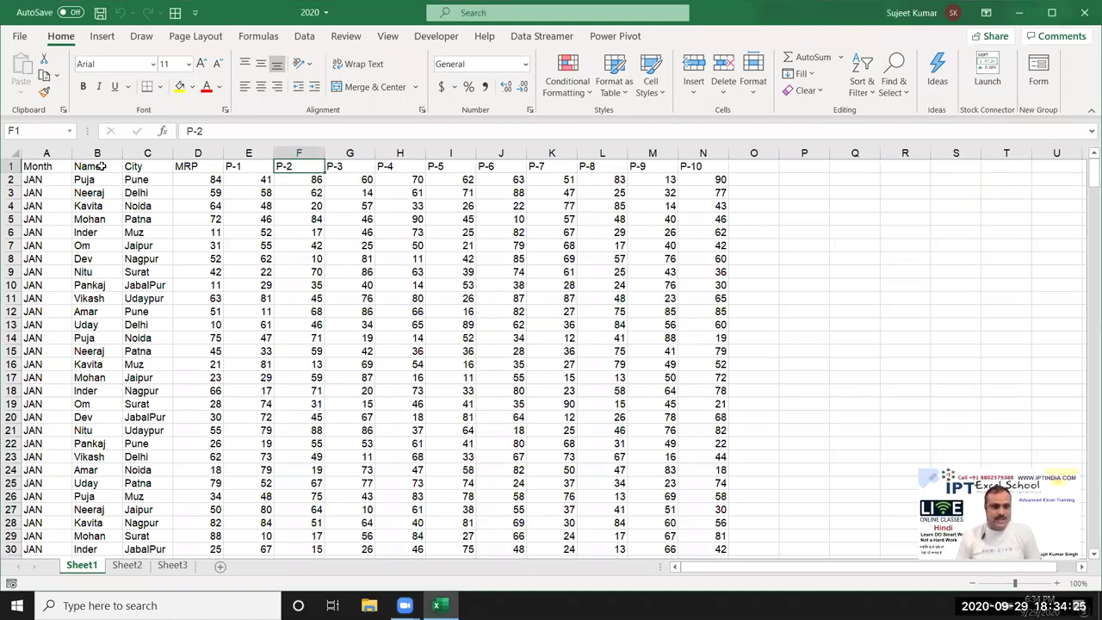
Copy the Name through P-1 block B1:E11 from Sheet1 into Sheet2 at A1
left_click_drag(101, 165, 267, 298)
key("ctrl+c")
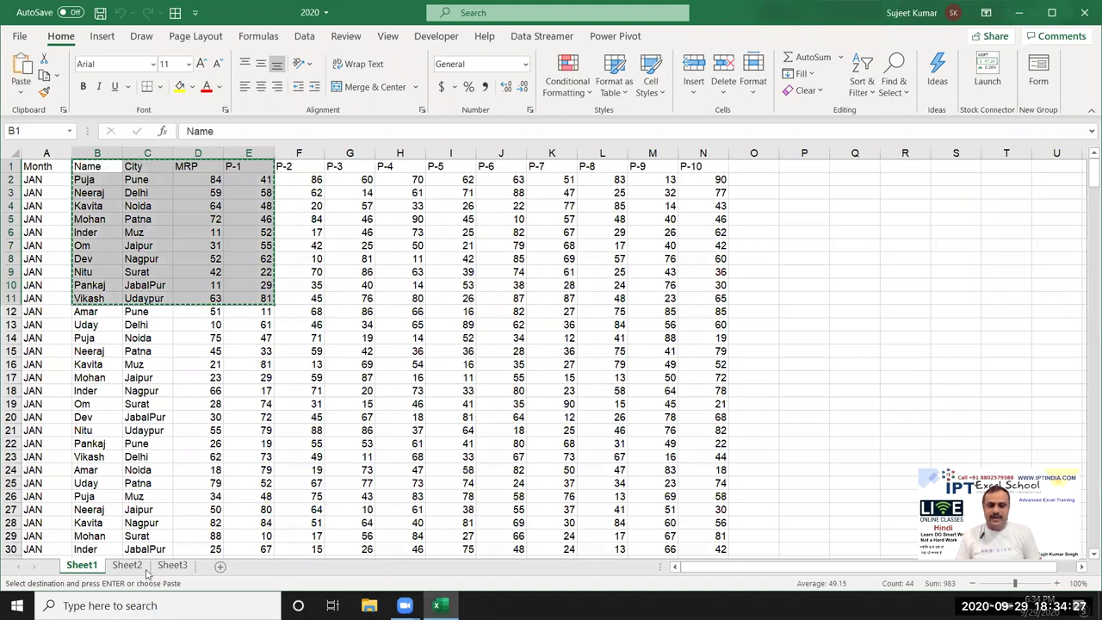
left_click(136, 568)
key("ctrl+v")
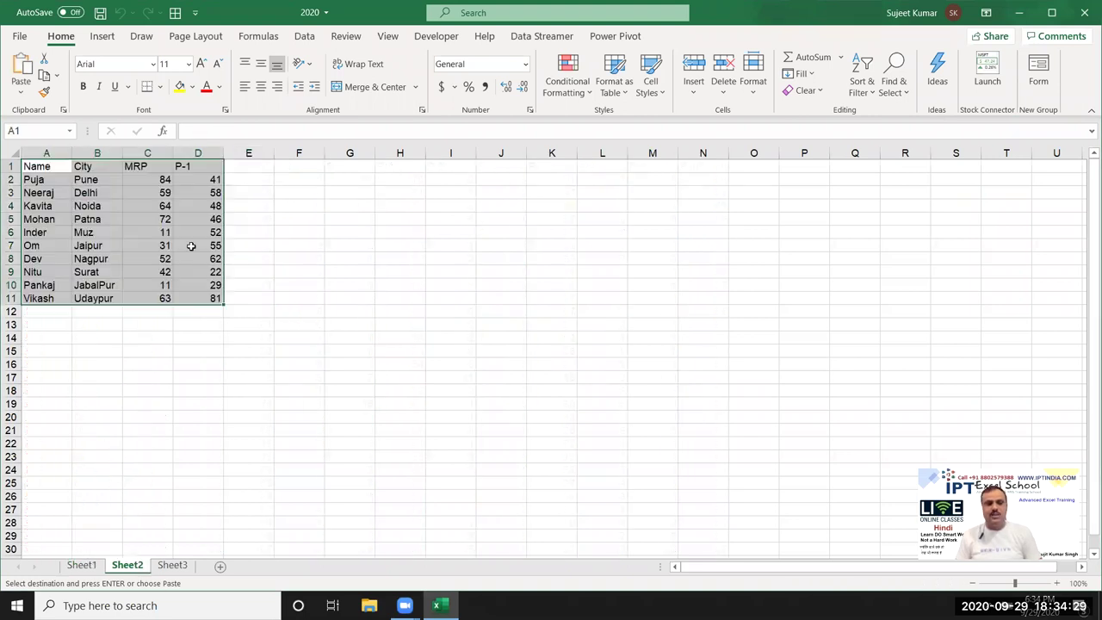
Add an Amt header in E1 with =C2*D2 filled down through E11
left_click(250, 163)
type("Amt")
key("Return")
type("=")
key("Left")
key("Left")
type("*")
key("Left")
key("Return")
key("Left")
key("ctrl+Down")
key("Right")
key("ctrl+shift+Up")
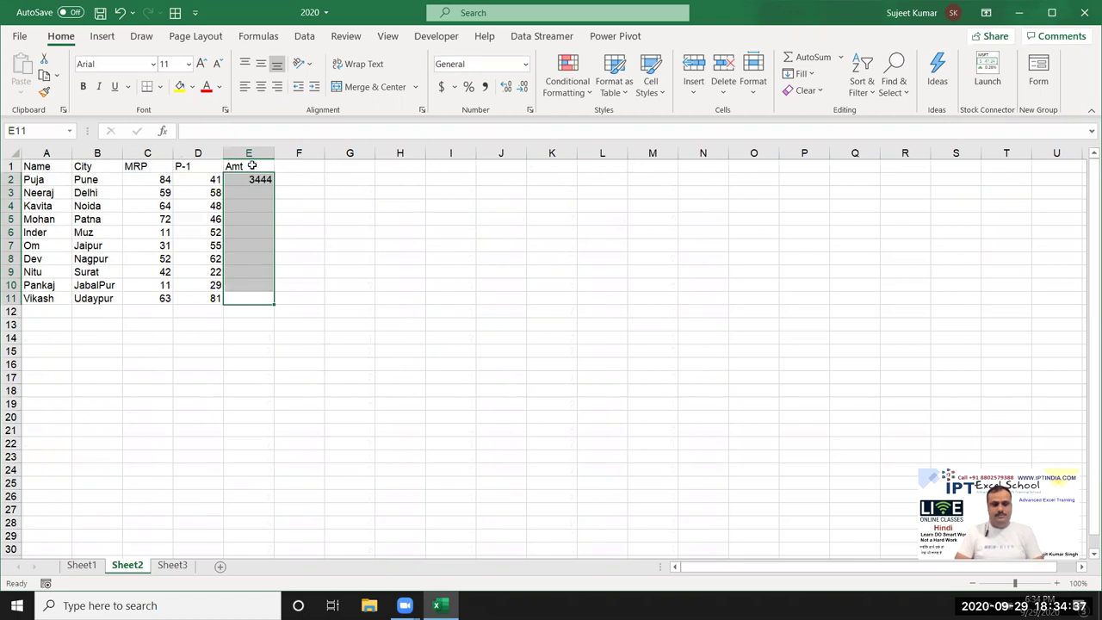
key("ctrl+d")
Select the whole table A1:E11
key("ctrl+Up")
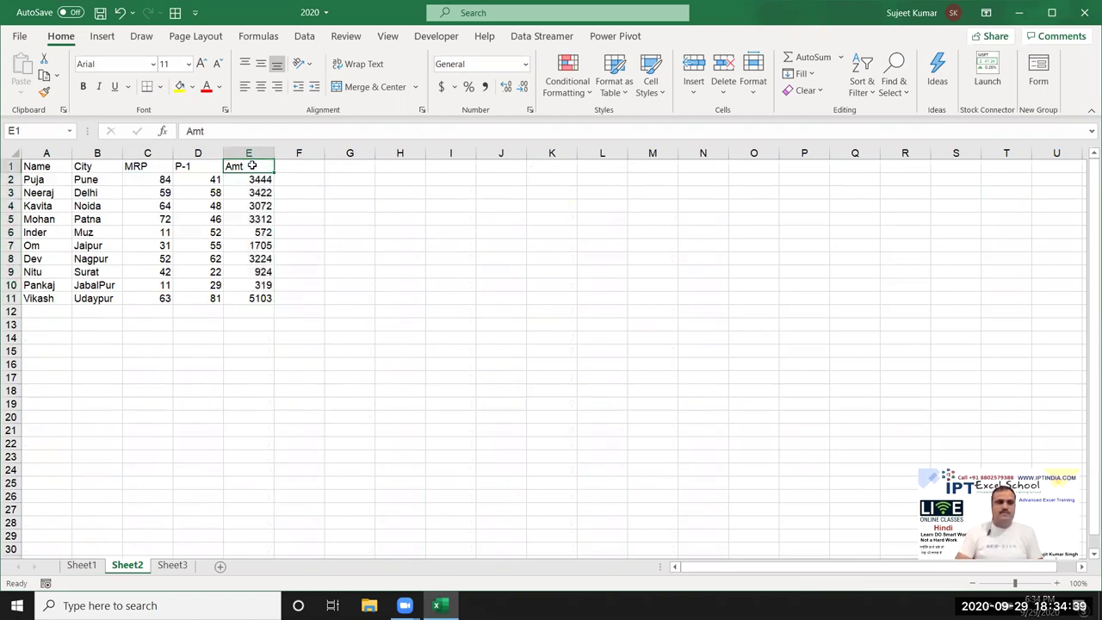
key("ctrl+Left")
key("ctrl+shift+Right")
key("ctrl+shift+Down")
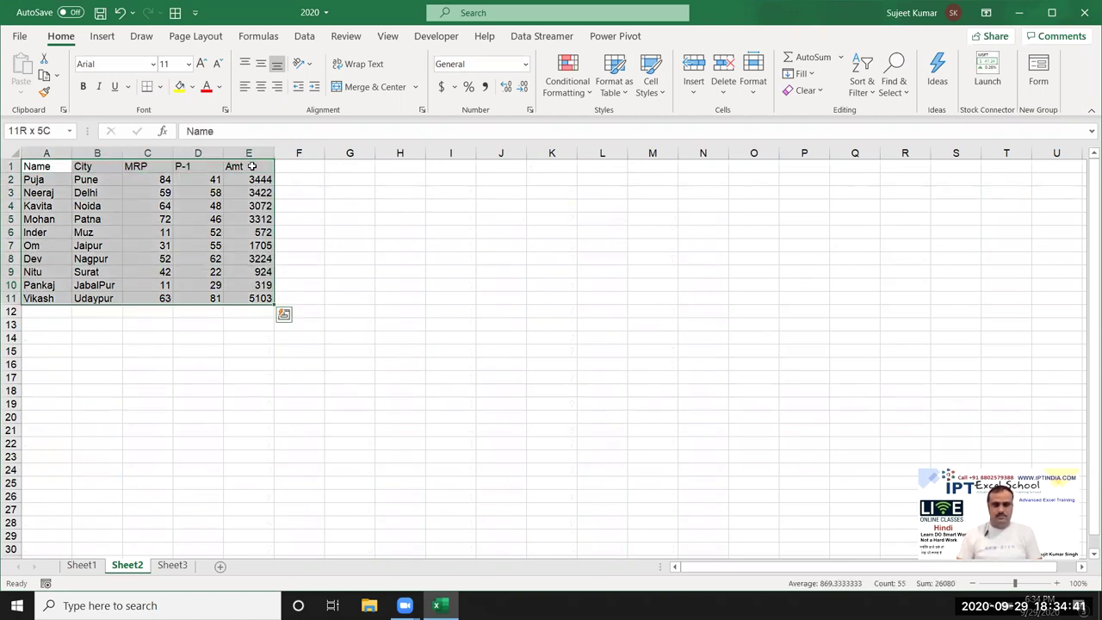
Apply All Borders and a yellow fill to A1:E11, then return to A1
left_click(159, 91)
left_click(167, 227)
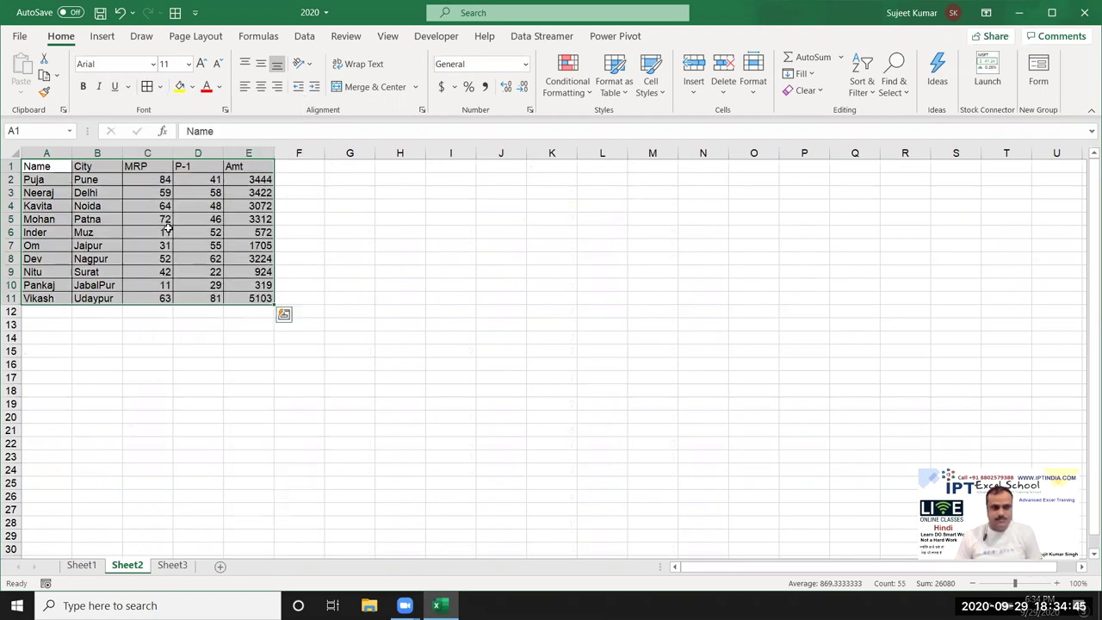
left_click(179, 86)
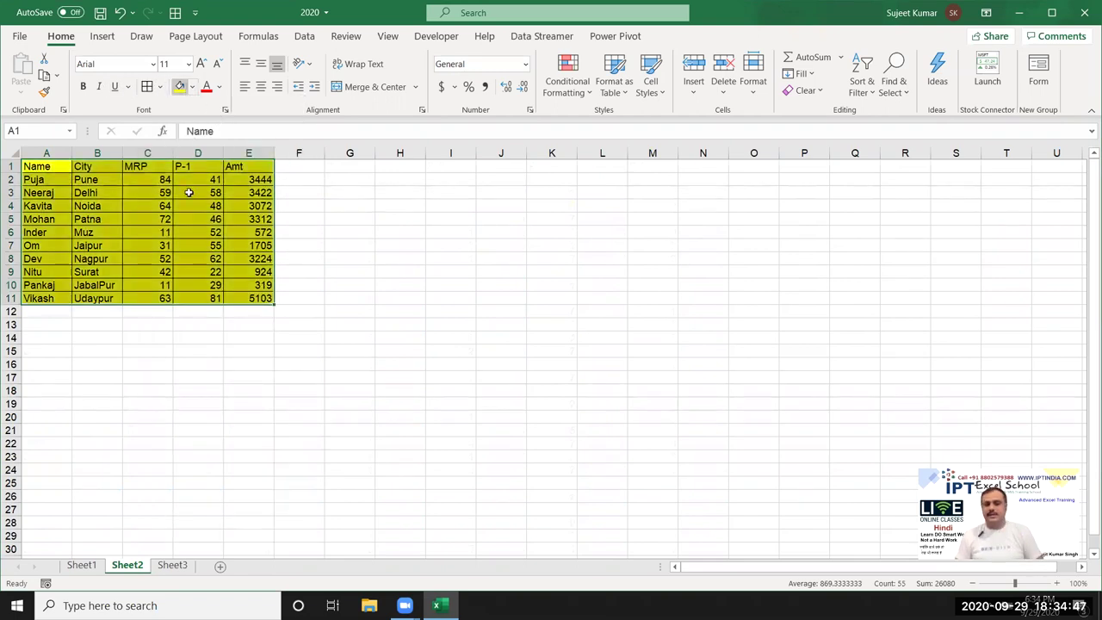
left_click(369, 258)
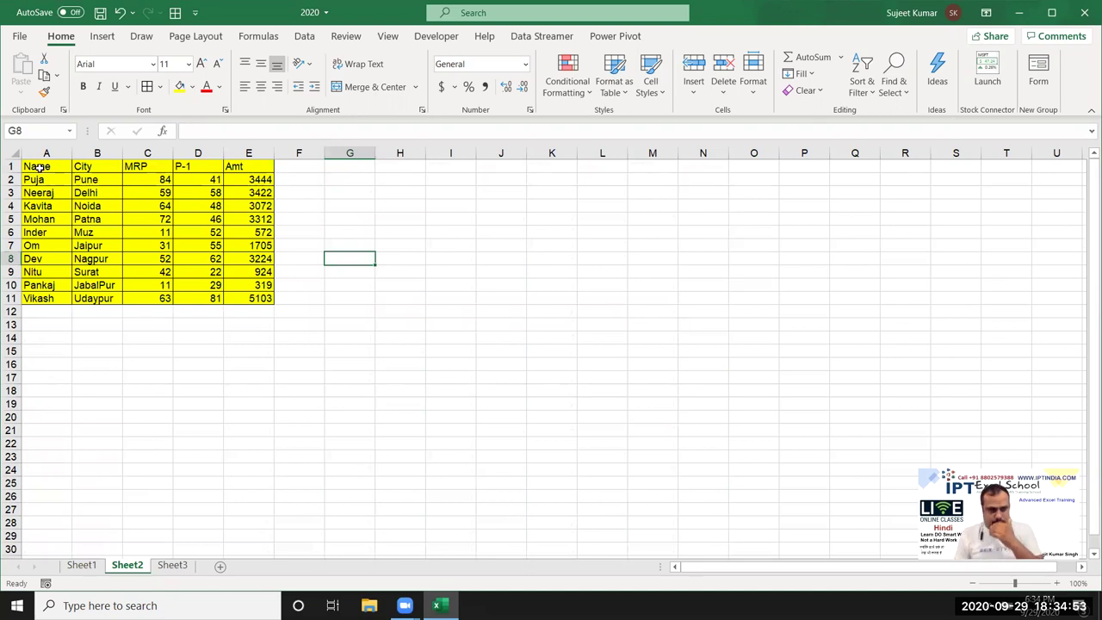
left_click(37, 167)
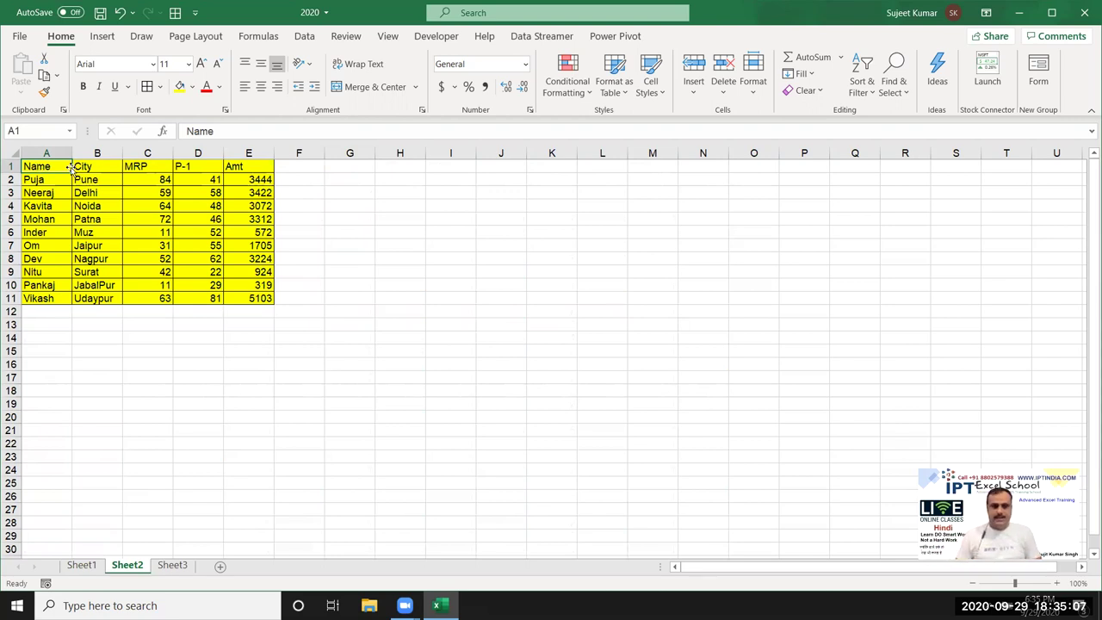
Copy A1:E11, trial-paste it at L1 and undo, then check B4 and E5
left_click_drag(57, 185, 246, 299)
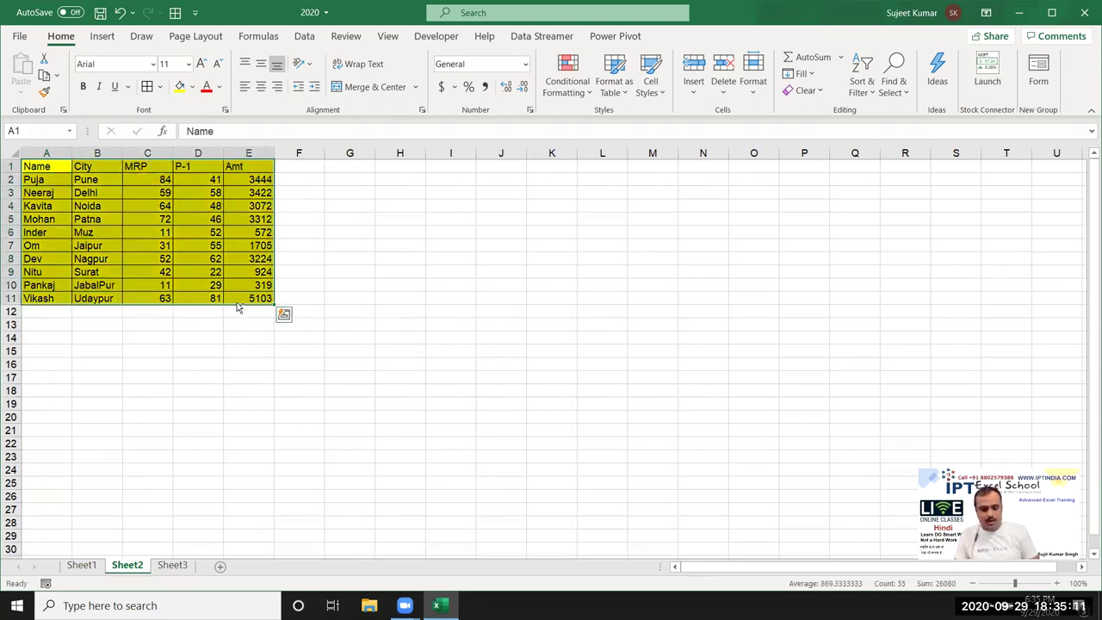
key("ctrl+c")
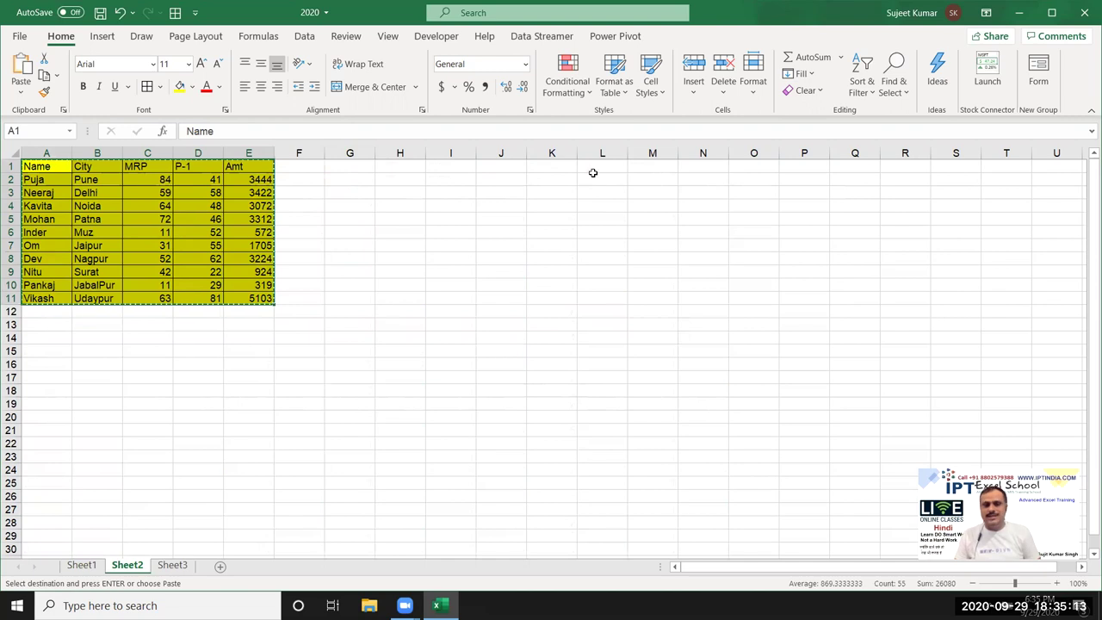
left_click(592, 171)
key("ctrl+v")
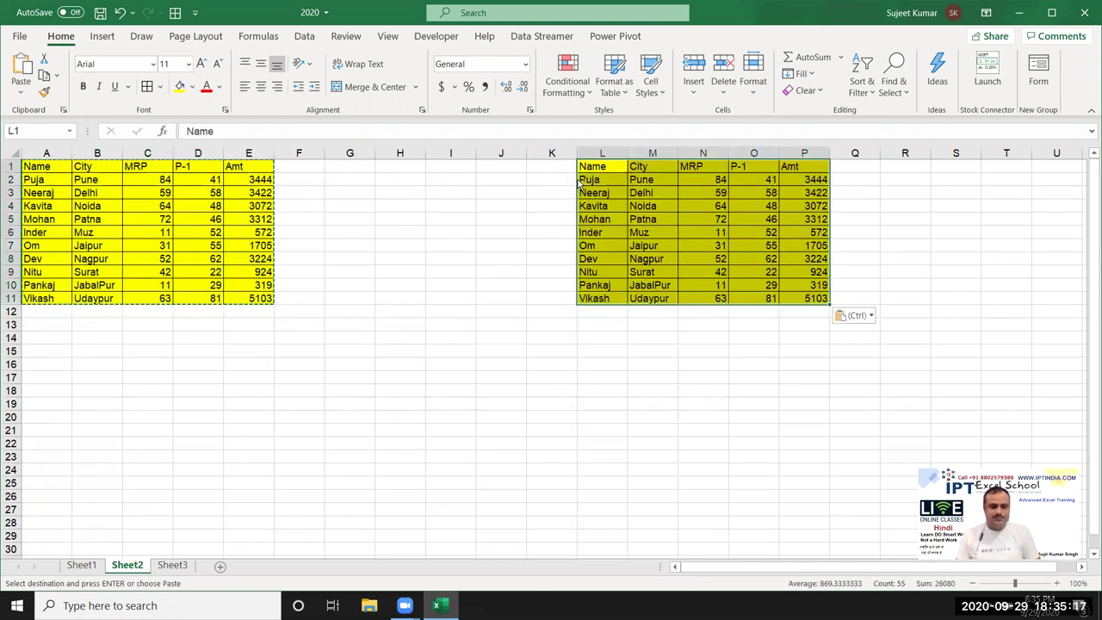
key("ctrl+z")
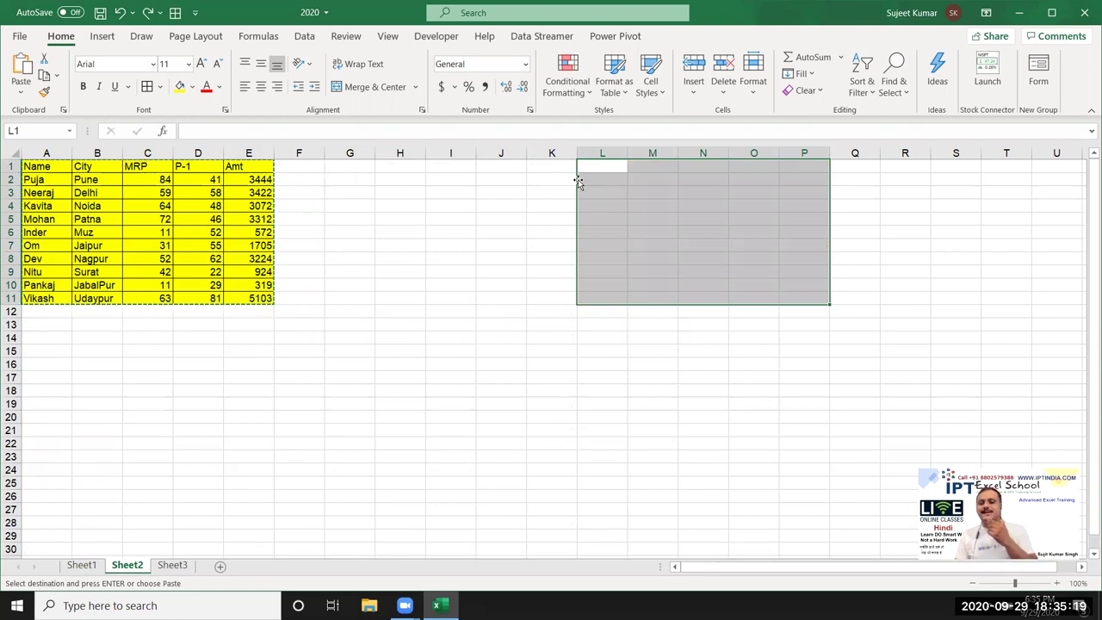
left_click(481, 191)
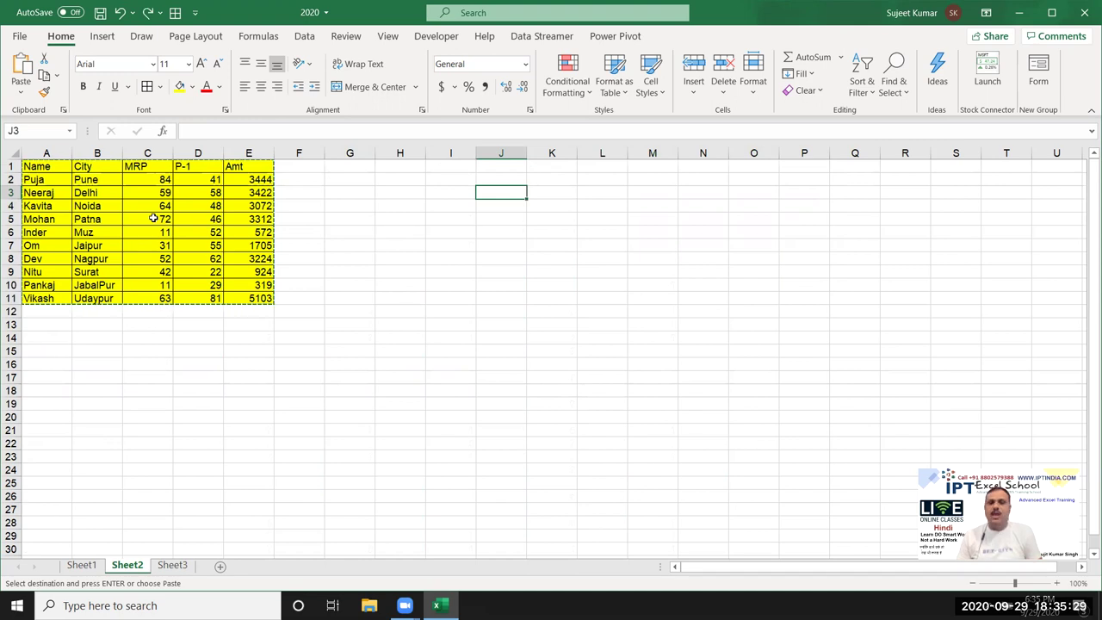
left_click(86, 206)
left_click(242, 222)
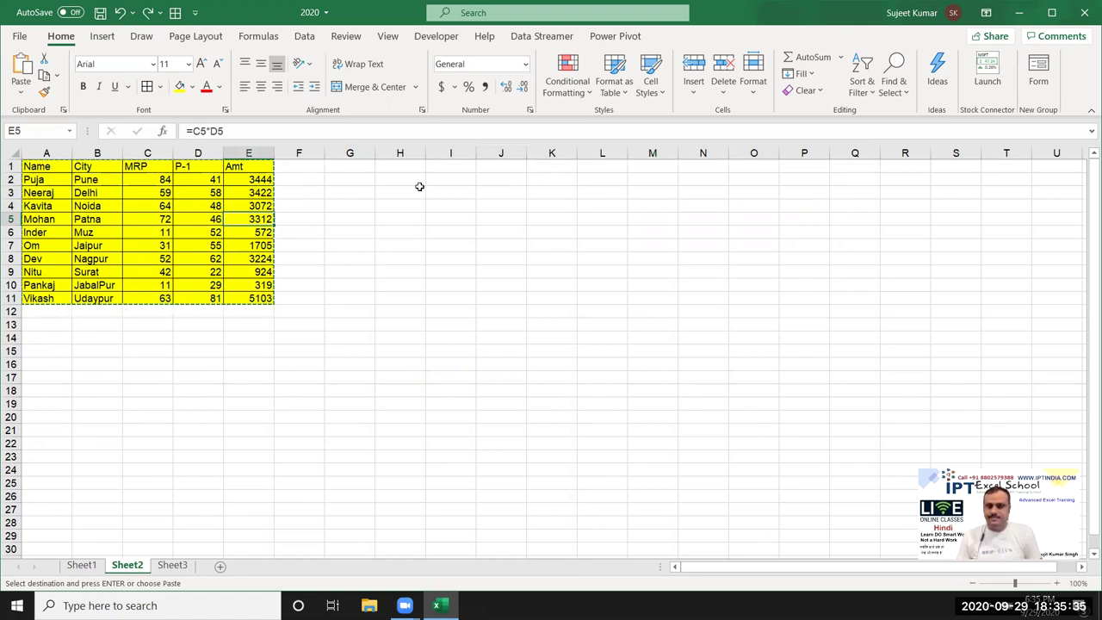
Paste the copied table at J1 using Paste Special with Formulas only
left_click(508, 168)
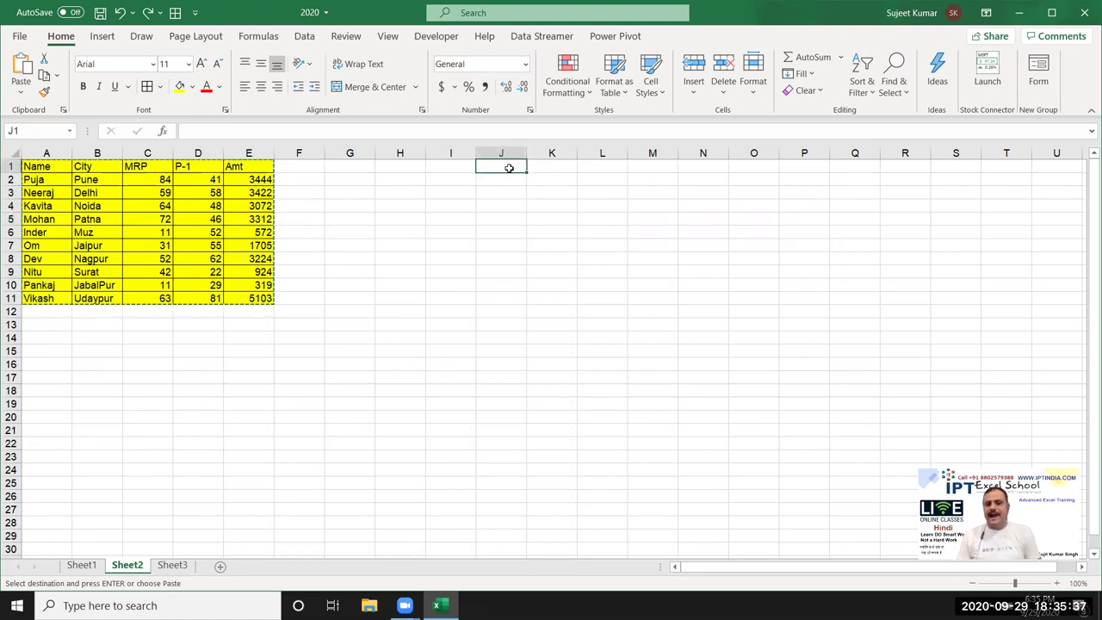
right_click(511, 185)
left_click(546, 255)
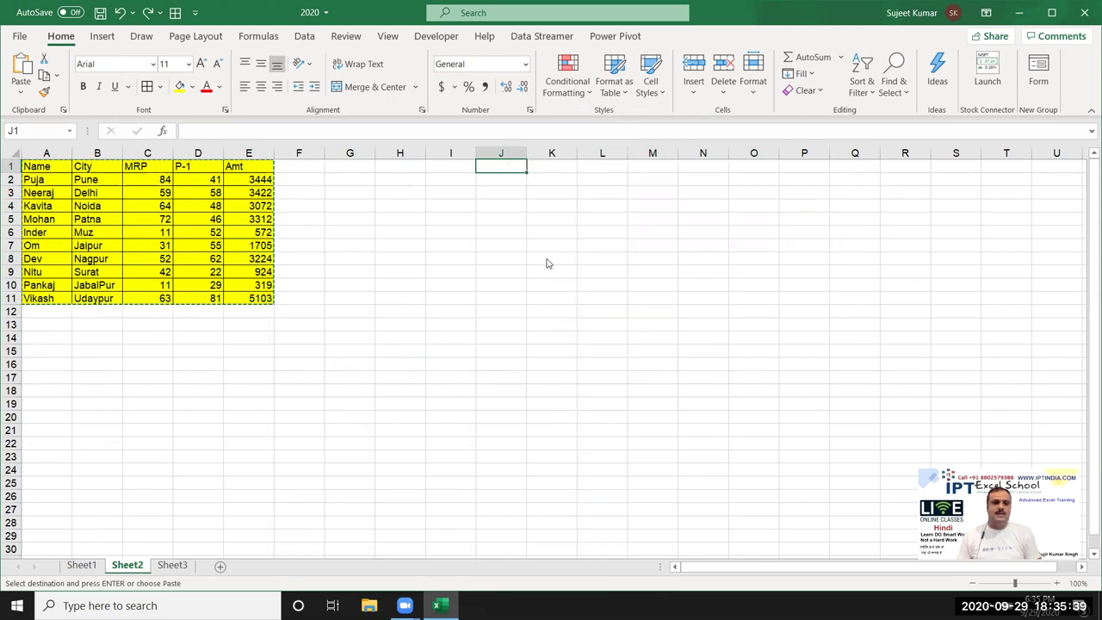
key("Escape")
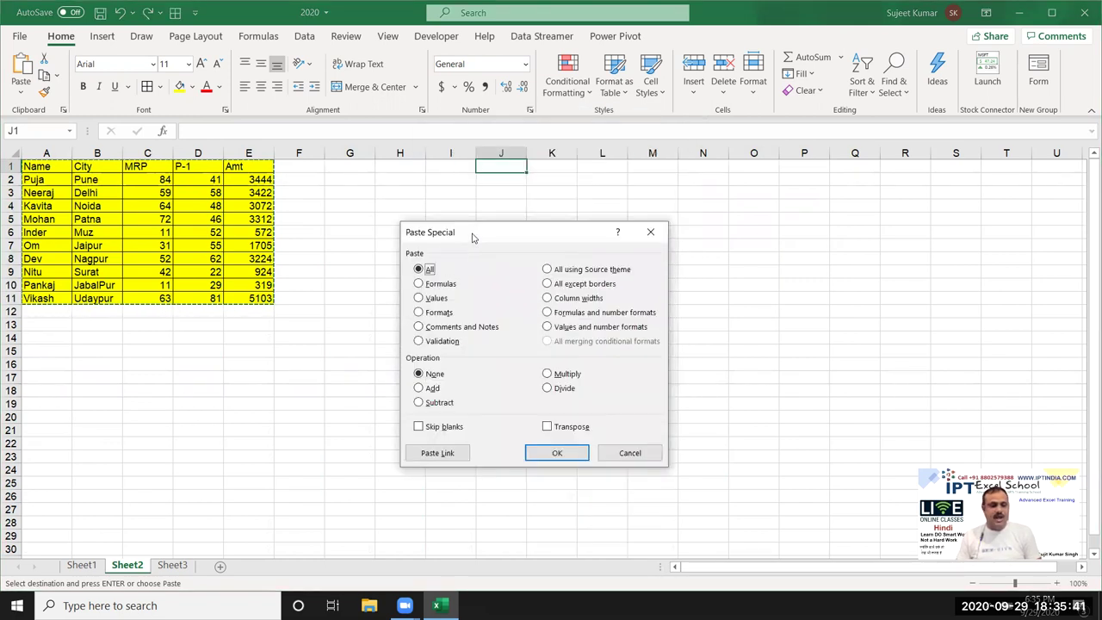
left_click(21, 86)
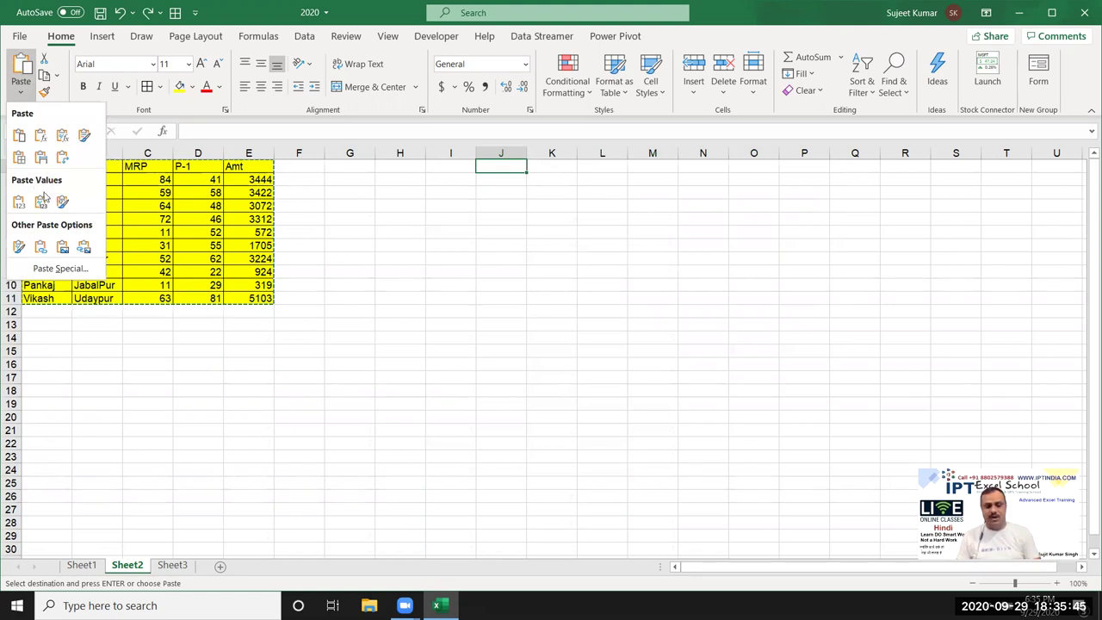
left_click(601, 191)
right_click(518, 167)
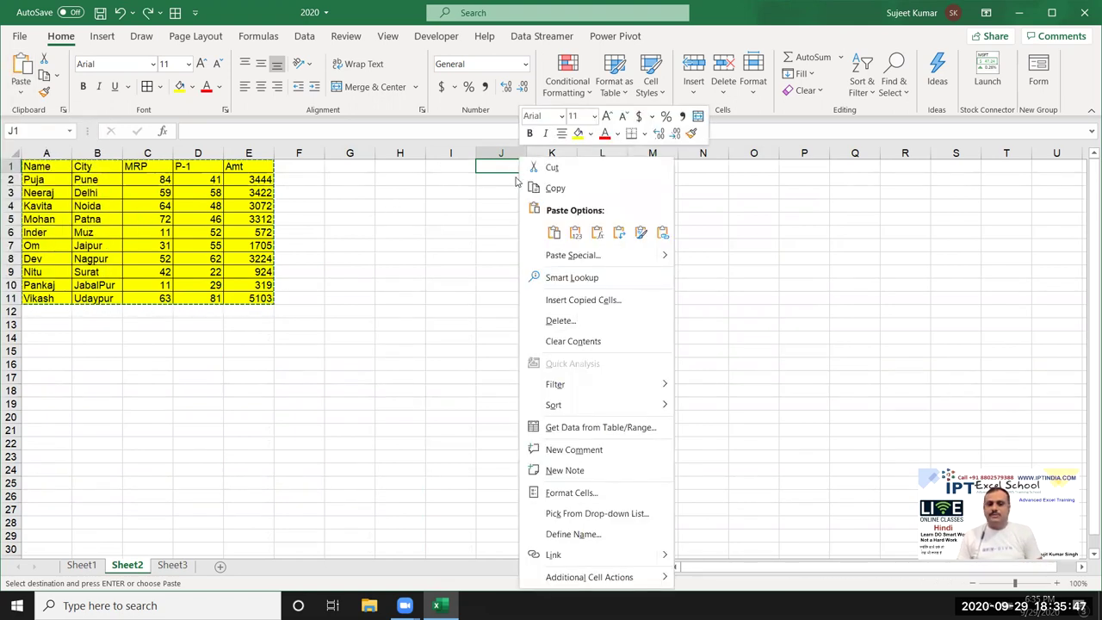
left_click(555, 256)
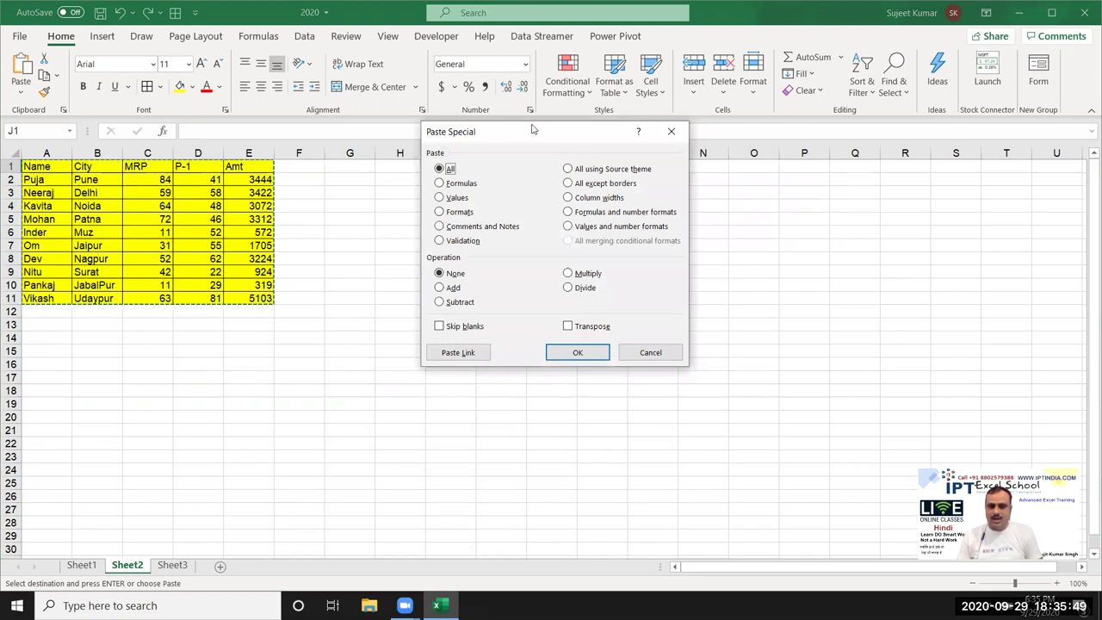
left_click_drag(532, 129, 454, 209)
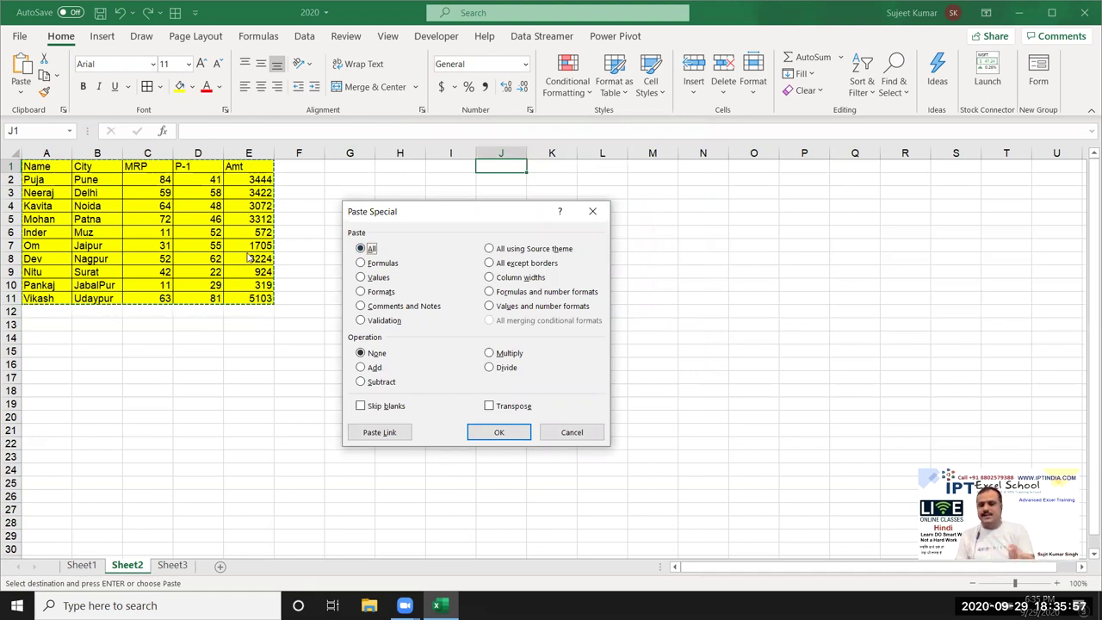
left_click(369, 263)
left_click(499, 432)
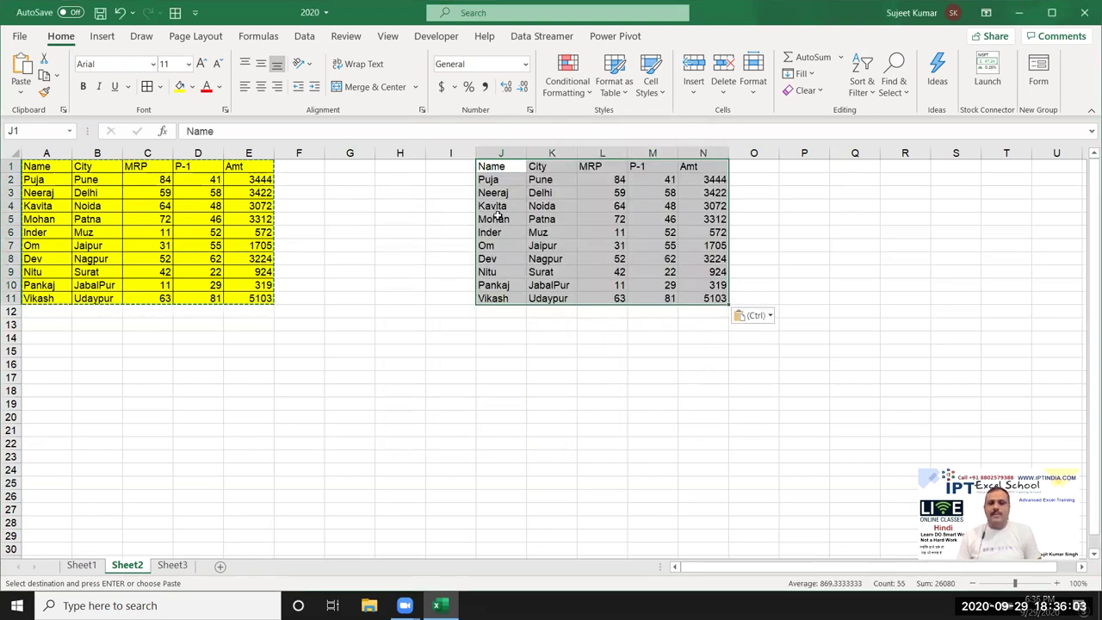
Inspect the pasted names, cities, MRP and P-1 values in columns J–M
left_click(496, 215)
left_click(504, 285)
left_click(555, 246)
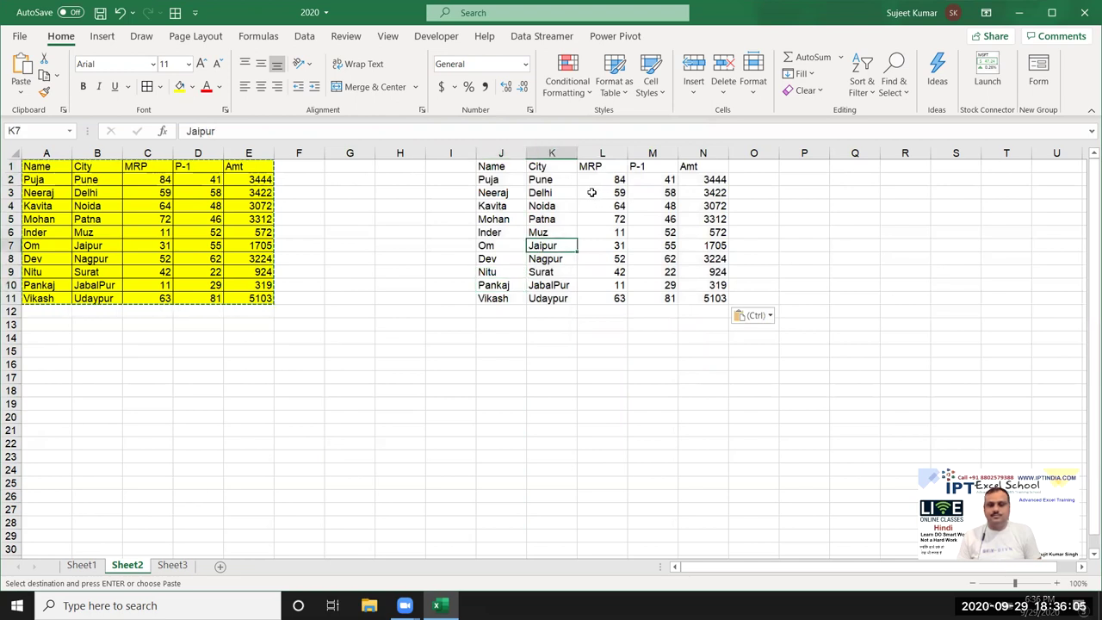
left_click(591, 192)
left_click_drag(605, 247, 641, 274)
left_click(663, 189)
left_click(658, 276)
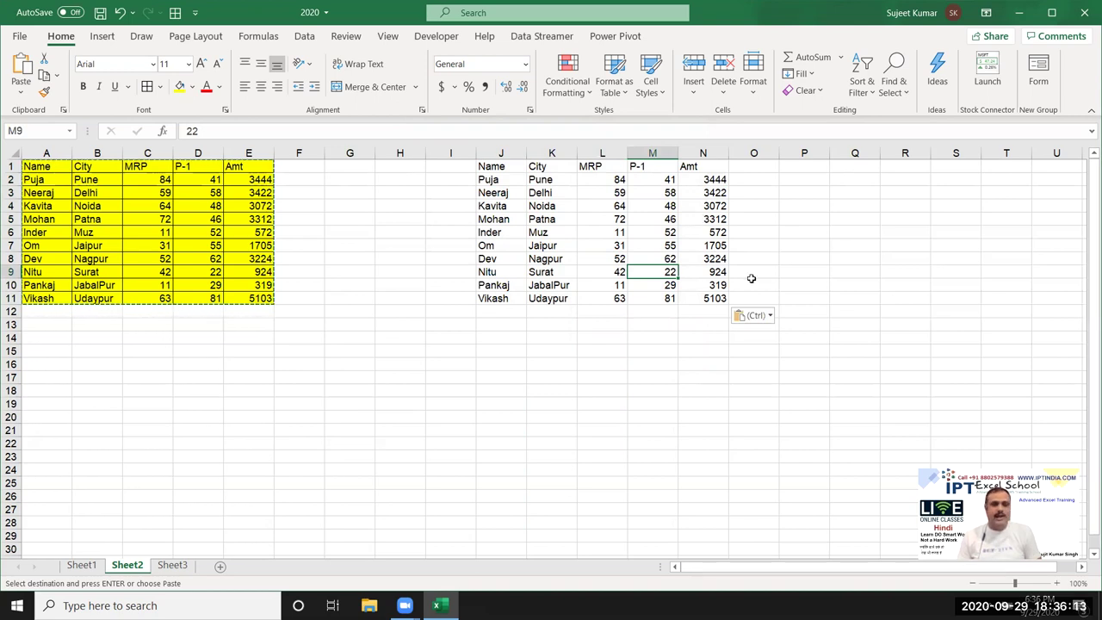
Confirm N4 still holds the live formula =L4*M4, then return to A1
key("ctrl+End")
left_click(702, 208)
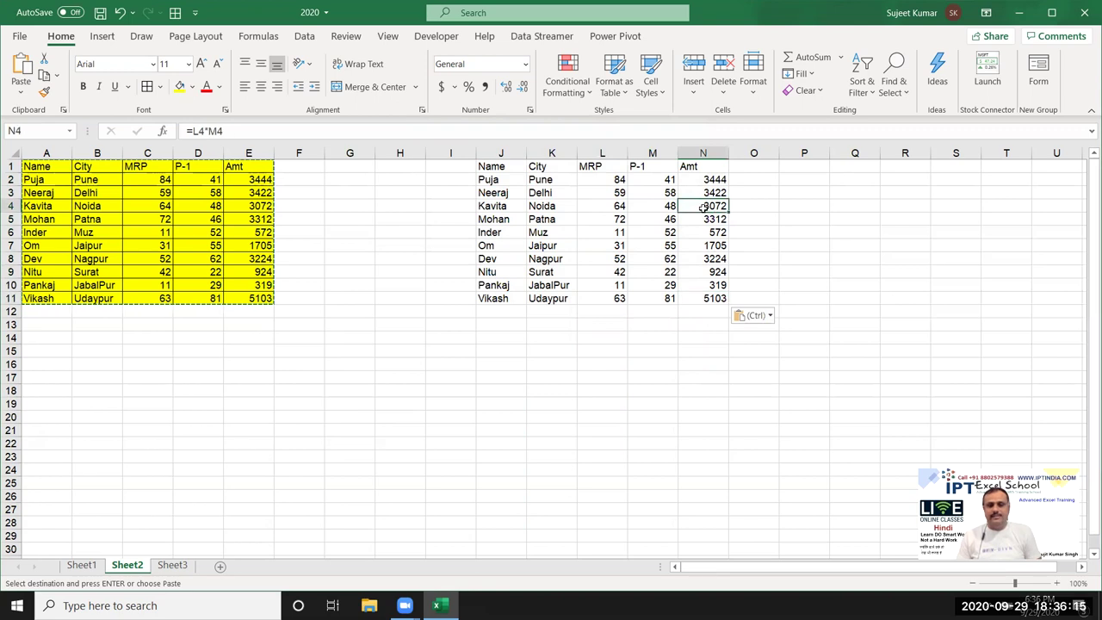
double_click(706, 207)
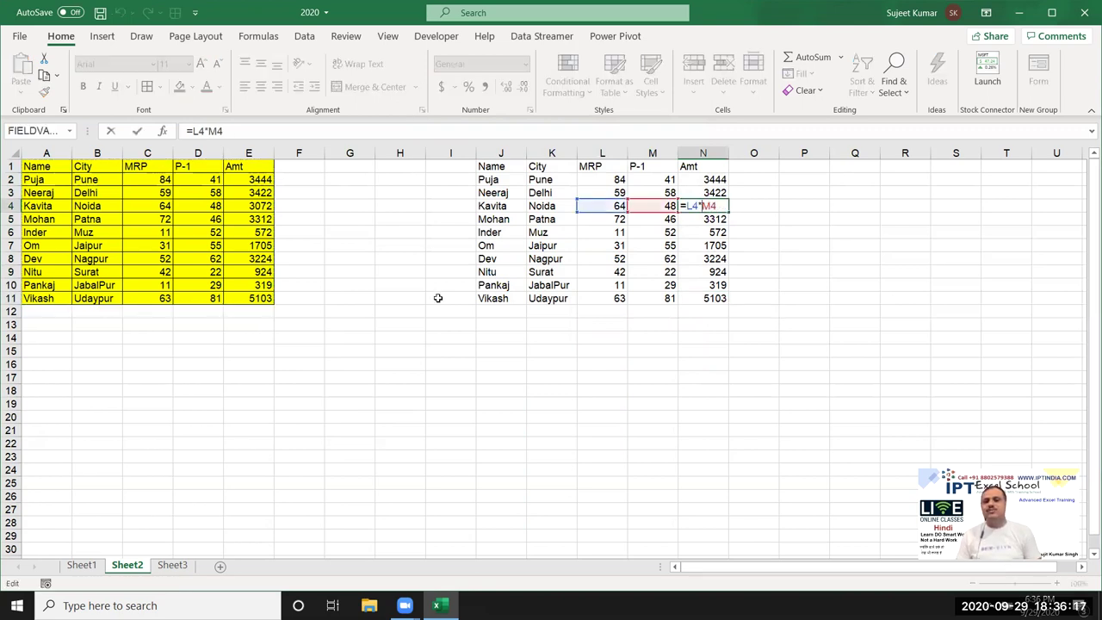
key("Escape")
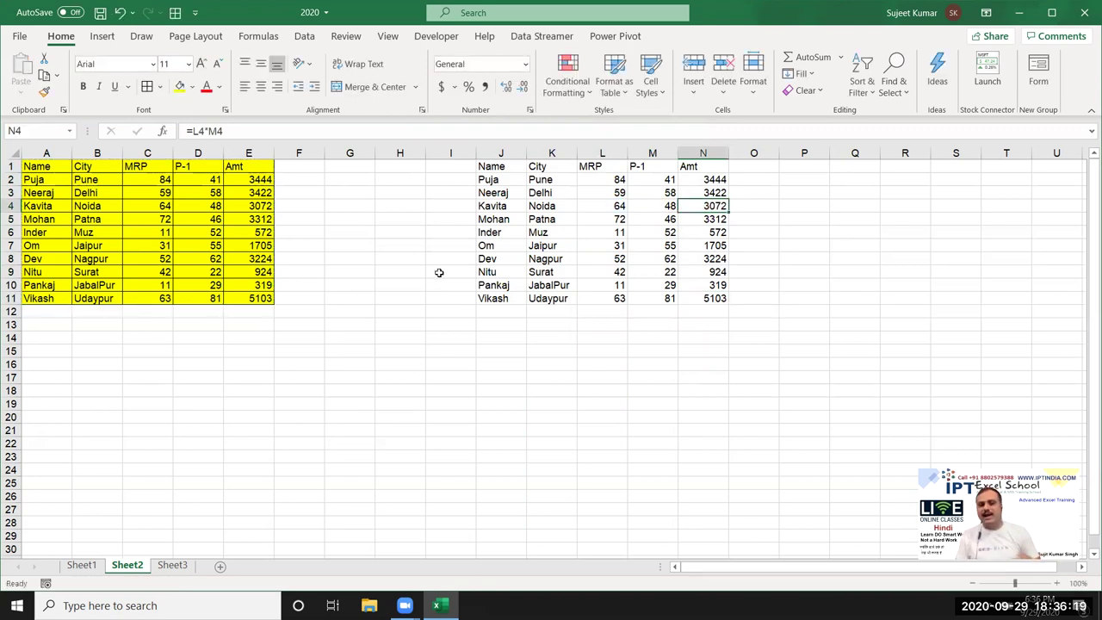
left_click(488, 180)
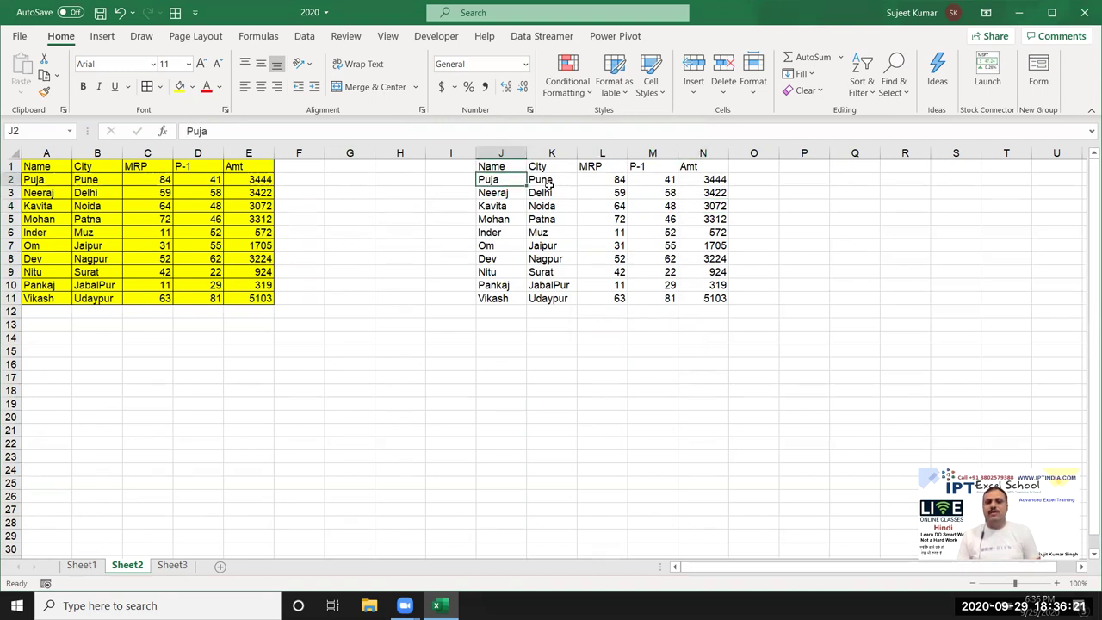
left_click(548, 182)
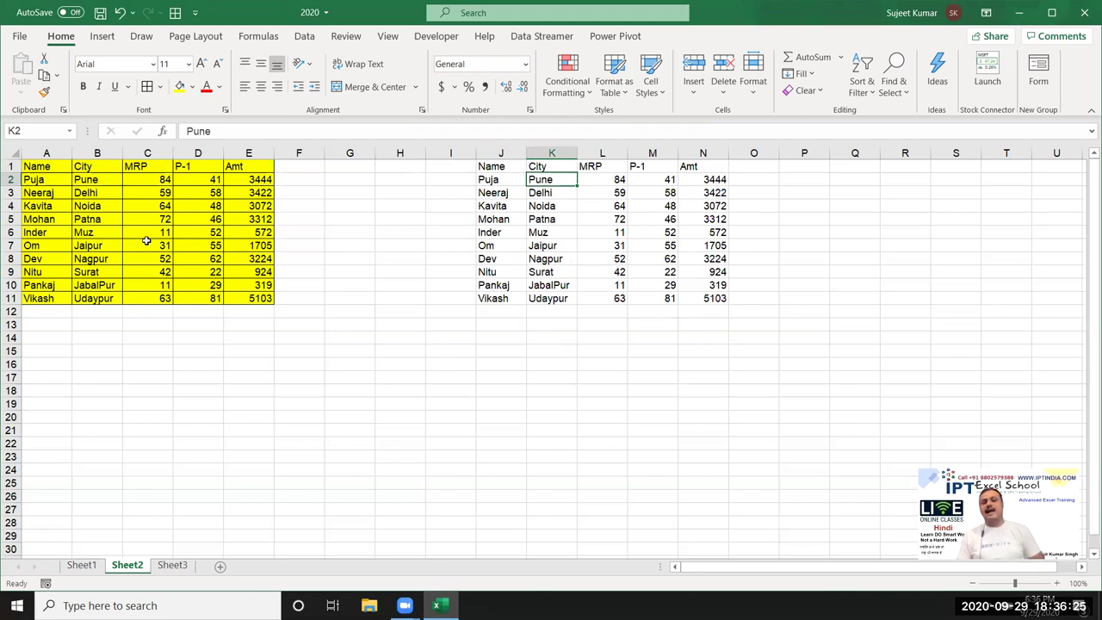
left_click(41, 166)
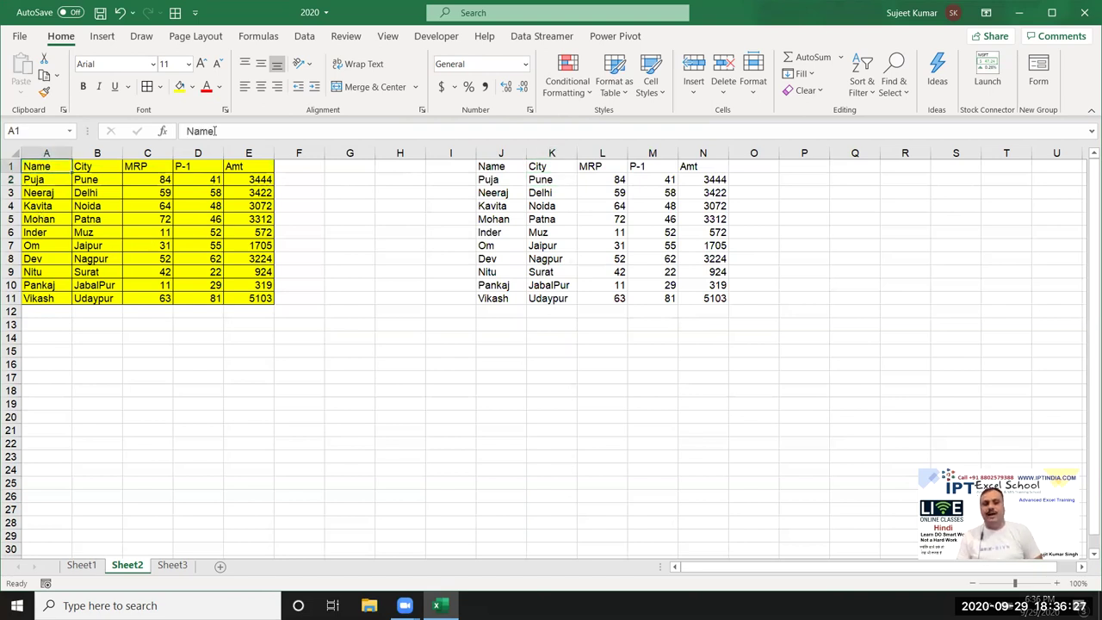
double_click(199, 131)
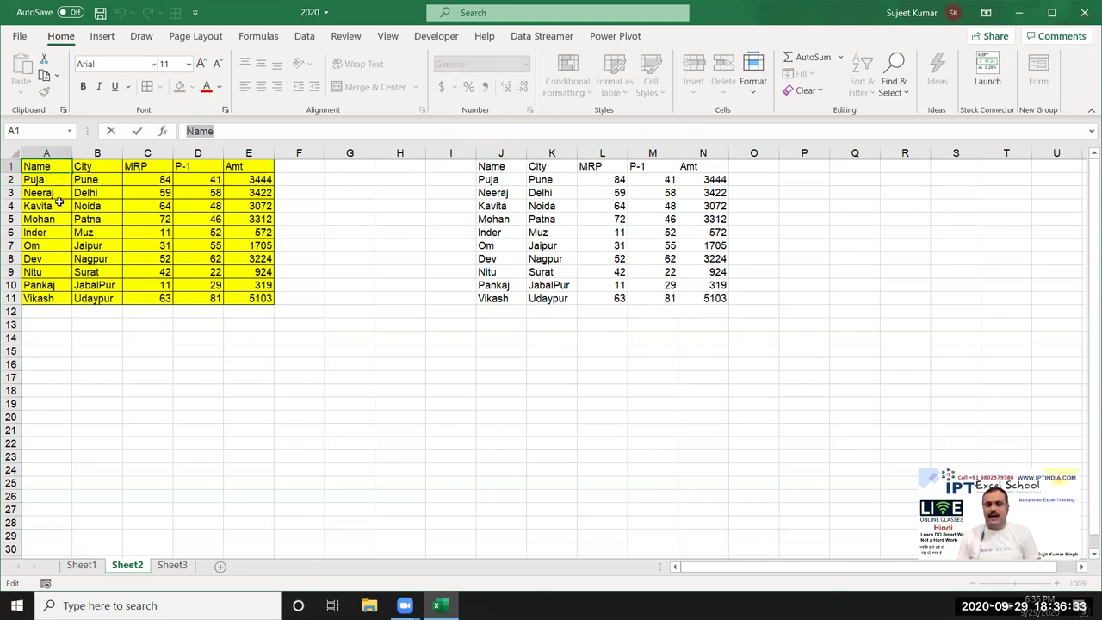
key("Escape")
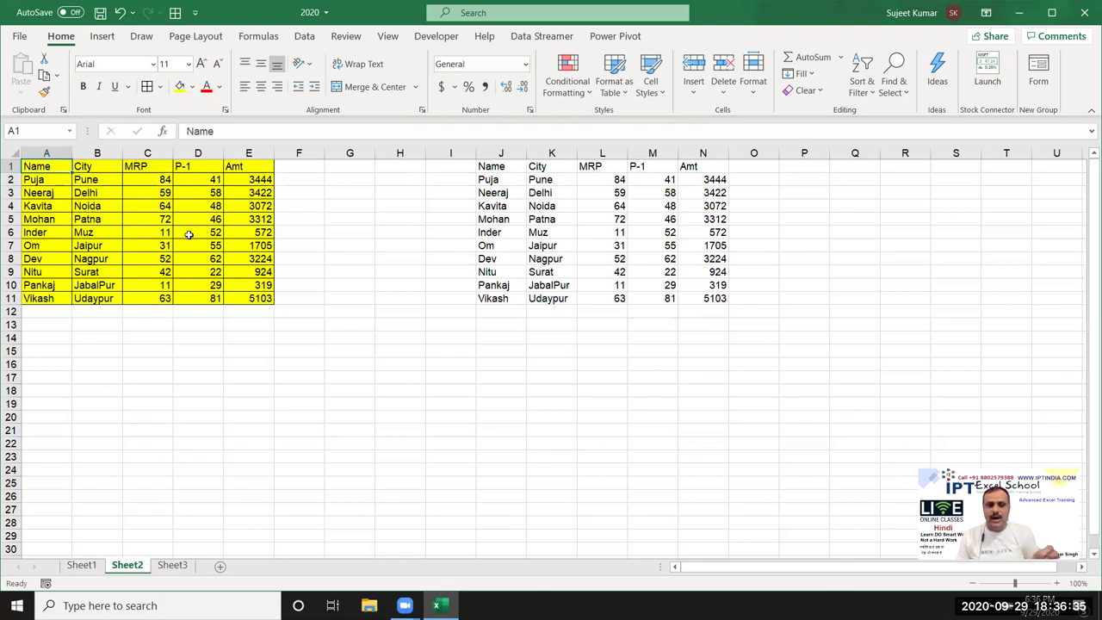
key("ctrl+Right")
key("ctrl+Right")
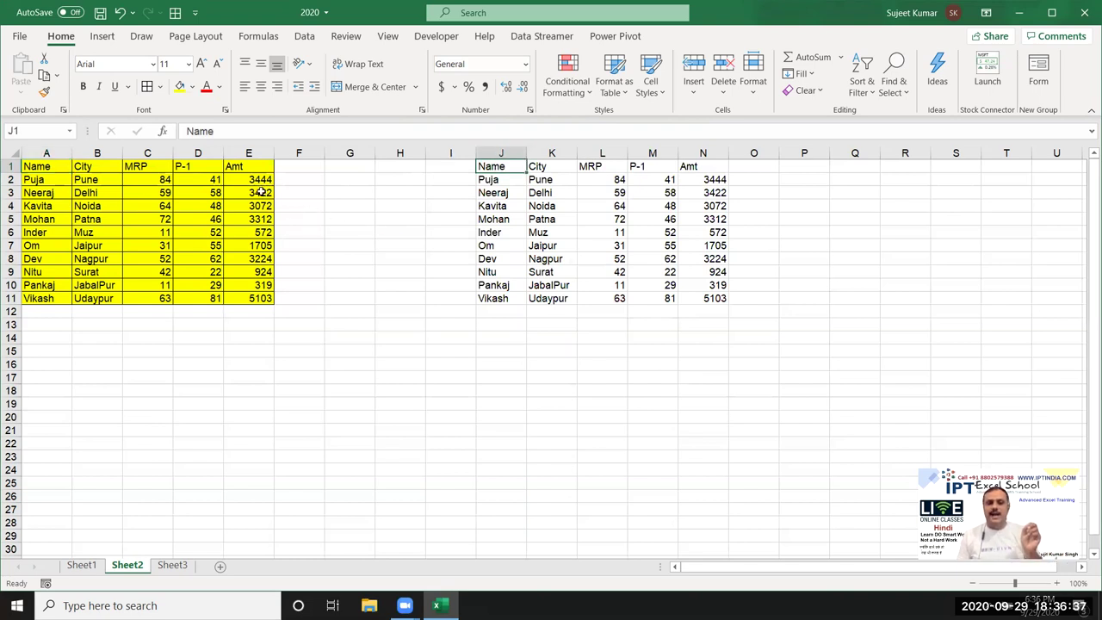
left_click(261, 192)
key("F2")
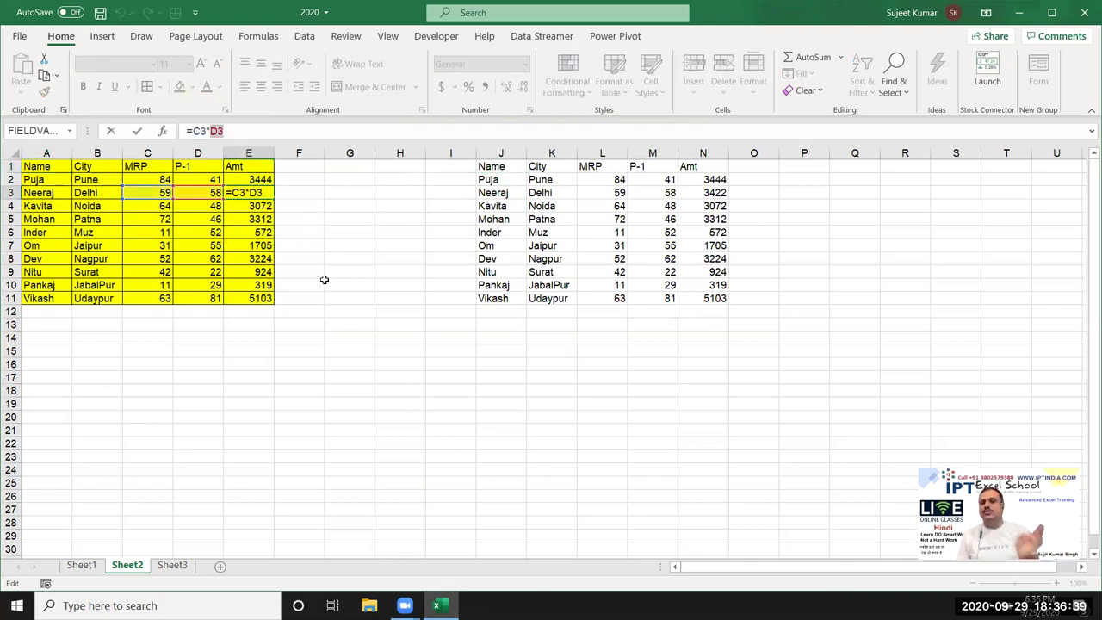
key("Escape")
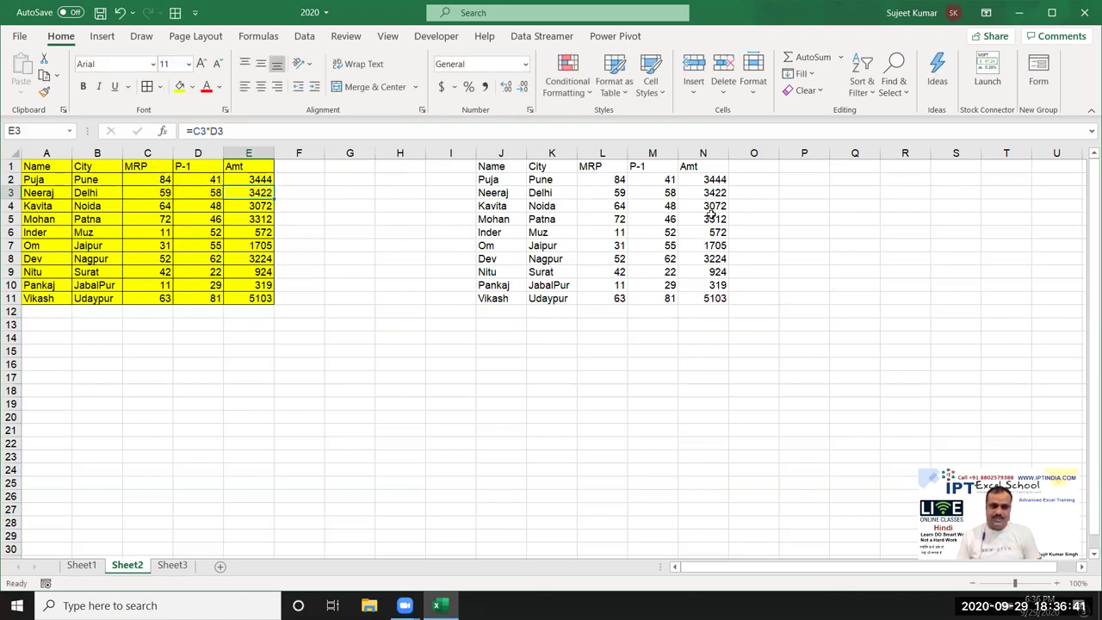
left_click(711, 207)
key("ctrl+Down")
left_click(708, 217)
left_click(708, 195)
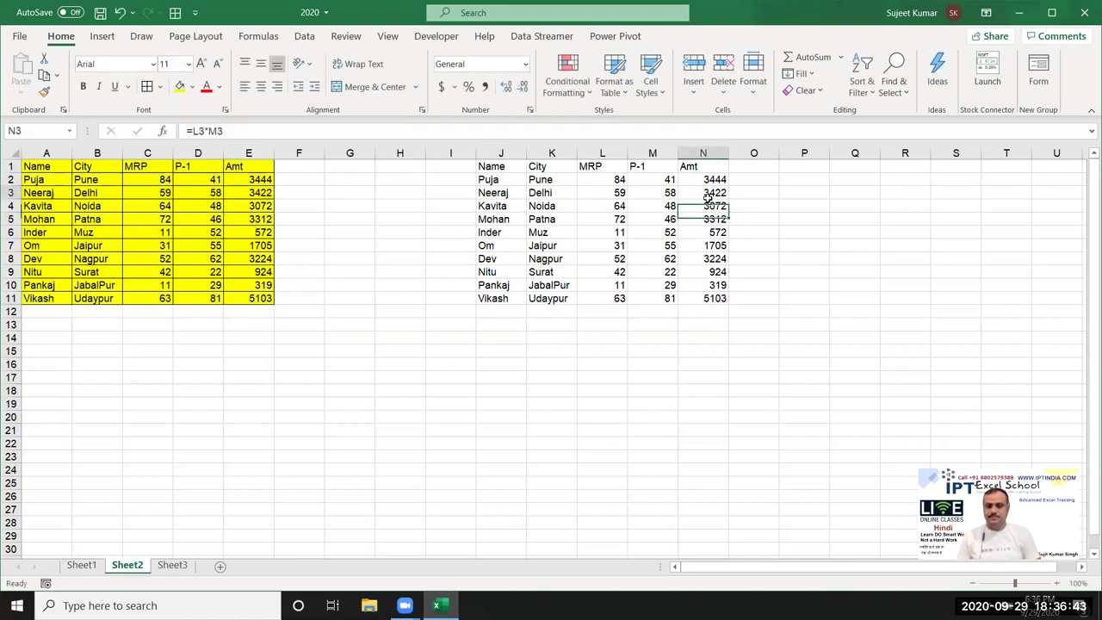
double_click(707, 195)
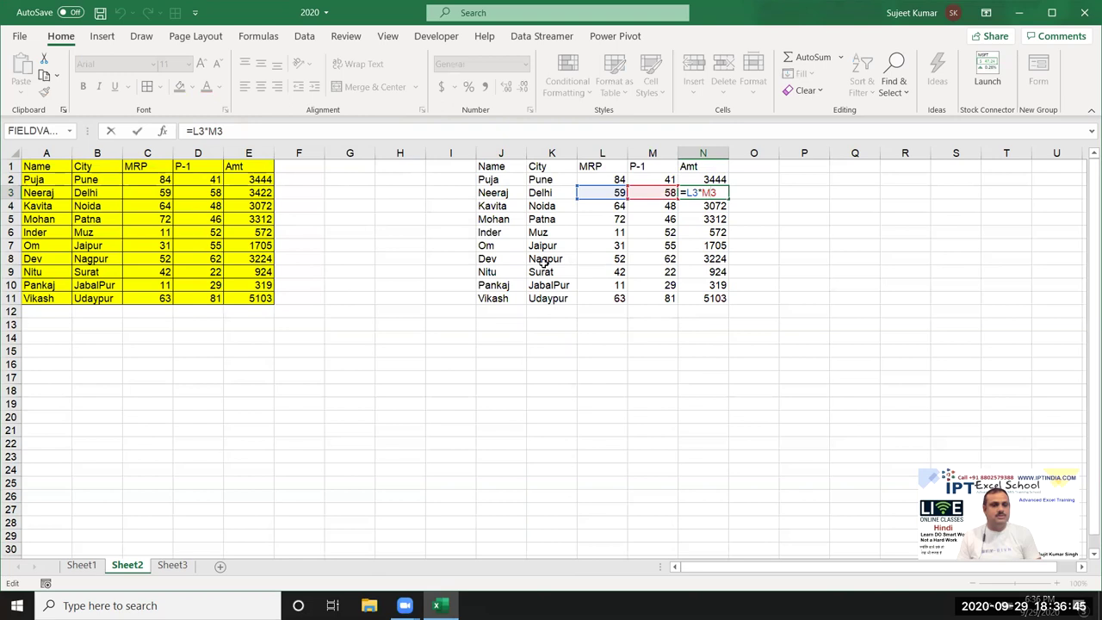
key("Escape")
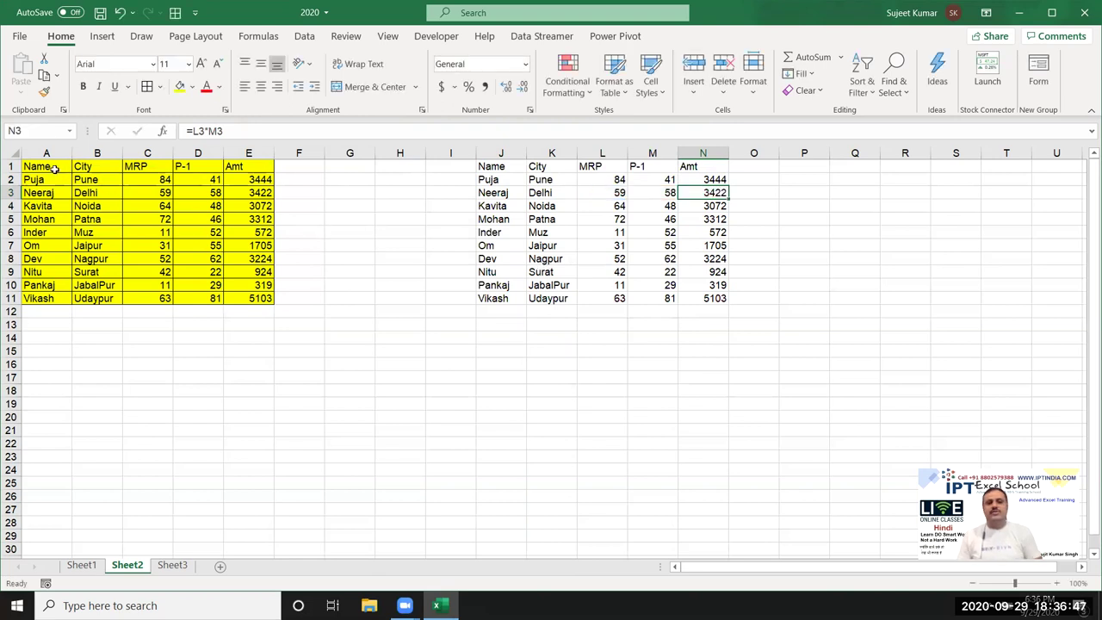
left_click(193, 208)
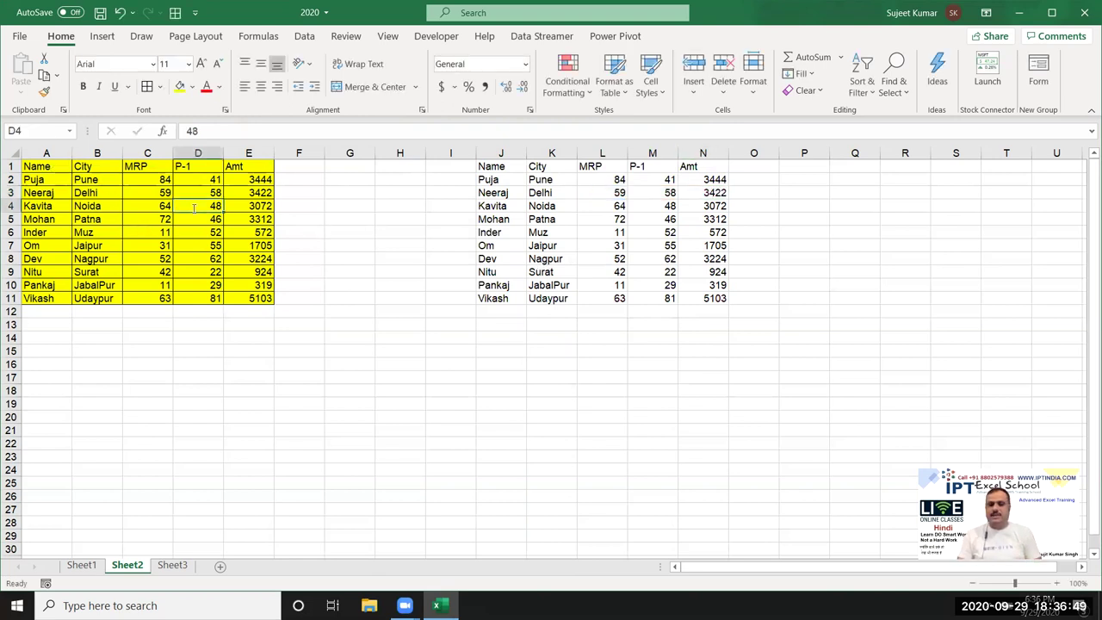
type("60")
key("Return")
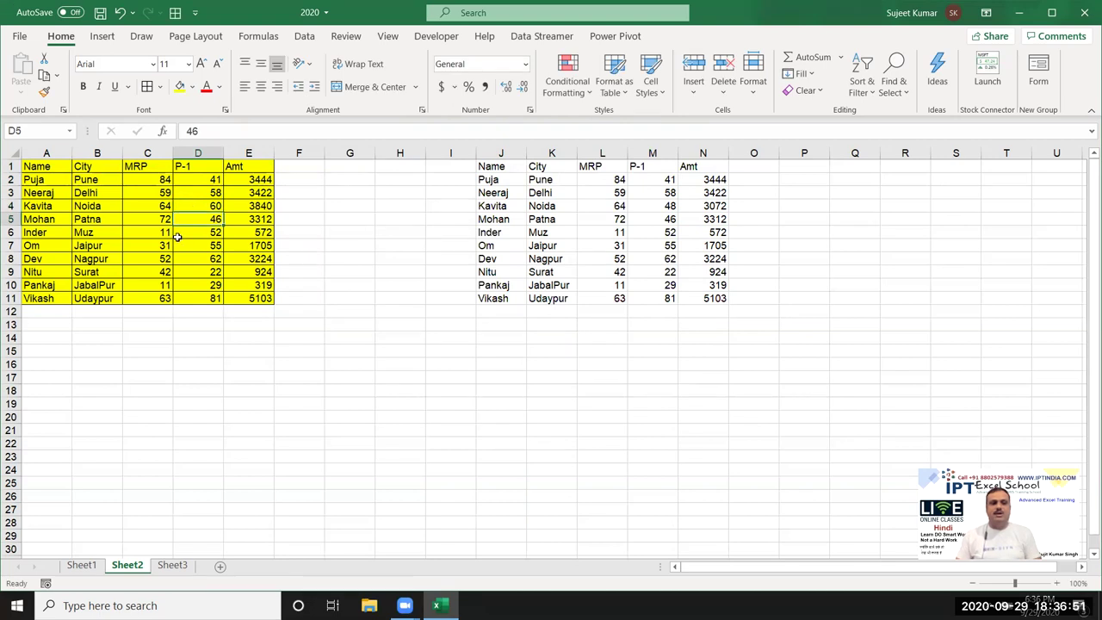
key("ctrl+z")
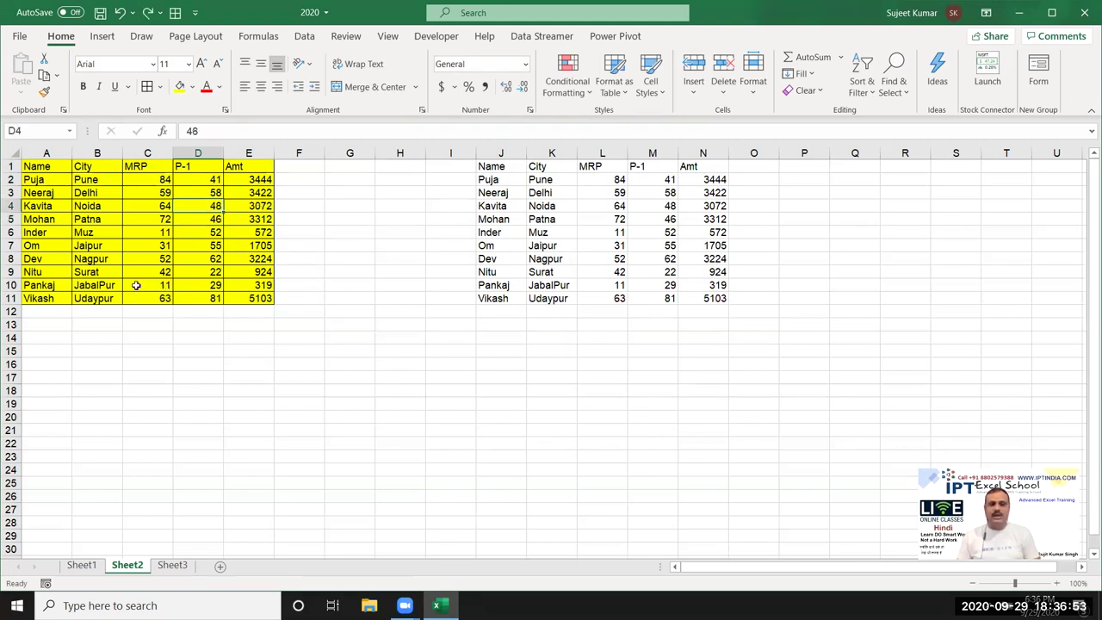
left_click_drag(41, 169, 232, 298)
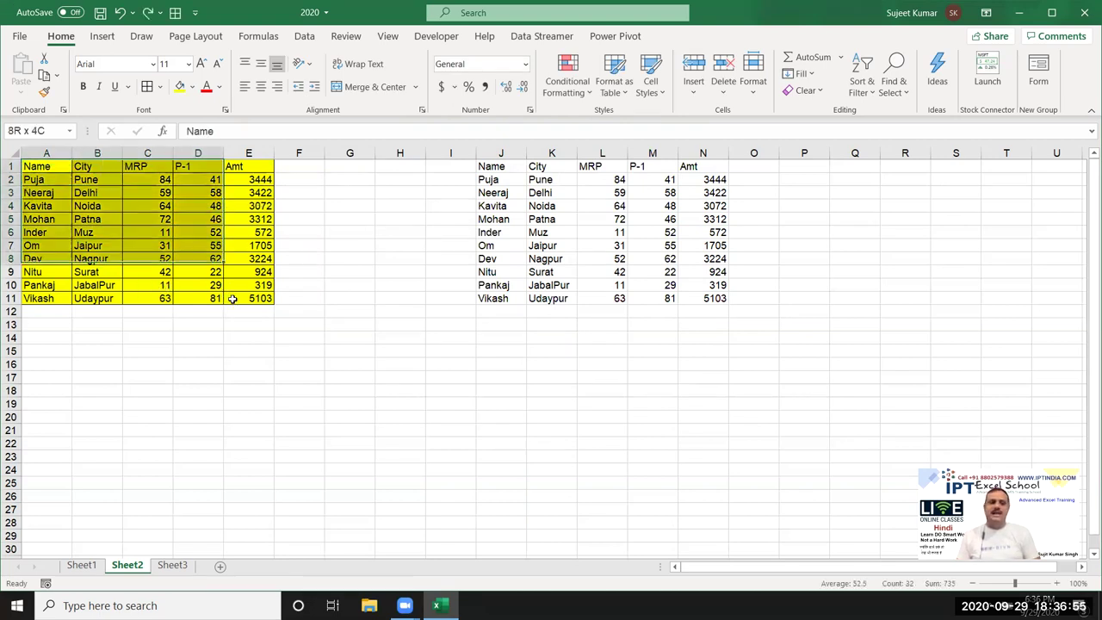
key("ctrl+c")
right_click(506, 391)
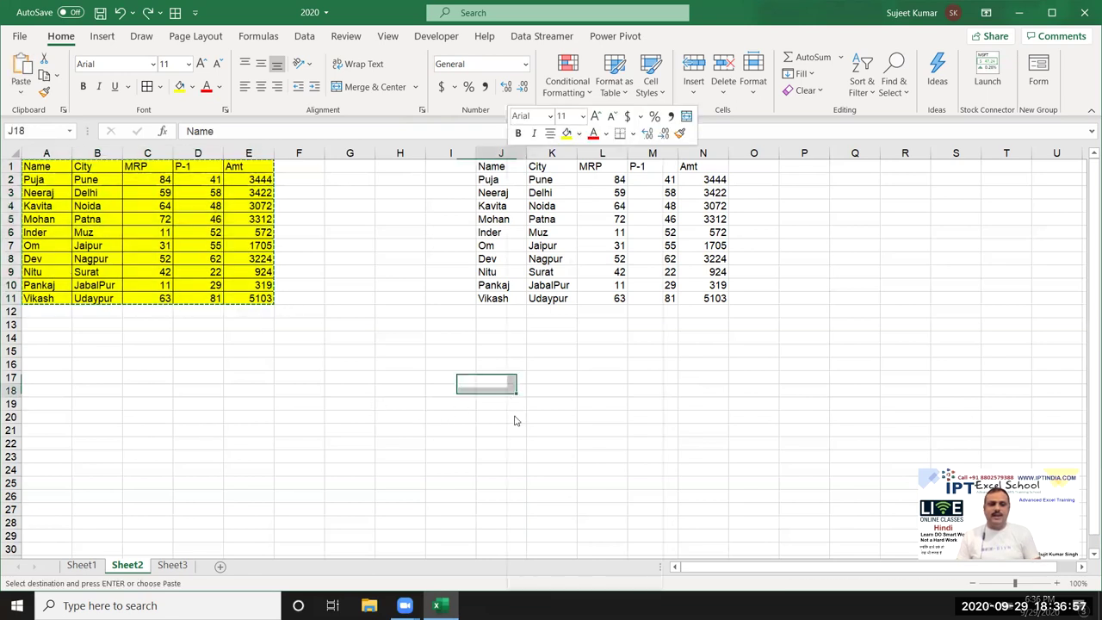
left_click(553, 261)
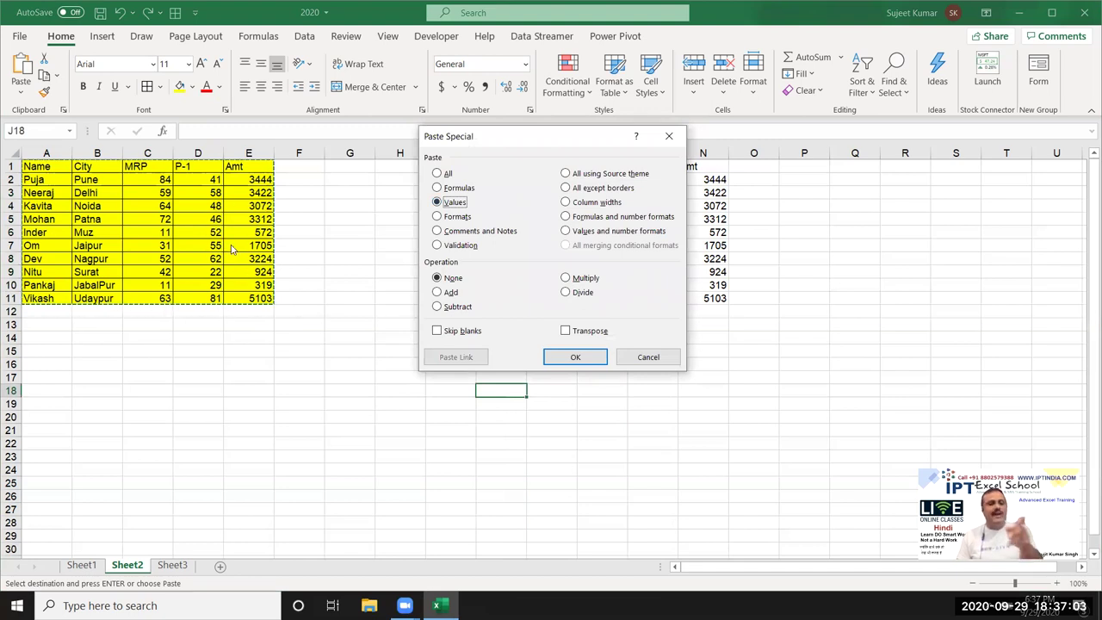
left_click(552, 361)
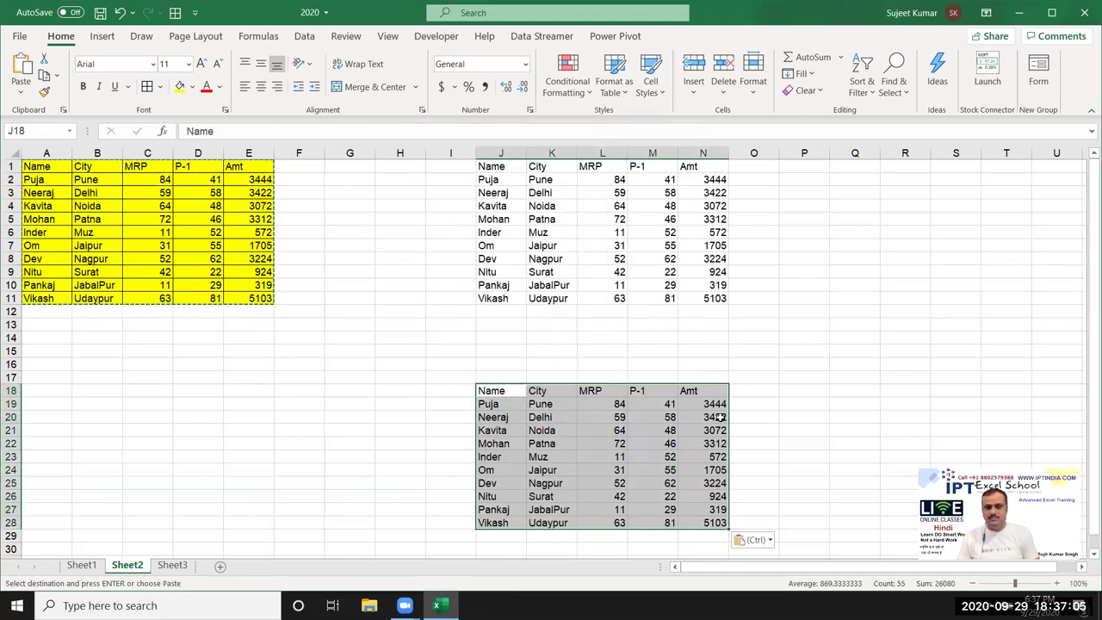
left_click(715, 405)
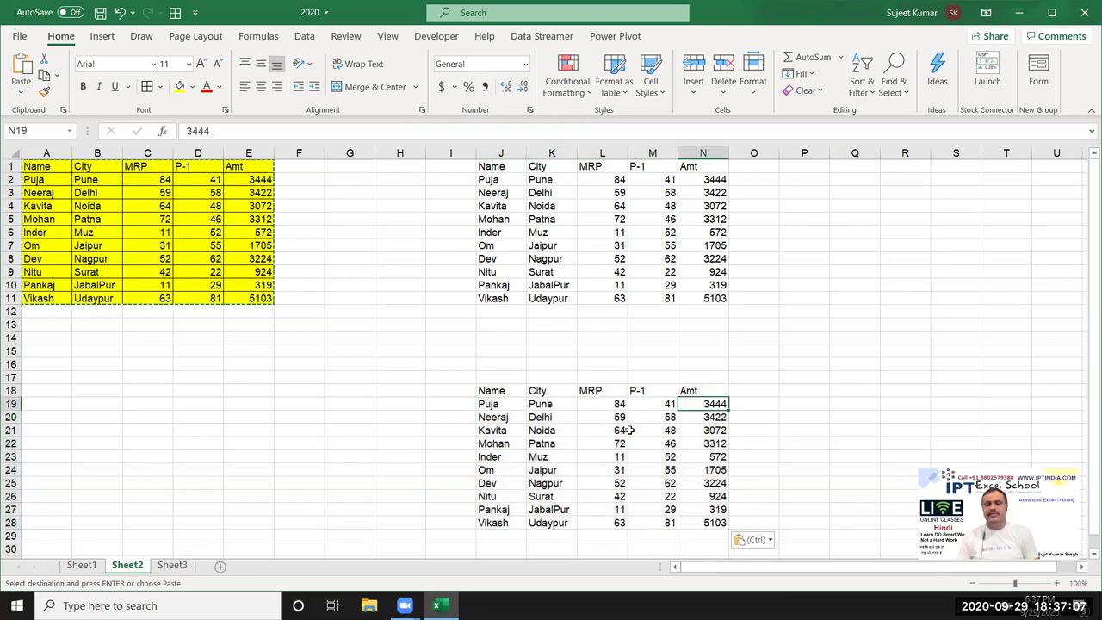
double_click(699, 404)
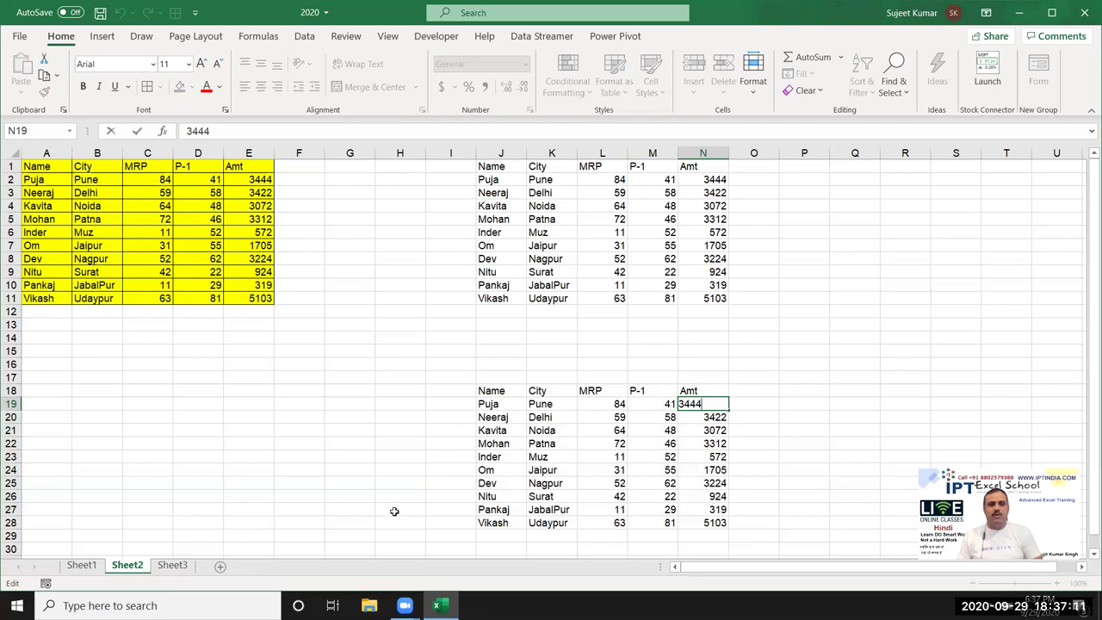
key("Escape")
double_click(237, 180)
key("Escape")
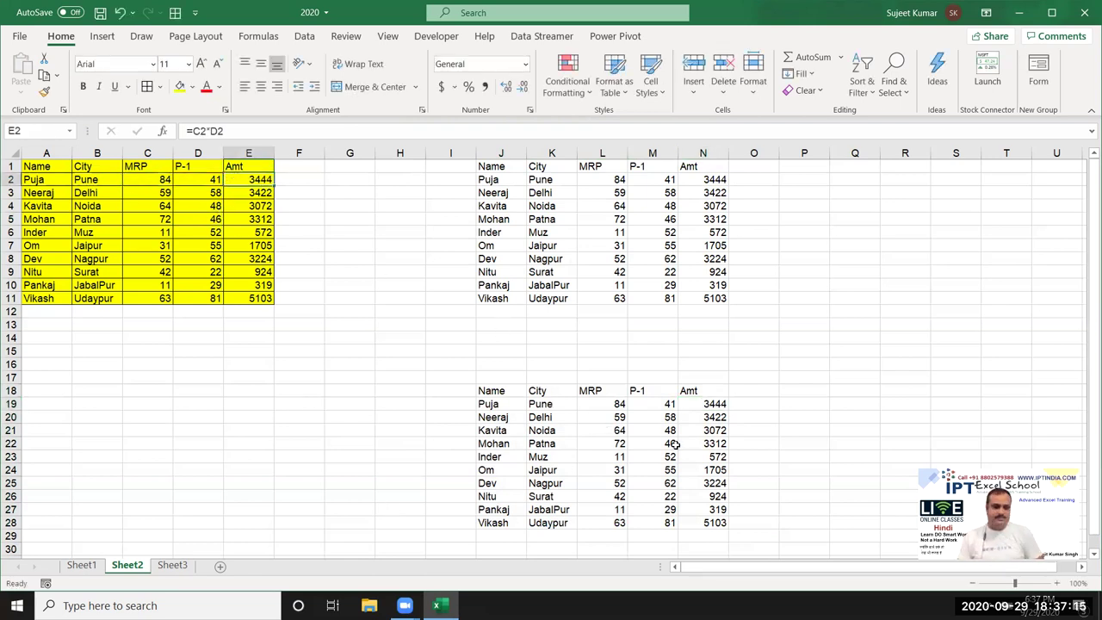
left_click(681, 443)
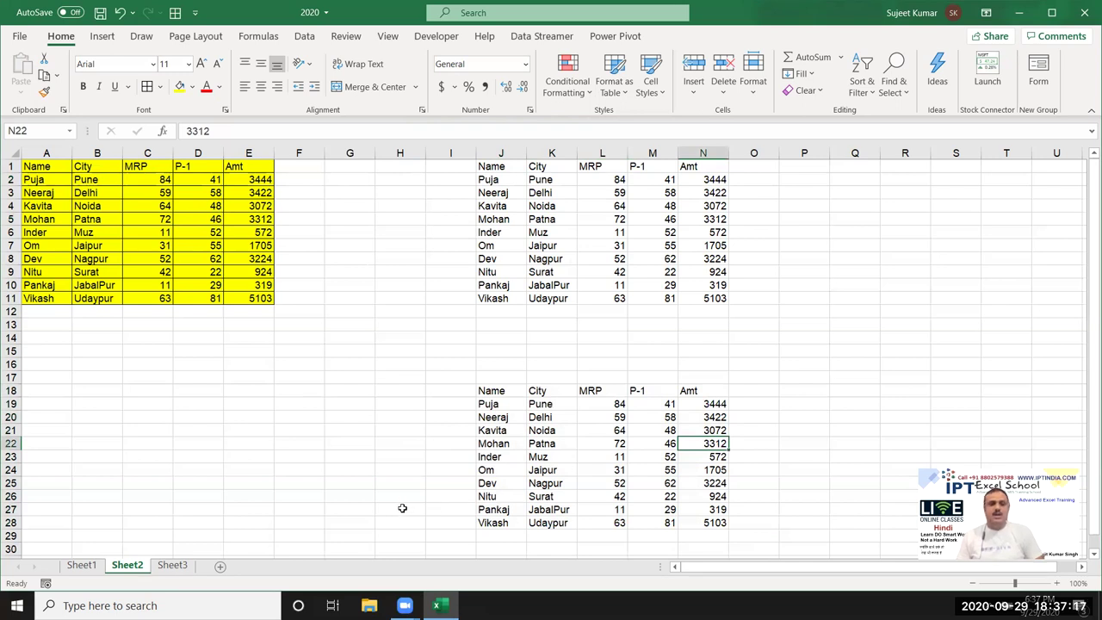
left_click_drag(492, 389, 687, 531)
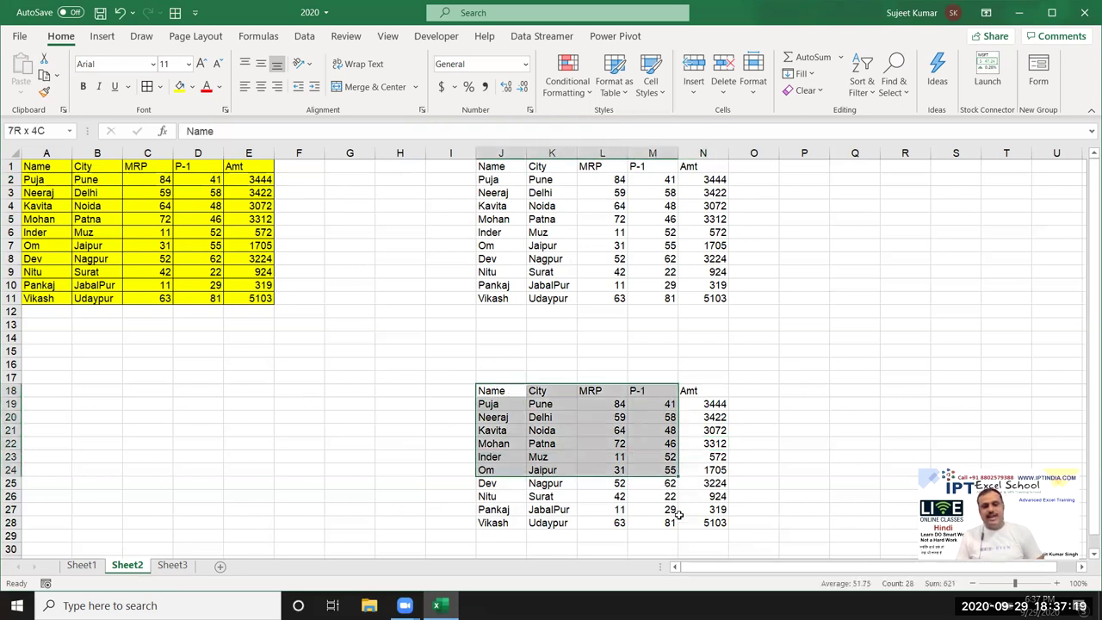
key("Delete")
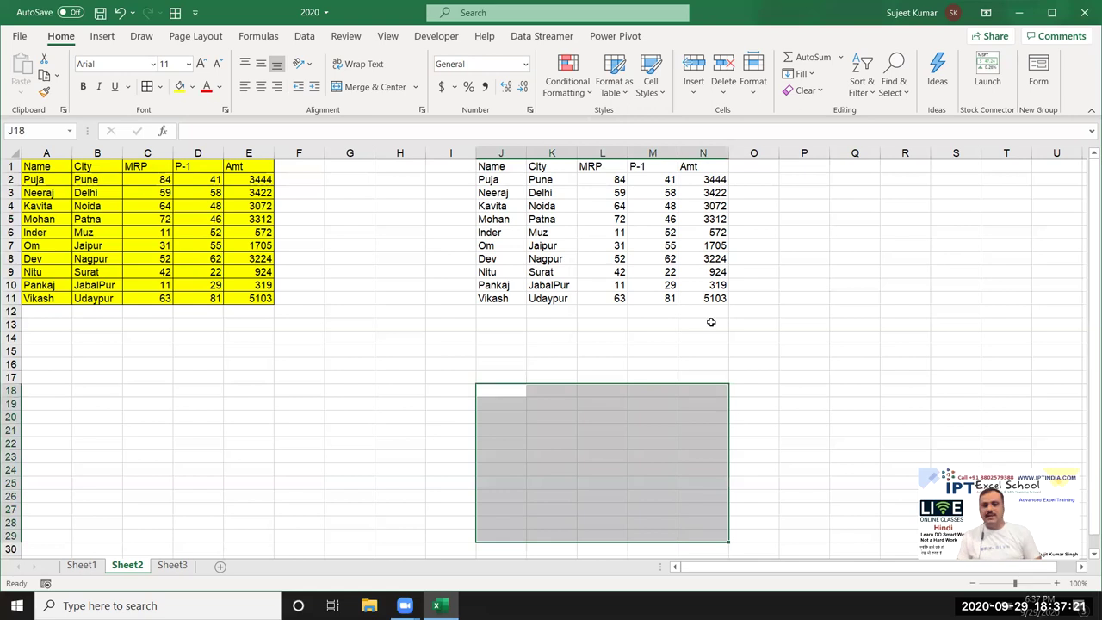
left_click(703, 297)
Convert the Amt formulas in N2:N11 to plain values with Paste Special Values
key("ctrl+Up")
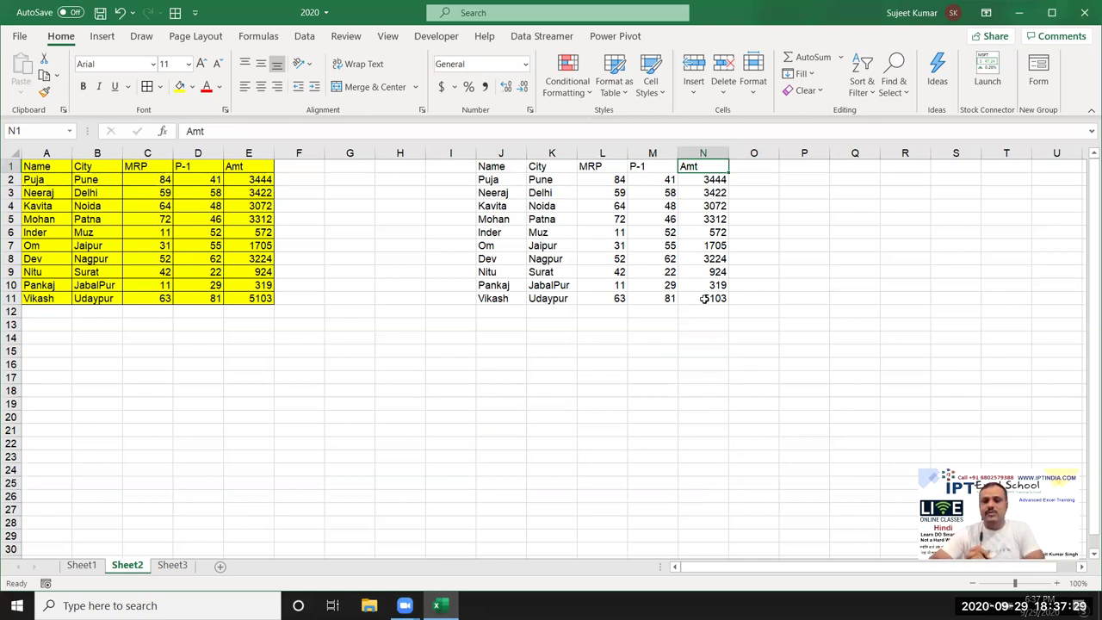
key("Down")
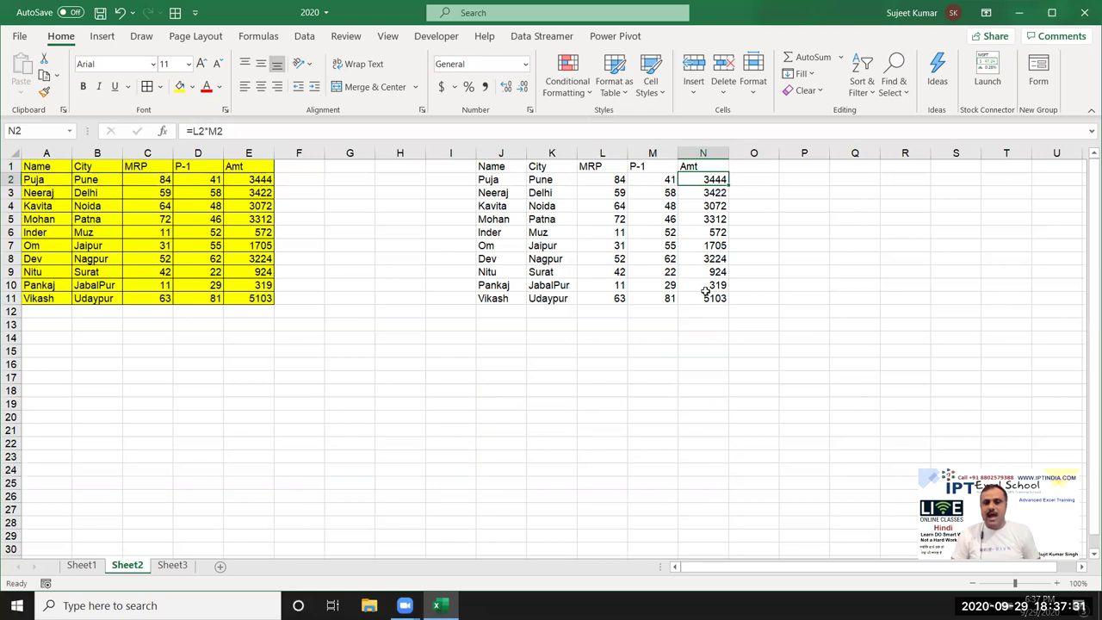
key("ctrl+shift+Down")
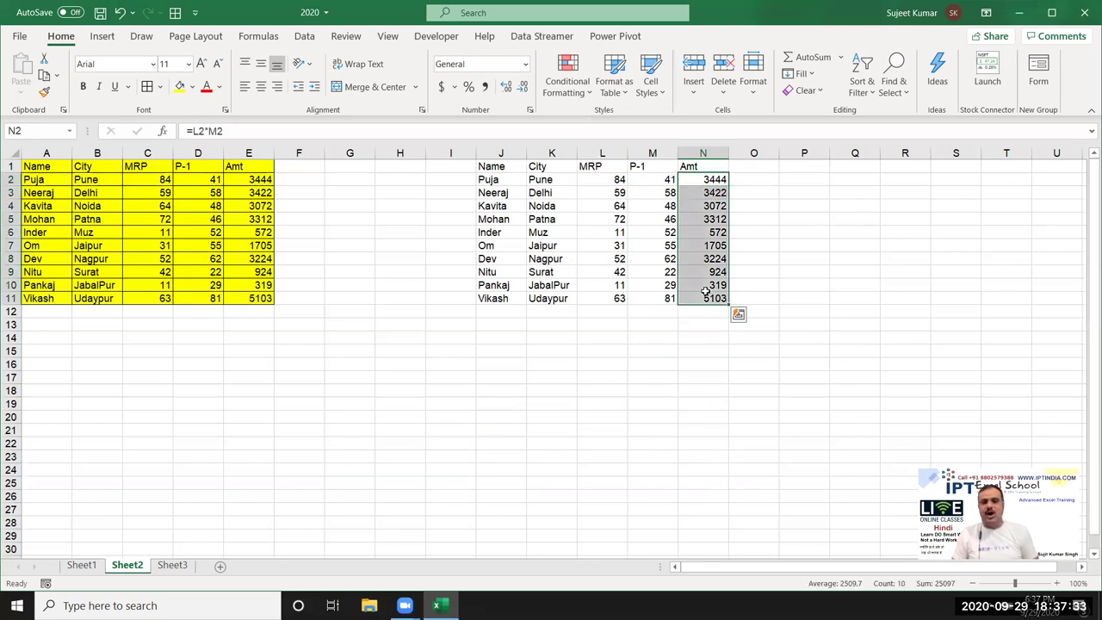
key("ctrl+c")
right_click(714, 250)
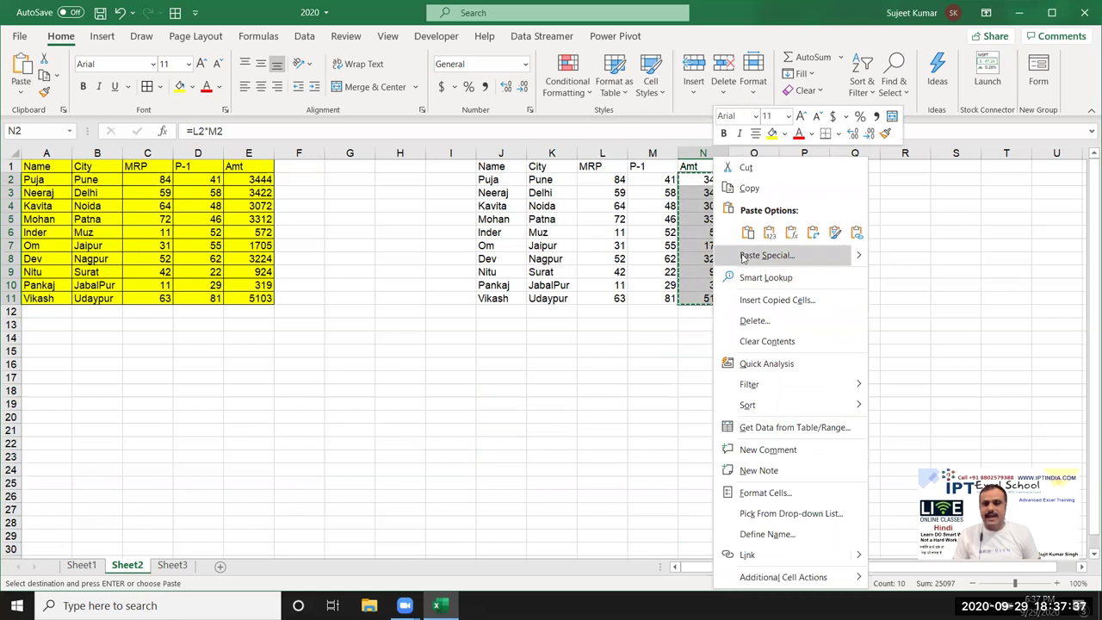
left_click(744, 256)
left_click(641, 199)
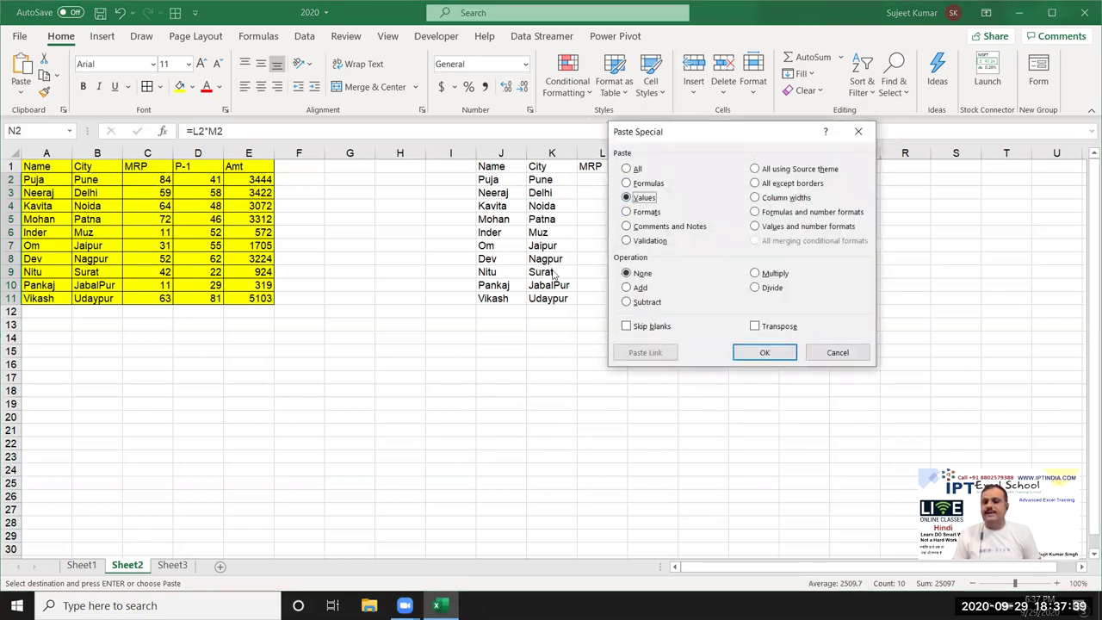
left_click(776, 349)
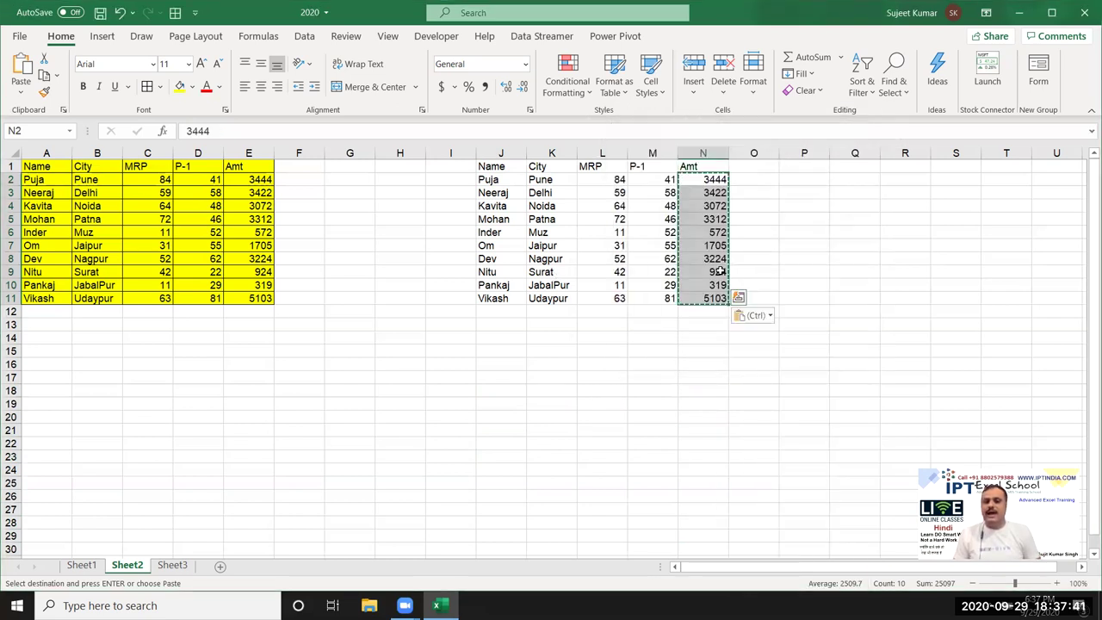
Check column N now holds plain numbers, from 3444 in N2 to 5103
left_click(699, 207)
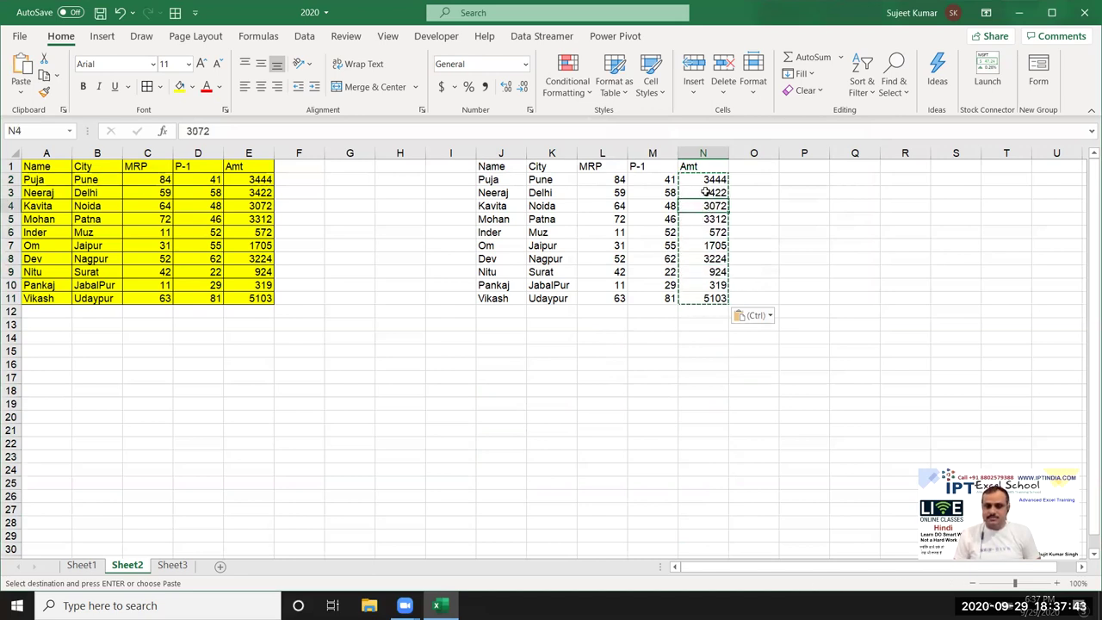
left_click(703, 179)
key("Down")
key("Down")
key("Down")
key("Down")
key("Down")
key("Down")
key("Down")
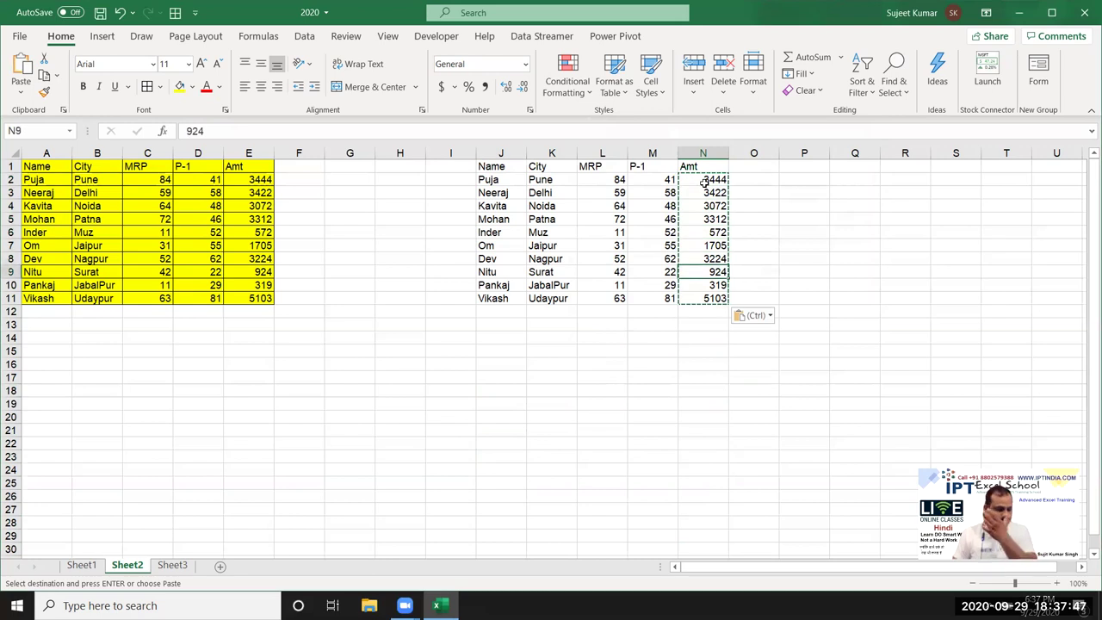
key("Down")
key("Down")
key("Up")
key("Up")
key("Up")
key("Up")
key("Up")
key("Up")
key("Up")
key("Up")
key("Up")
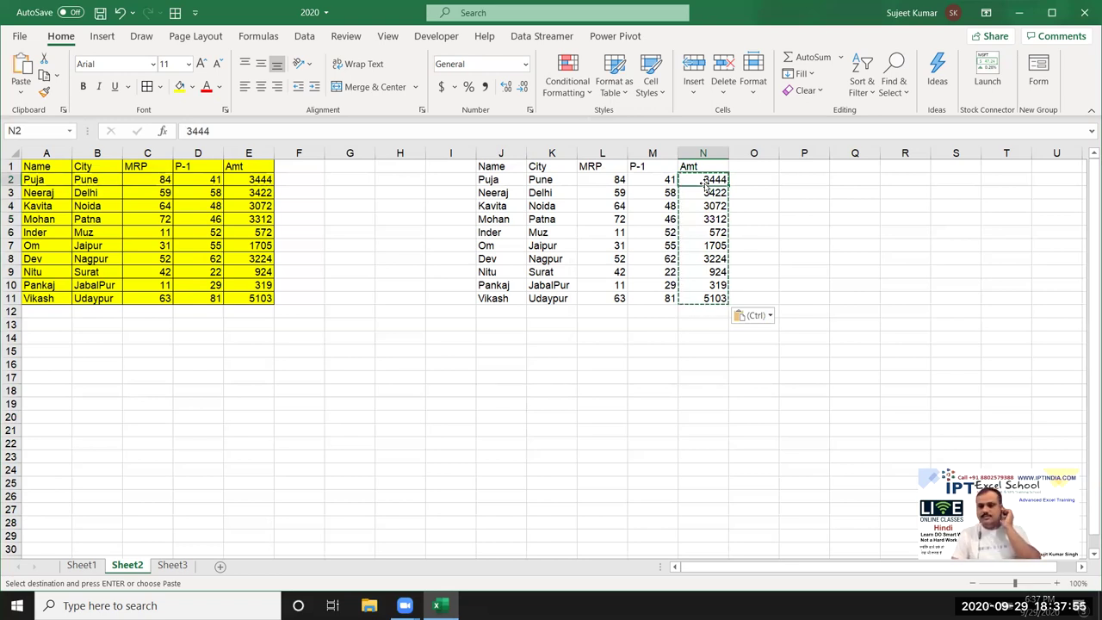
key("ctrl+Down")
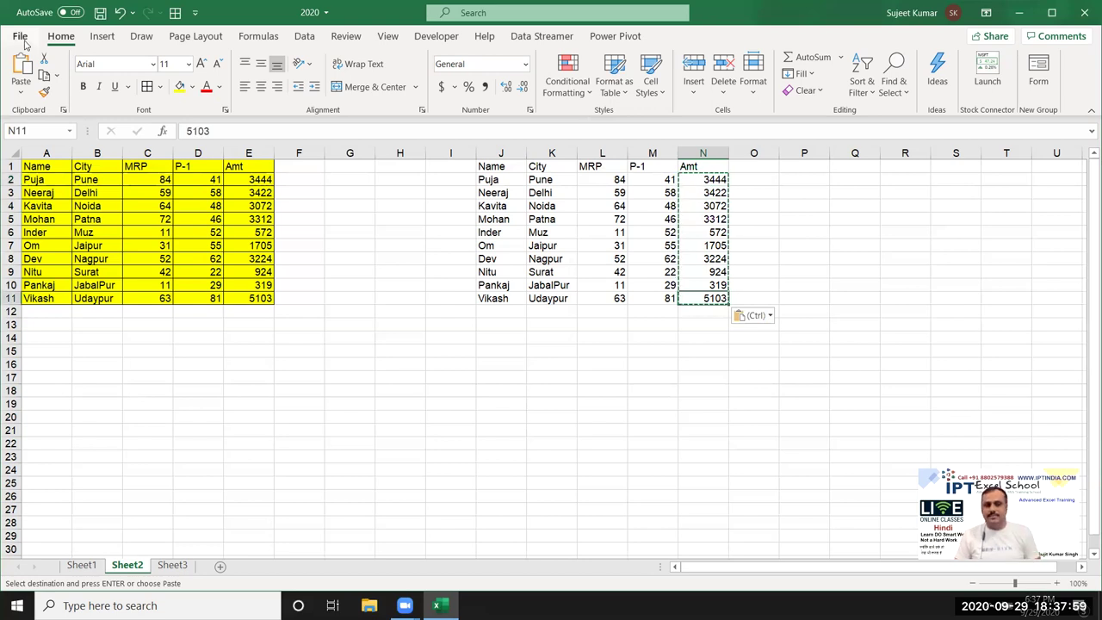
Open the 4.Performance Dashboard Customer Care Center workbook from the Recent list
left_click(24, 40)
scroll(317, 370, "down", 2)
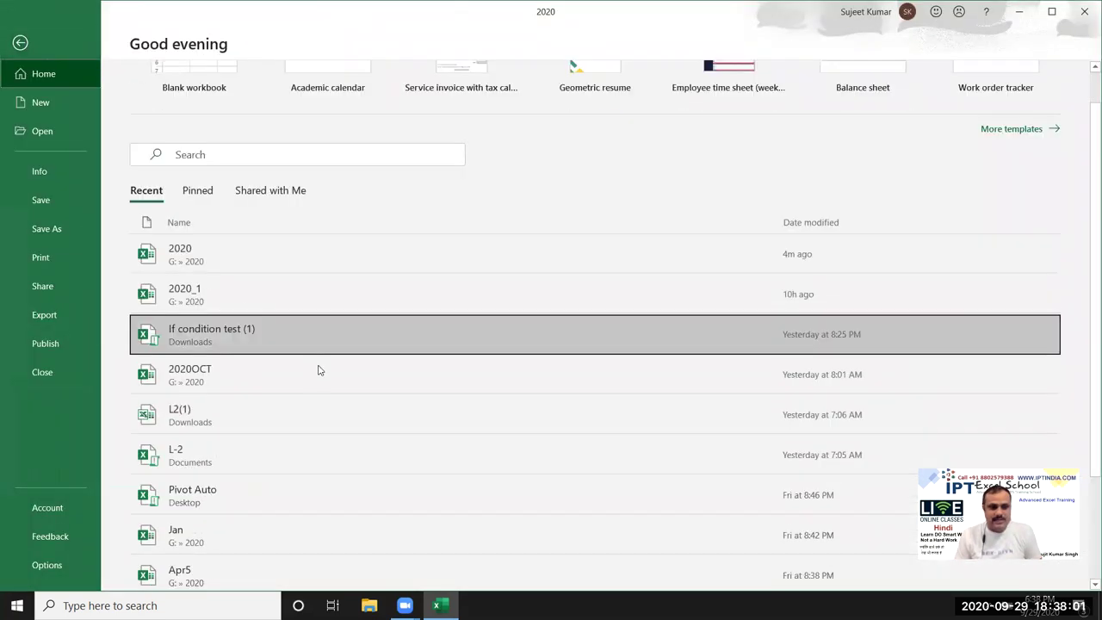
scroll(317, 371, "down", 2)
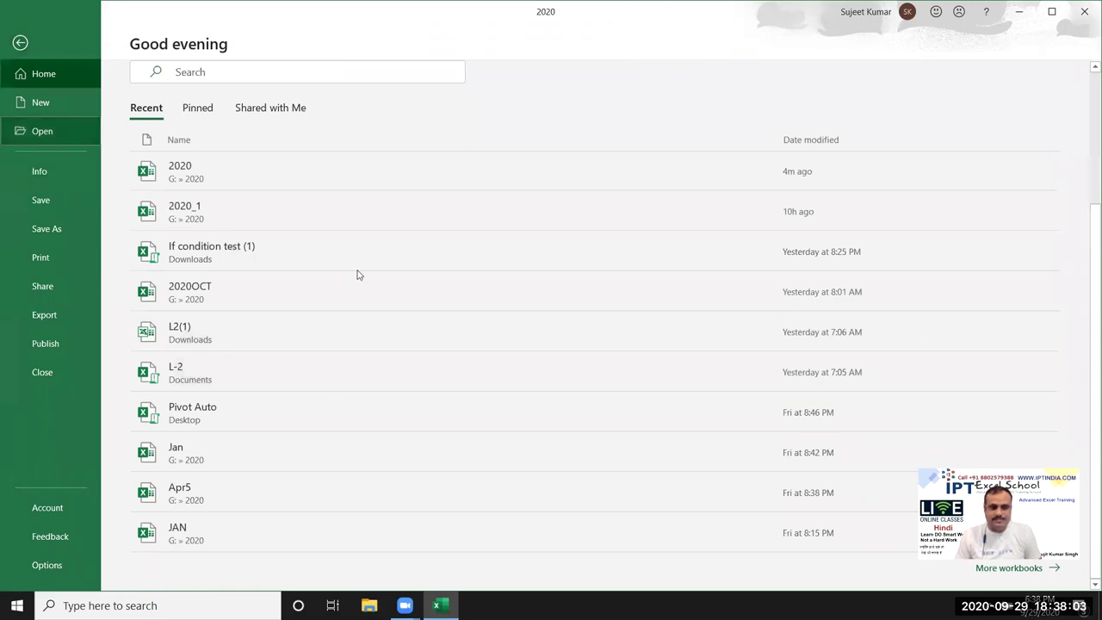
scroll(641, 293, "down", 5)
scroll(647, 344, "down", 2)
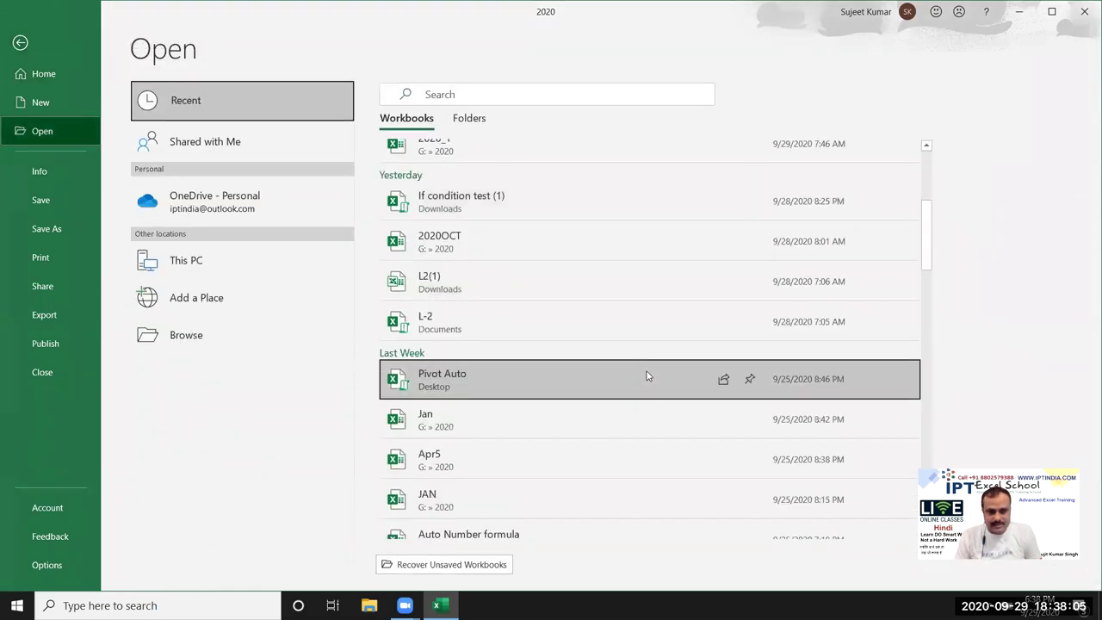
scroll(647, 375, "down", 2)
scroll(649, 428, "down", 1)
left_click(551, 448)
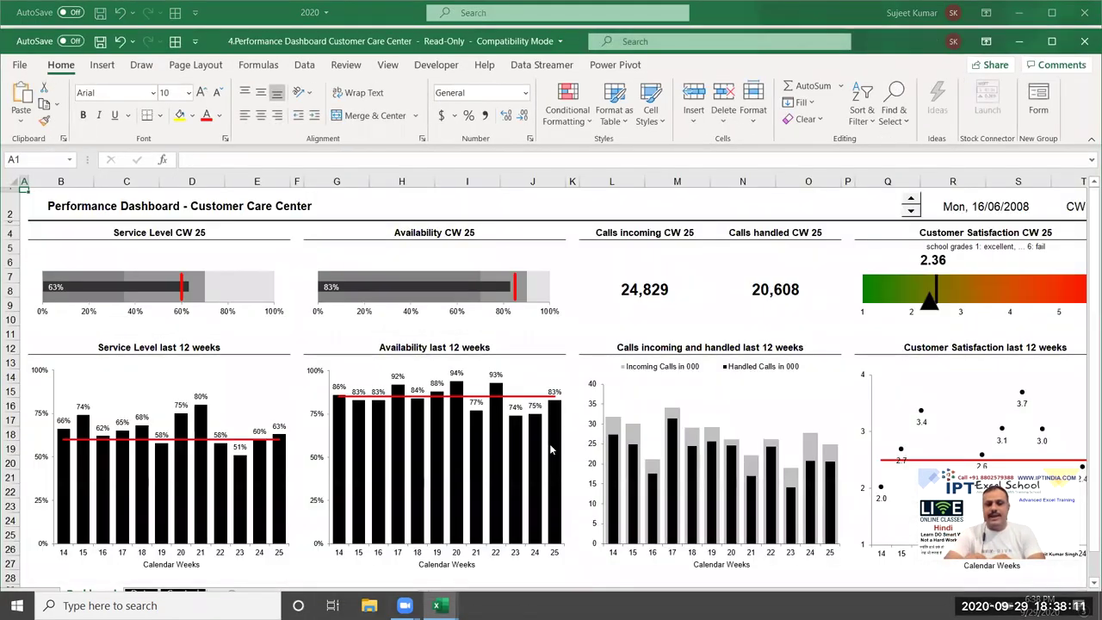
Maximize the dashboard window and inspect the 24,829 and 20,608 call figures
mouse_move(548, 443)
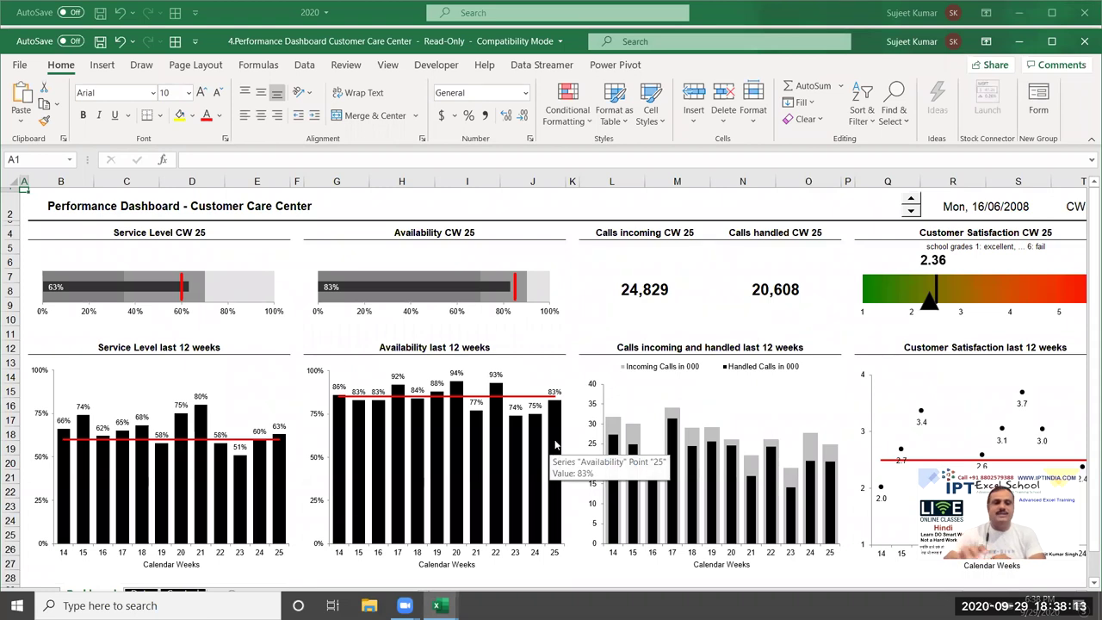
left_click(1049, 43)
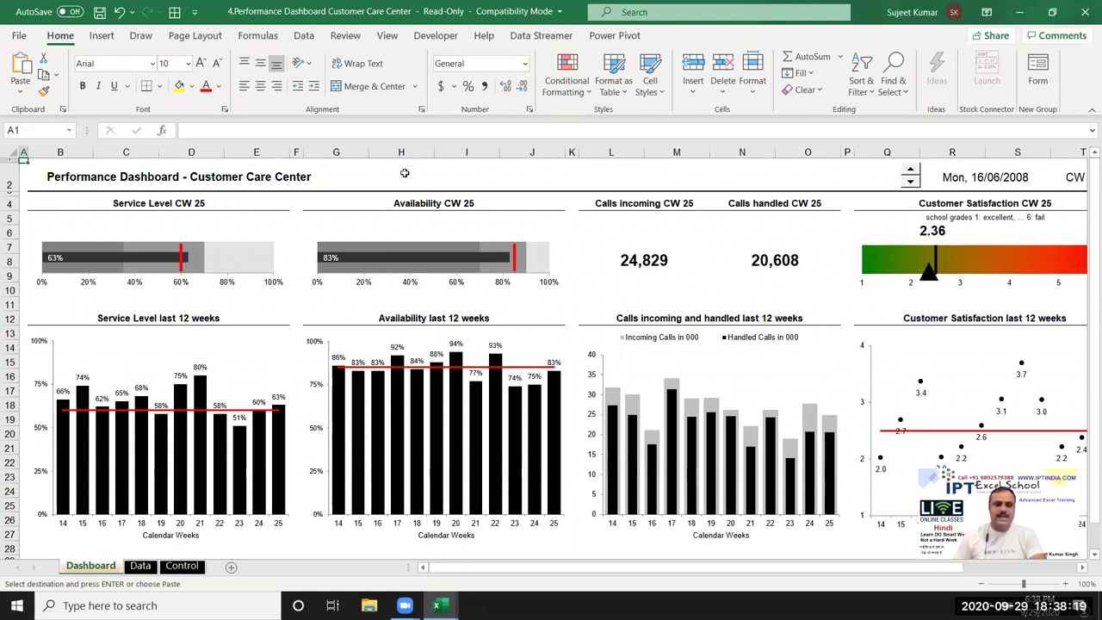
left_click(605, 265)
left_click(743, 261)
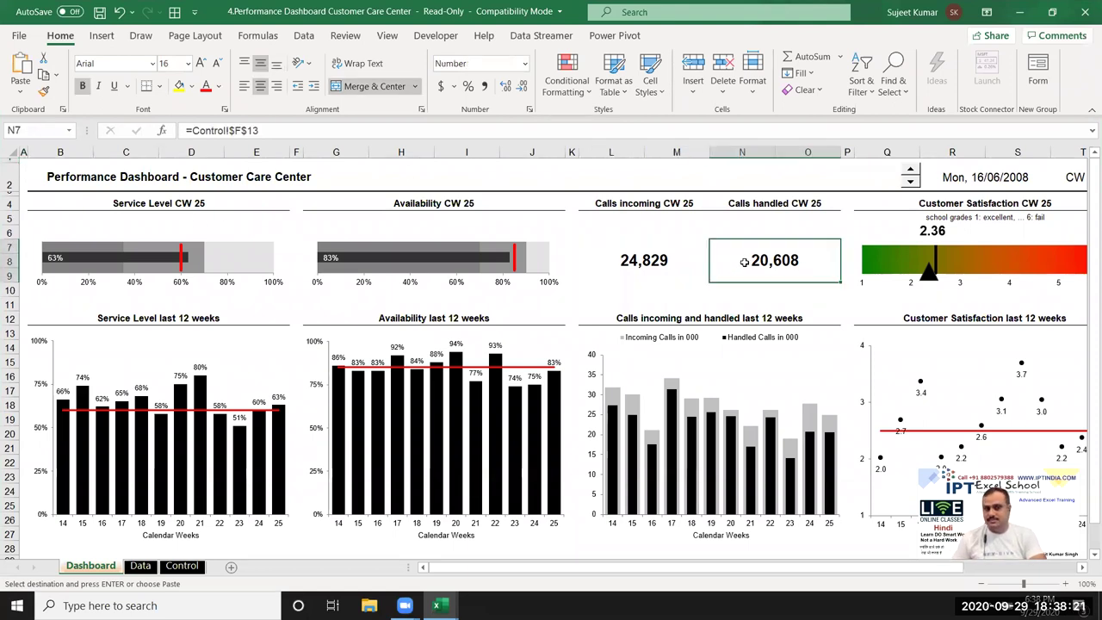
Compare the Data and Dashboard sheets, then reselect the 24,829 figure in L7
left_click(141, 565)
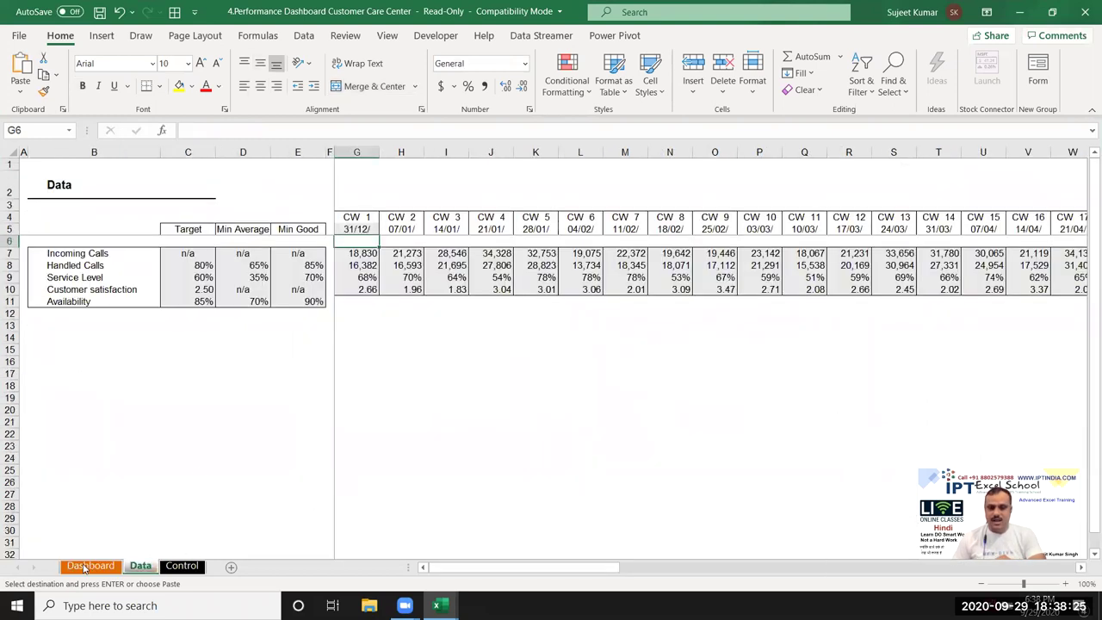
left_click(101, 566)
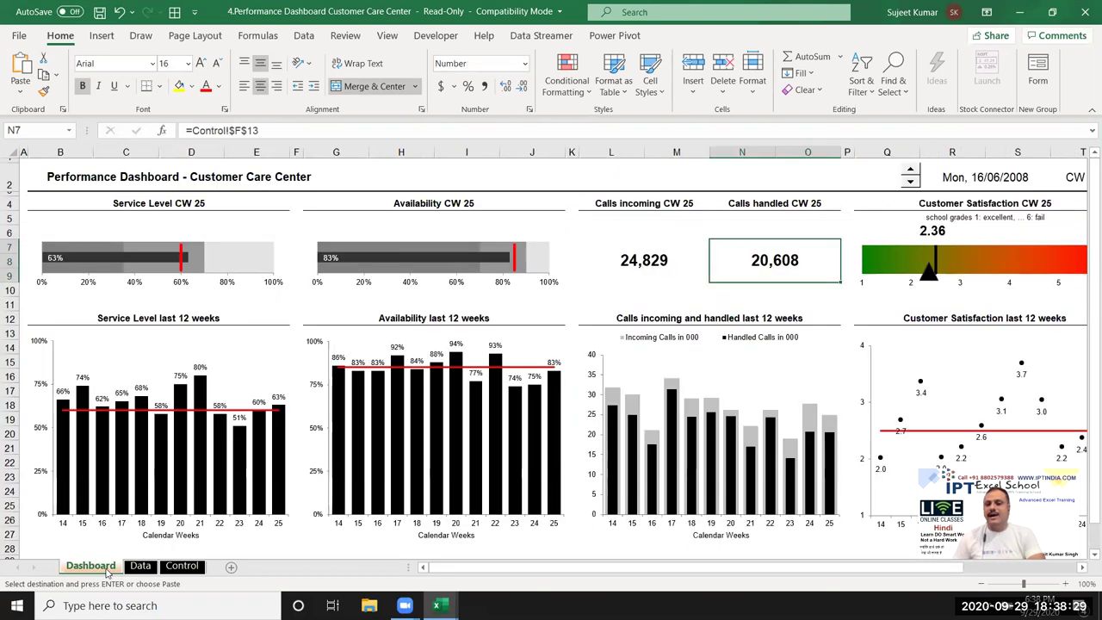
left_click(139, 566)
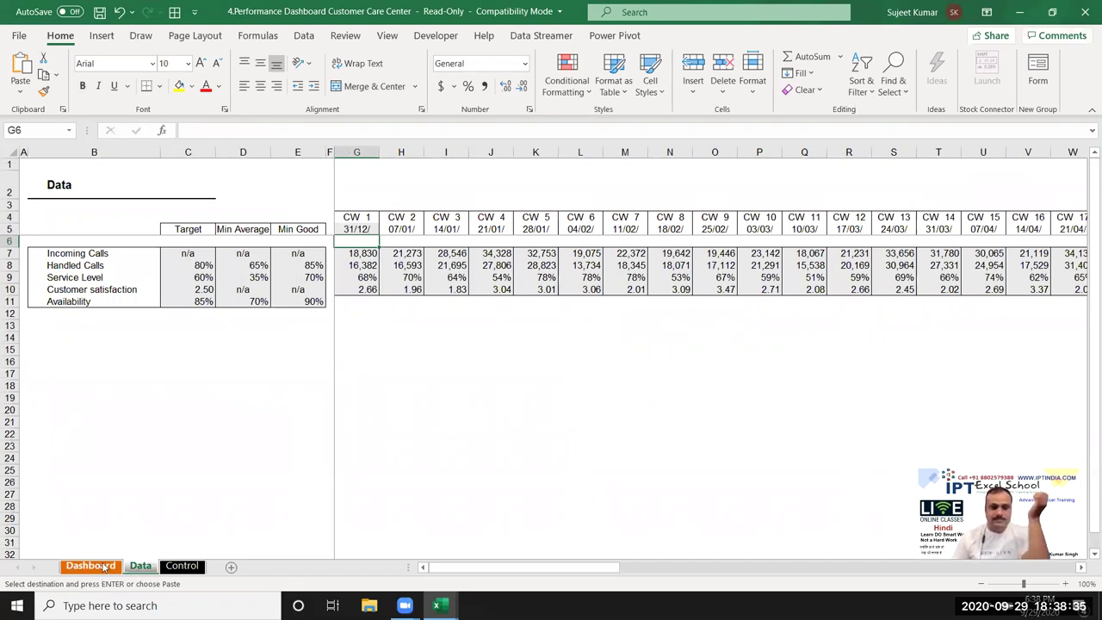
left_click(105, 566)
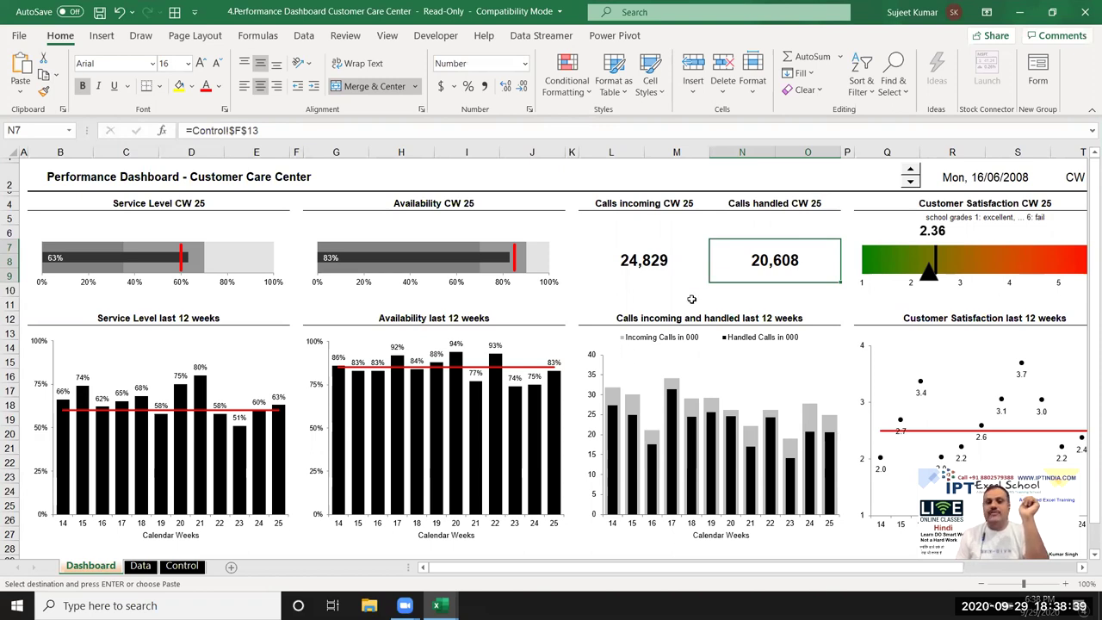
left_click(680, 264)
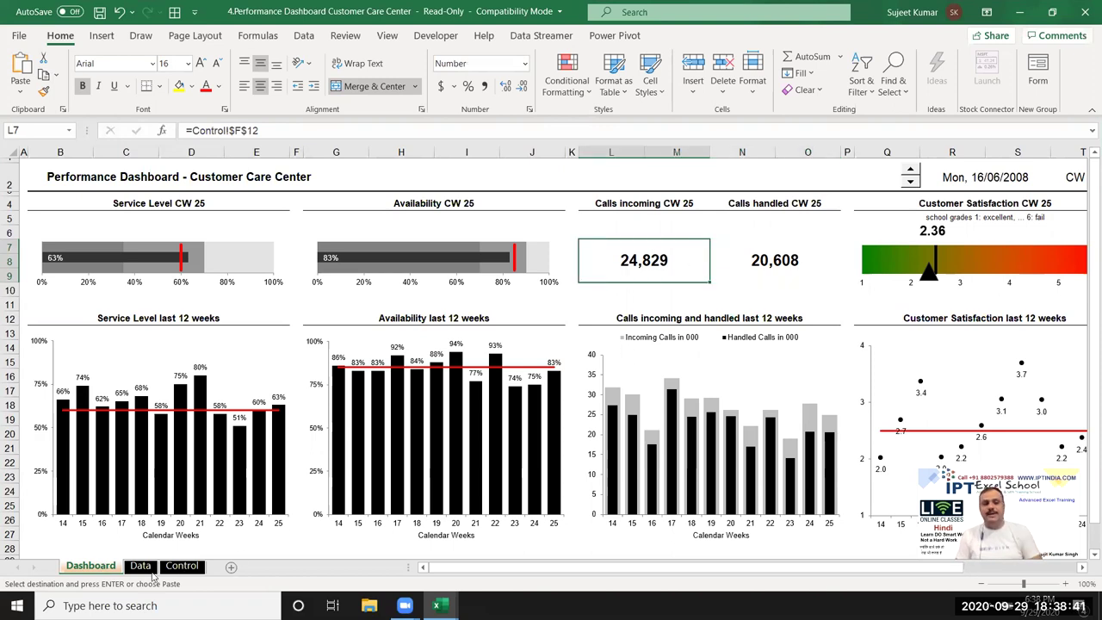
Copy the Dashboard sheet into a new workbook via Move or Copy, then return to the original
right_click(99, 574)
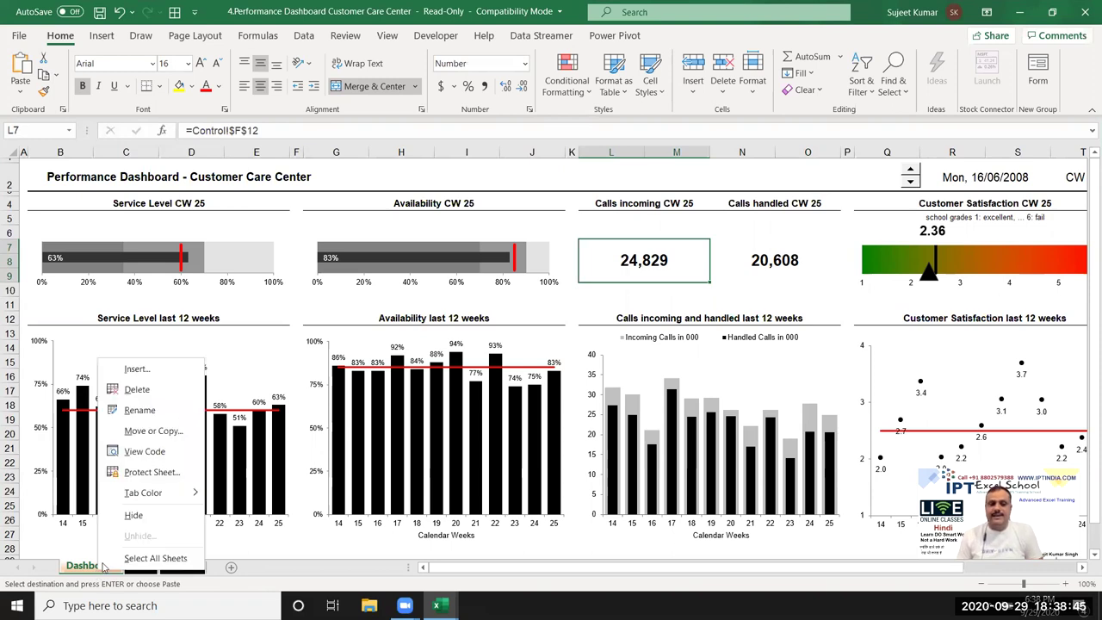
left_click(161, 441)
left_click(96, 489)
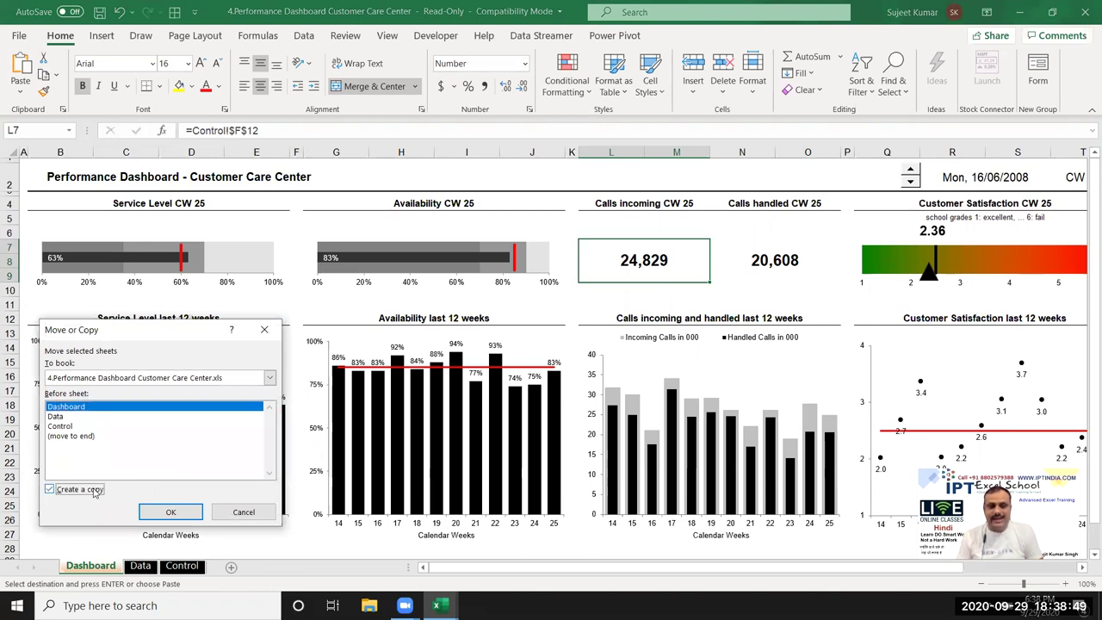
left_click(96, 379)
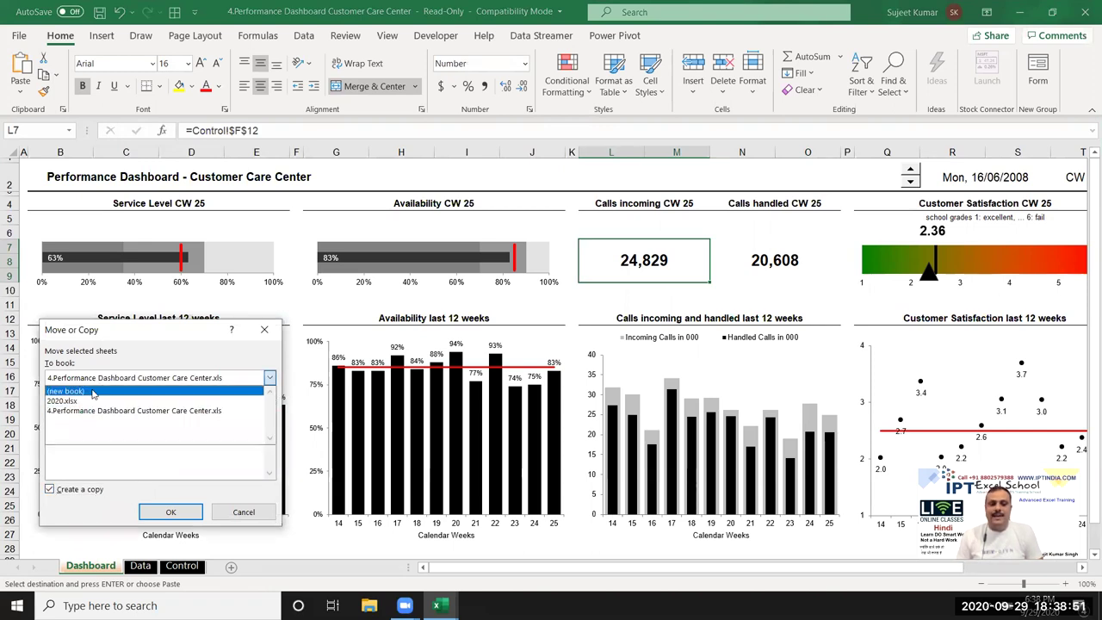
left_click(94, 392)
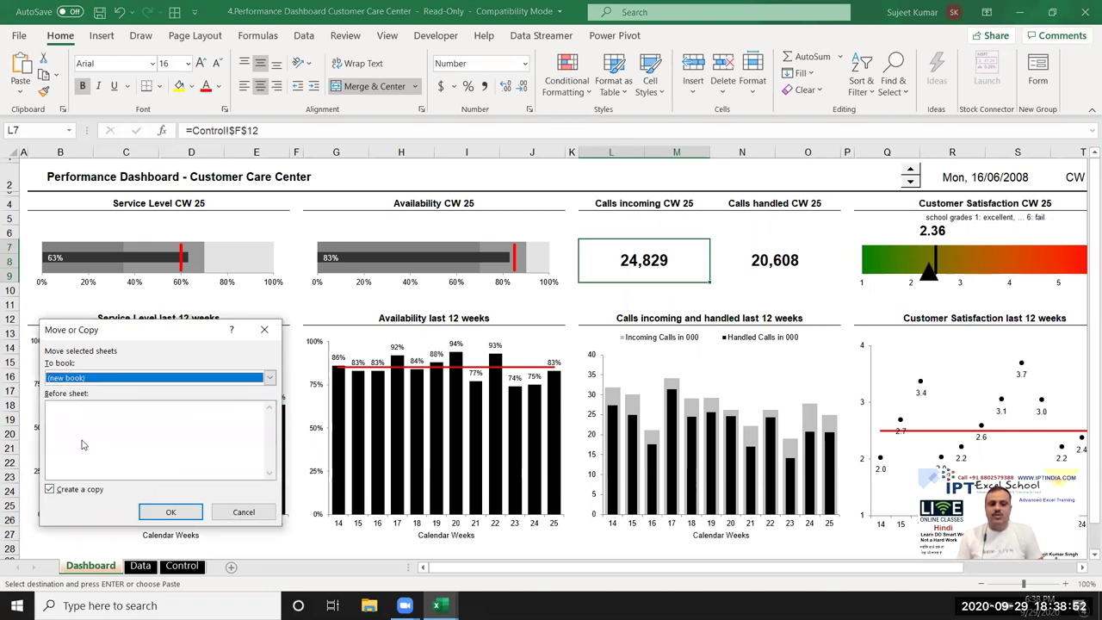
left_click(171, 512)
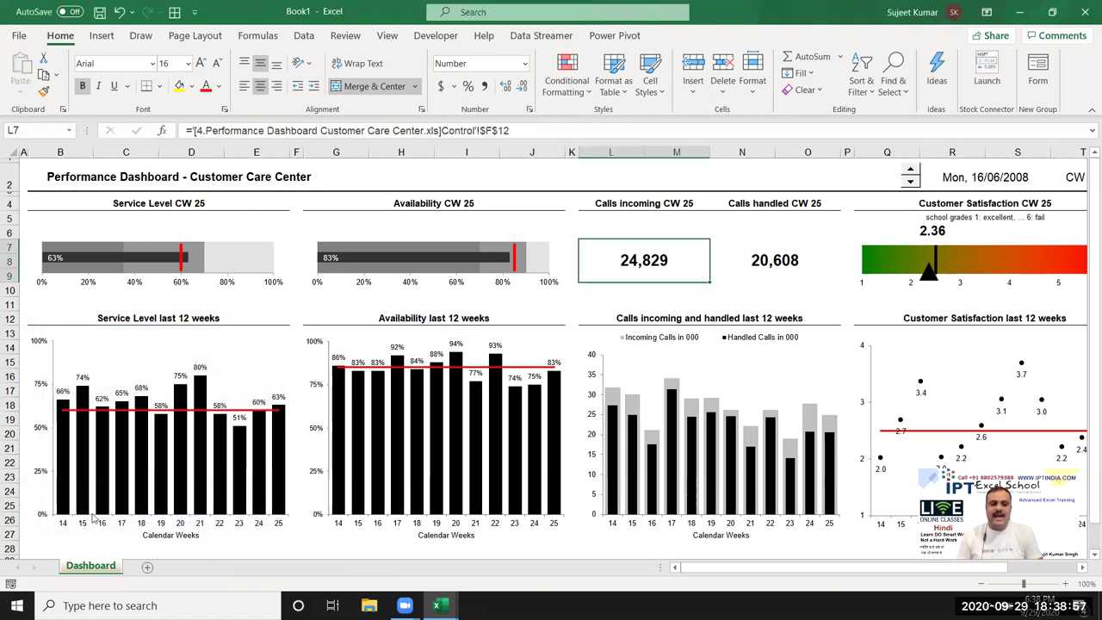
key("ctrl+Tab")
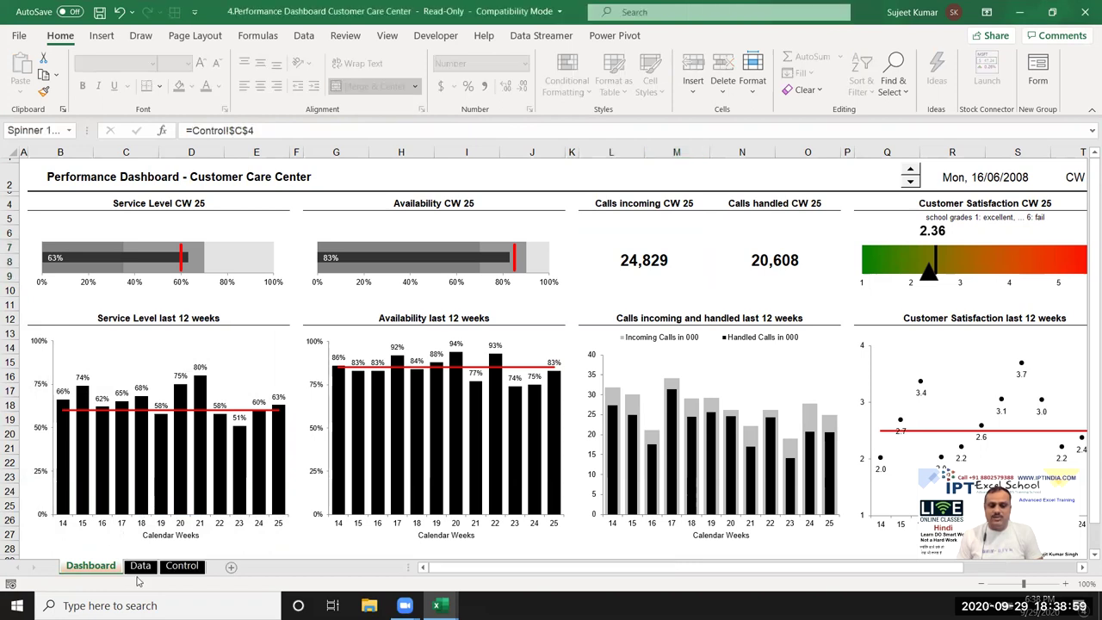
In Book1, inspect L7's external link to the original workbook's Control sheet $F$12
mouse_move(436, 605)
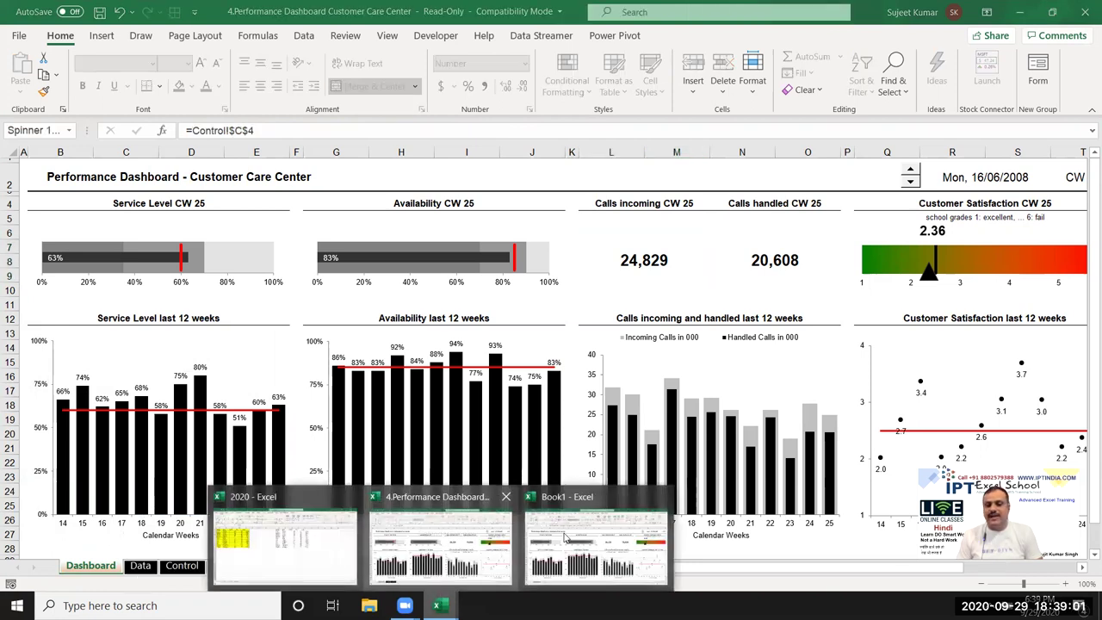
mouse_move(568, 537)
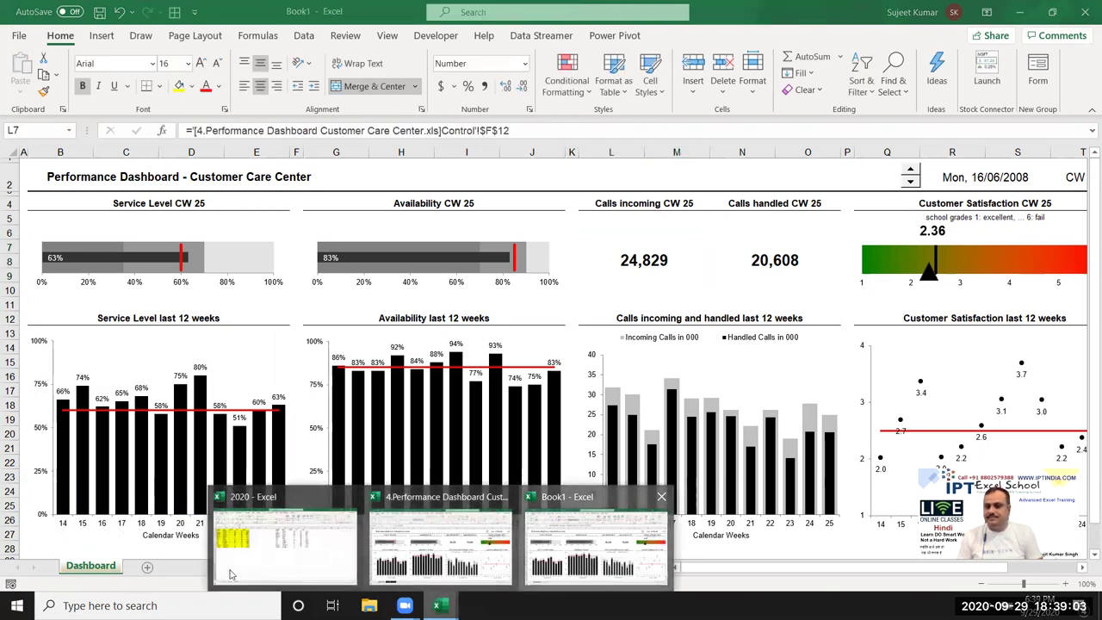
left_click(568, 537)
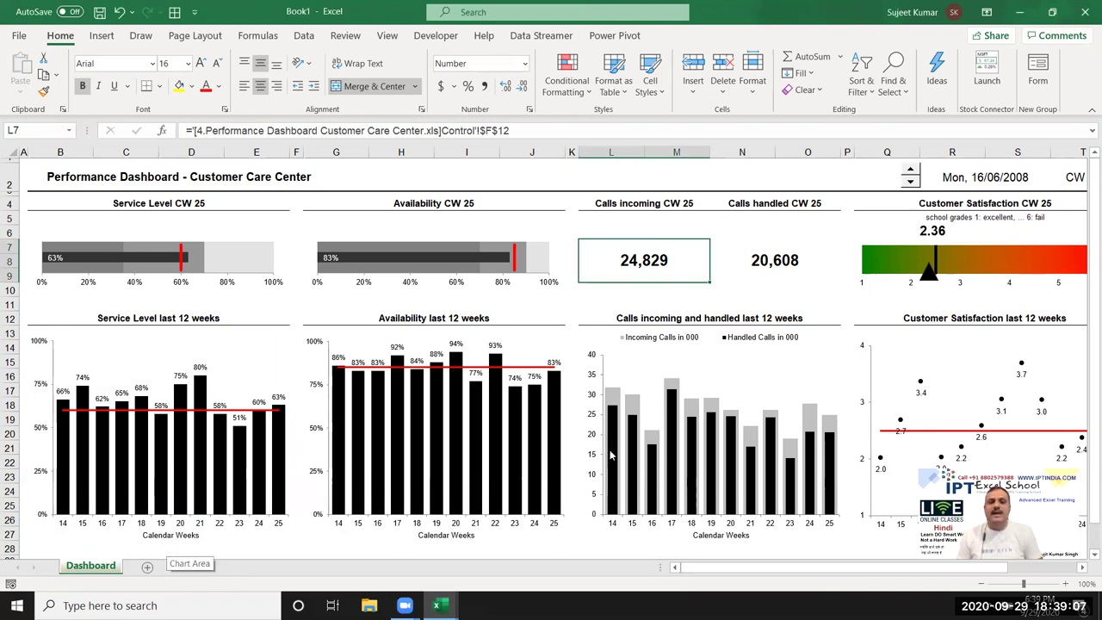
left_click_drag(197, 130, 438, 130)
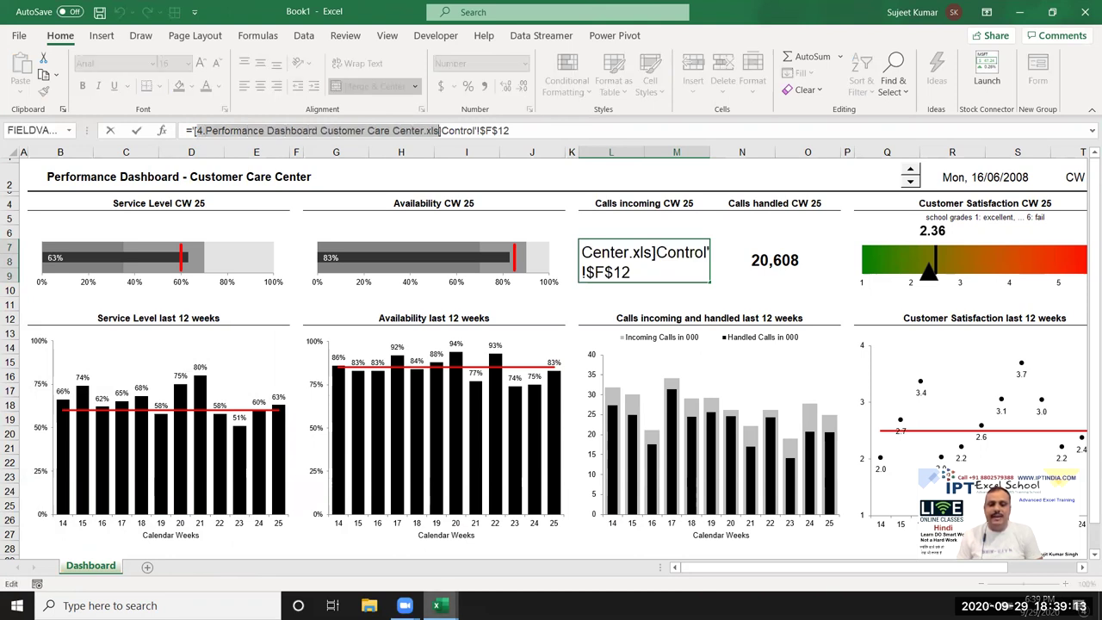
mouse_move(437, 605)
mouse_move(390, 542)
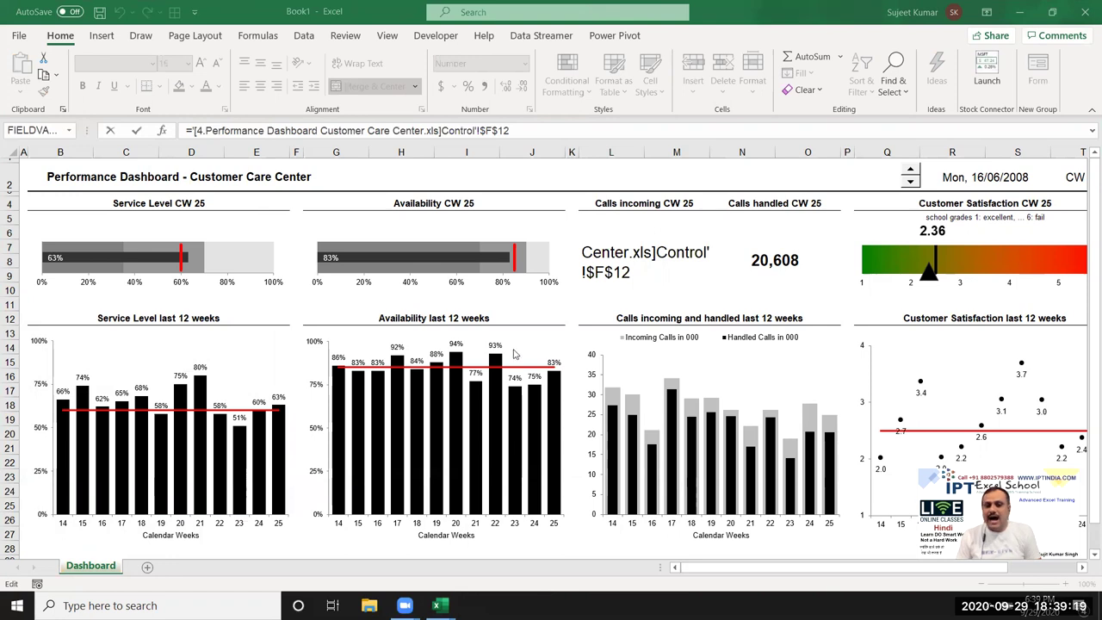
key("ctrl+Return")
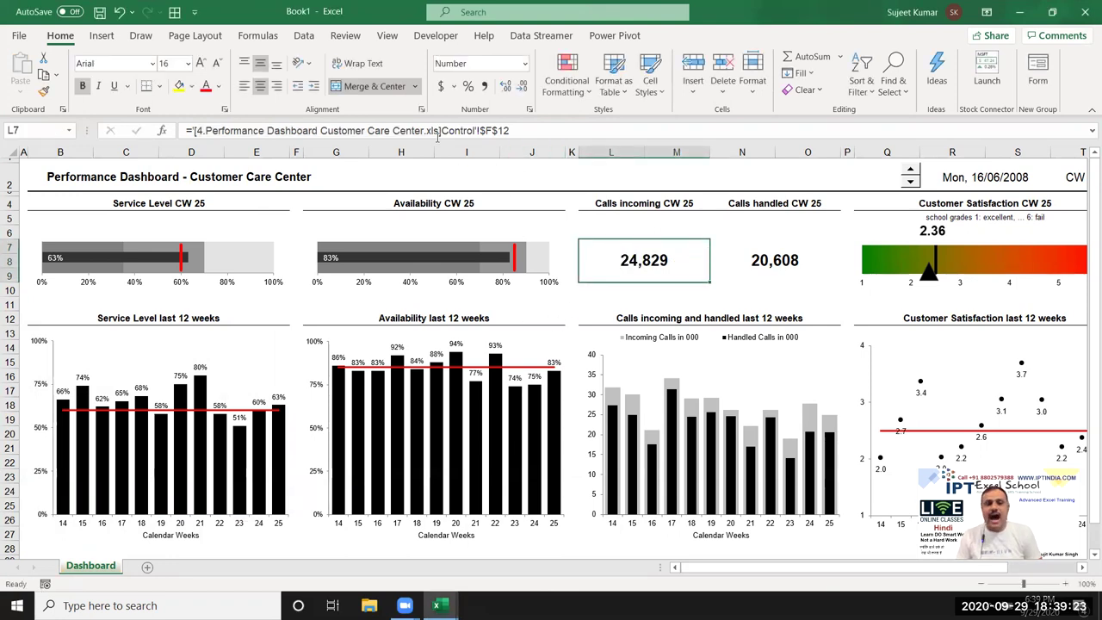
left_click_drag(439, 130, 195, 130)
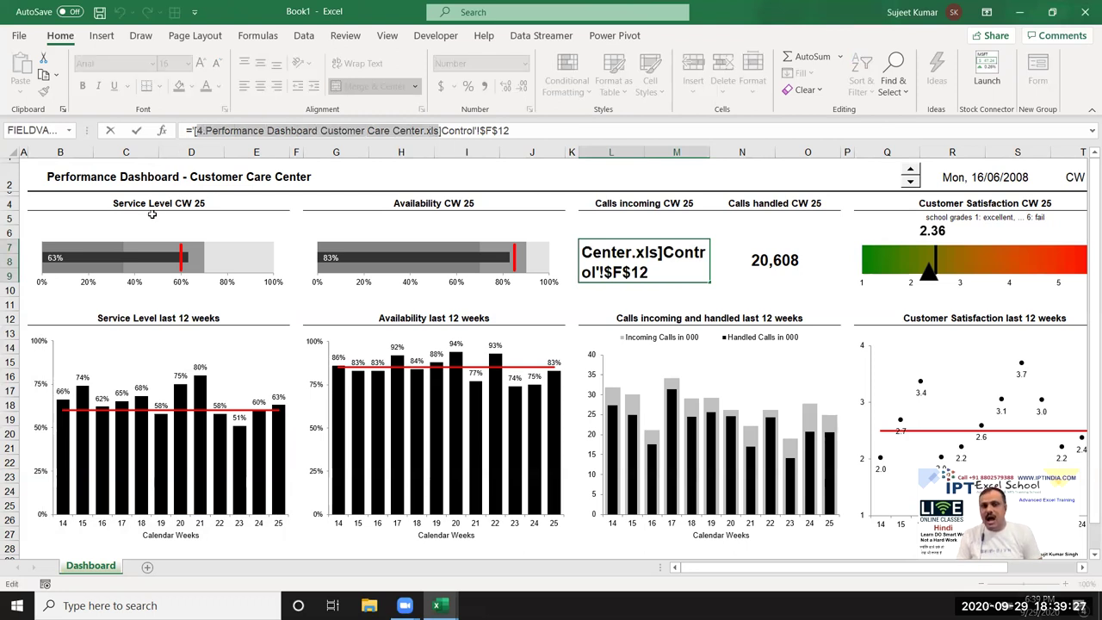
key("Escape")
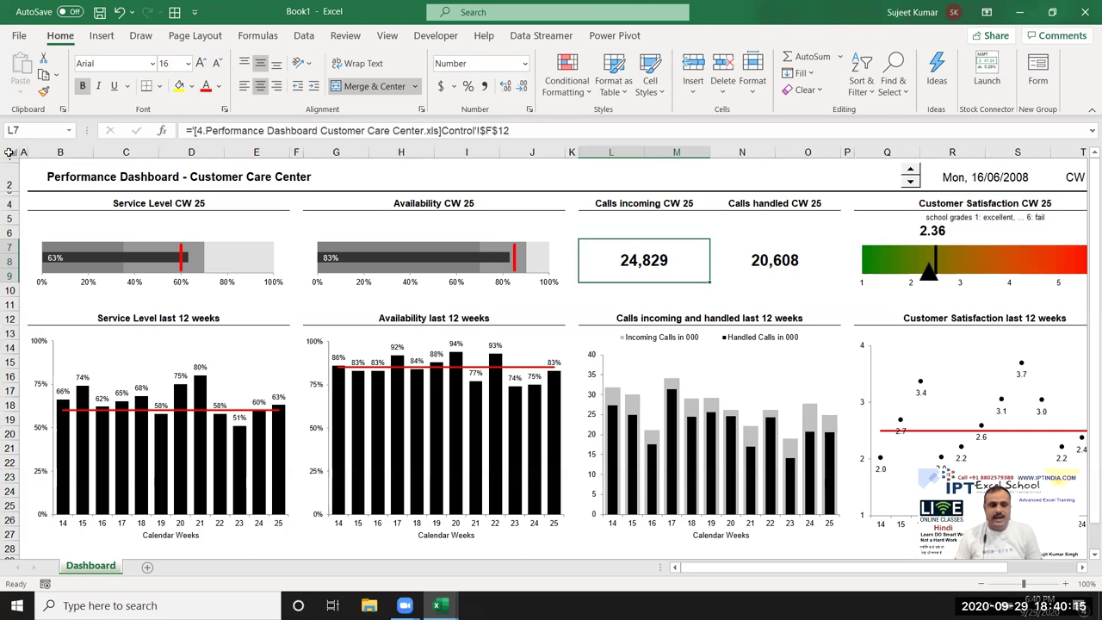
Replace the Book1 dashboard copy's cells with plain values using Paste Special Values
left_click(9, 152)
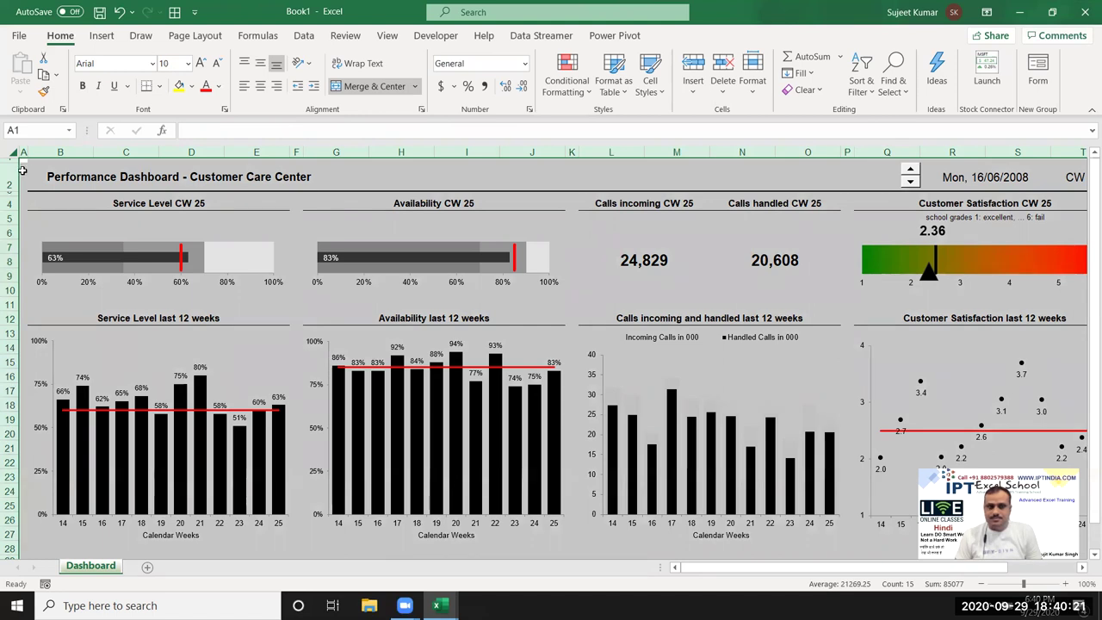
key("ctrl+c")
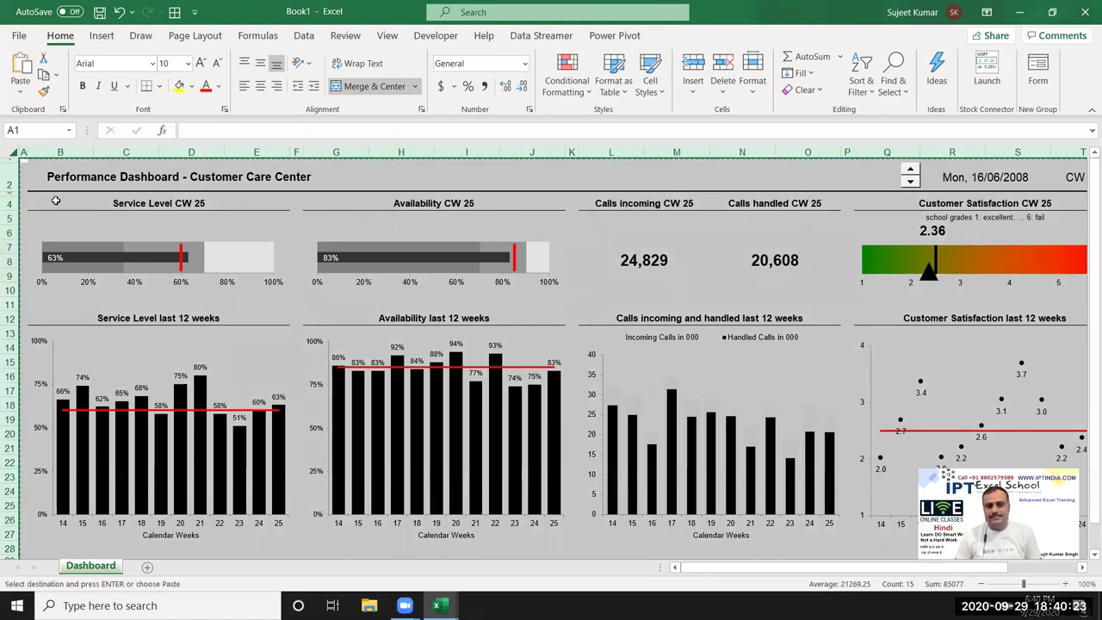
right_click(92, 195)
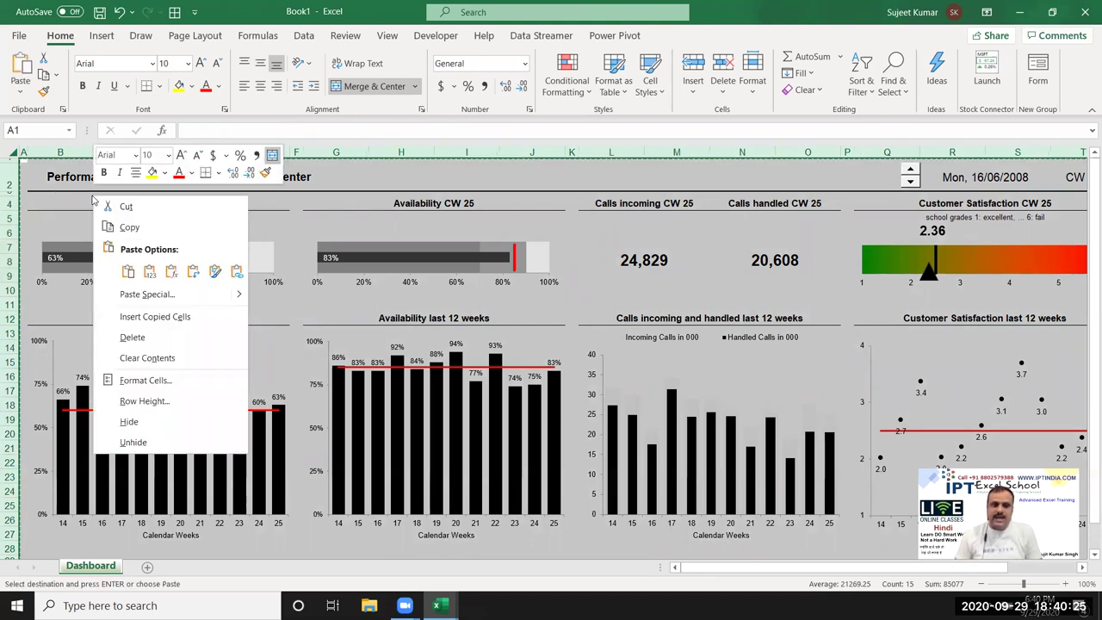
left_click(133, 295)
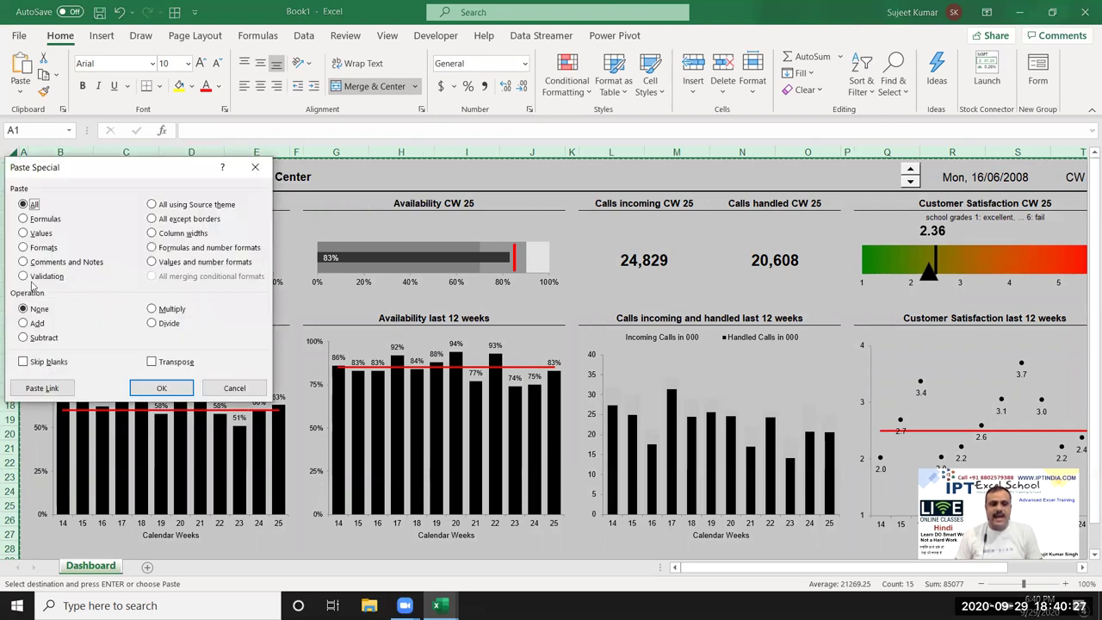
left_click(35, 234)
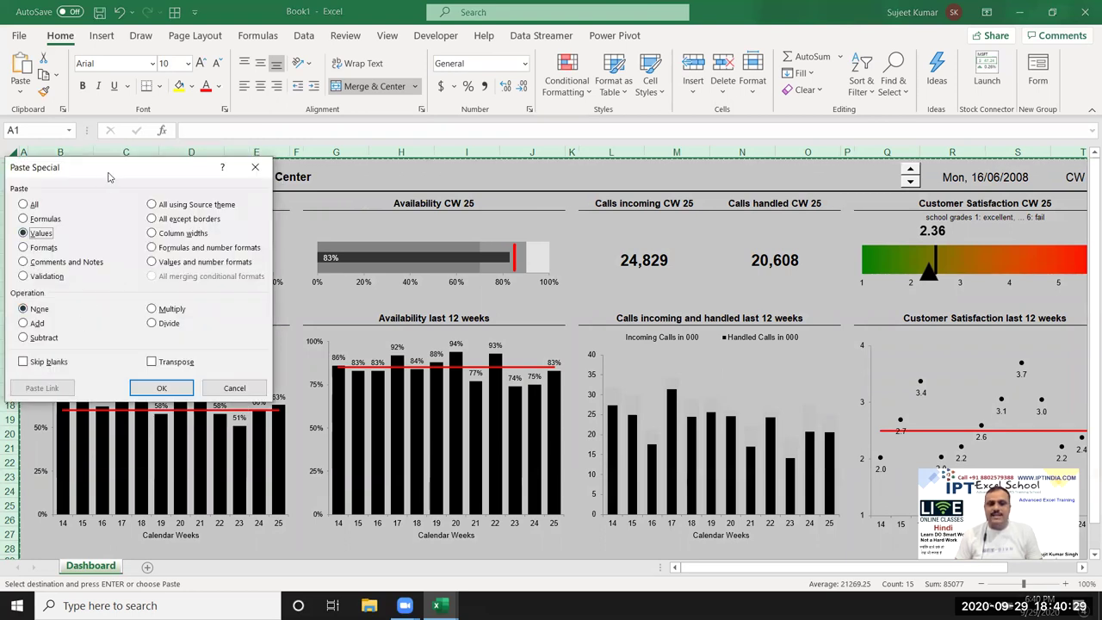
left_click_drag(109, 177, 243, 209)
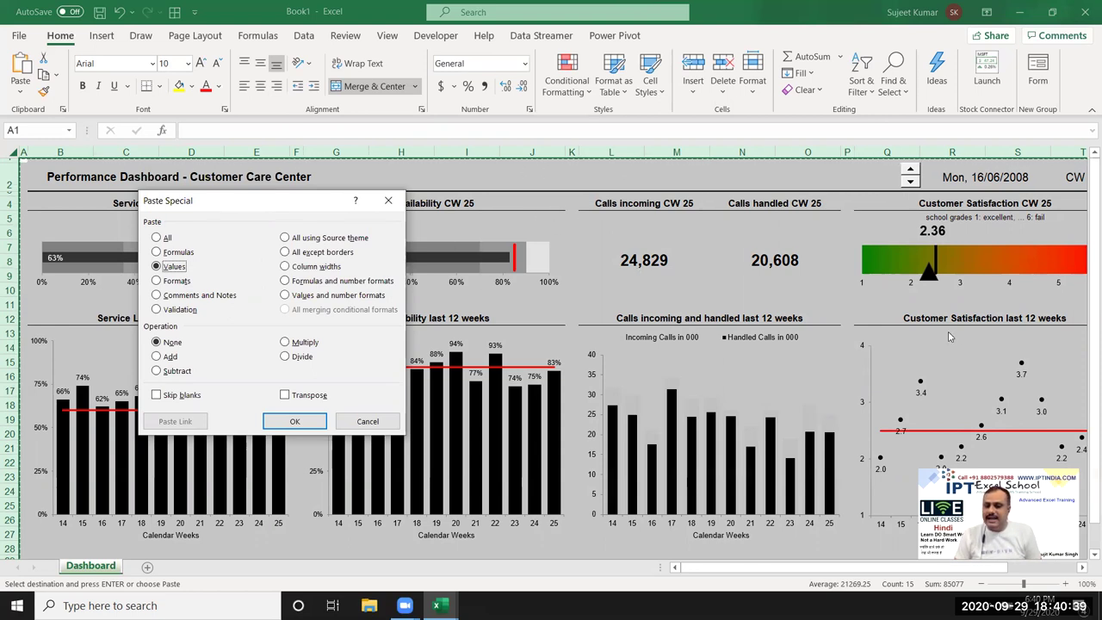
left_click(312, 426)
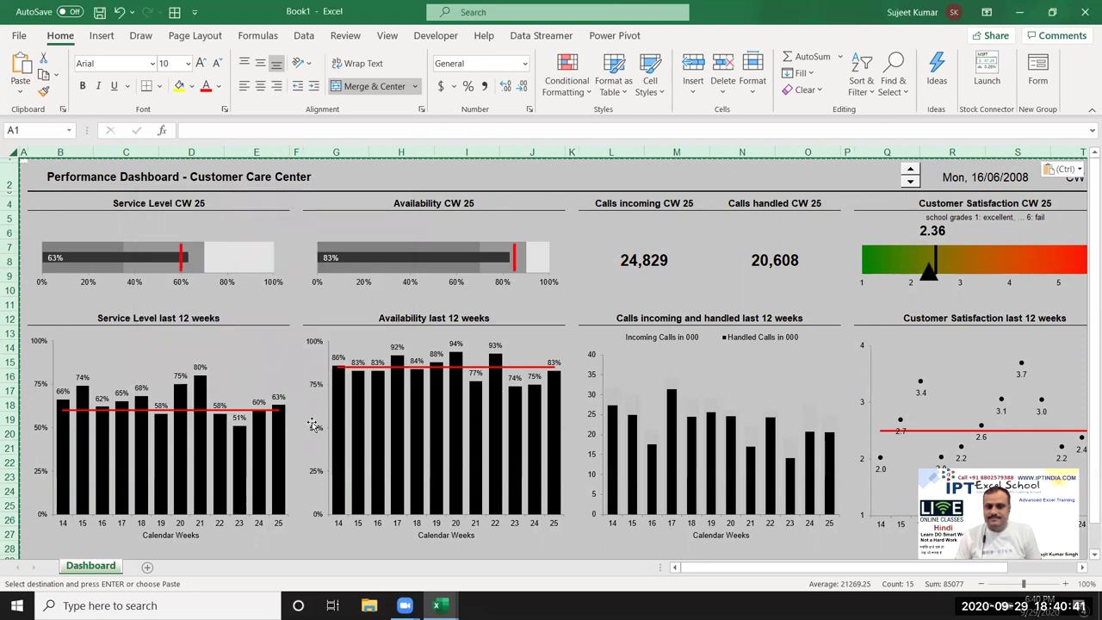
Inspect the raw contents of L7 and N7 without changing them
left_click(629, 264)
double_click(629, 263)
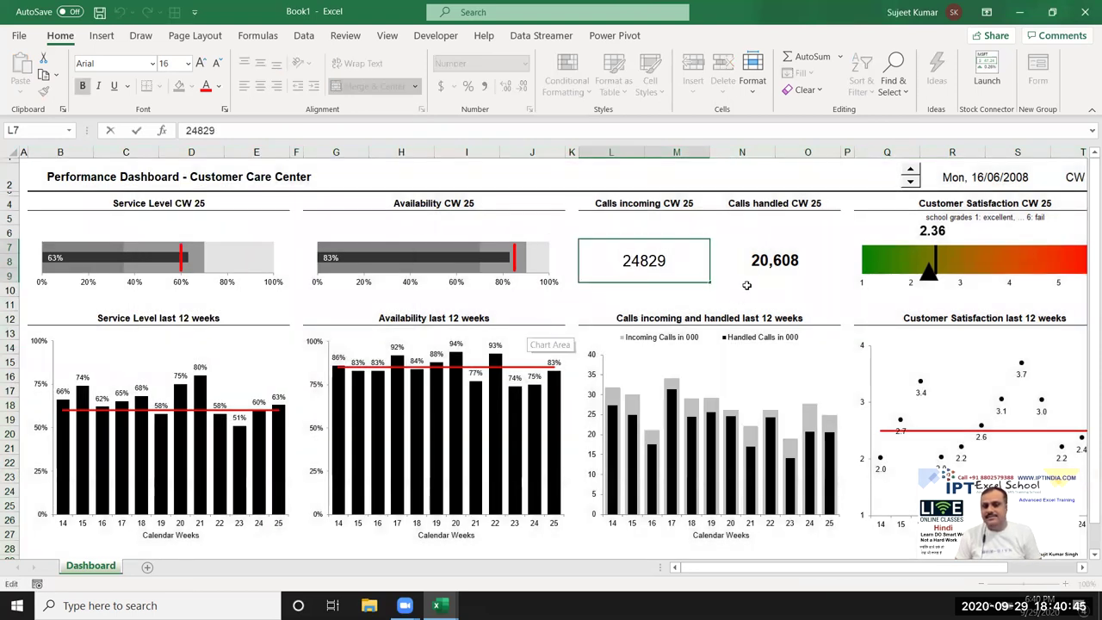
key("Escape")
double_click(761, 267)
key("Escape")
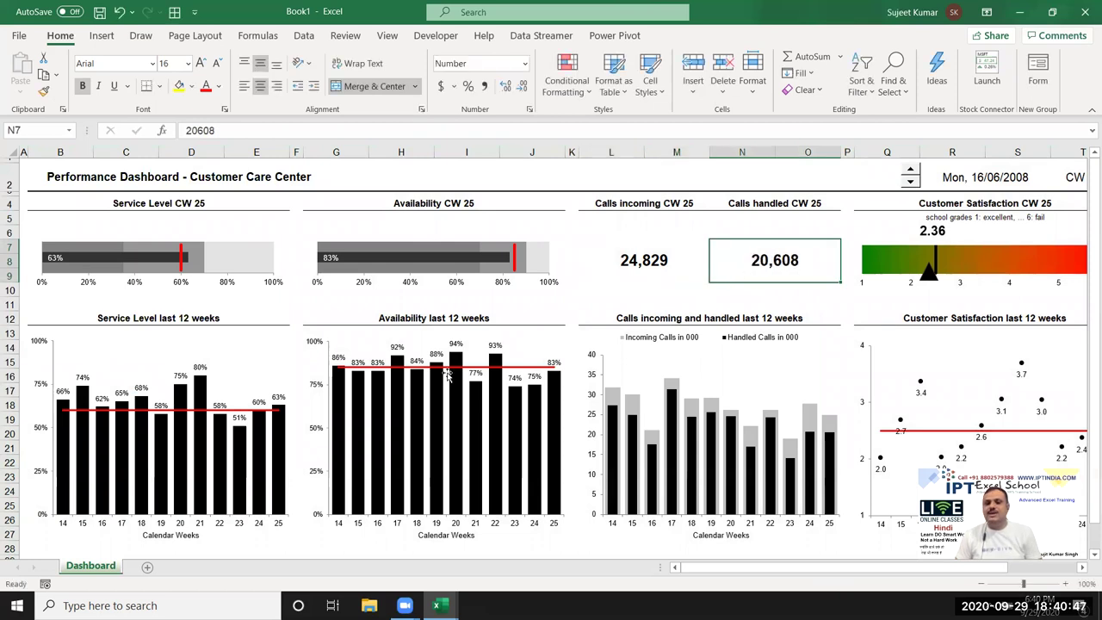
Close Book1 without saving it
left_click(1082, 19)
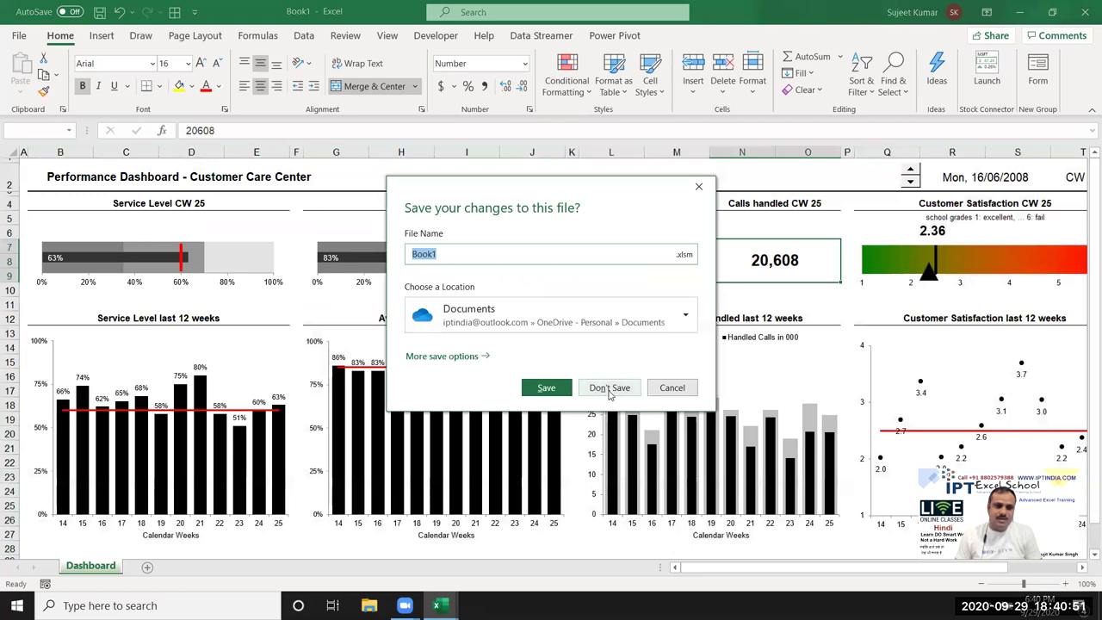
left_click(609, 393)
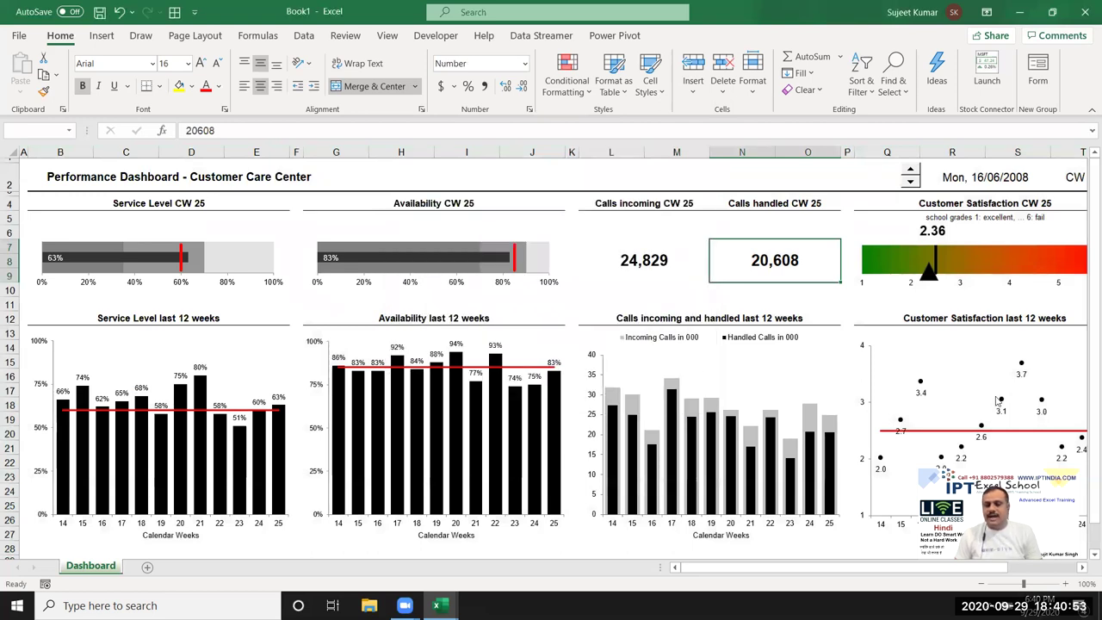
left_click(1085, 14)
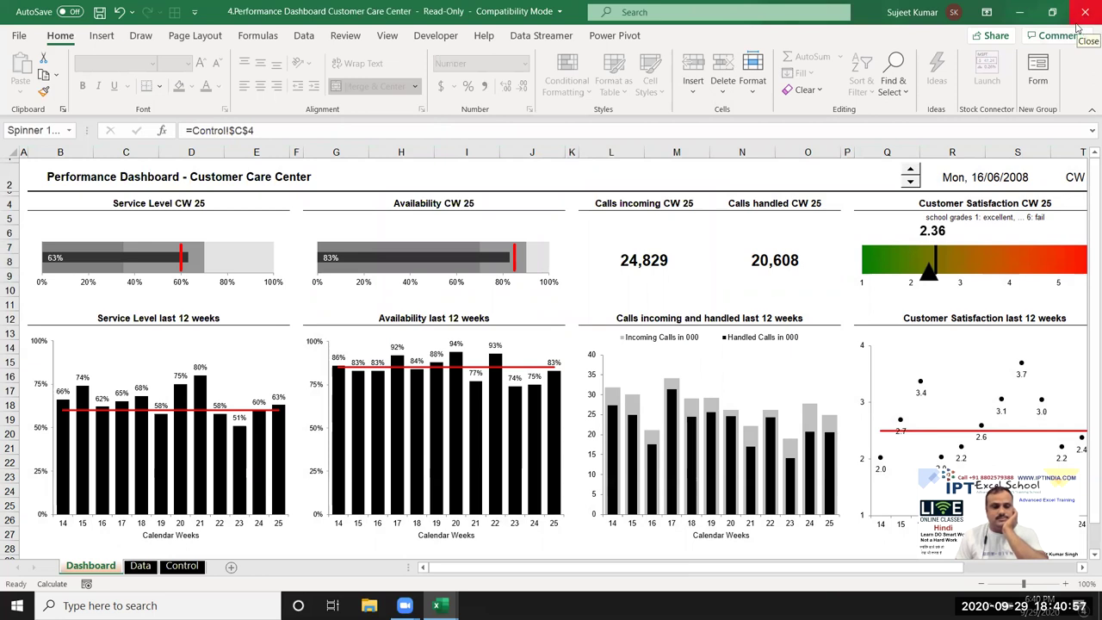
Compare the =Control! linking formulas in dashboard cells L7 and N7
left_click(630, 260)
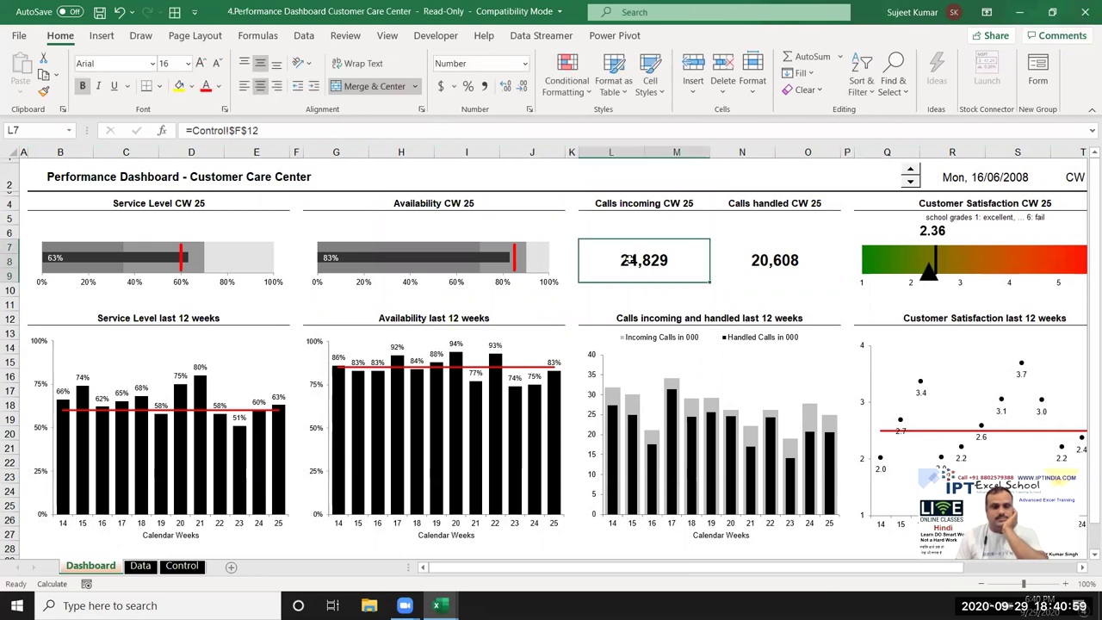
left_click(773, 256)
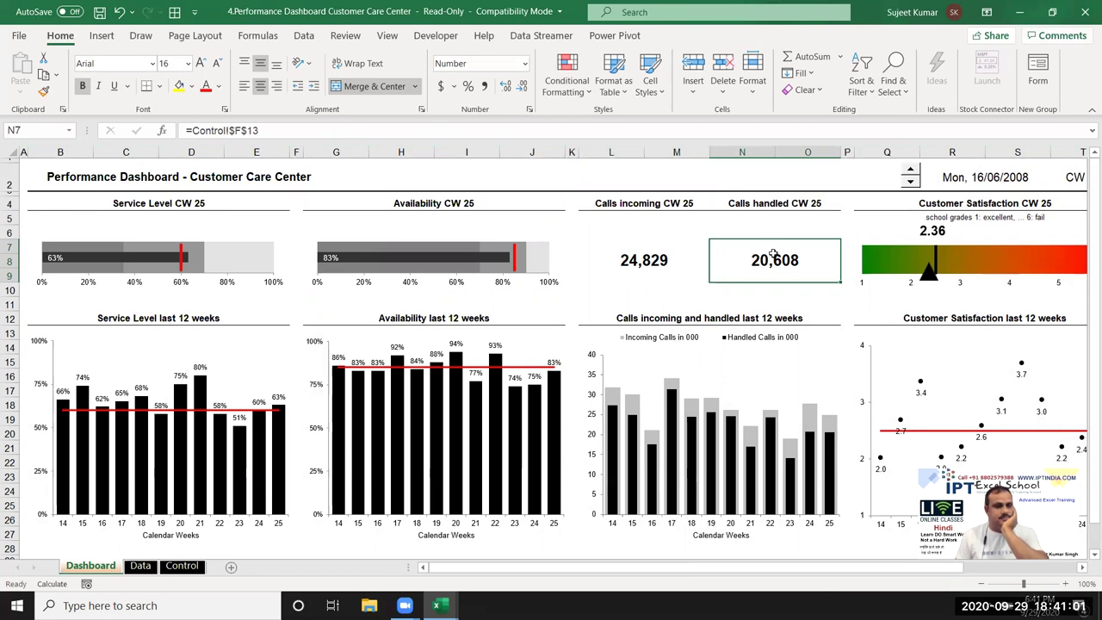
left_click(651, 251)
left_click(776, 253)
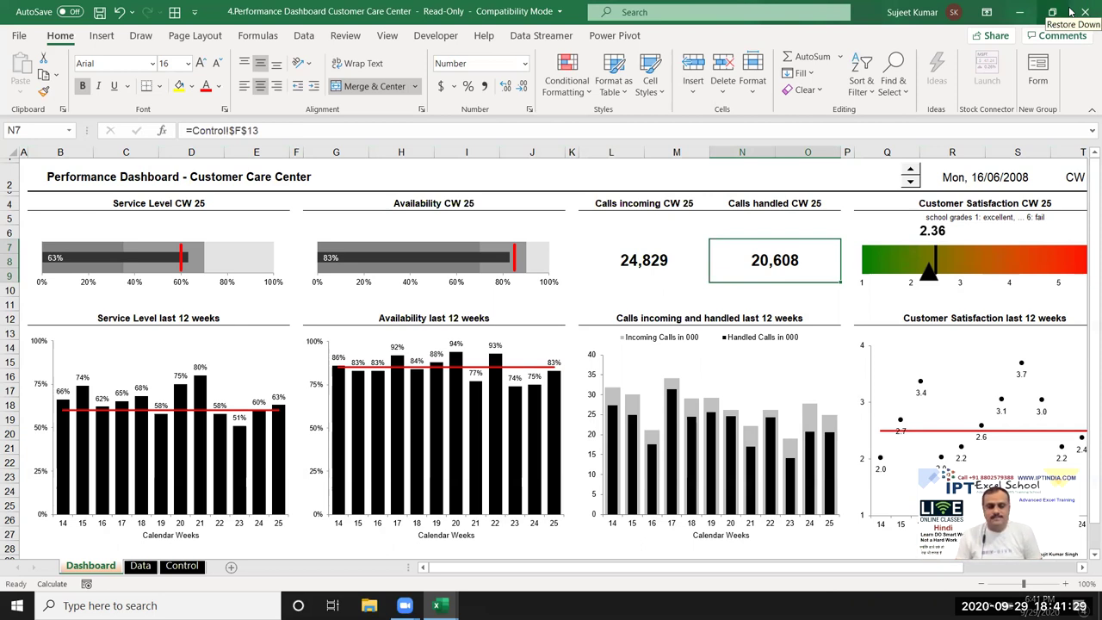
Flip between Control and Dashboard, viewing L7's formula without editing it
left_click(174, 564)
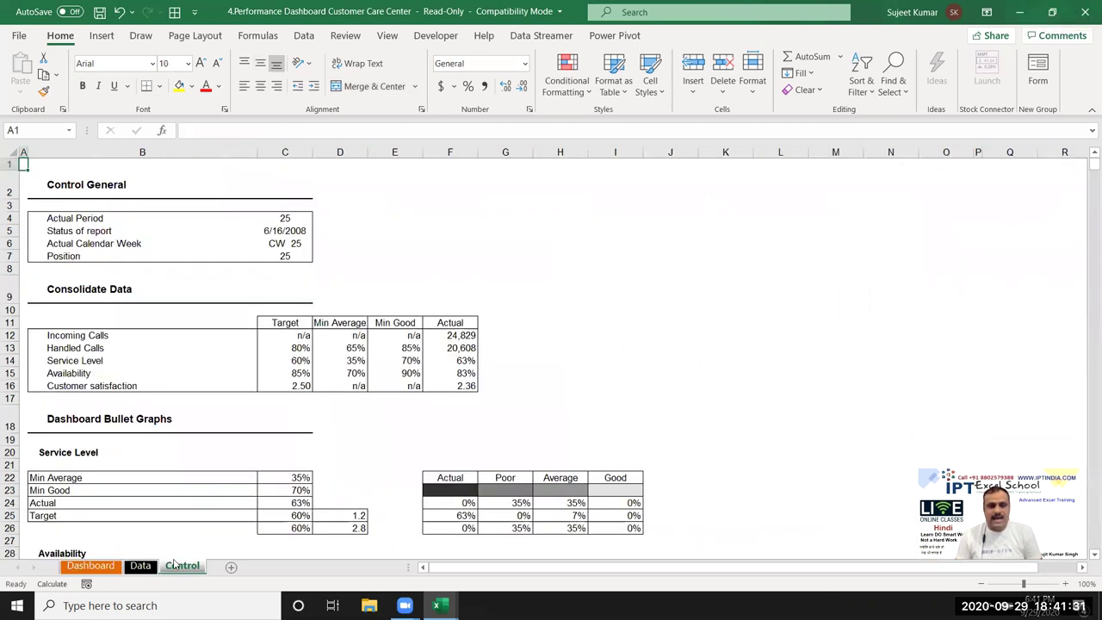
left_click(96, 568)
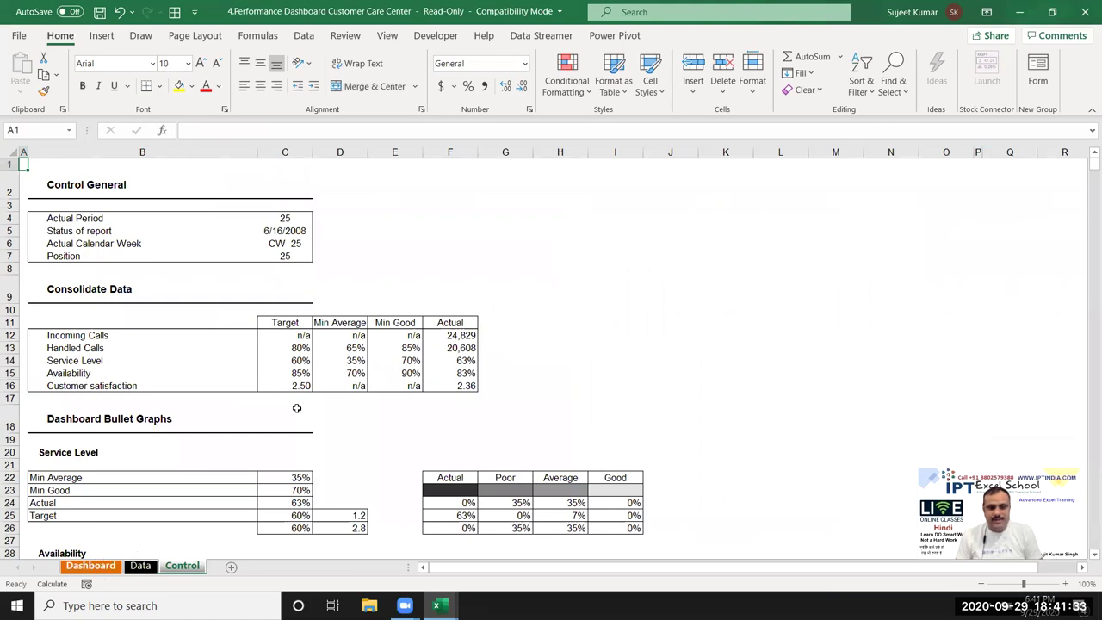
left_click(222, 128)
key("Escape")
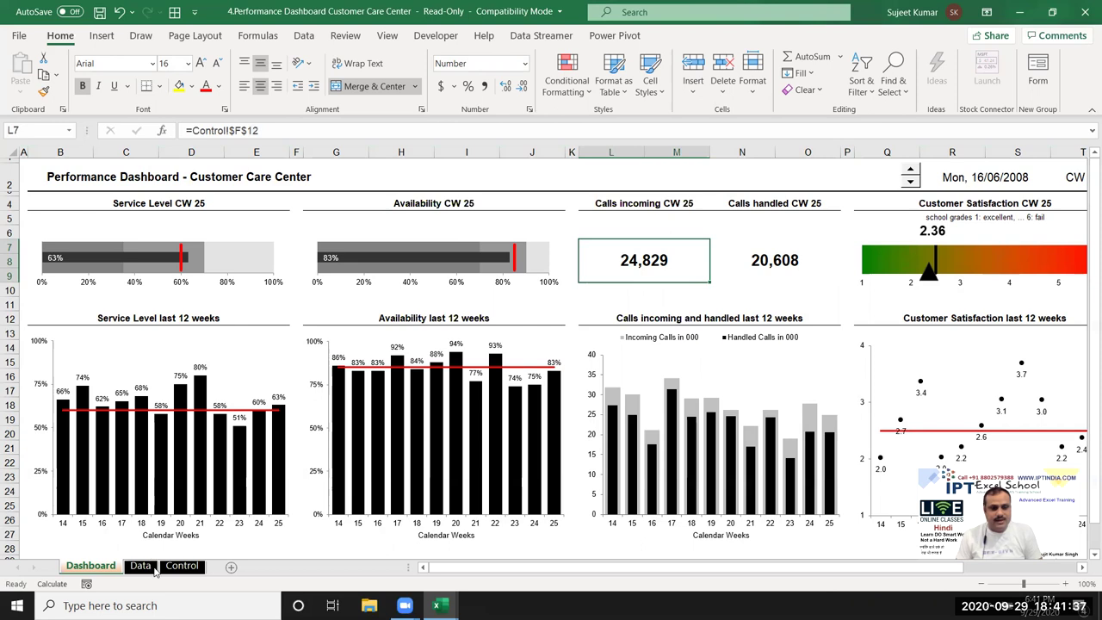
On Control, inspect the OFFSET formulas in F13 and F12 and the MATCH in C7
left_click(197, 569)
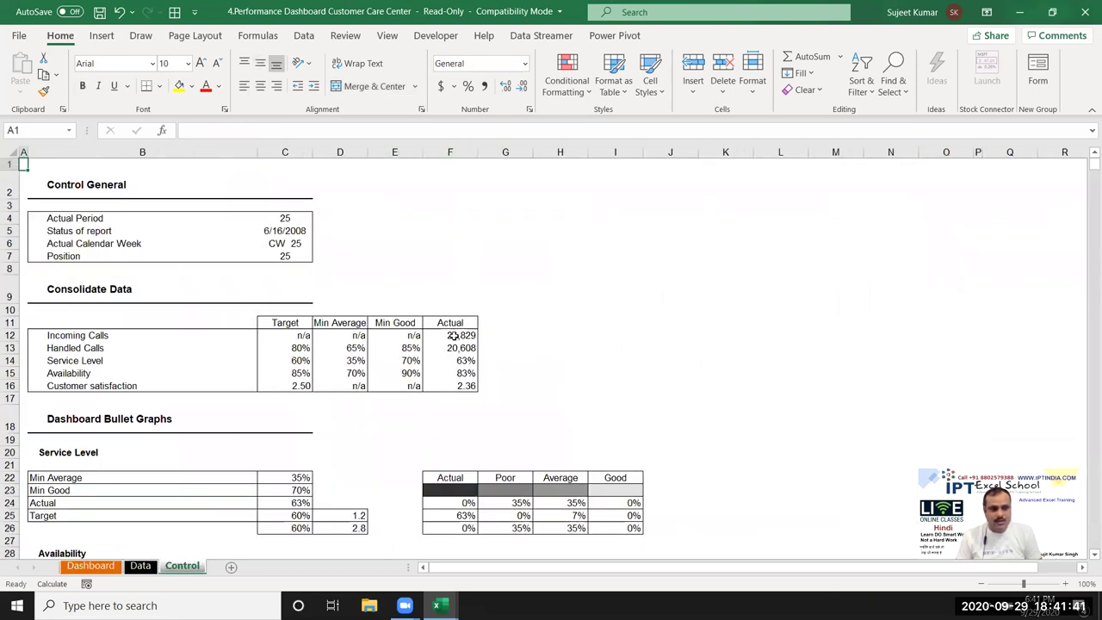
left_click(456, 348)
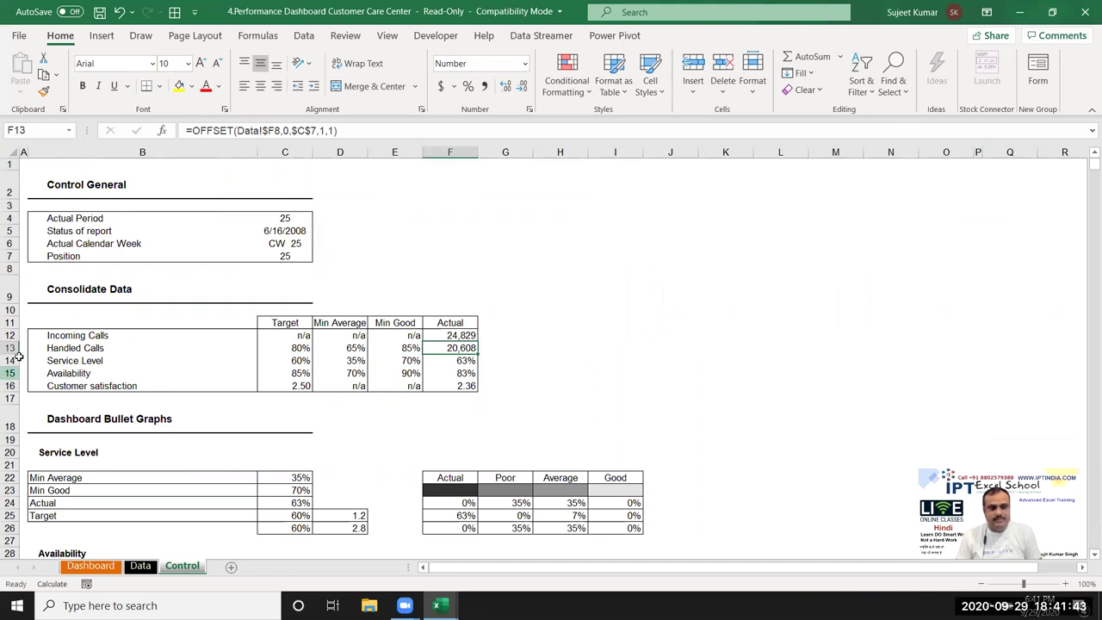
key("Up")
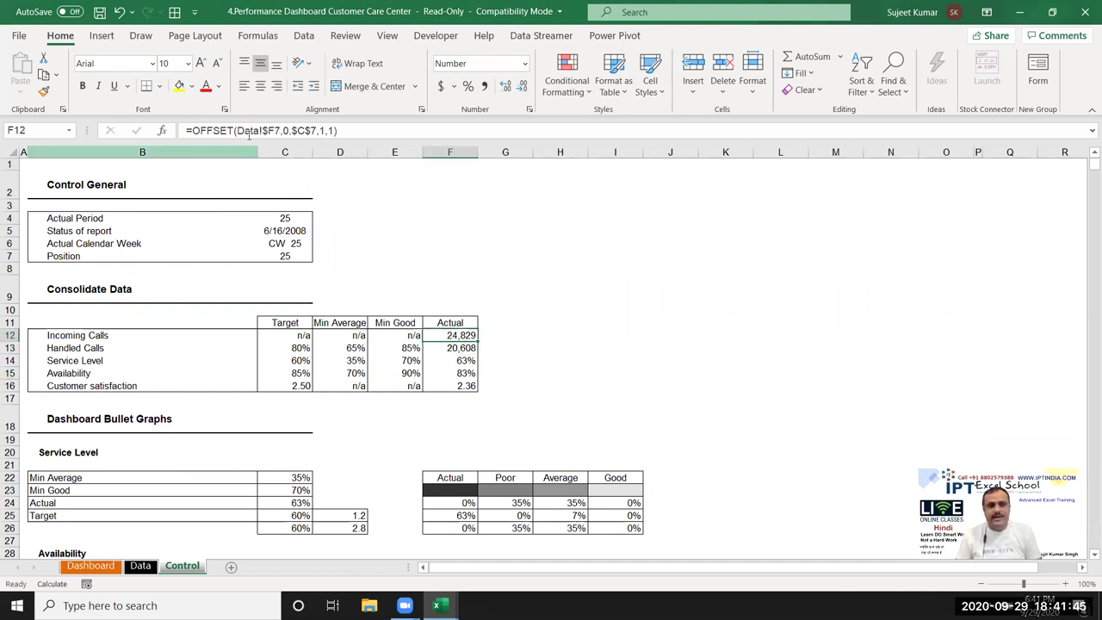
left_click(249, 134)
left_click_drag(349, 130, 145, 144)
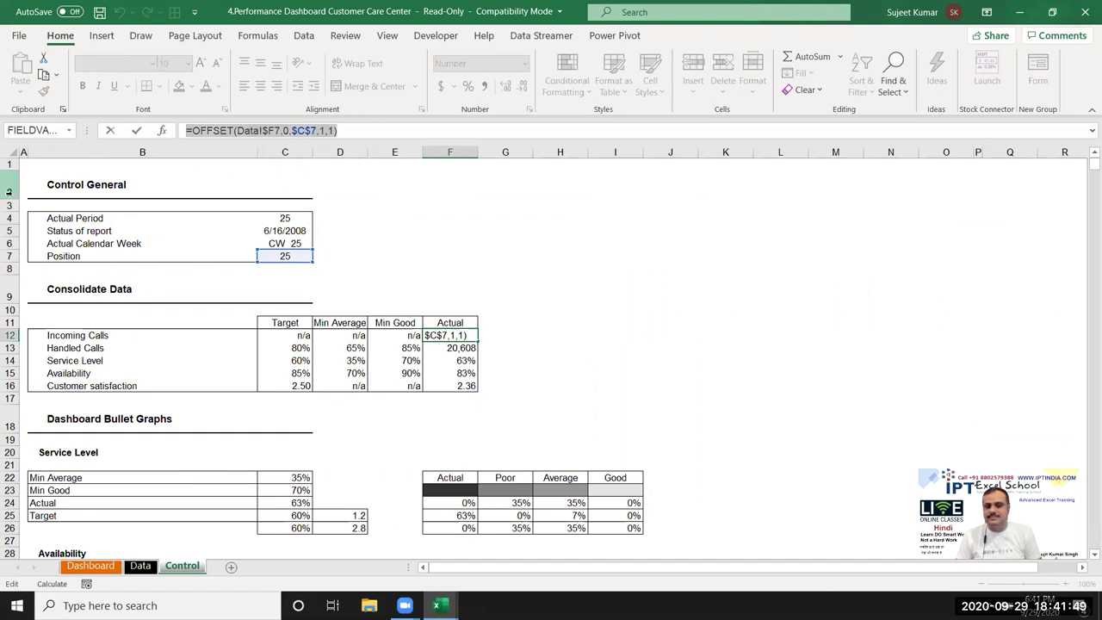
key("Escape")
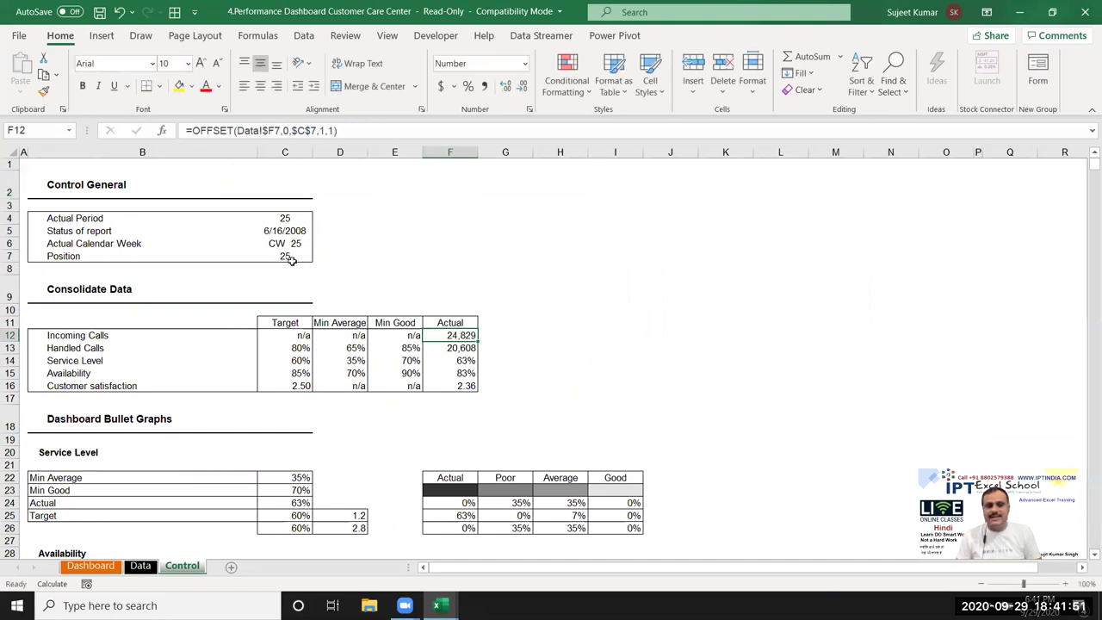
left_click(292, 258)
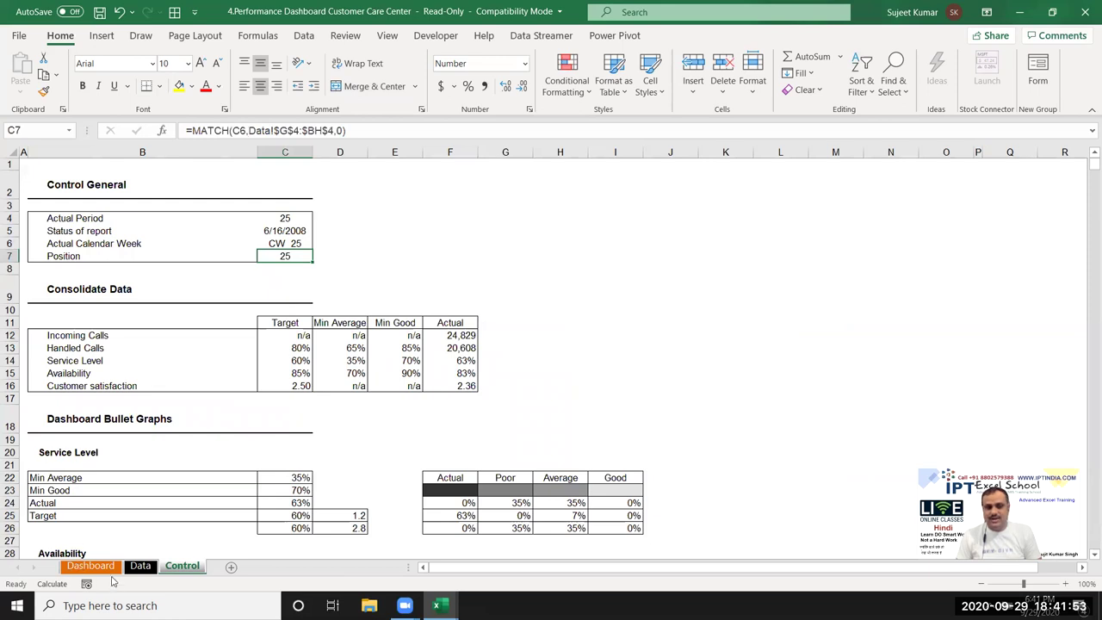
left_click(90, 566)
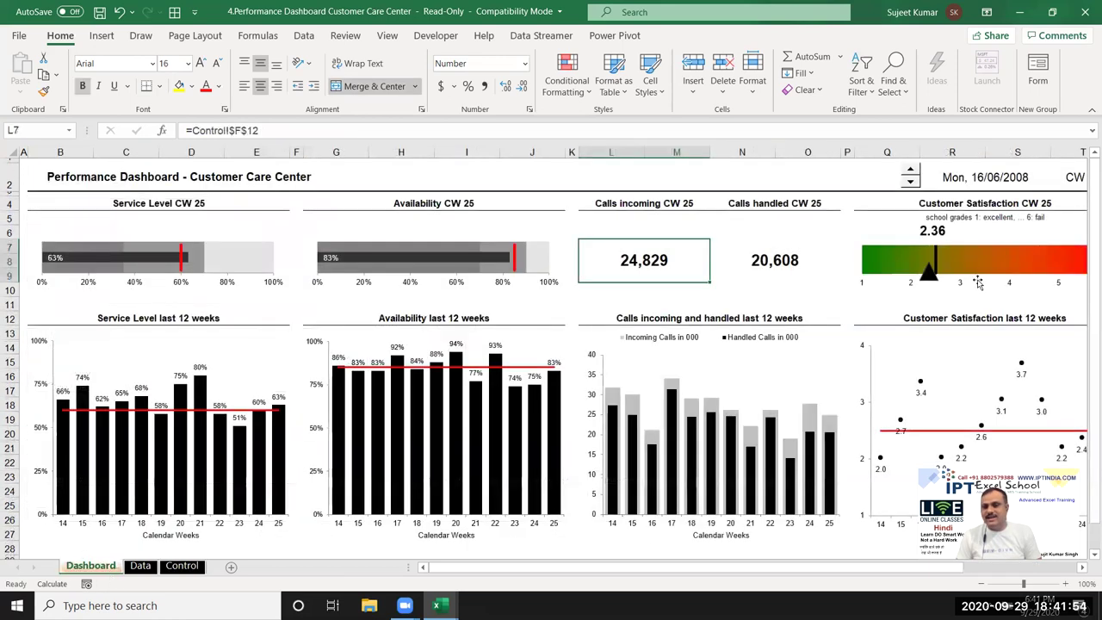
Step the dashboard through weeks 24–27, leave it on CW 26, and close the workbook
left_click(960, 178)
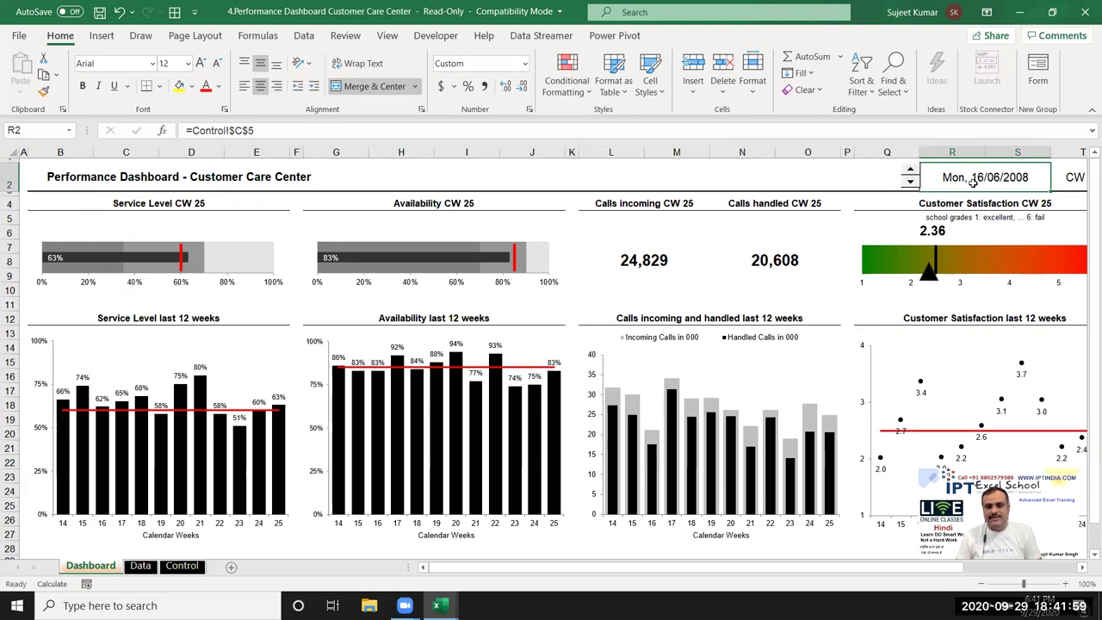
left_click(910, 182)
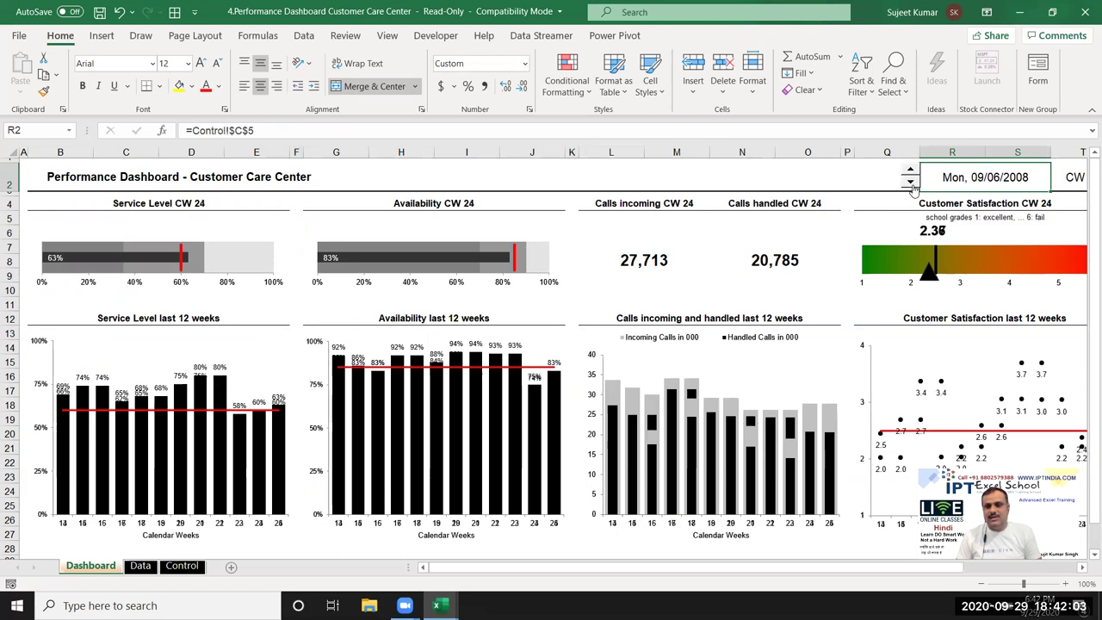
left_click(910, 171)
left_click(910, 171)
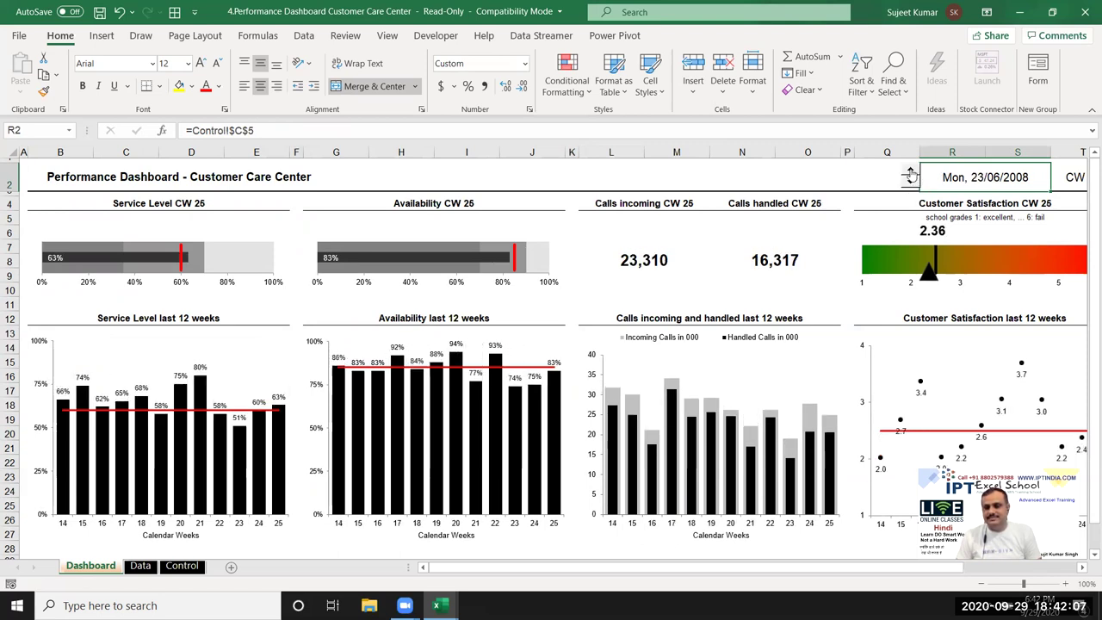
left_click(910, 171)
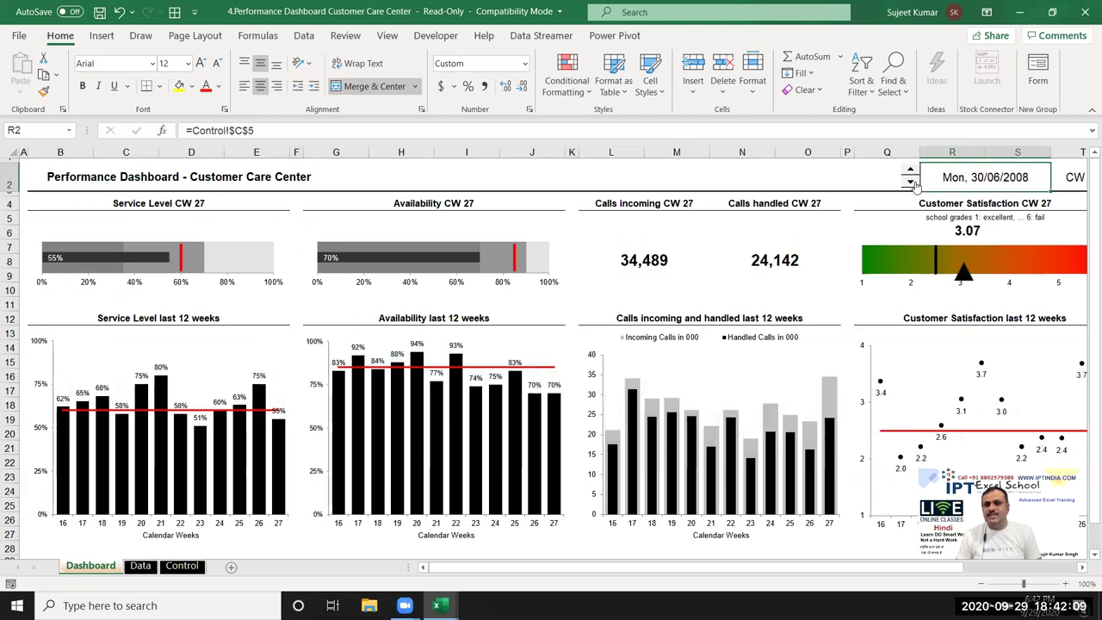
left_click(911, 183)
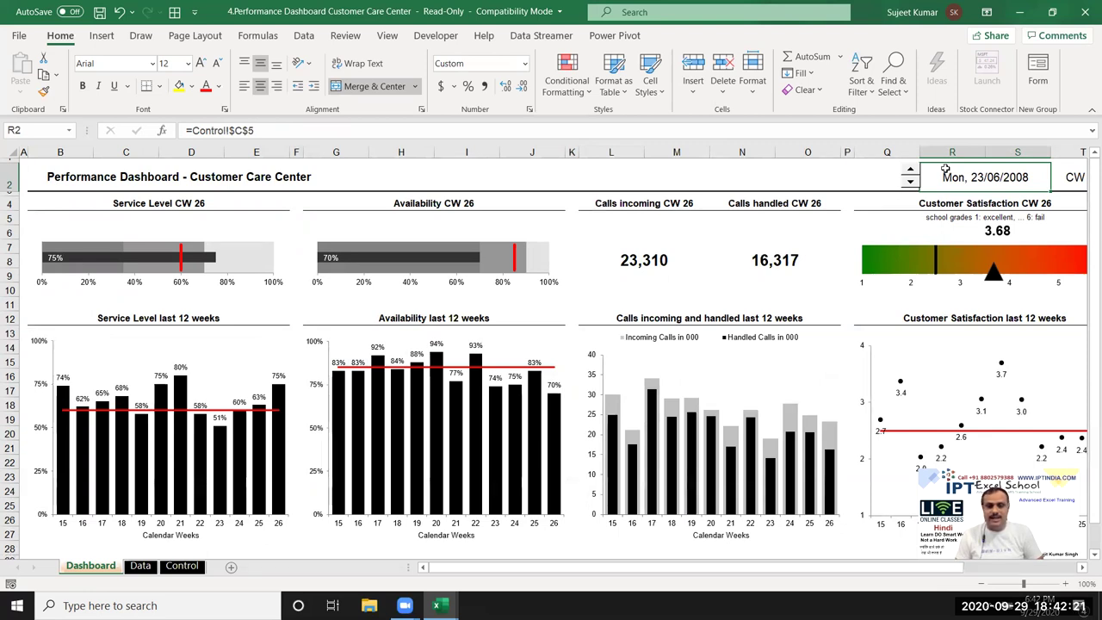
left_click(910, 170)
left_click(910, 182)
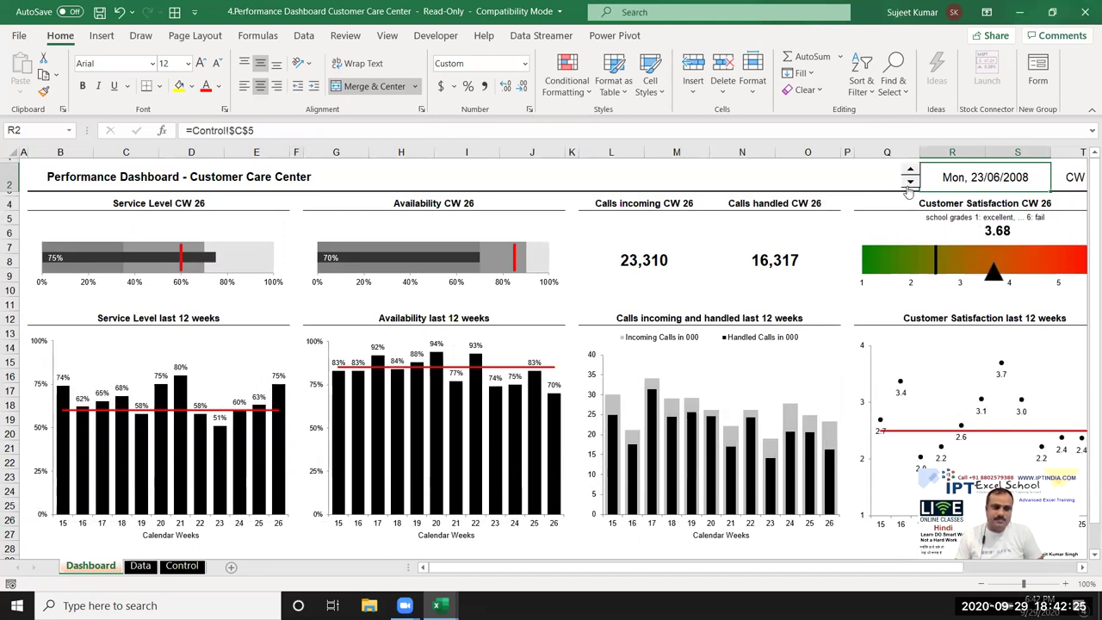
left_click(1084, 13)
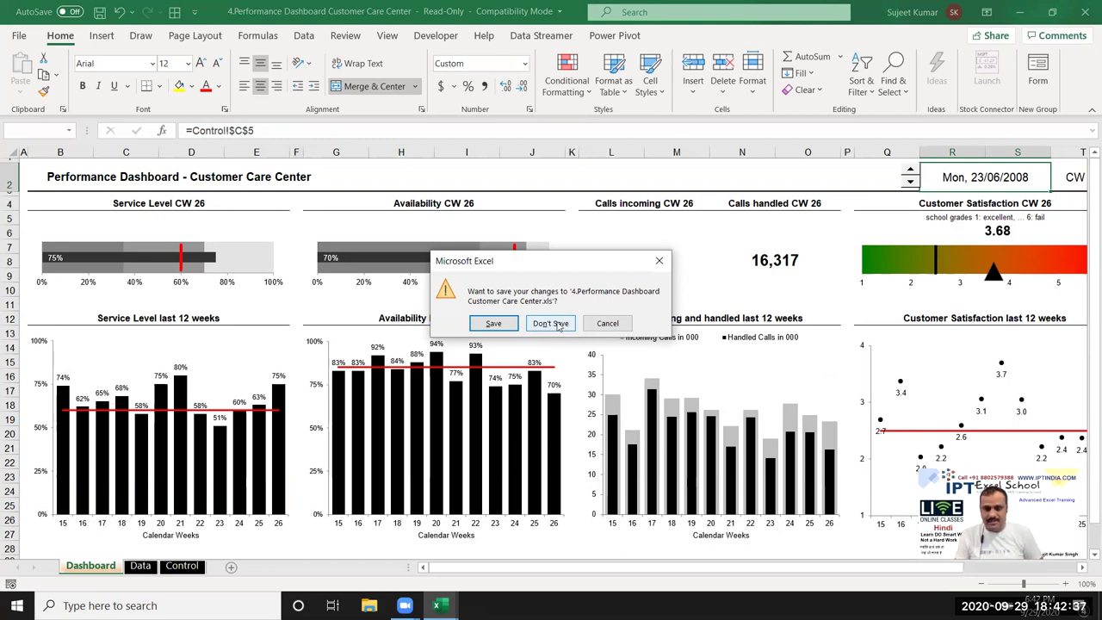
Discard the dashboard's changes and clear the duplicate table from columns J to N
left_click(557, 325)
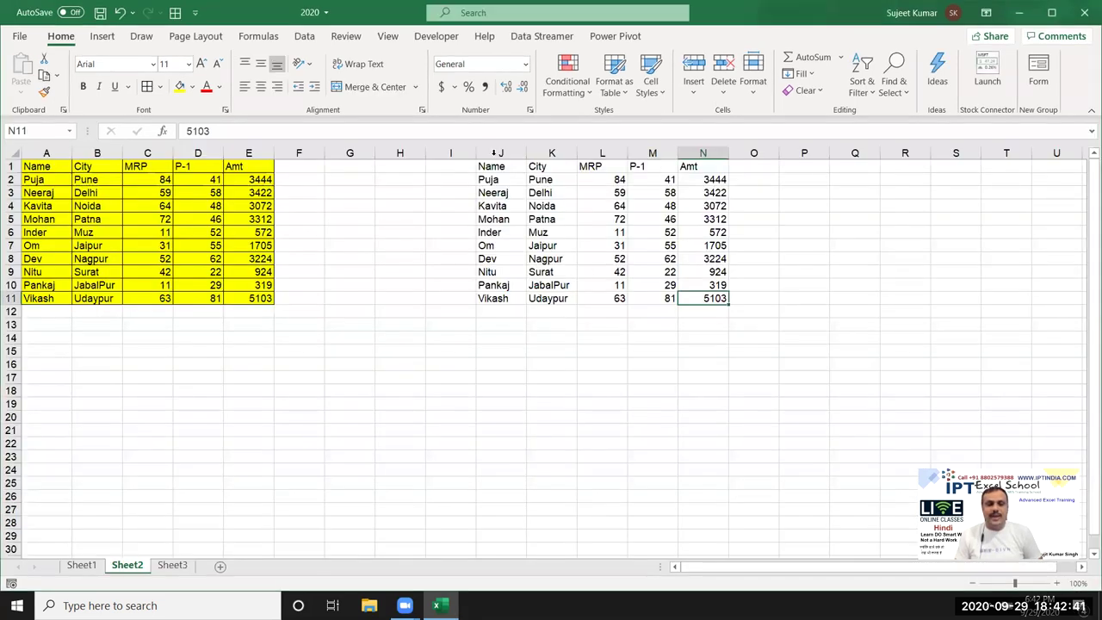
left_click_drag(495, 152, 702, 153)
key("Delete")
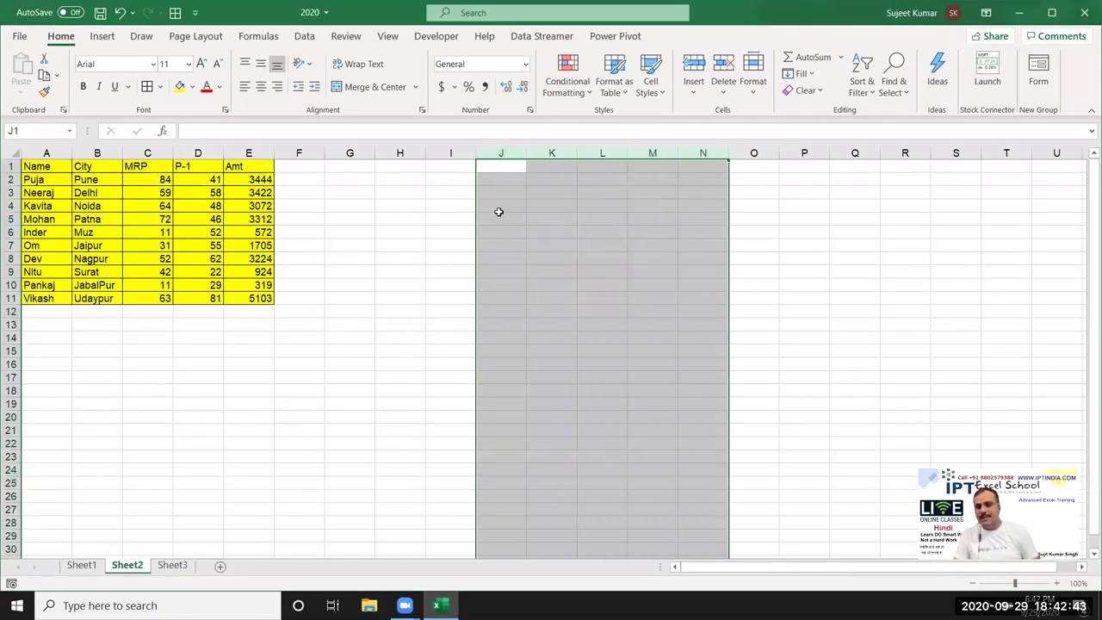
left_click(499, 215)
Copy A1:E11 and paste only its formats into I1:M11
left_click_drag(60, 165, 265, 295)
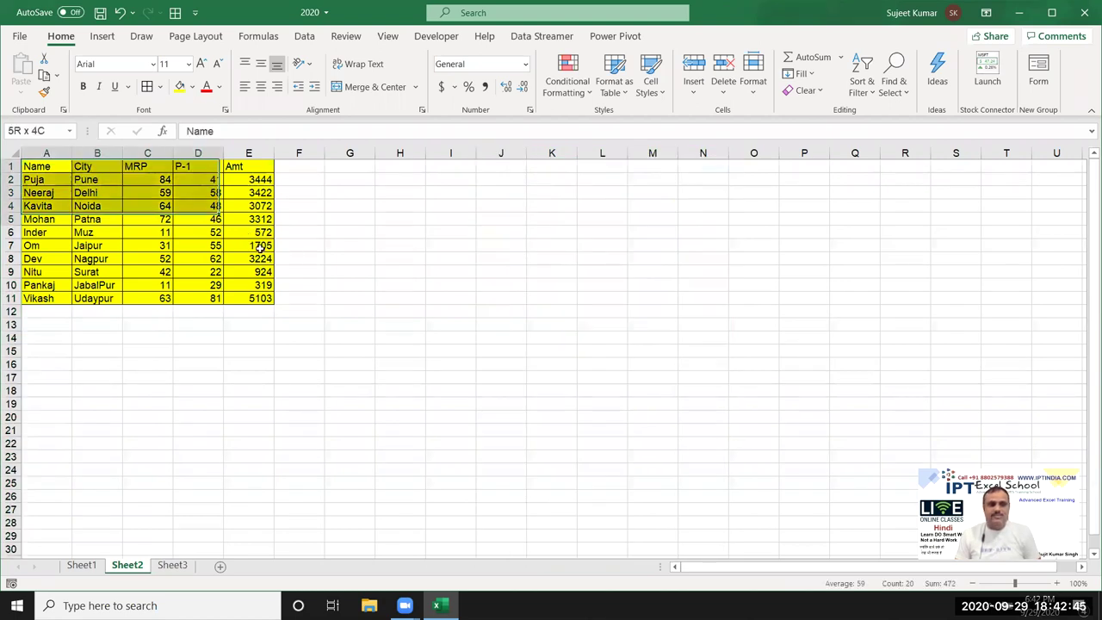
key("ctrl+c")
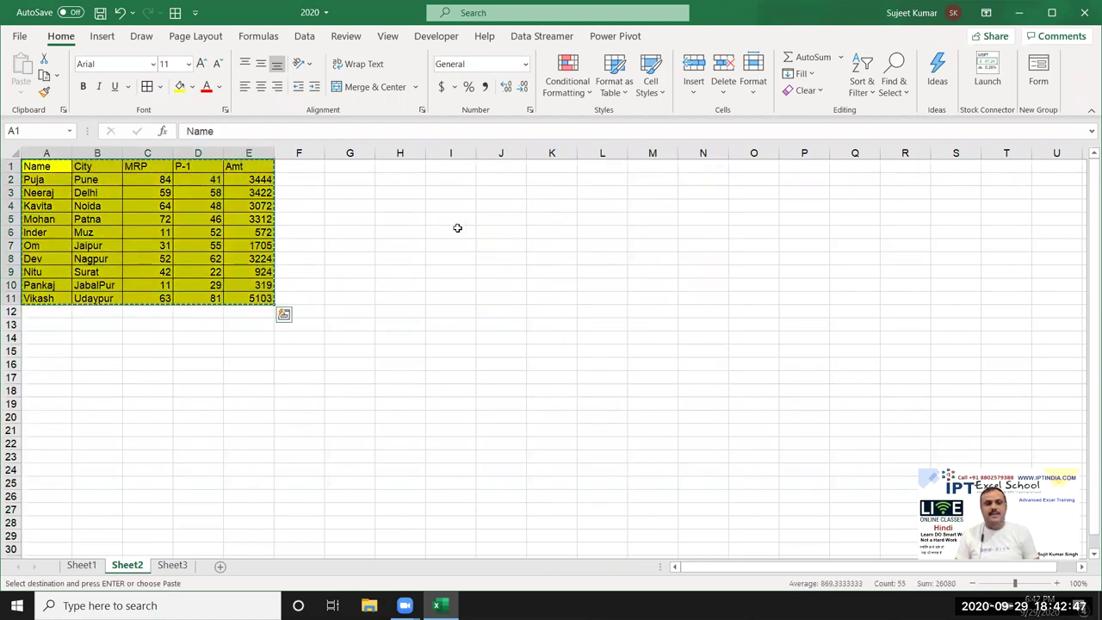
left_click(452, 220)
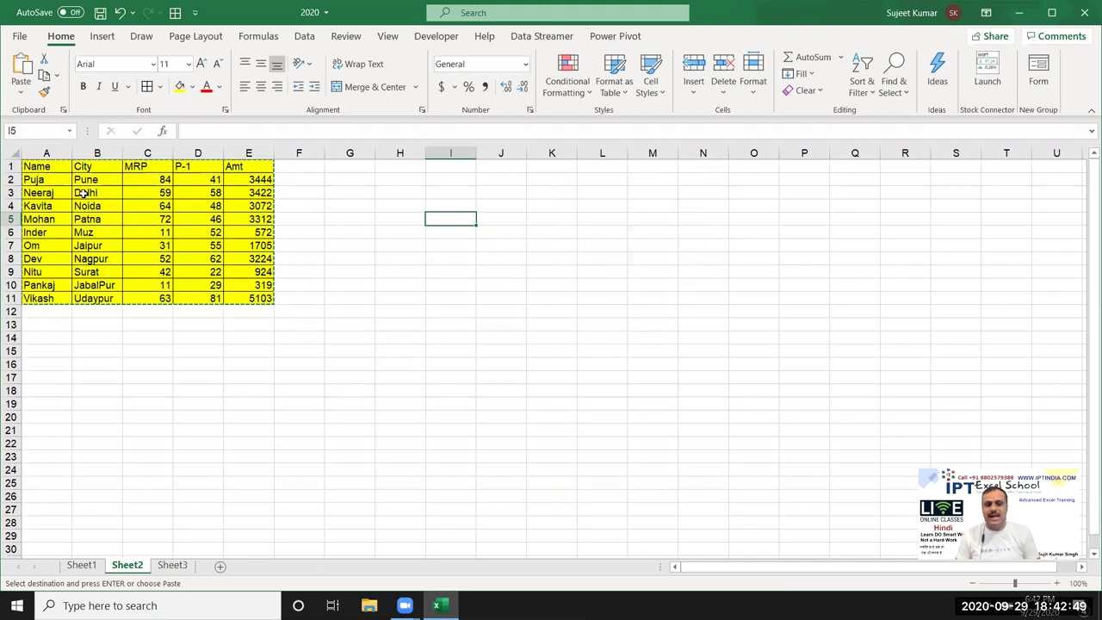
left_click(437, 166)
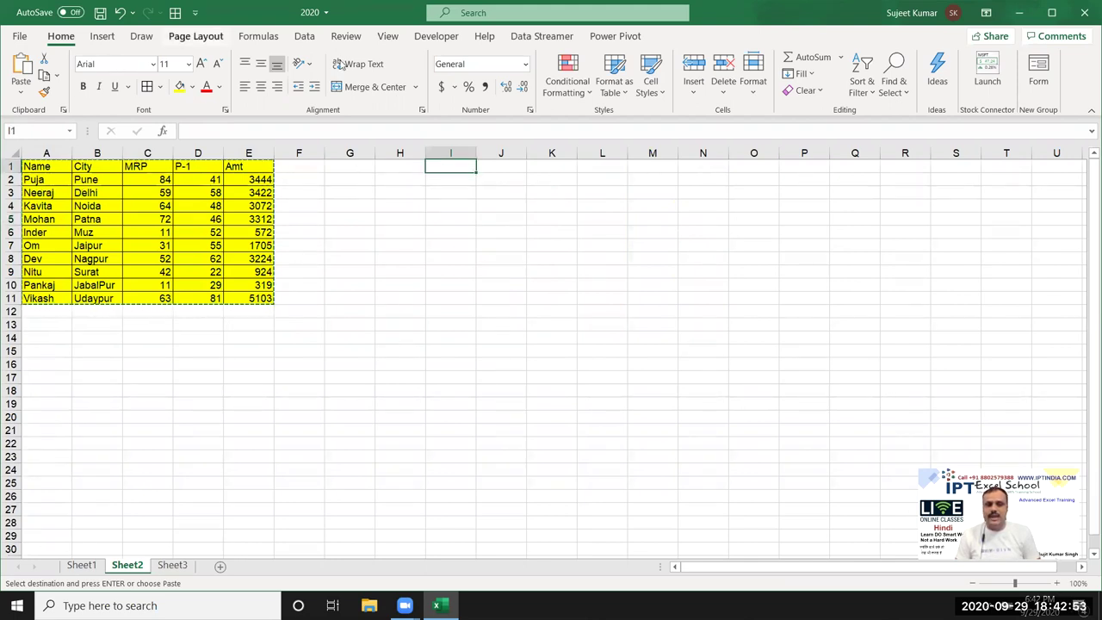
right_click(457, 167)
left_click(499, 256)
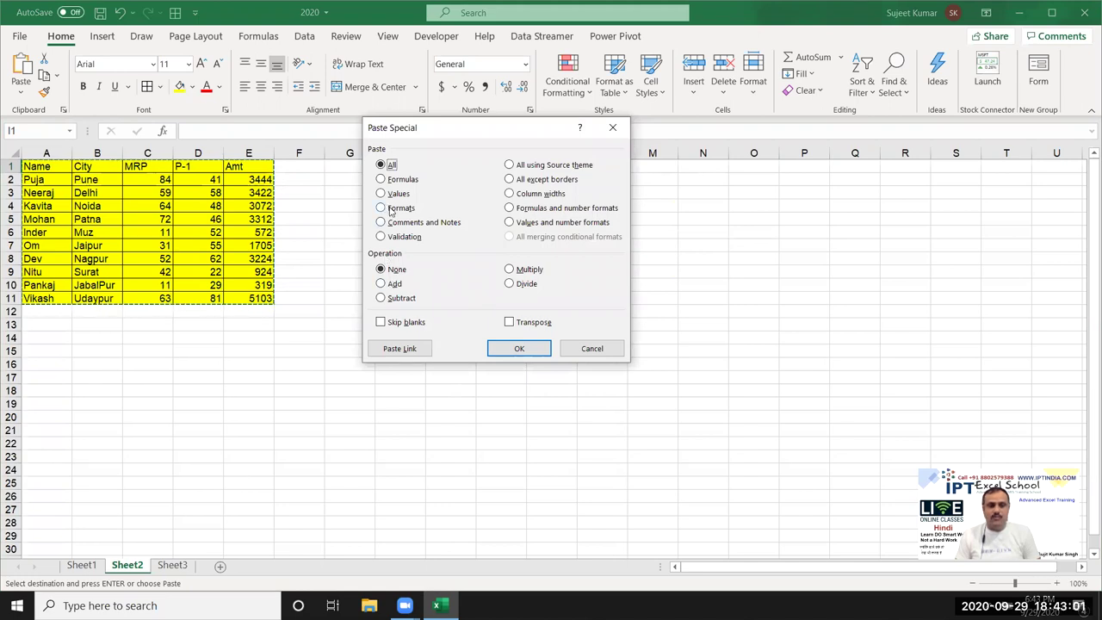
left_click(380, 207)
left_click(519, 348)
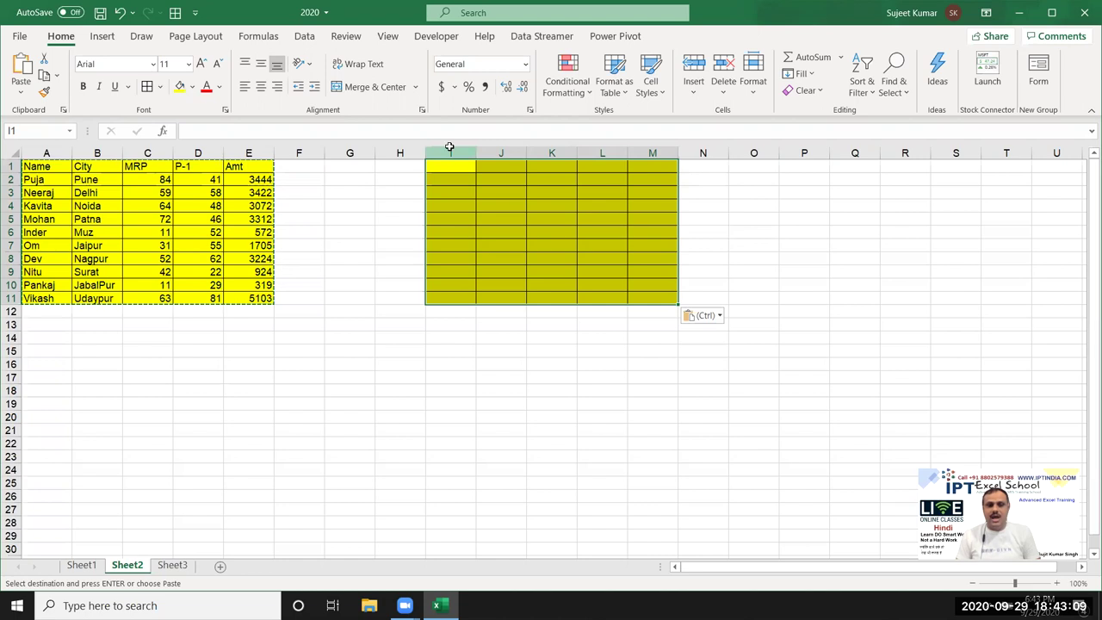
Delete columns I–M and bring up the context menu on the Amt header E1
left_click_drag(449, 153, 637, 161)
key("ctrl+minus")
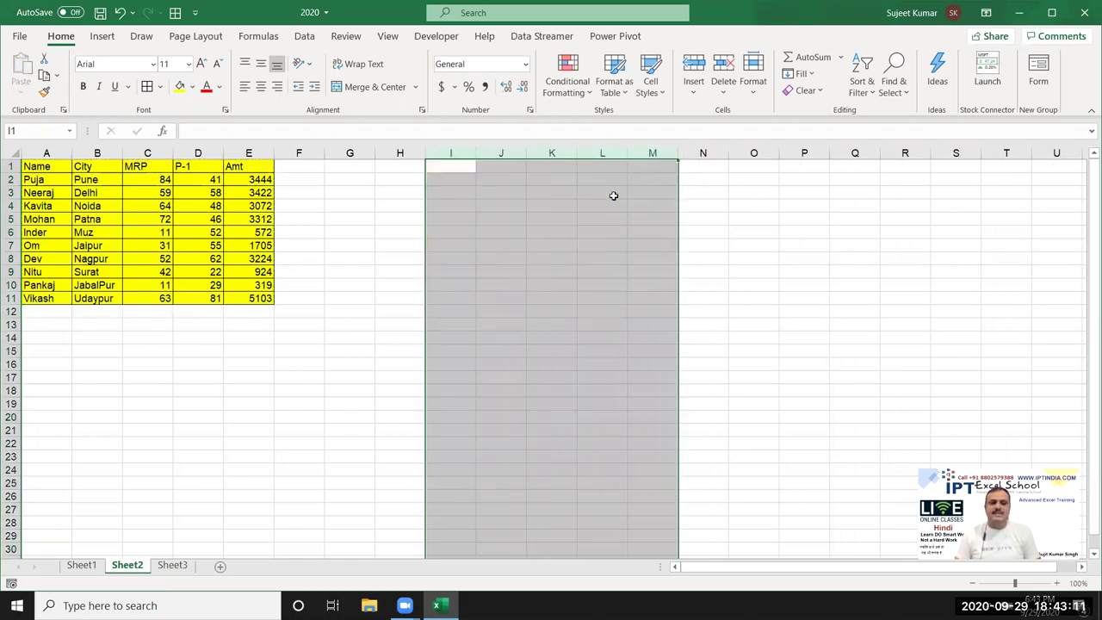
left_click(448, 219)
left_click(234, 168)
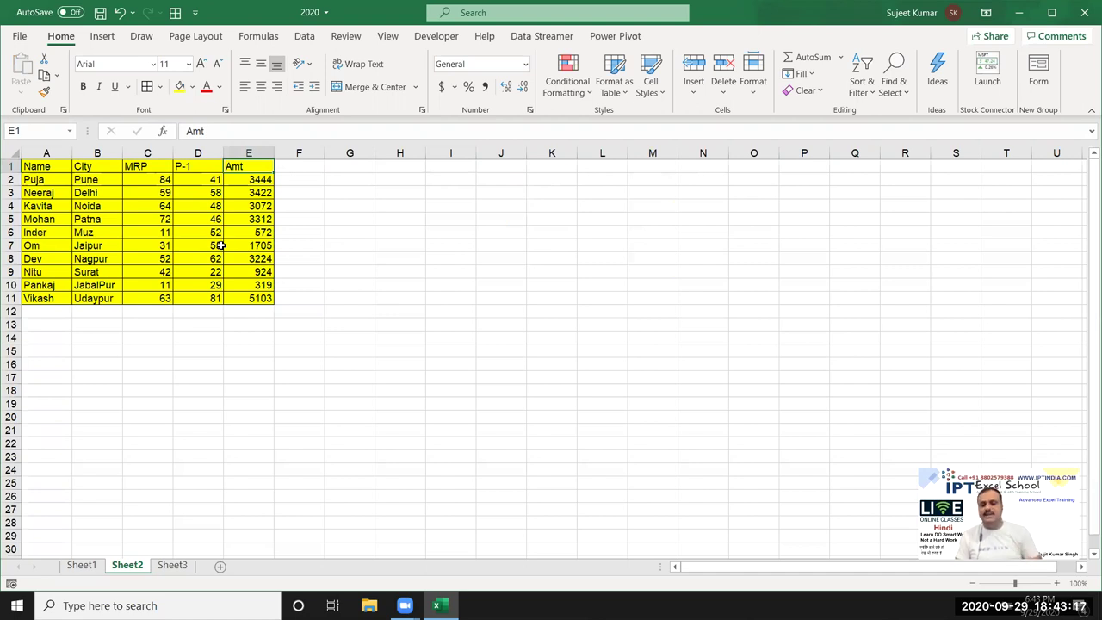
right_click(237, 168)
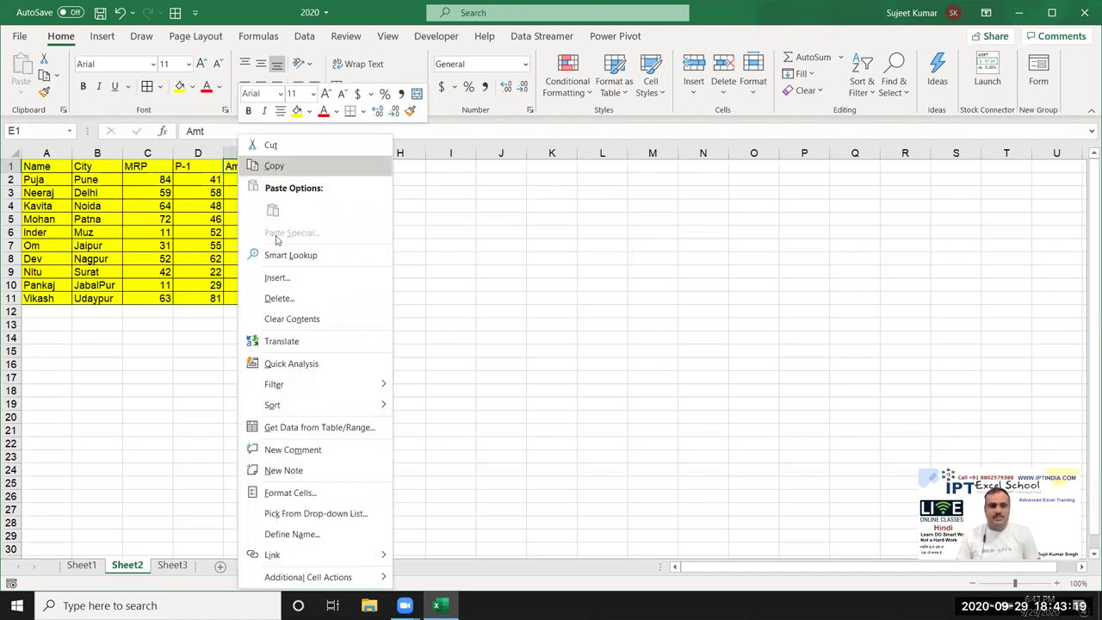
left_click(430, 220)
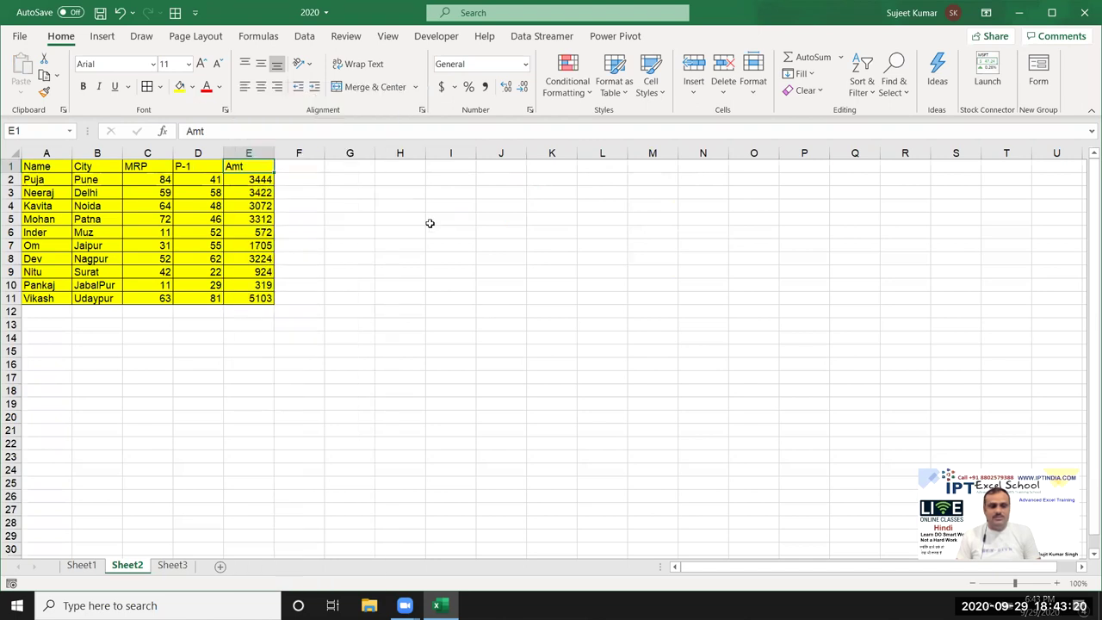
right_click(247, 166)
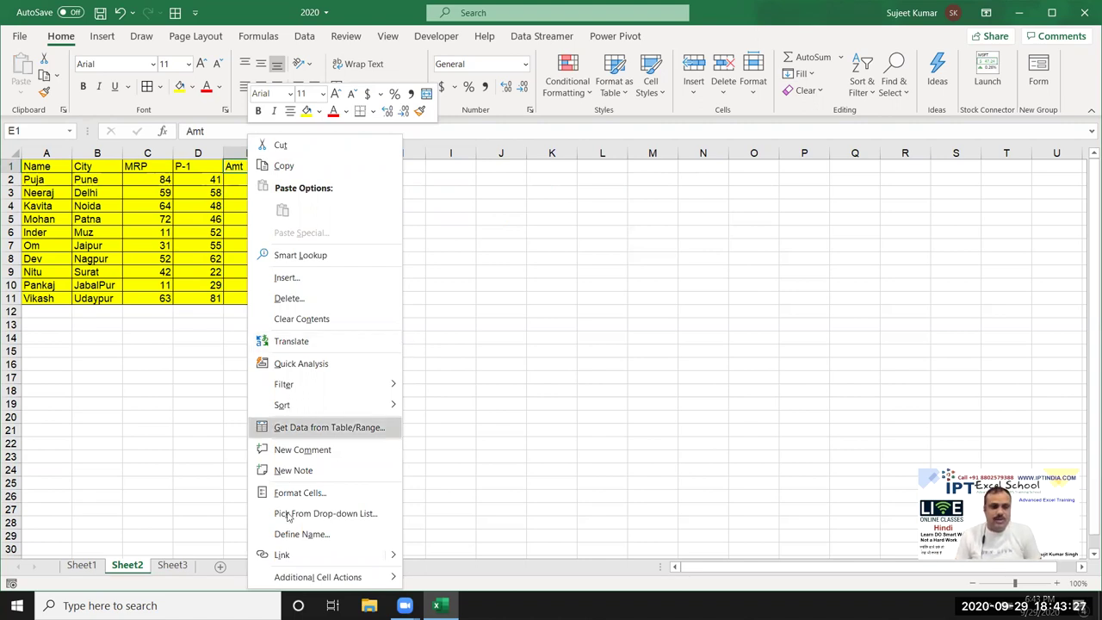
Post the comment 'This Final Price' on E1 and close the comment card
left_click(301, 450)
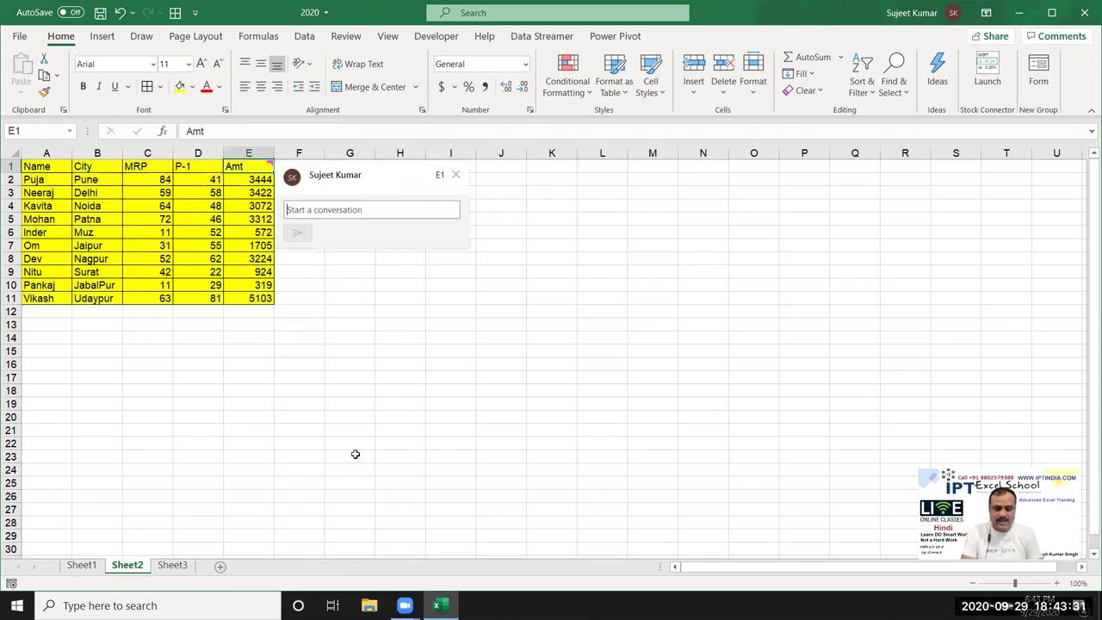
type("This ")
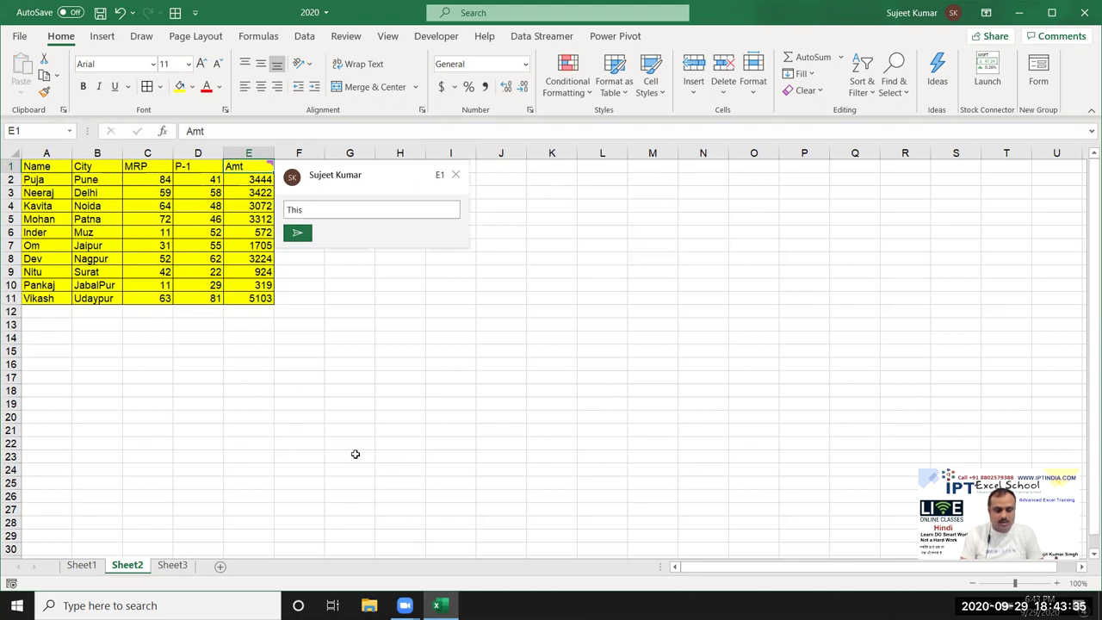
type("Fi")
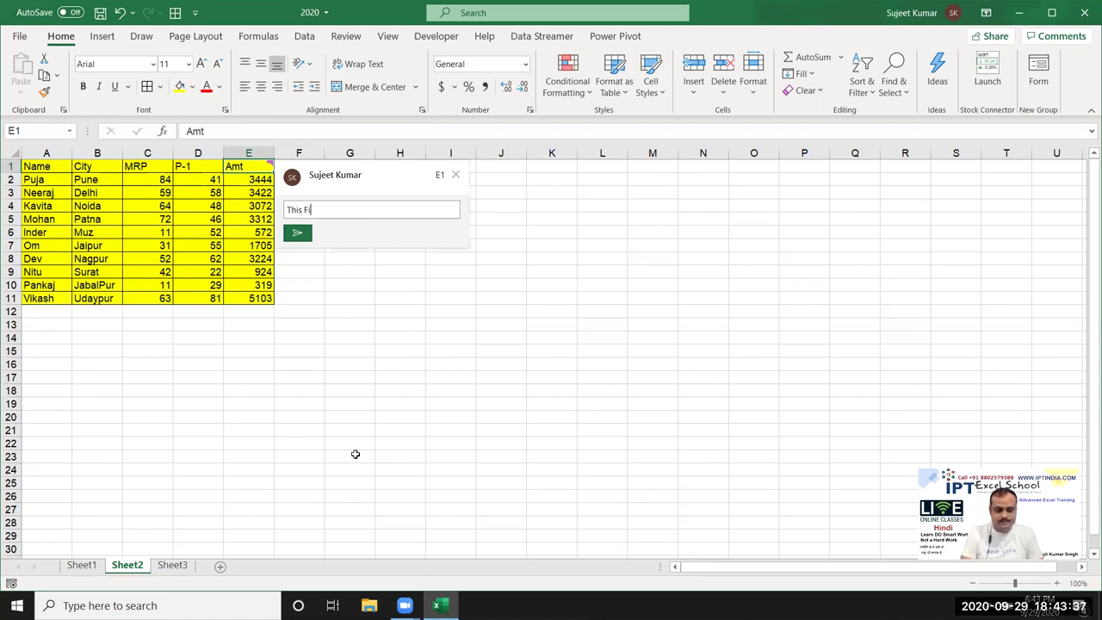
type("nal Pr")
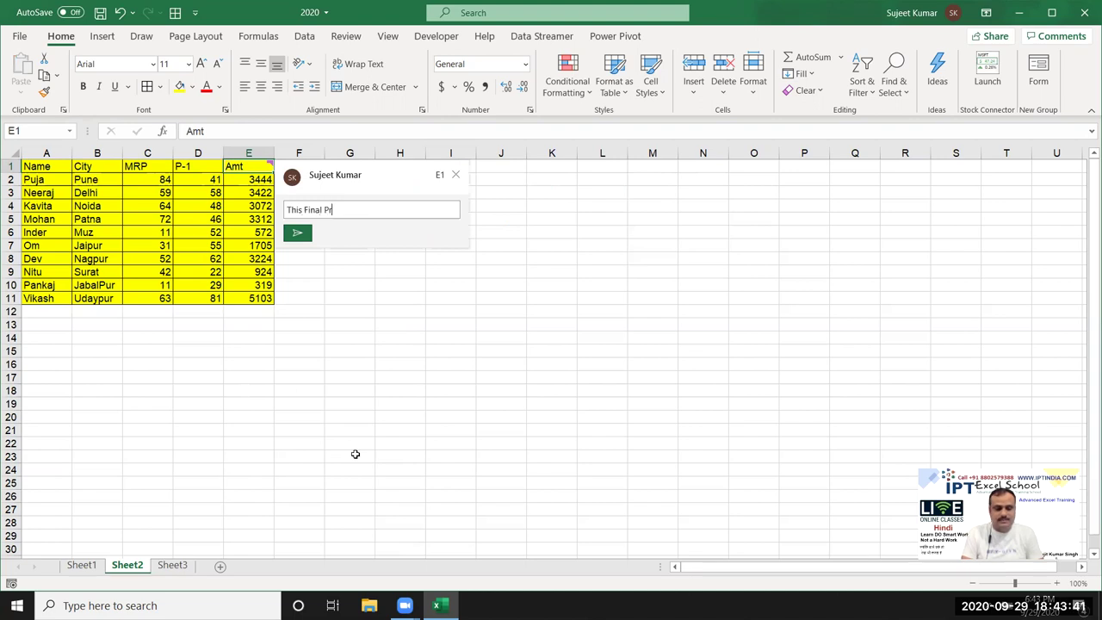
type("e")
left_click(300, 237)
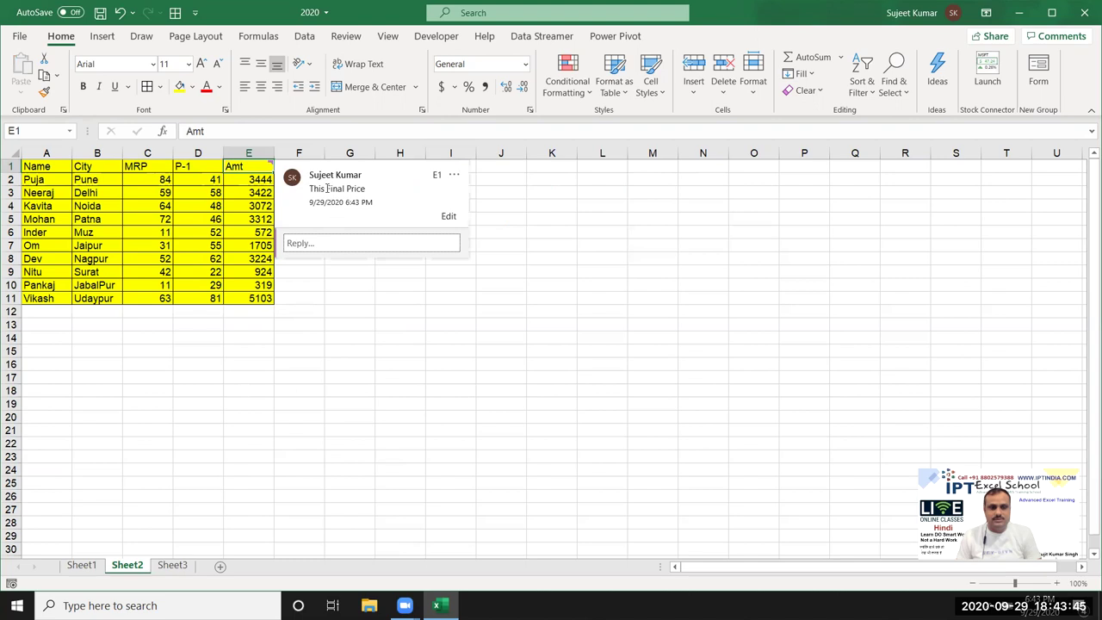
triple_click(327, 188)
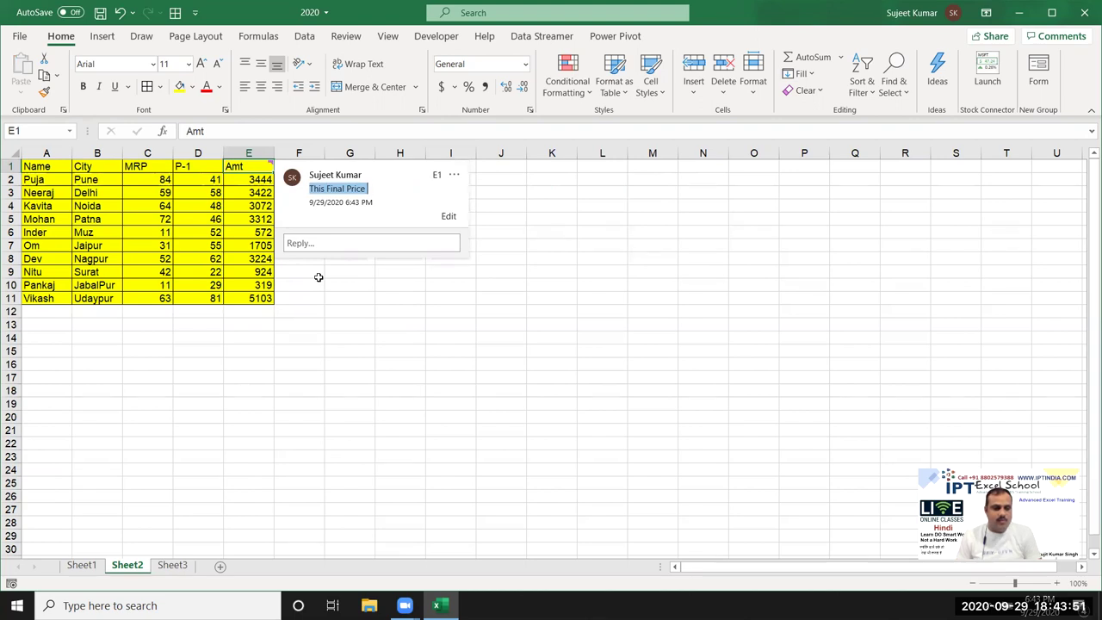
left_click(317, 285)
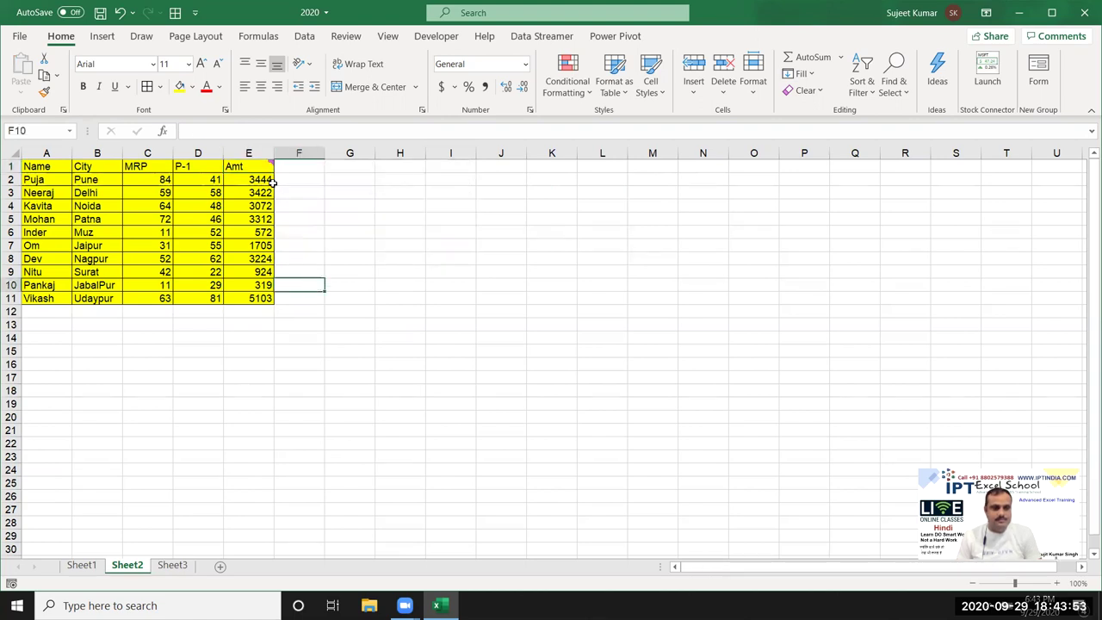
mouse_move(269, 170)
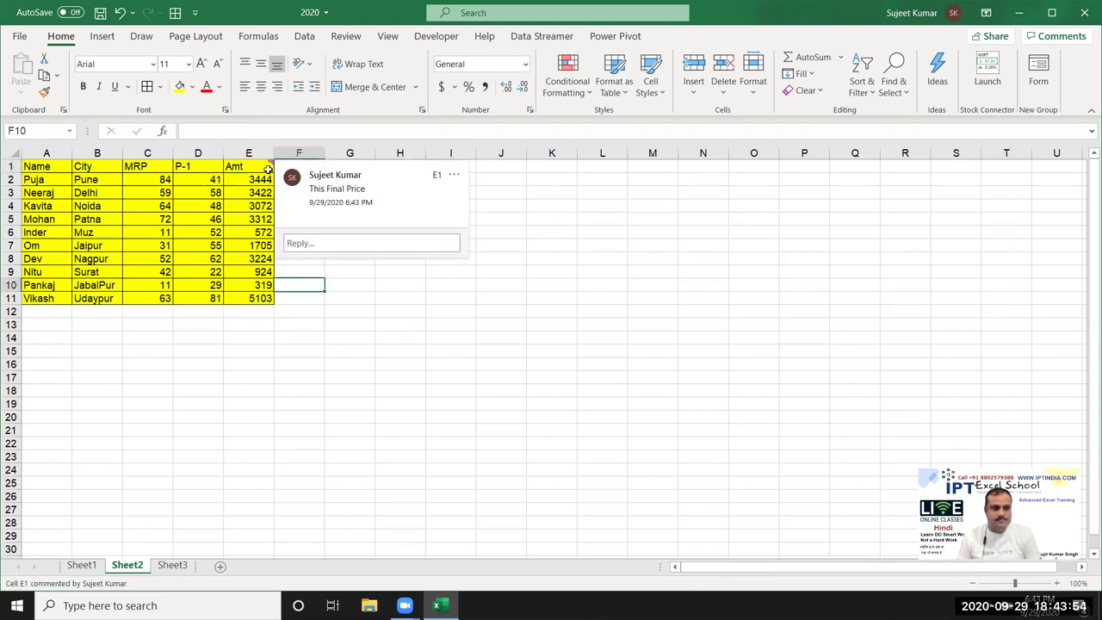
left_click(342, 319)
left_click(249, 166)
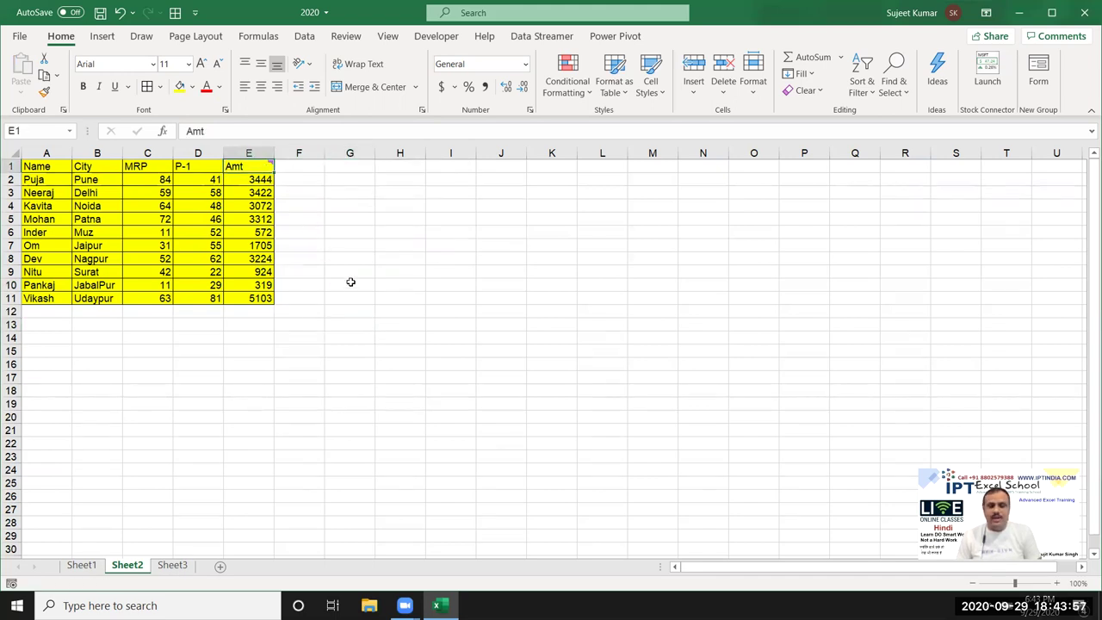
key("ctrl+c")
left_click_drag(504, 168, 510, 249)
right_click(510, 216)
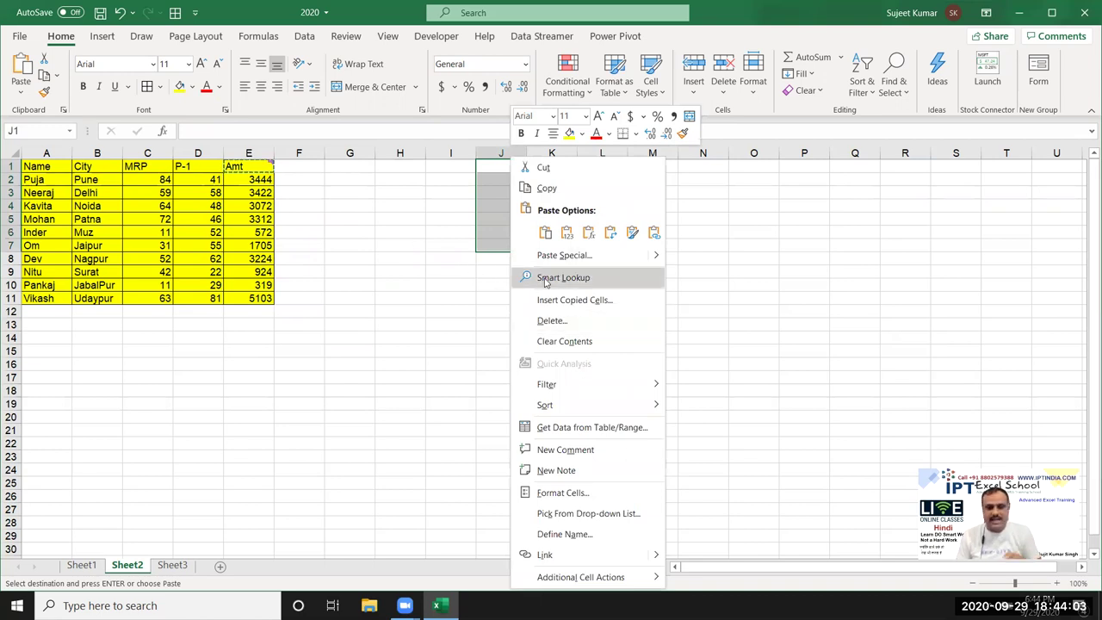
left_click(568, 256)
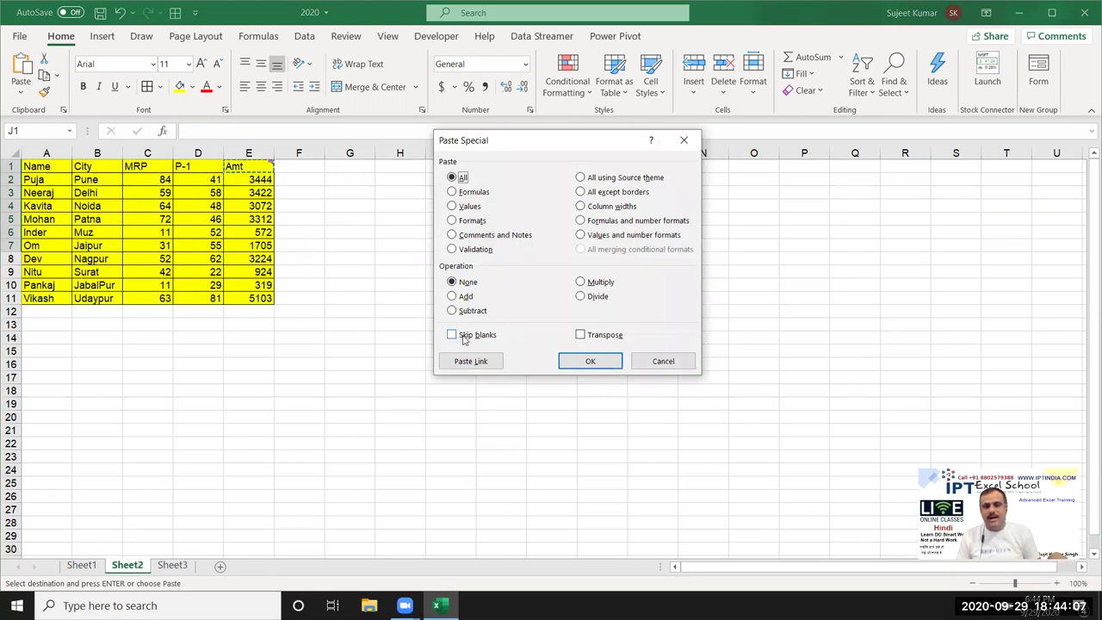
left_click(479, 236)
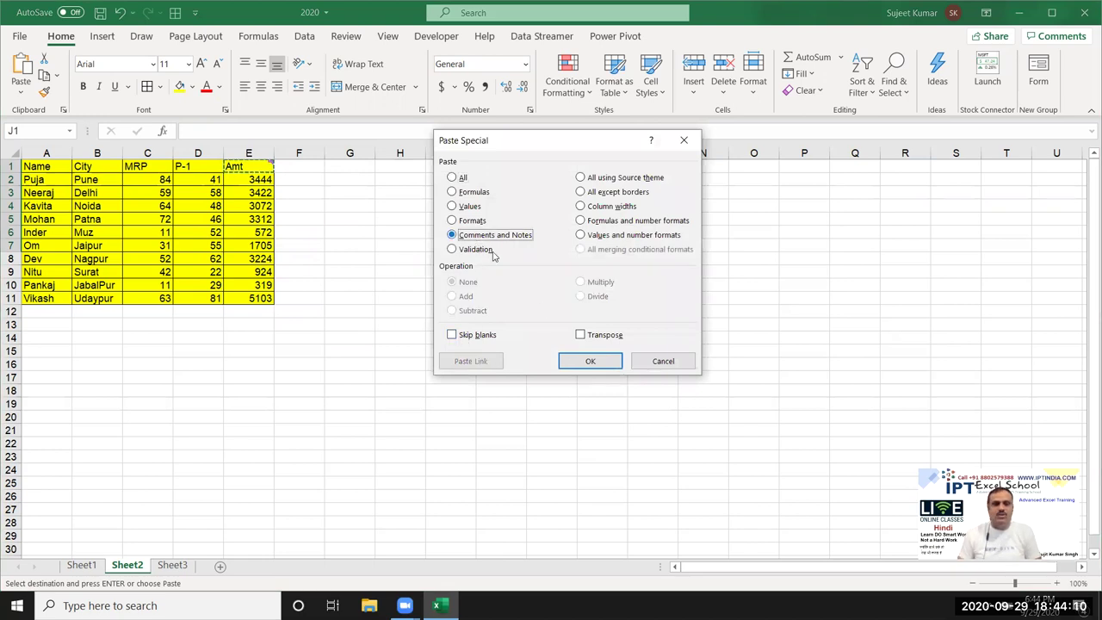
left_click(580, 363)
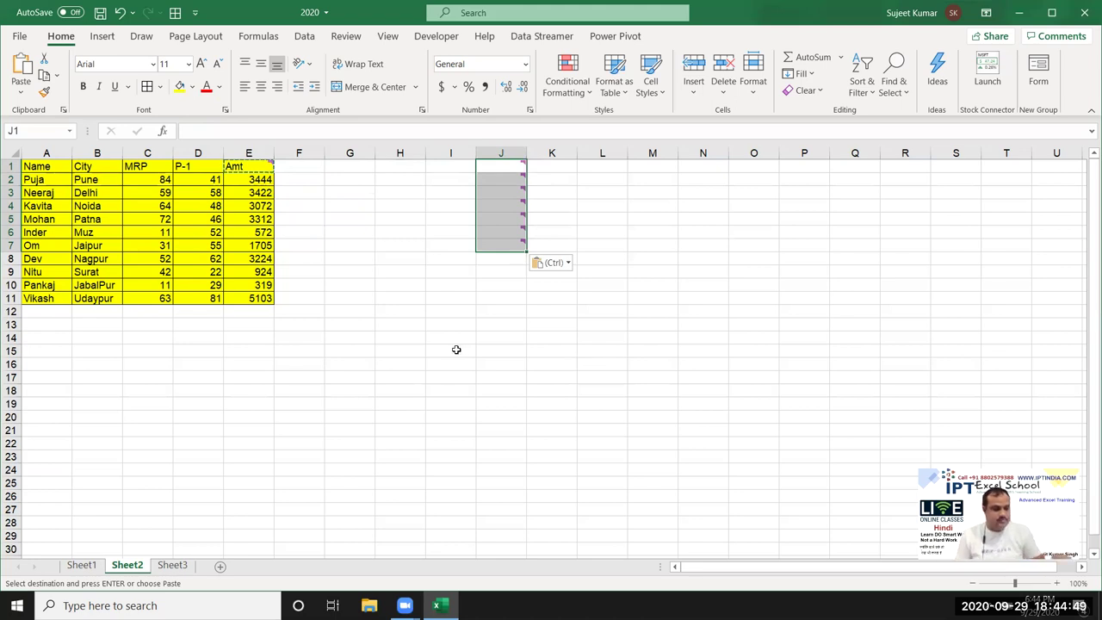
left_click(464, 234)
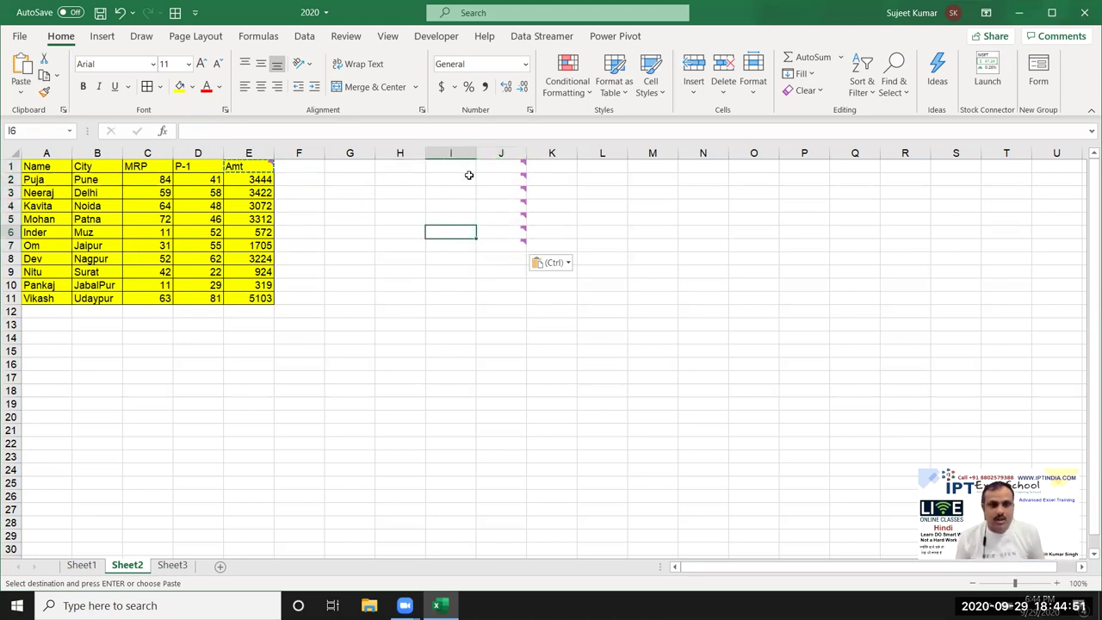
left_click(489, 153)
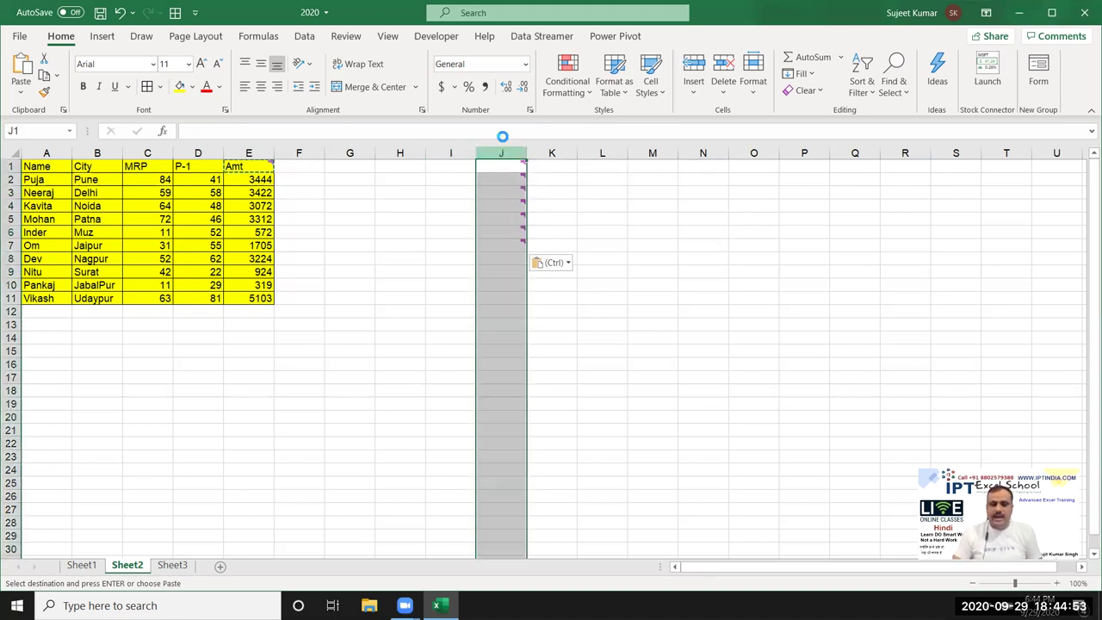
key("Delete")
left_click(350, 205)
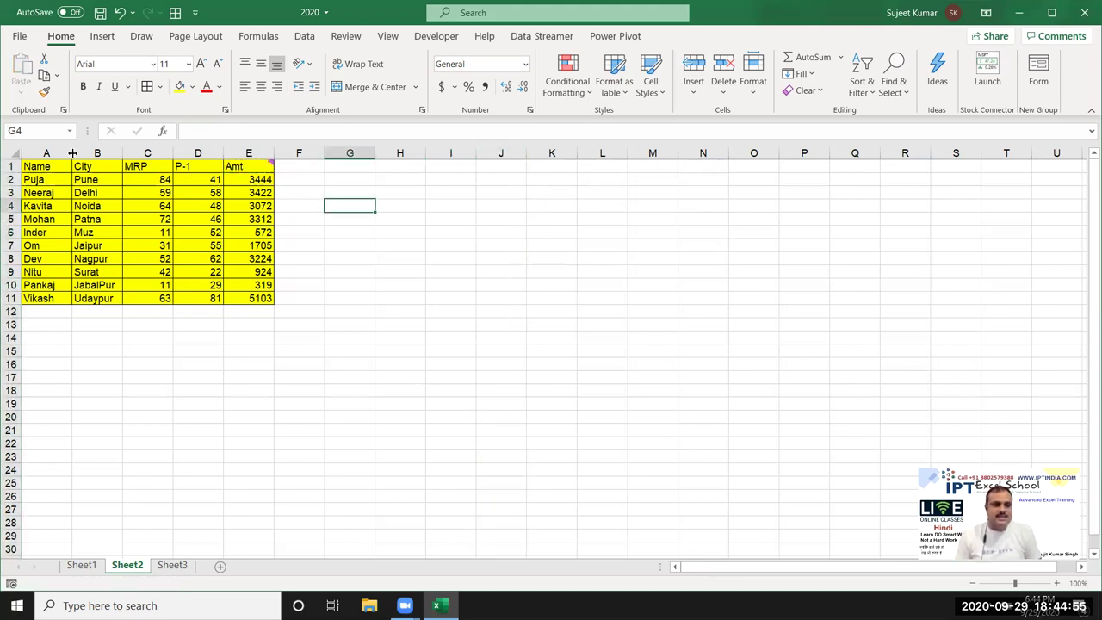
AutoFit columns A through E and select the table A1:E11
double_click(73, 153)
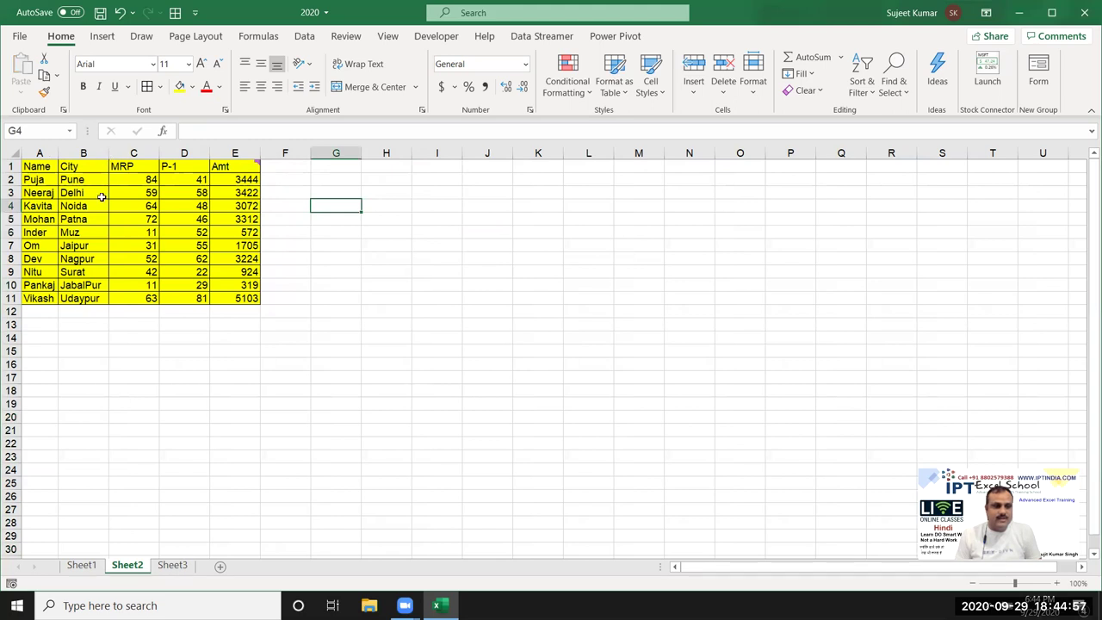
double_click(109, 153)
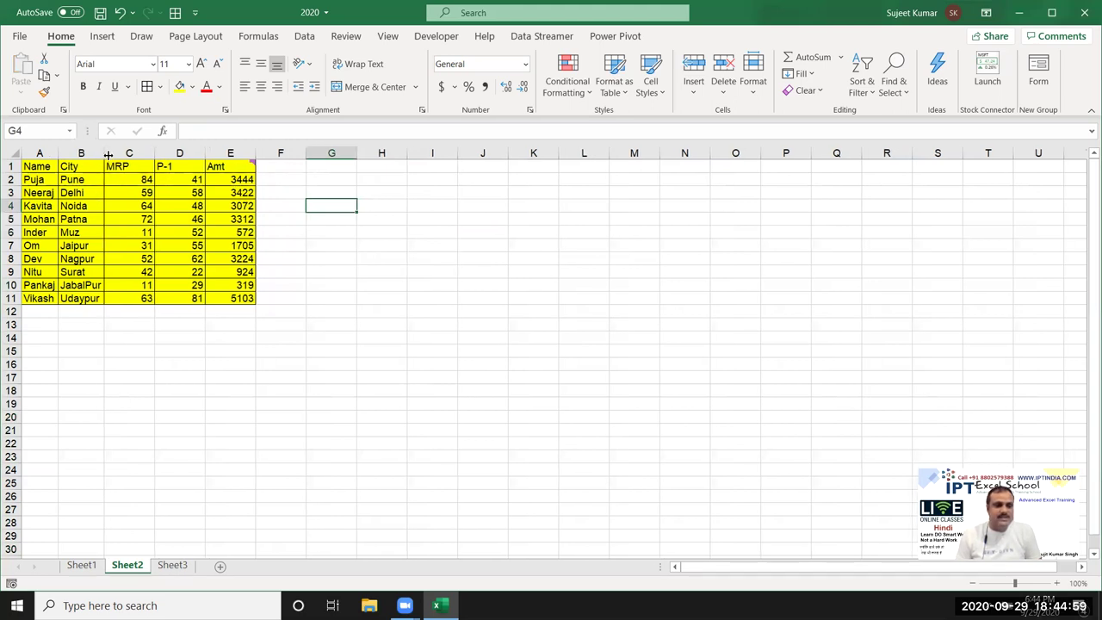
double_click(155, 153)
double_click(180, 153)
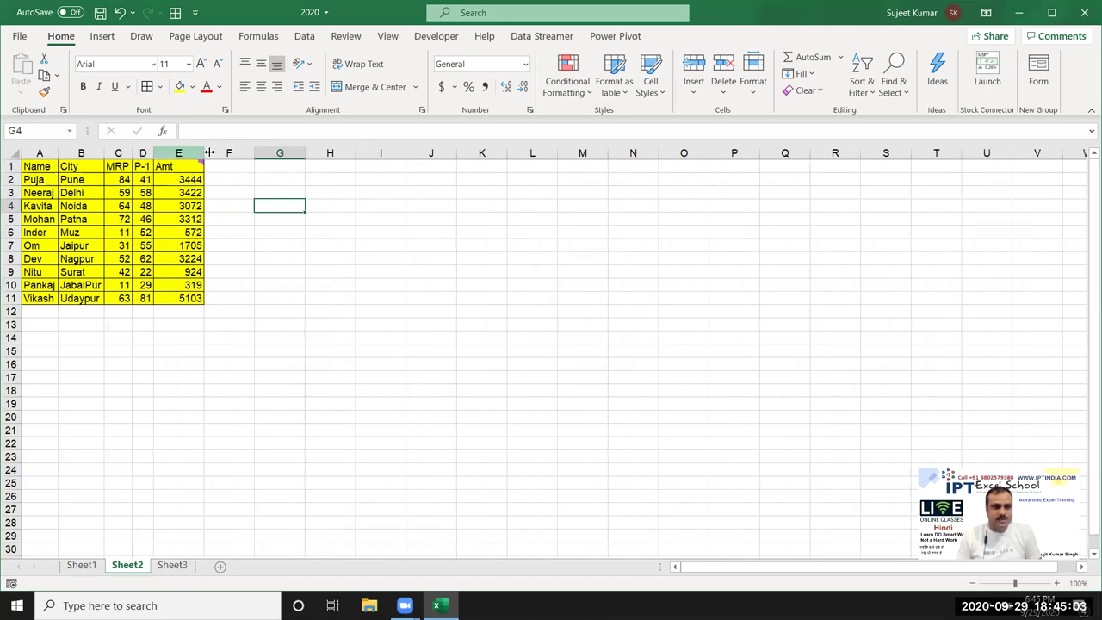
double_click(205, 153)
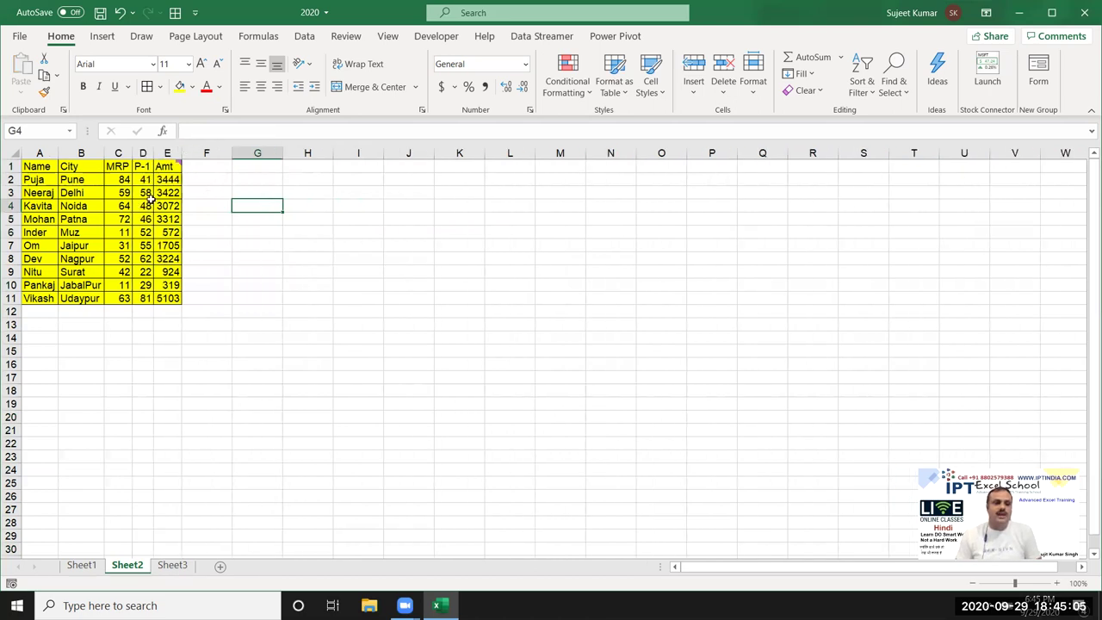
left_click_drag(36, 170, 168, 298)
Copy the table A1:E11 and paste it at J1
key("ctrl+c")
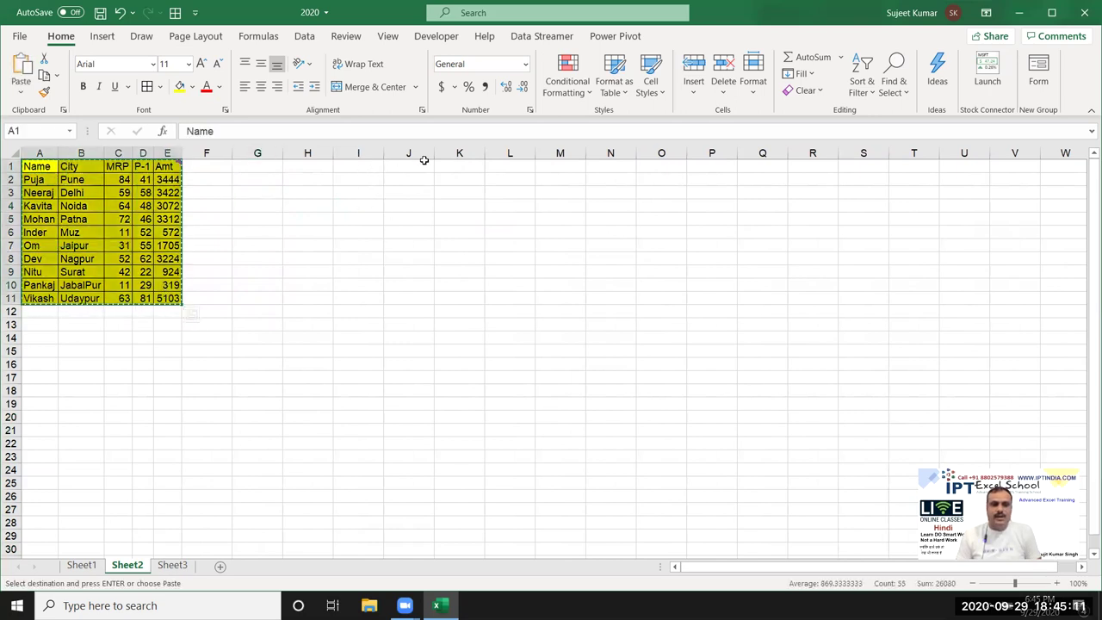
left_click(427, 166)
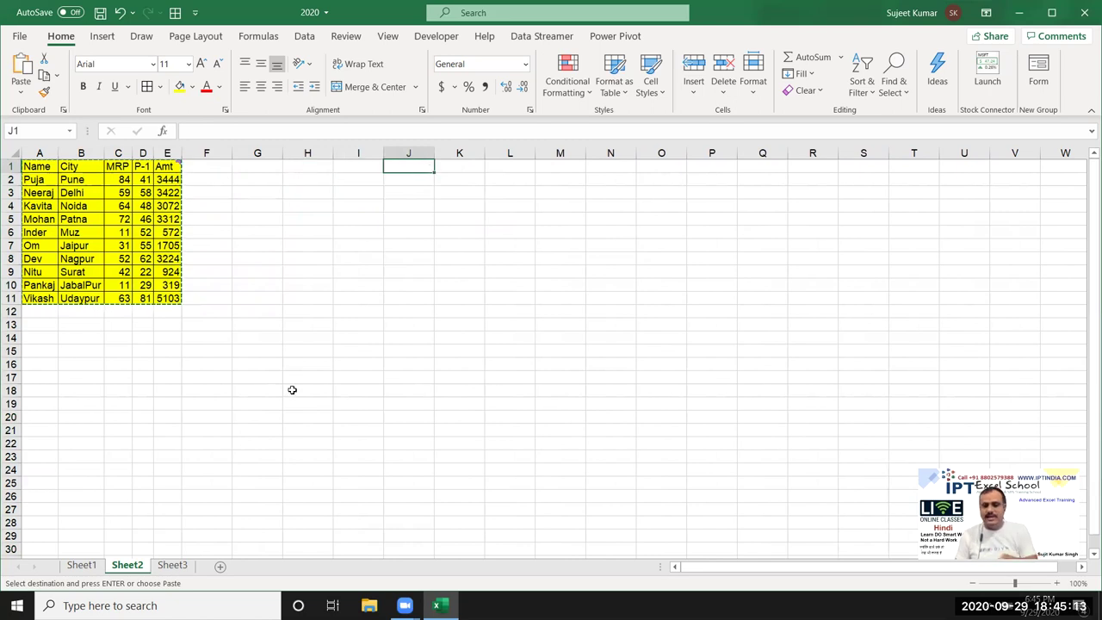
key("ctrl+v")
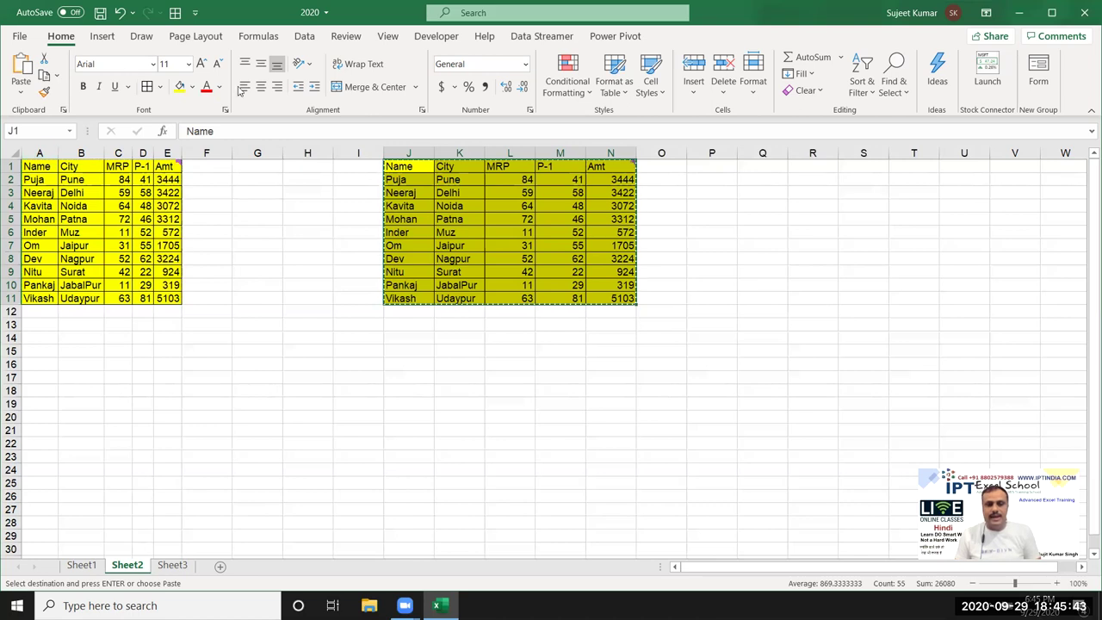
right_click(418, 222)
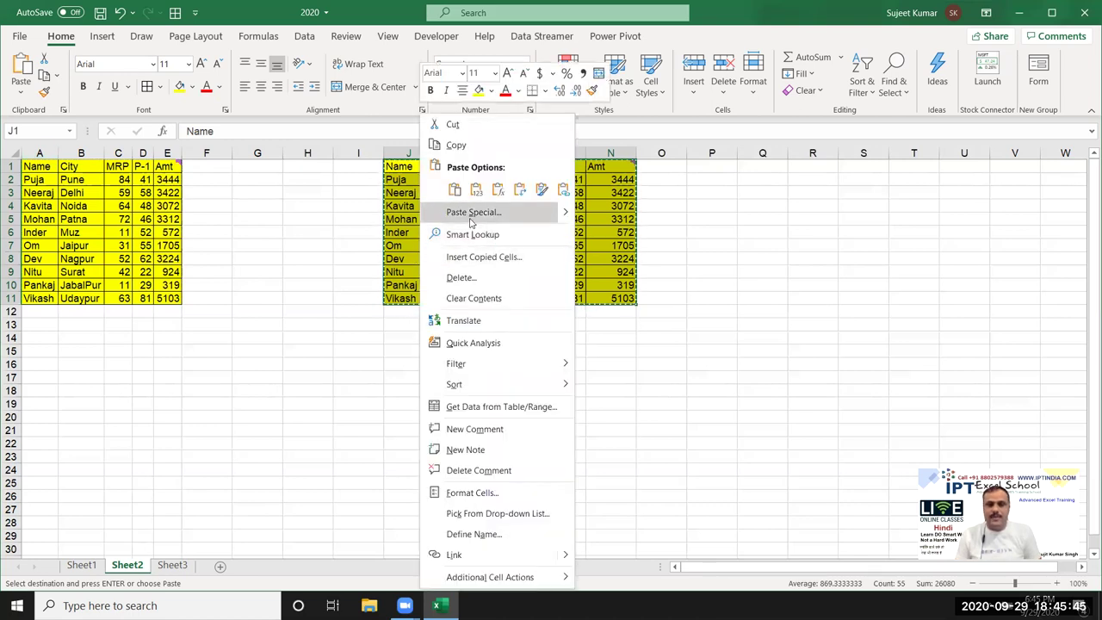
left_click(468, 212)
key("Escape")
Recopy A1:E11 and paste its column widths onto columns J–N
left_click_drag(43, 170, 172, 297)
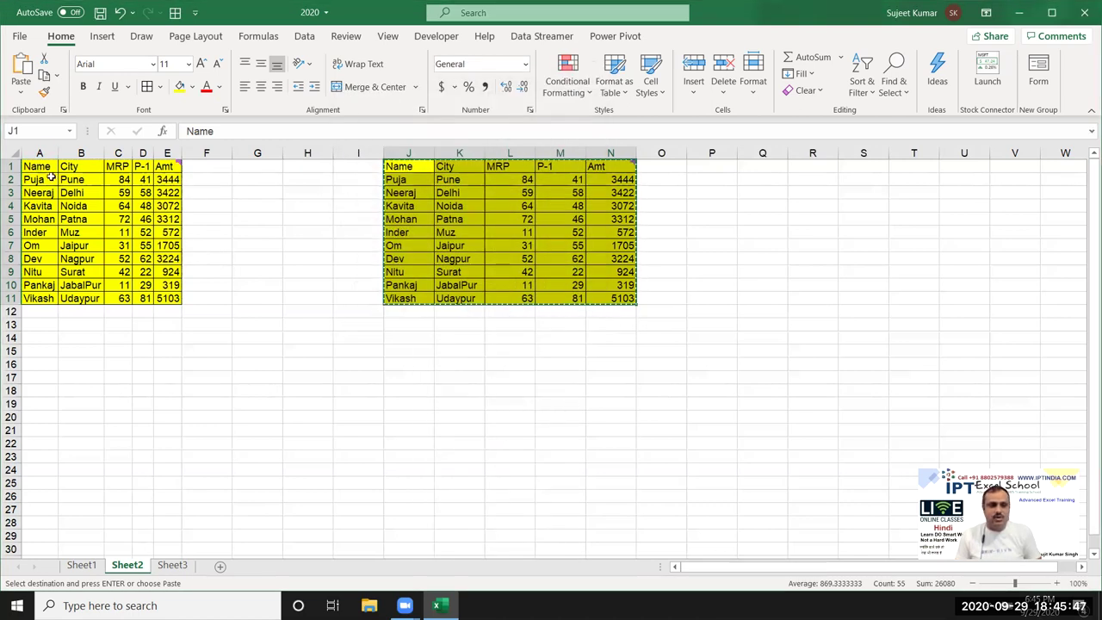
key("ctrl+c")
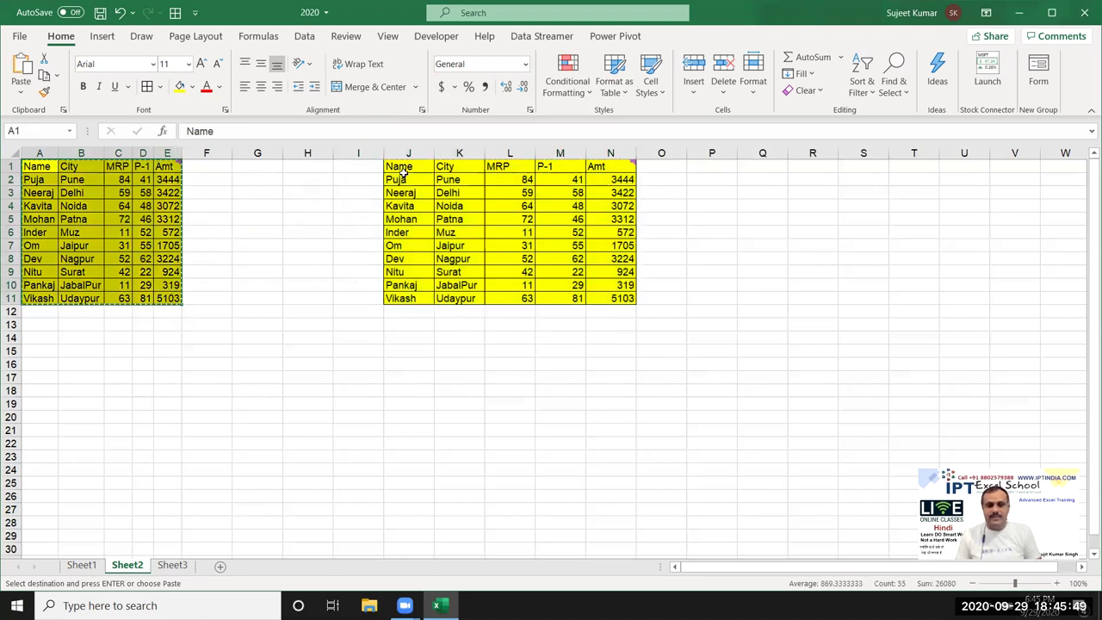
left_click(401, 166)
right_click(401, 166)
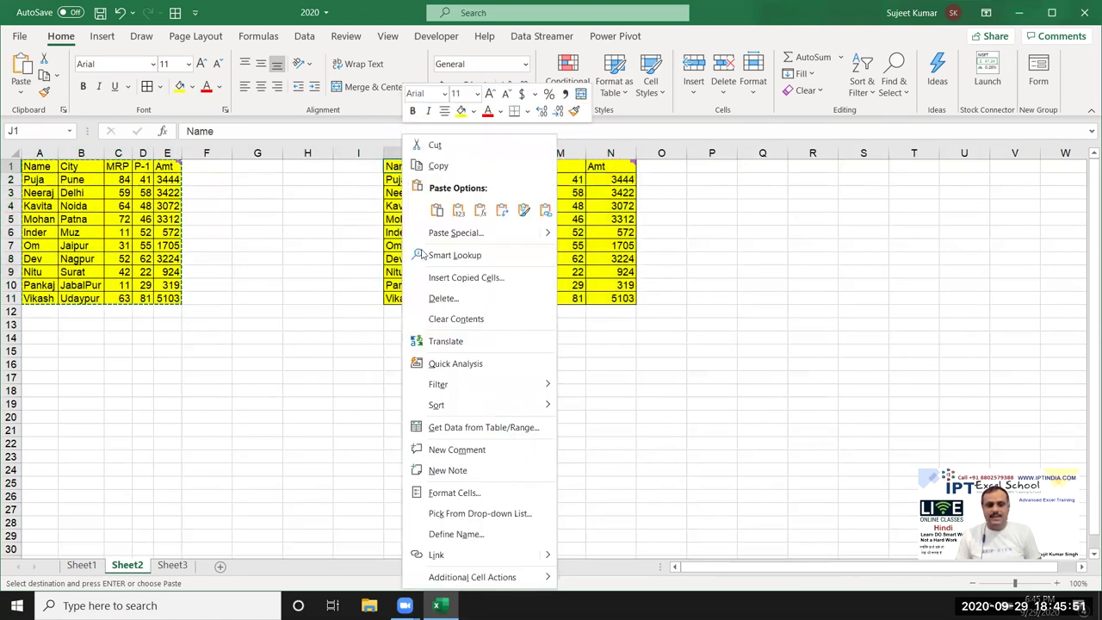
left_click(464, 233)
left_click(481, 179)
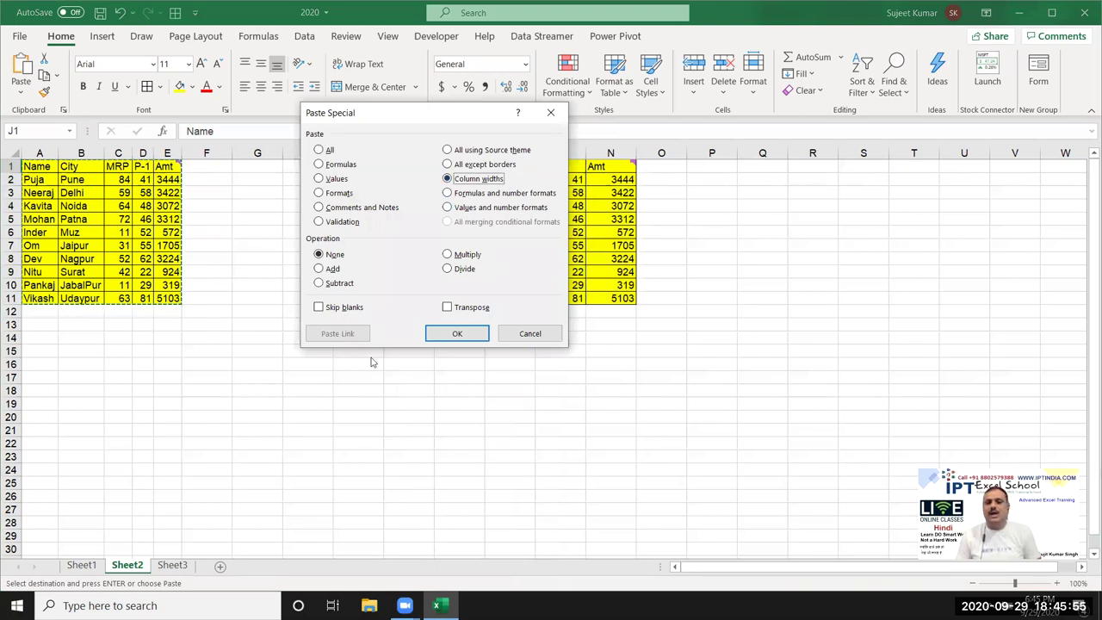
left_click(450, 330)
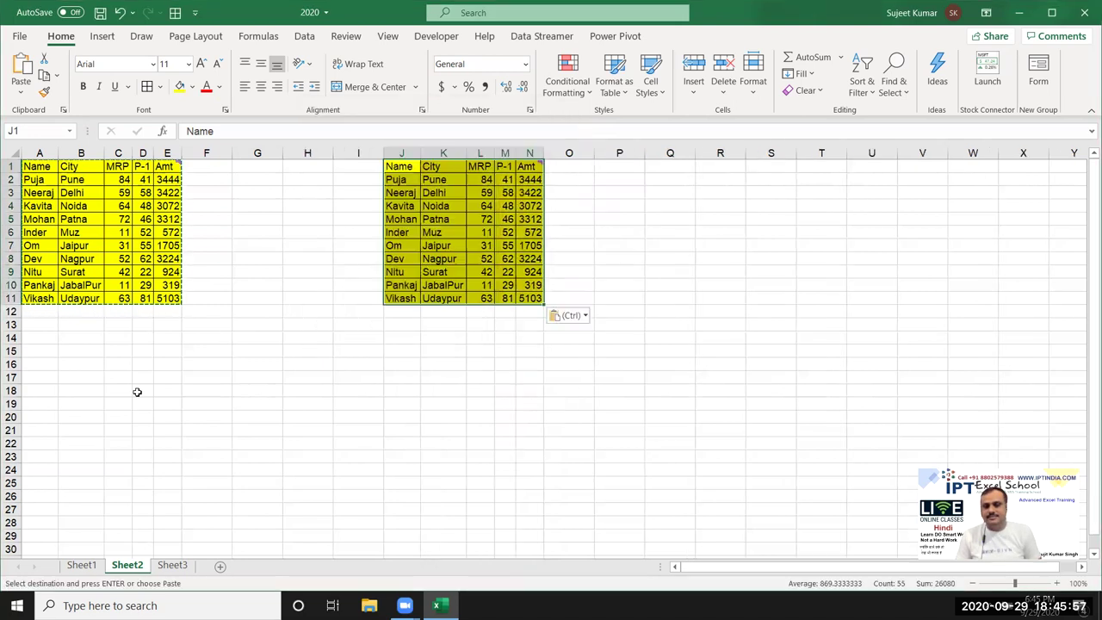
Paste a third copy of the table at P1:T11 keeping the source column widths
left_click(622, 167)
right_click(622, 167)
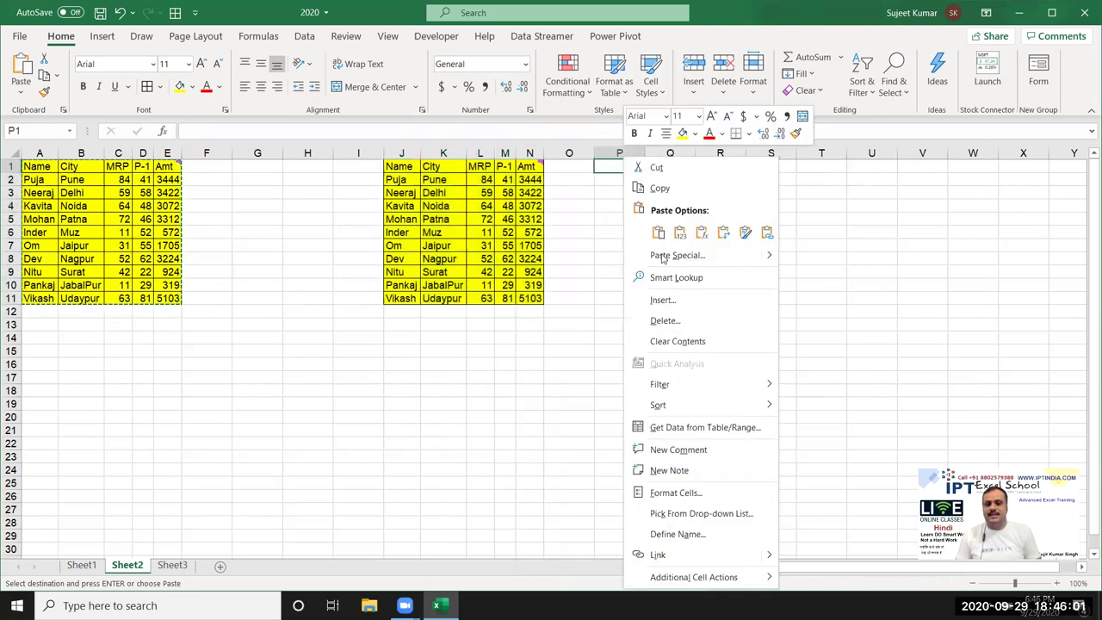
left_click(661, 255)
left_click(675, 199)
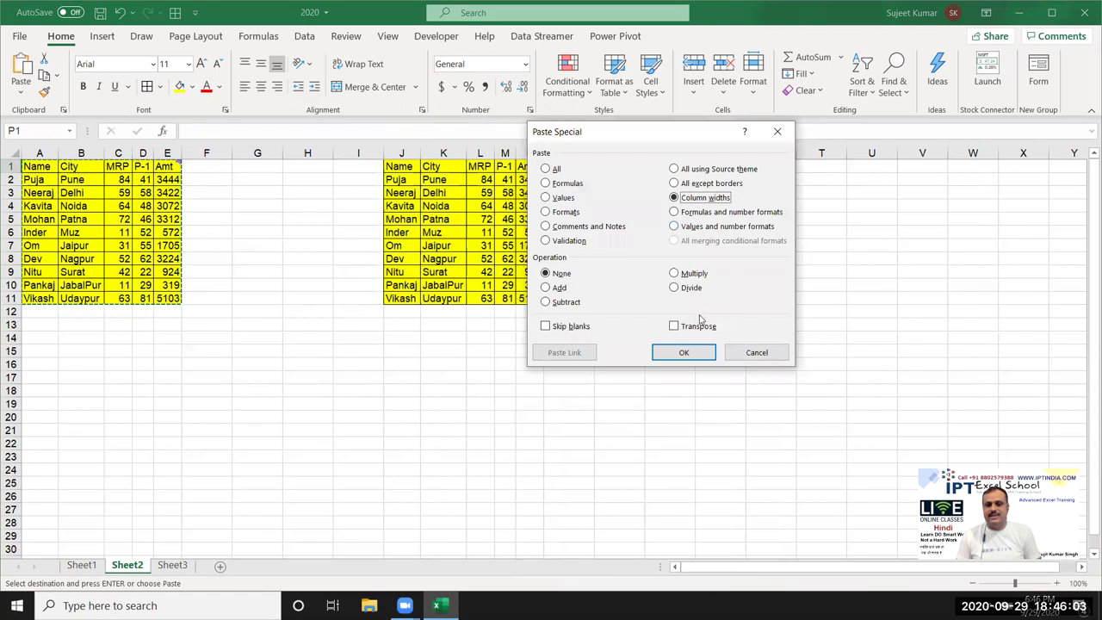
left_click(694, 353)
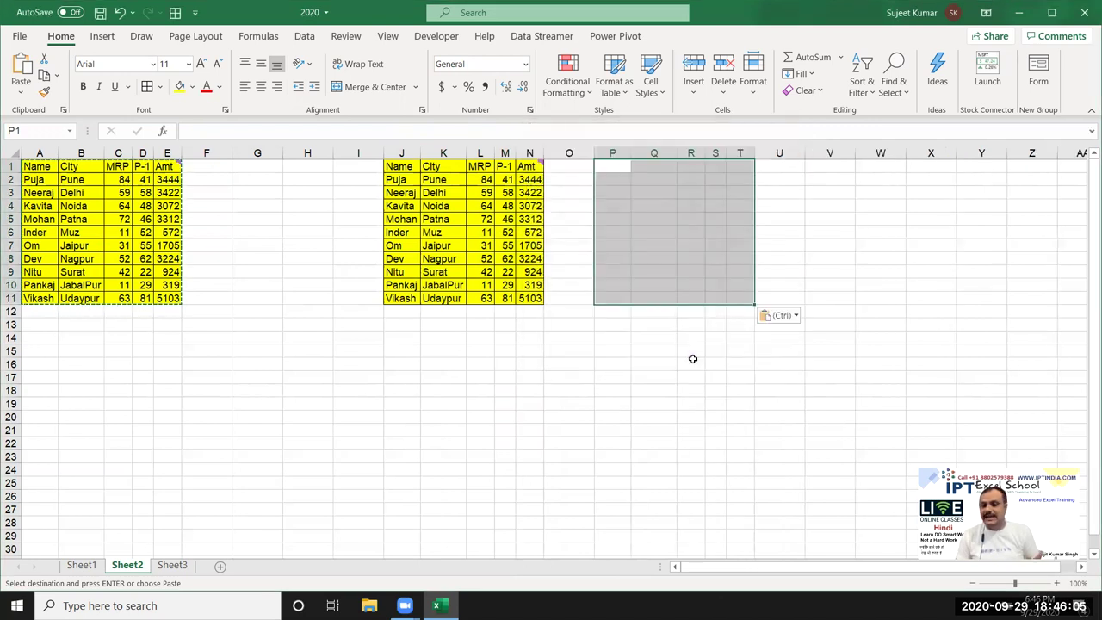
key("ctrl+v")
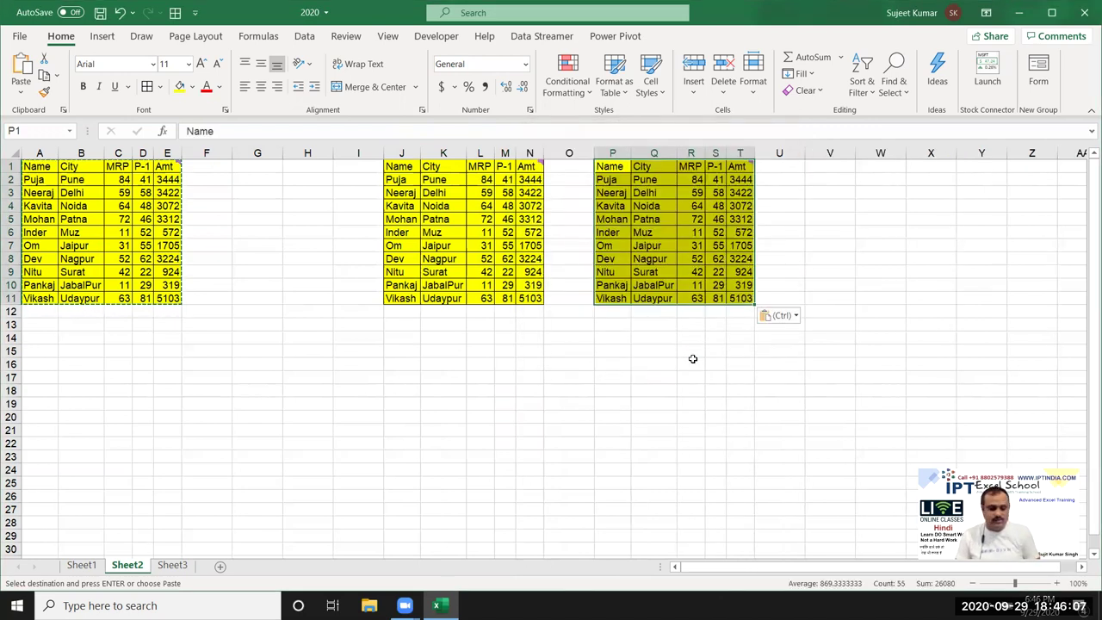
key("ctrl+z")
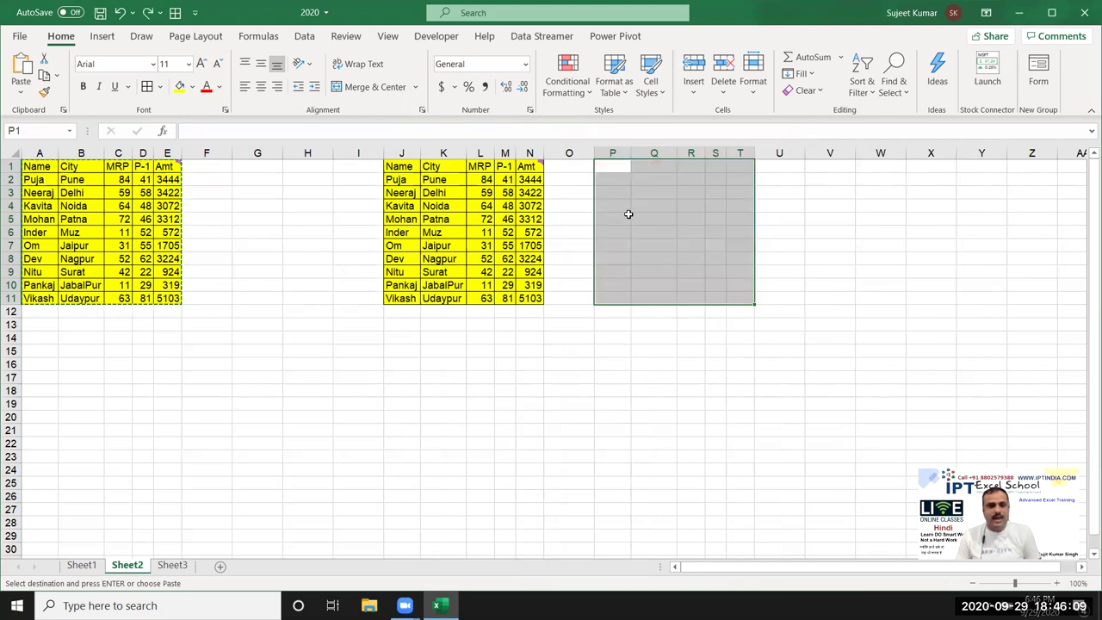
left_click(617, 172)
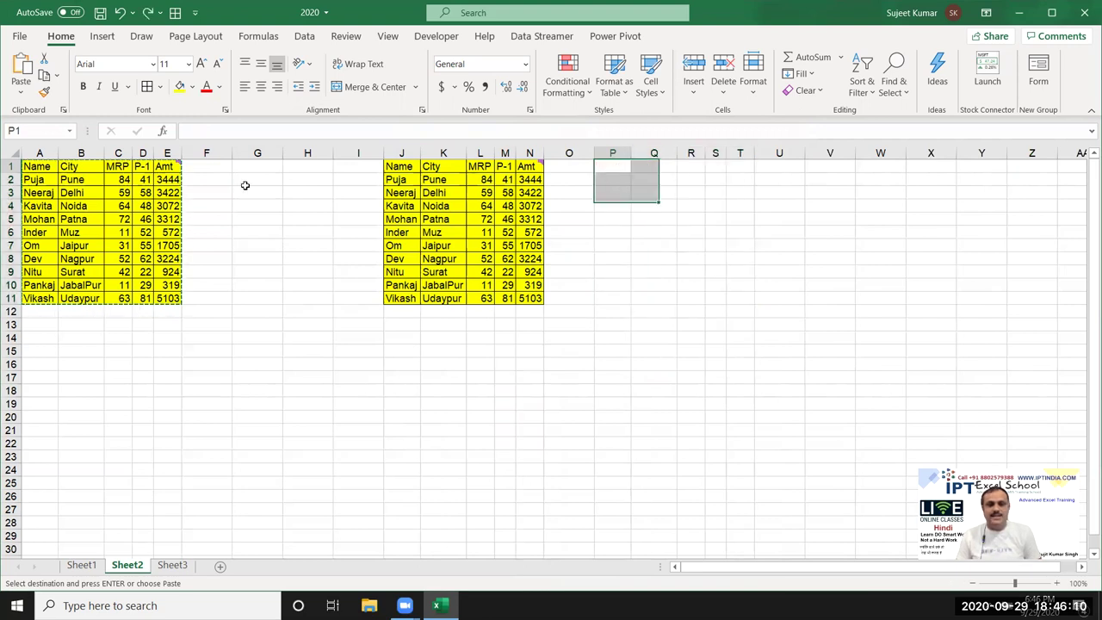
left_click(21, 92)
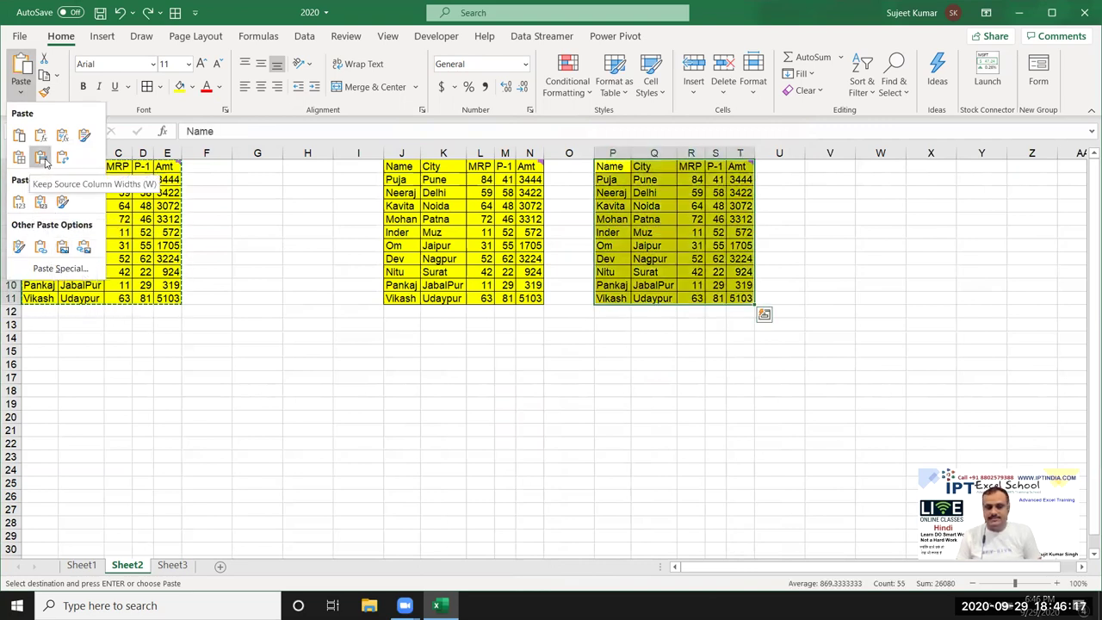
left_click(44, 159)
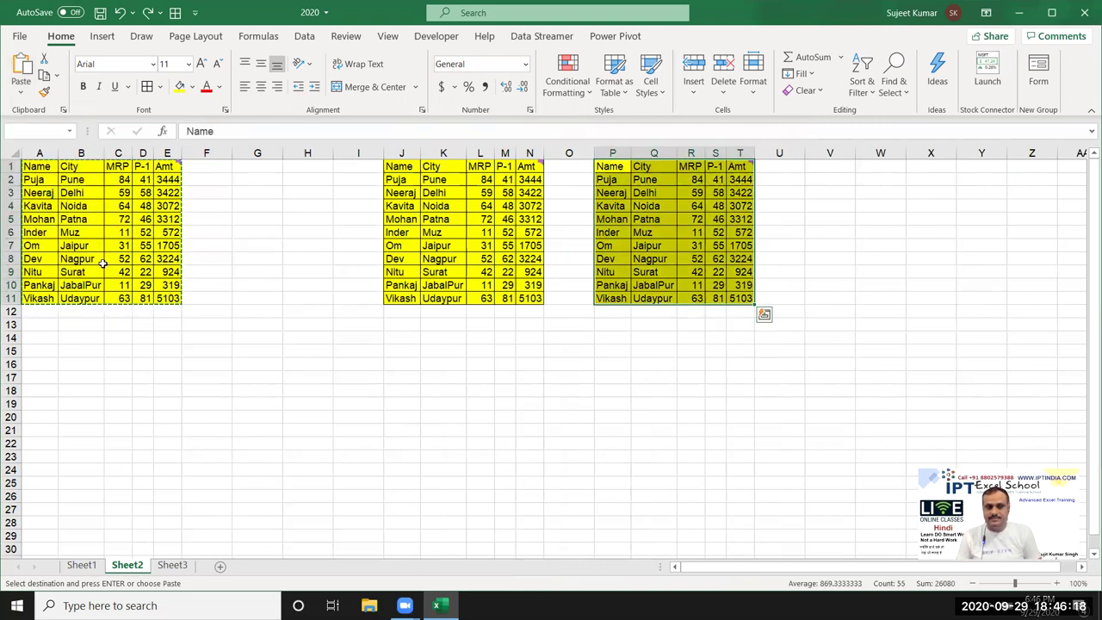
left_click(375, 372)
Search Windows for 'ch', then dismiss the results and return to the workbook
left_click(155, 605)
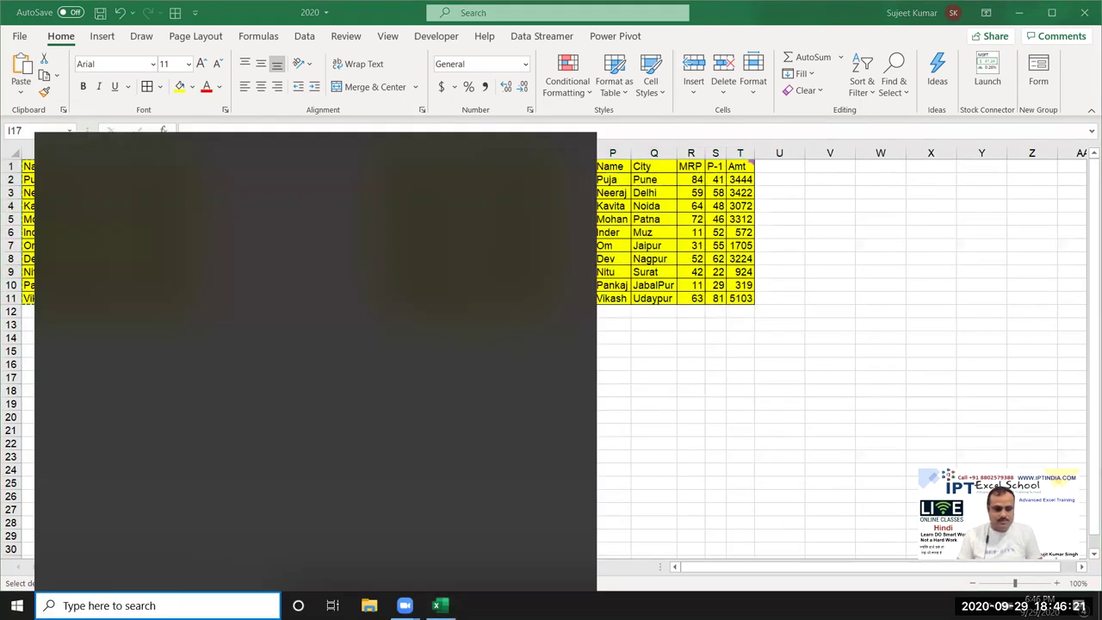
type("ch")
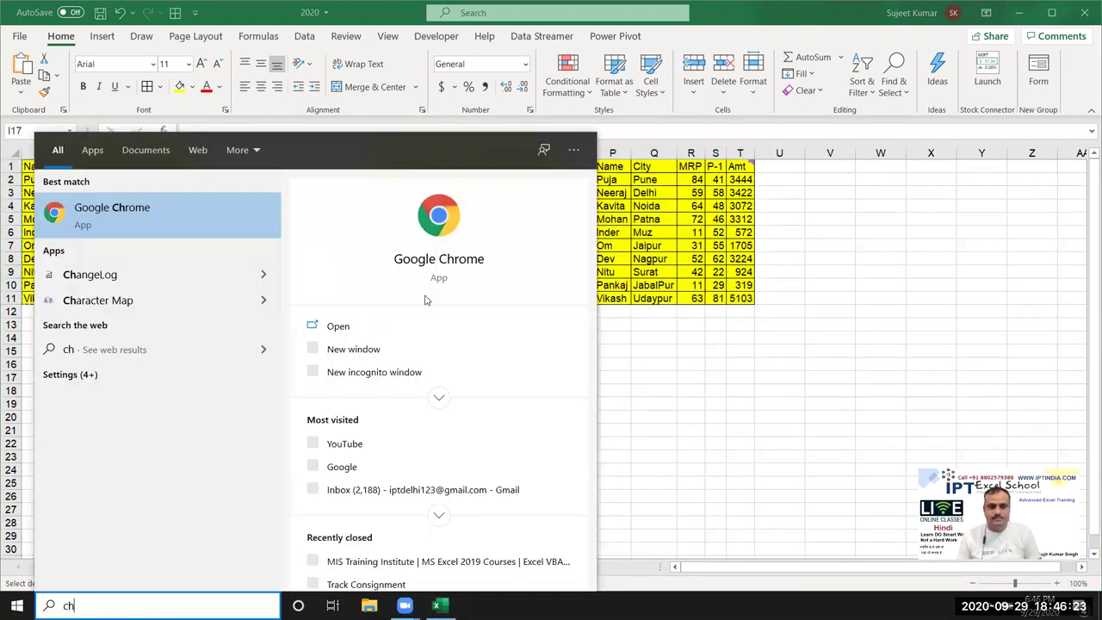
left_click(736, 225)
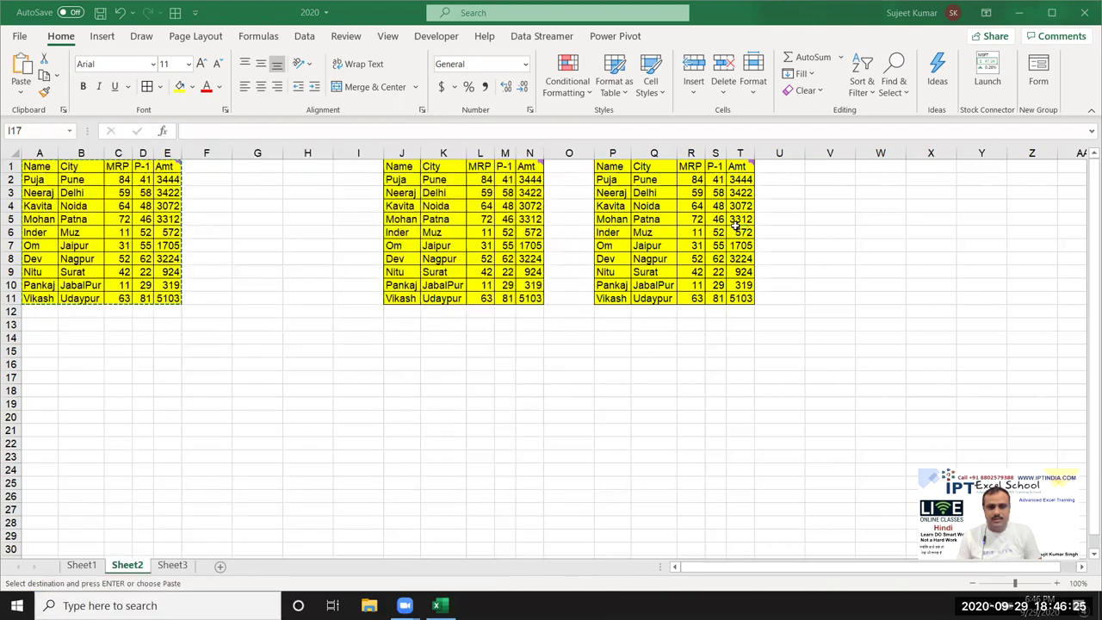
left_click(738, 179)
Check the third copy's Amt formulas in column T and MRP values in R4 and R11
left_click(738, 167)
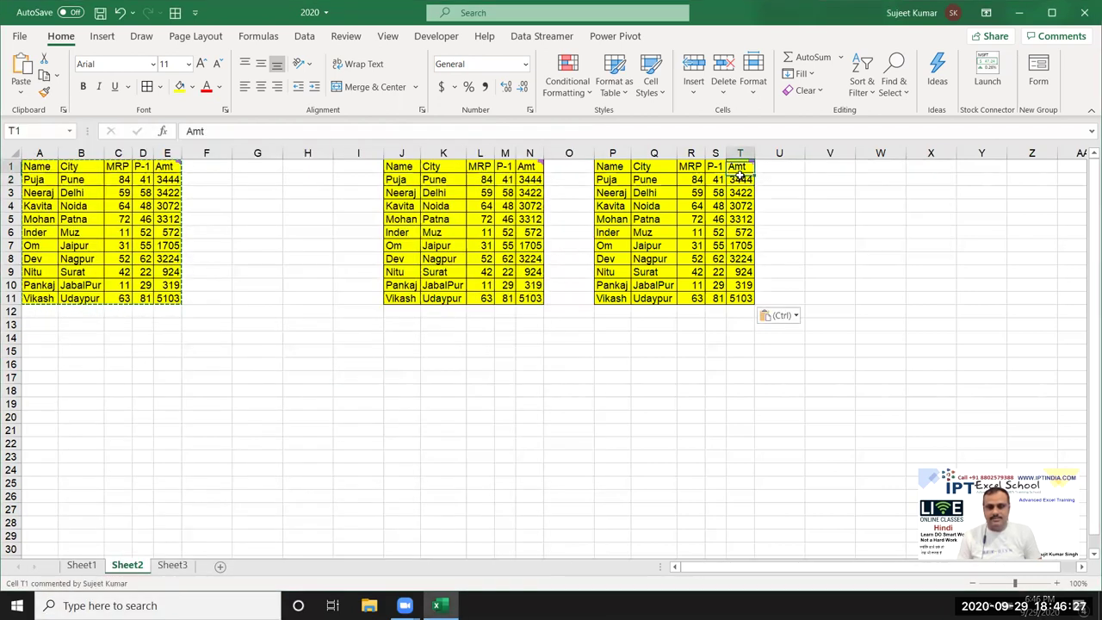
left_click(740, 202)
mouse_move(742, 166)
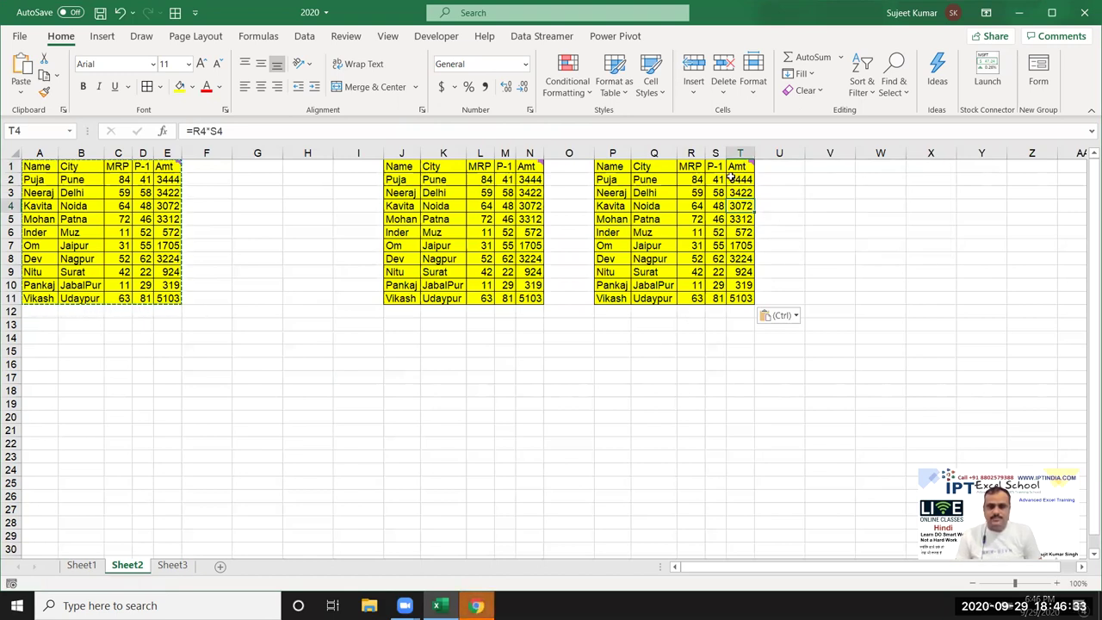
mouse_move(740, 258)
left_mouse_down()
mouse_move(740, 272)
mouse_move(745, 166)
left_mouse_up()
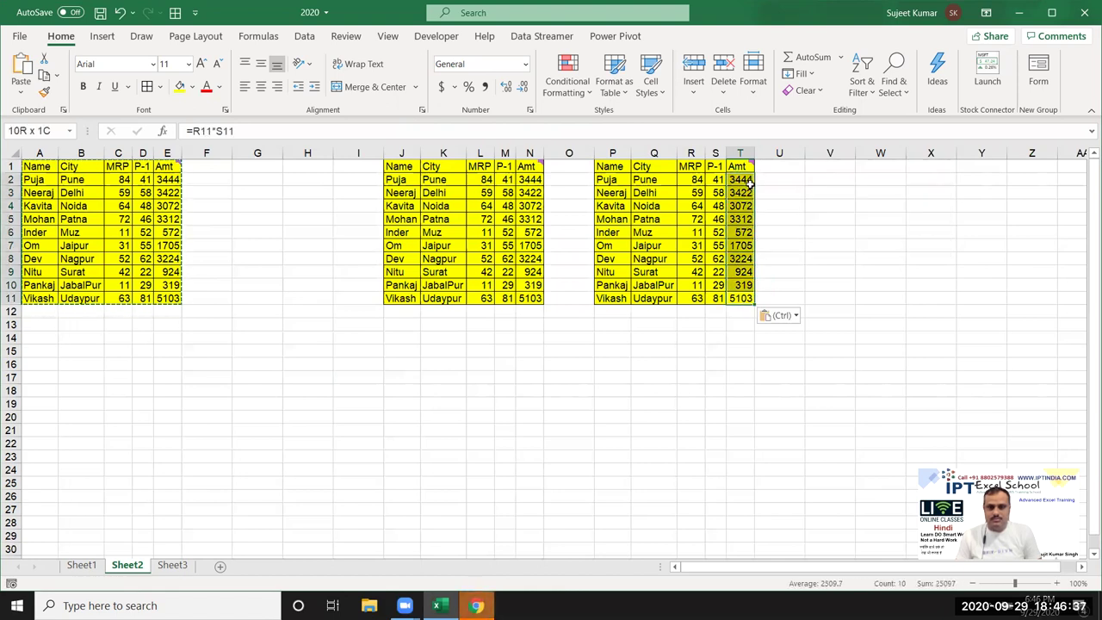
left_click_drag(742, 204, 738, 166)
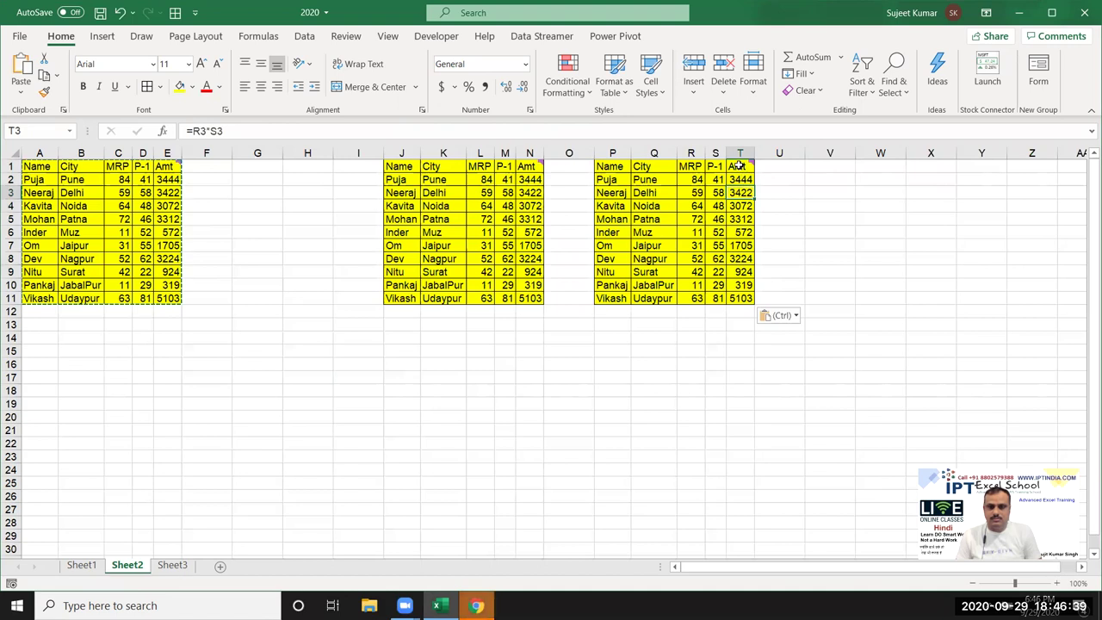
left_click(700, 208)
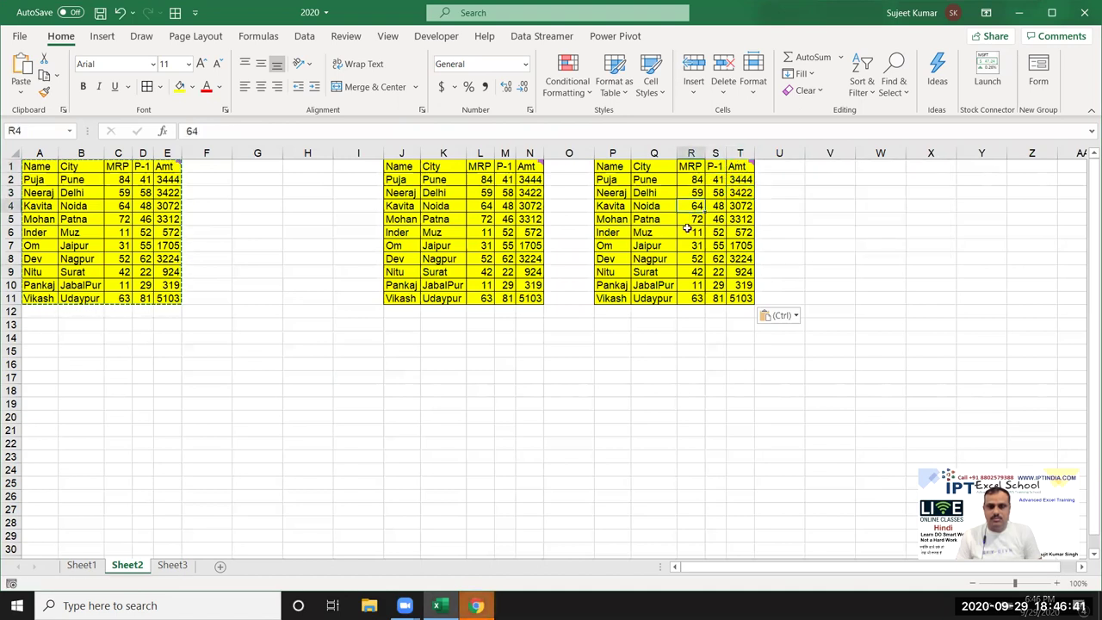
left_click(696, 298)
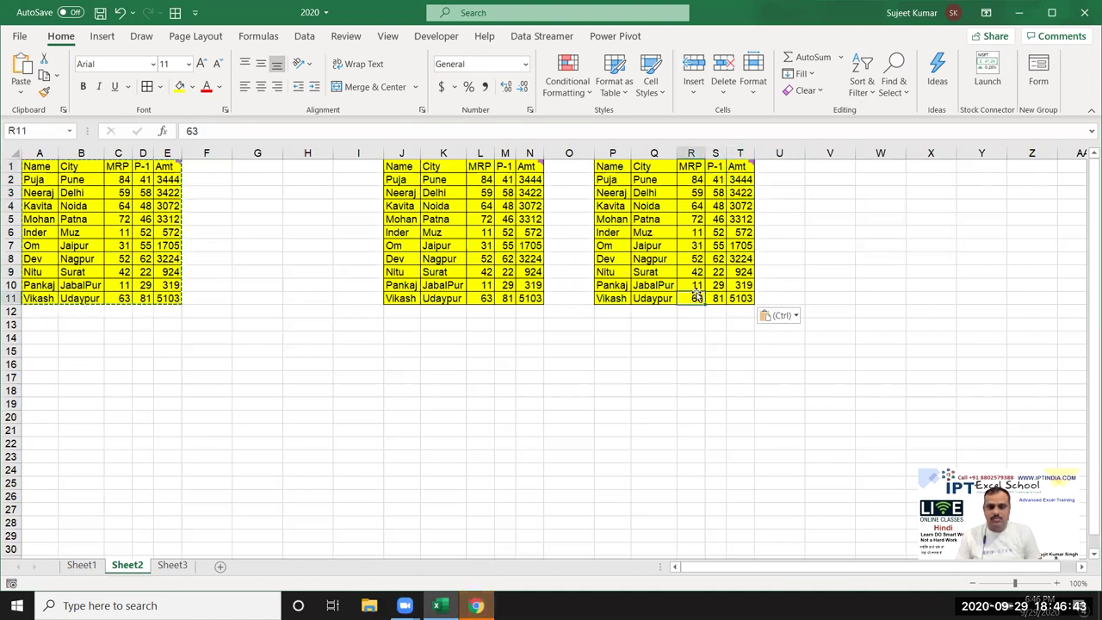
left_click(739, 179)
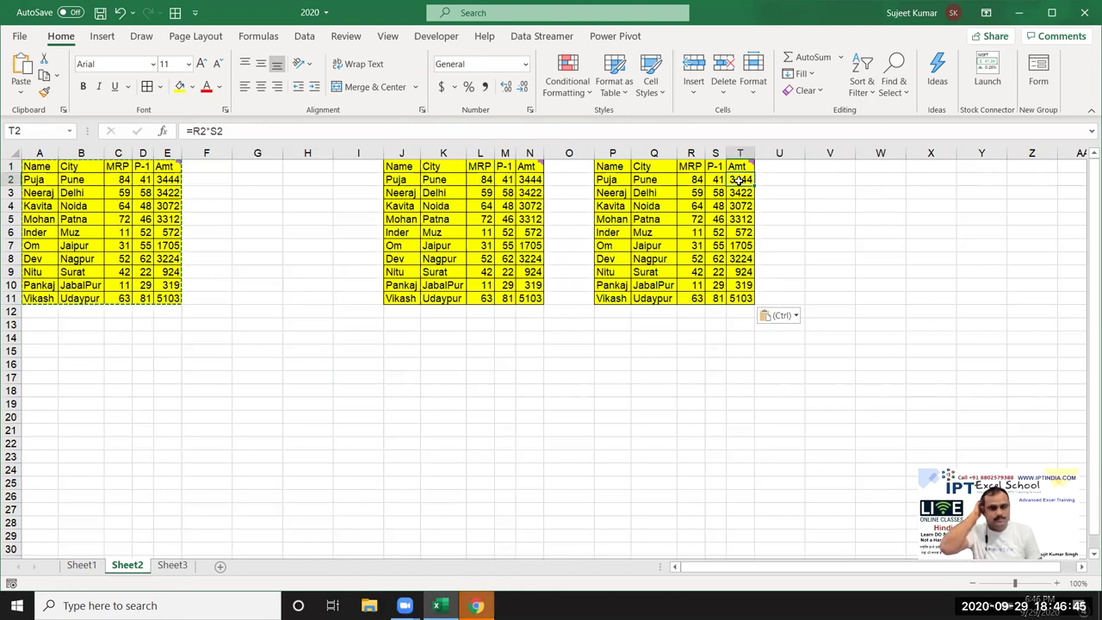
left_click(759, 180)
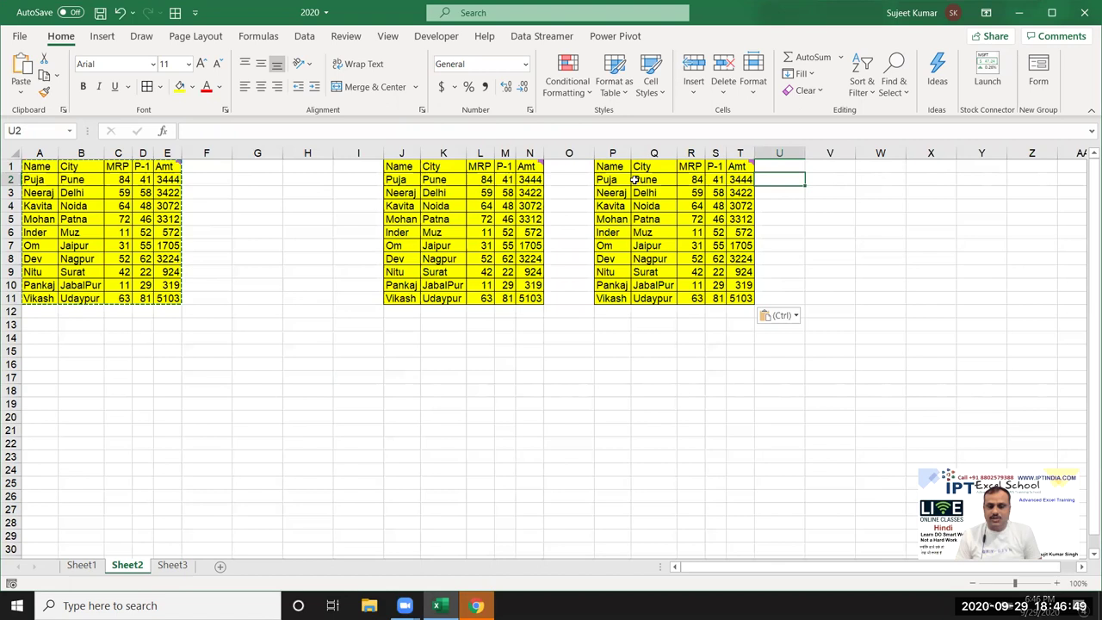
left_click(698, 209)
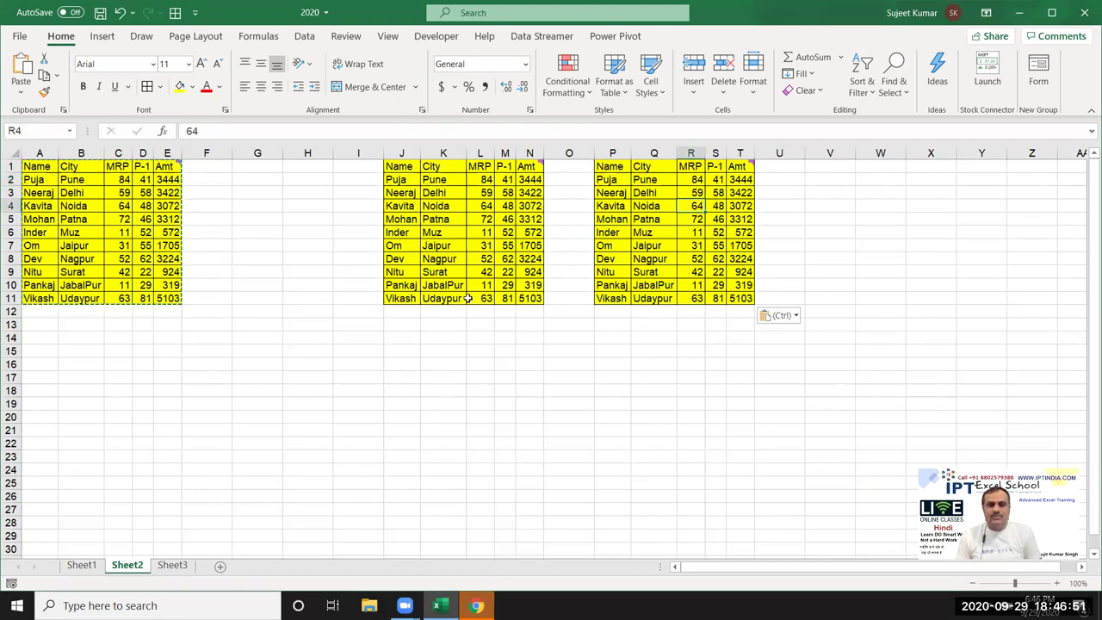
Paste the copied table at H15 using Paste Special All except borders
right_click(284, 348)
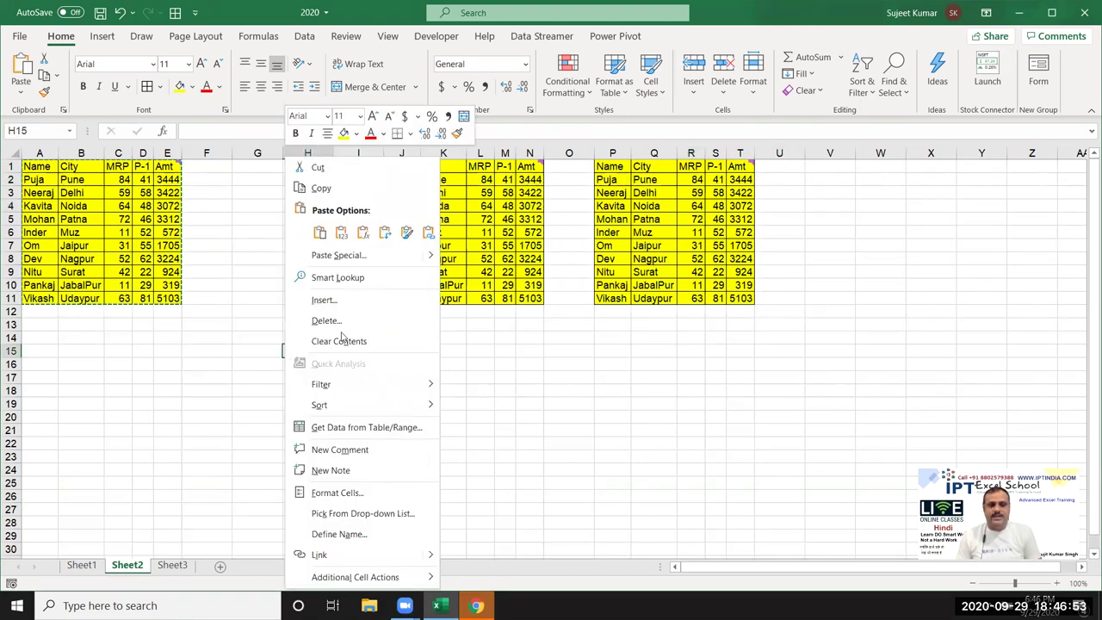
left_click(325, 260)
left_click(363, 189)
left_click(344, 358)
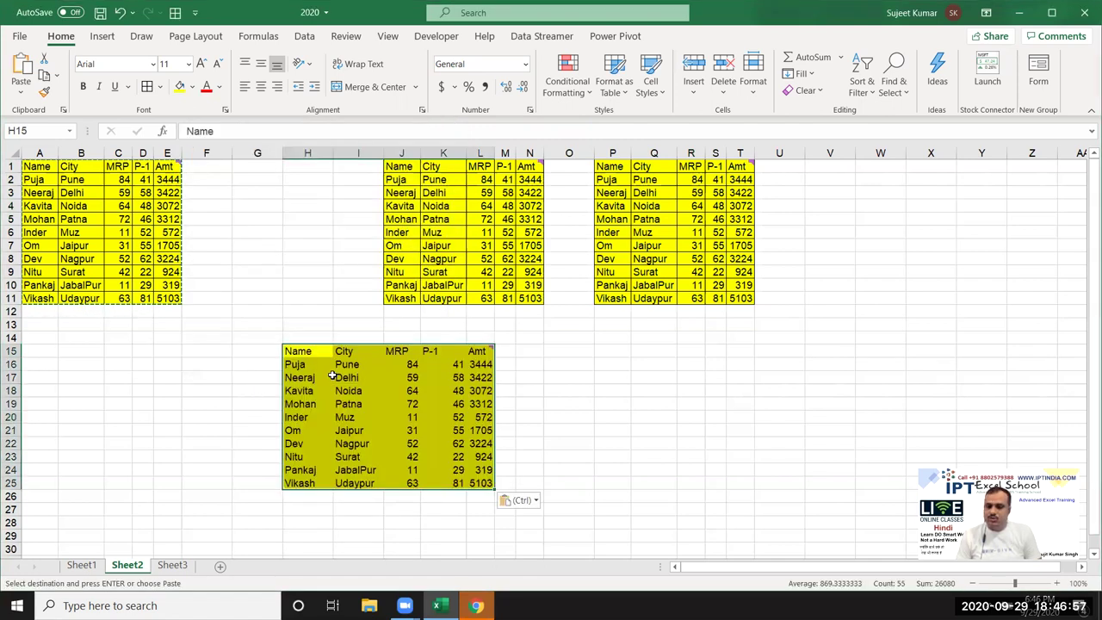
left_click(545, 389)
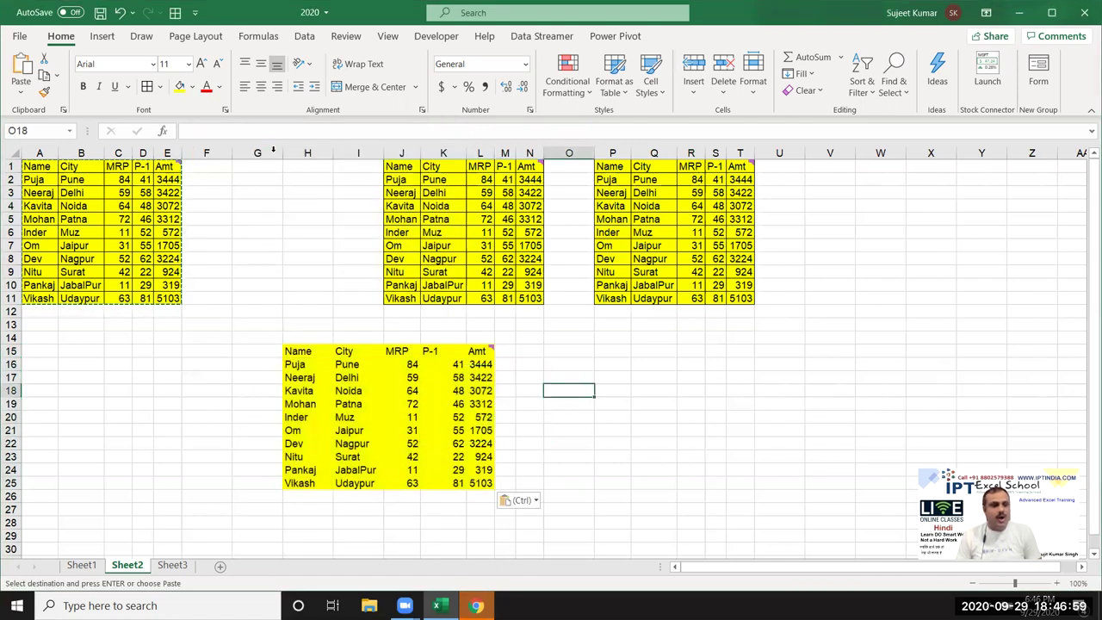
Delete columns G through U, removing the extra table copies
left_click_drag(272, 150, 402, 152)
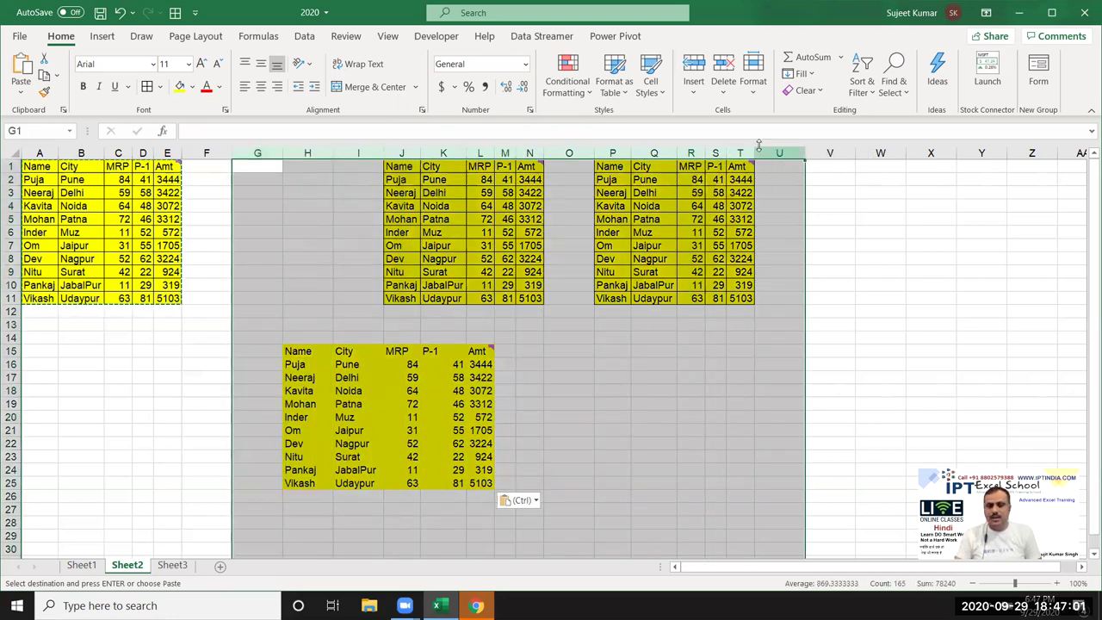
key("ctrl+minus")
left_click(329, 247)
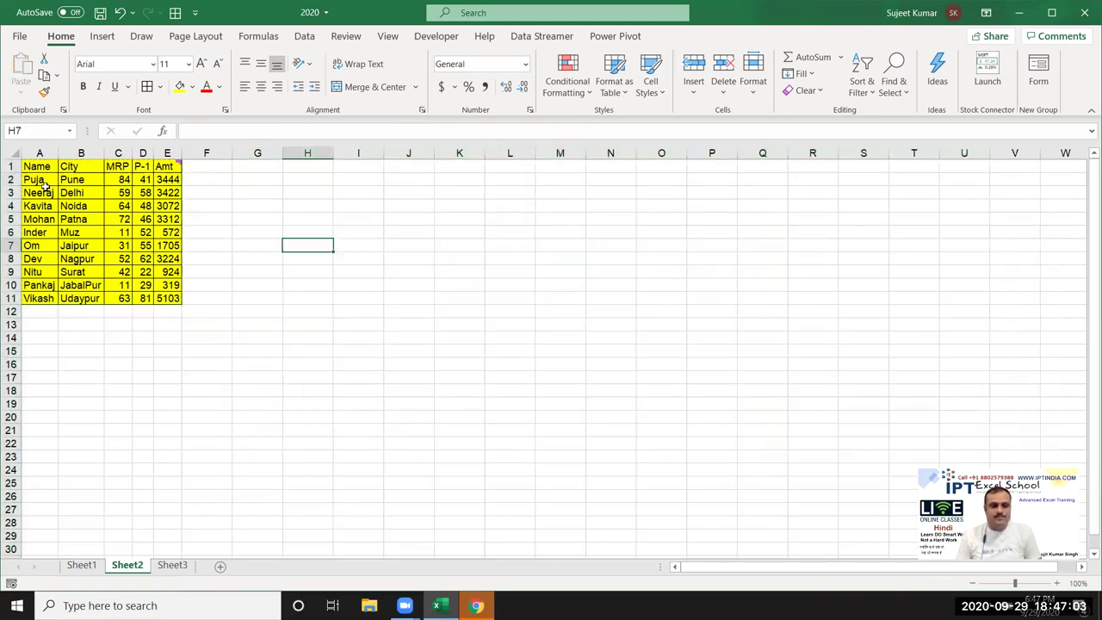
Add a Date header in F1 and fill dates 1/1 through 1/10 down to row 11
left_click(207, 164)
type("Date")
key("Return")
type("1/1")
key("Return")
key("Up")
double_click(232, 186)
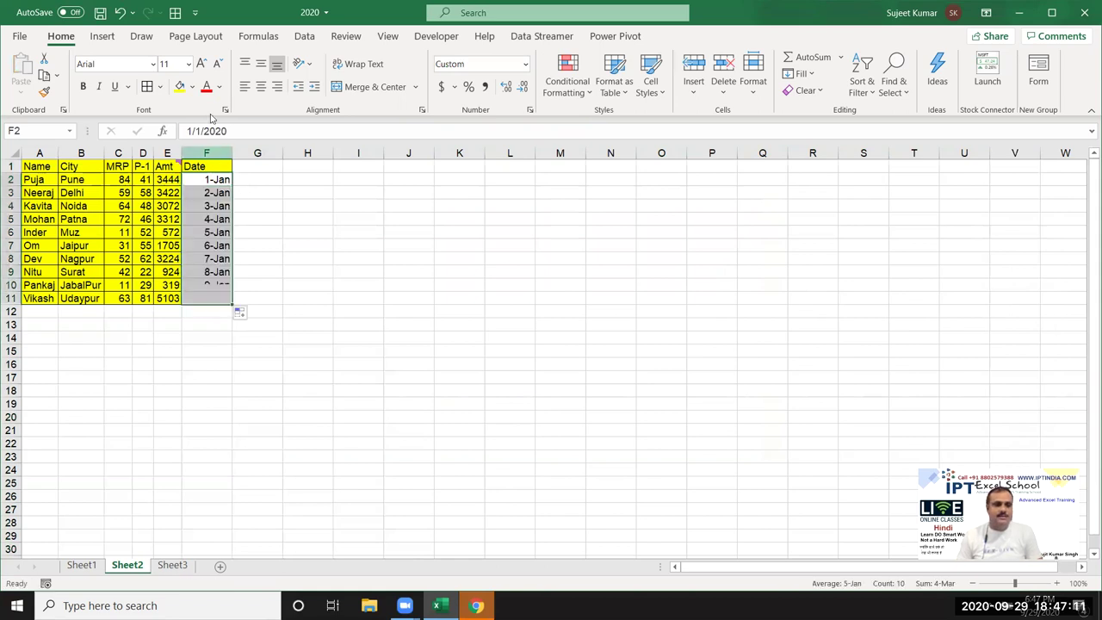
Show the dates with the year as 1-Jan-20, fill them yellow, and copy them
key("ctrl+shift+3")
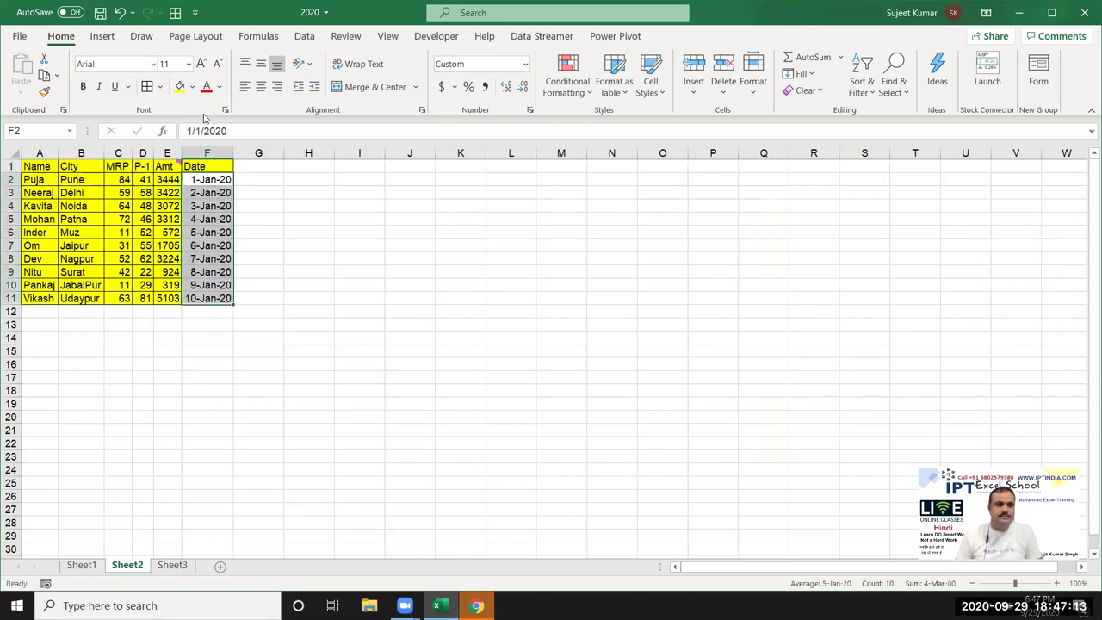
left_click(179, 87)
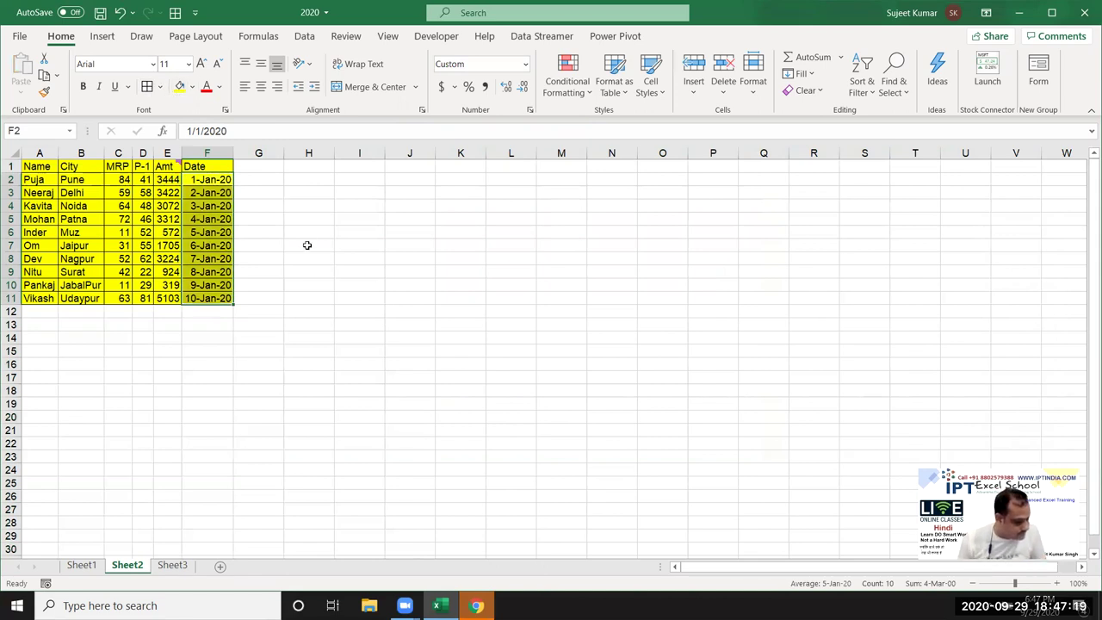
key("ctrl+c")
Paste the copied dates into J1 as values only with Paste Special
left_click(396, 177)
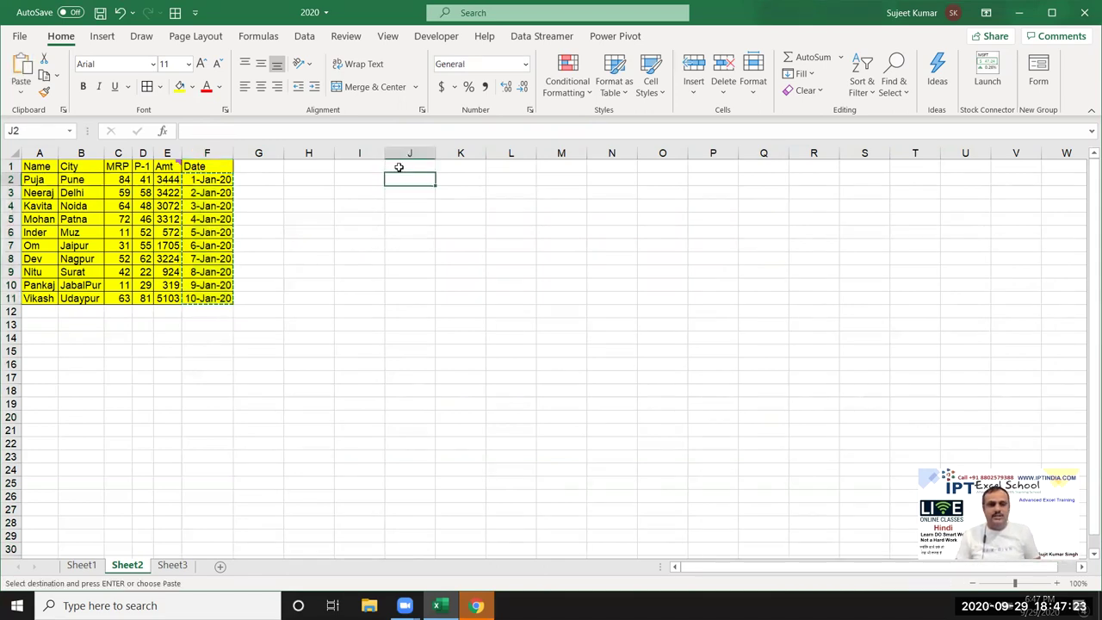
right_click(398, 167)
left_click(441, 254)
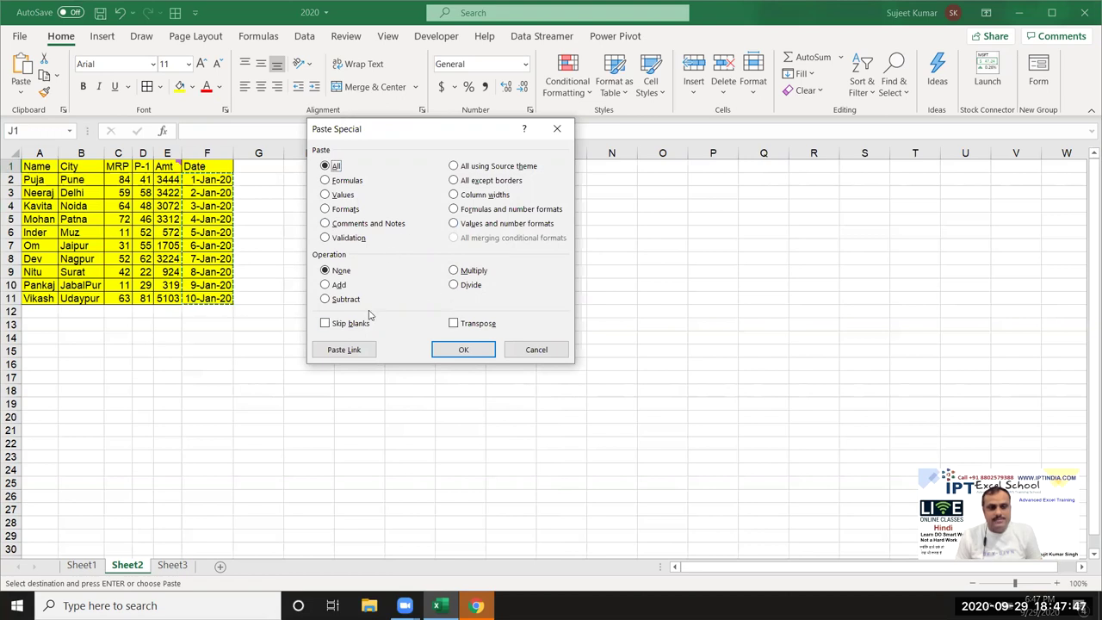
left_click(342, 195)
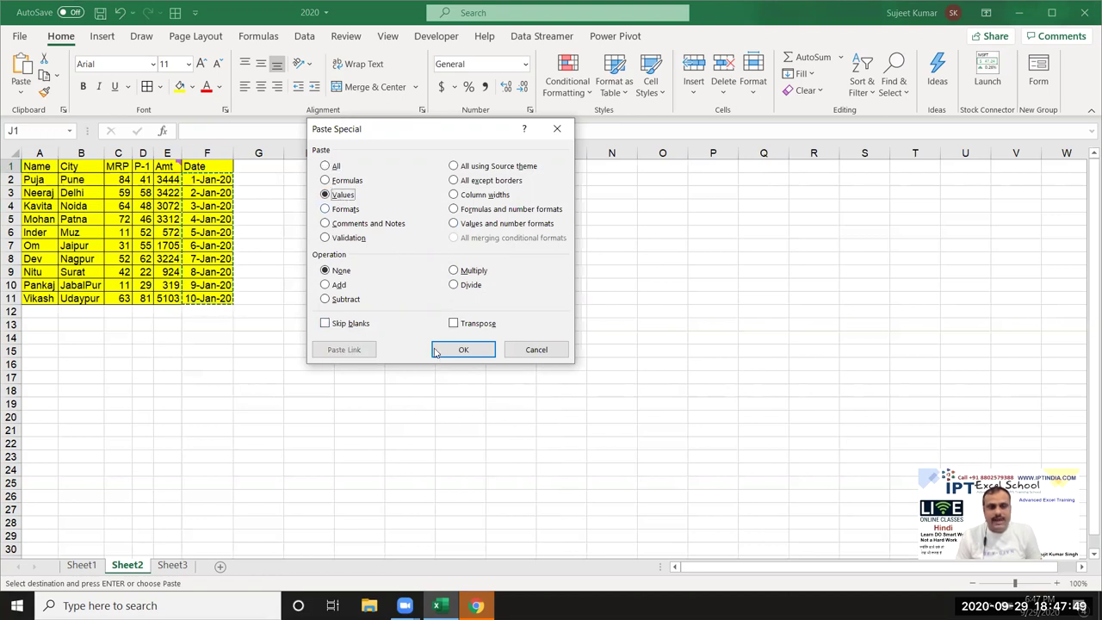
left_click(463, 349)
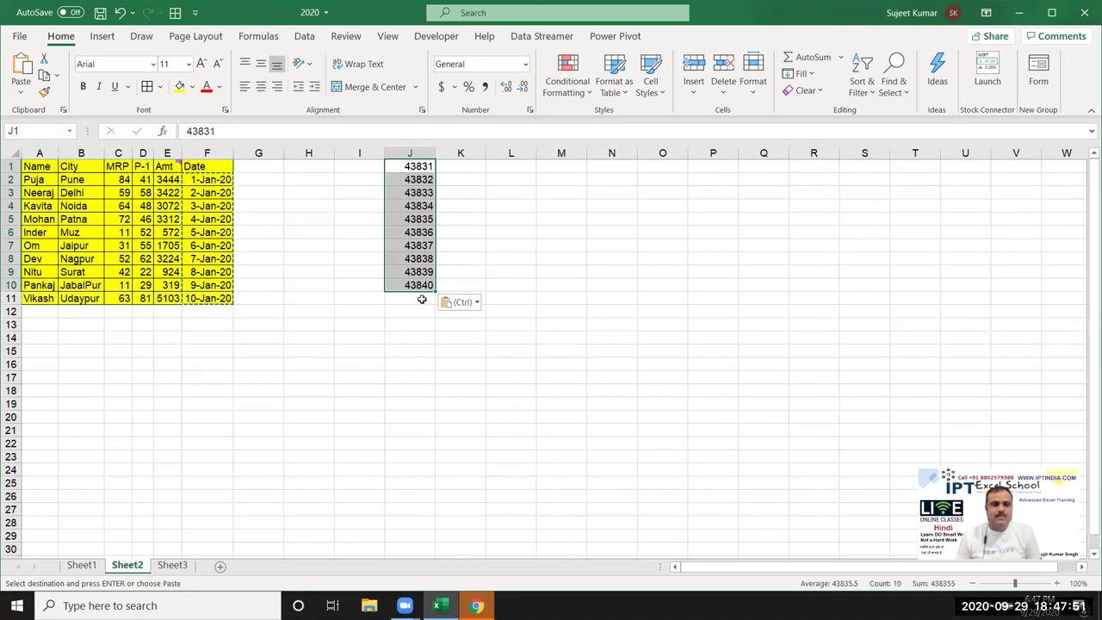
Check the pasted serial numbers and select J1:J10
left_click(421, 209)
left_click(418, 246)
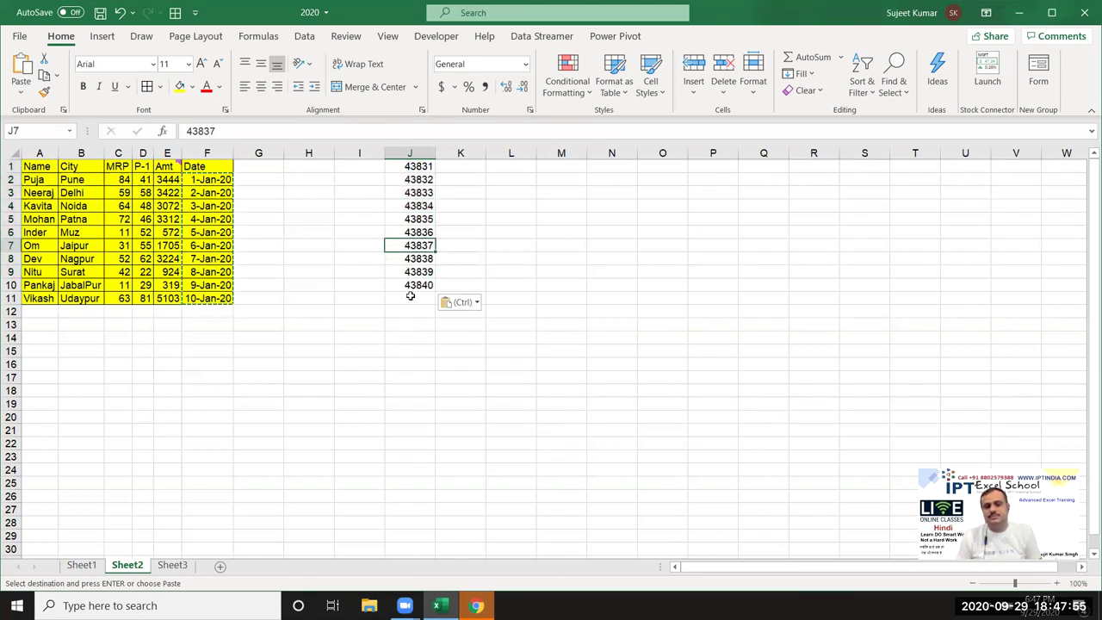
left_click(401, 178)
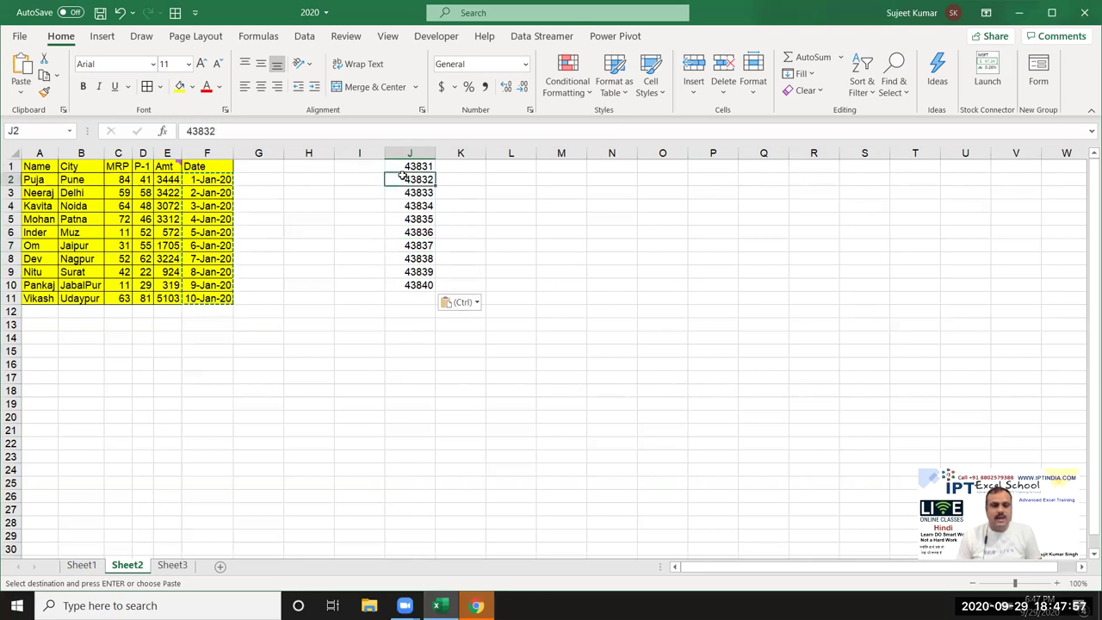
left_click_drag(404, 167, 411, 288)
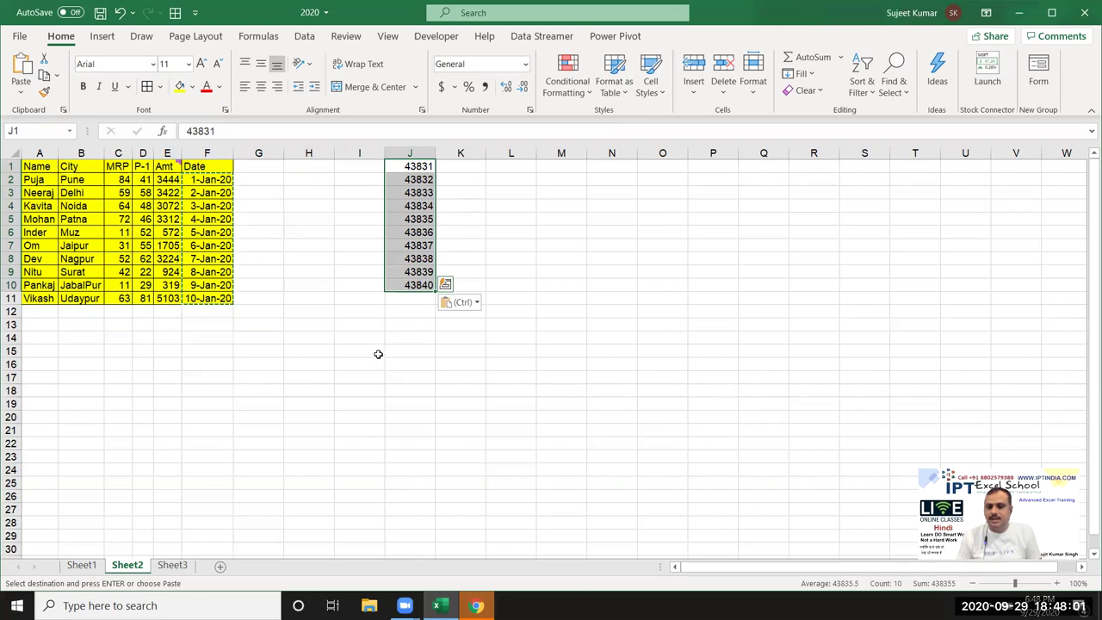
mouse_move(470, 595)
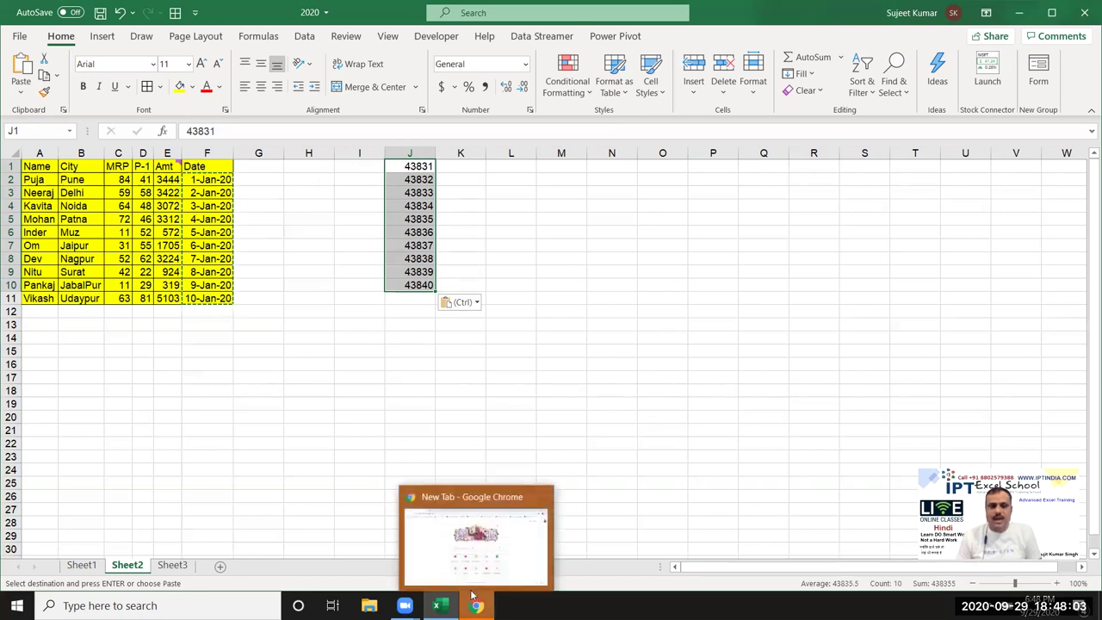
left_click(475, 533)
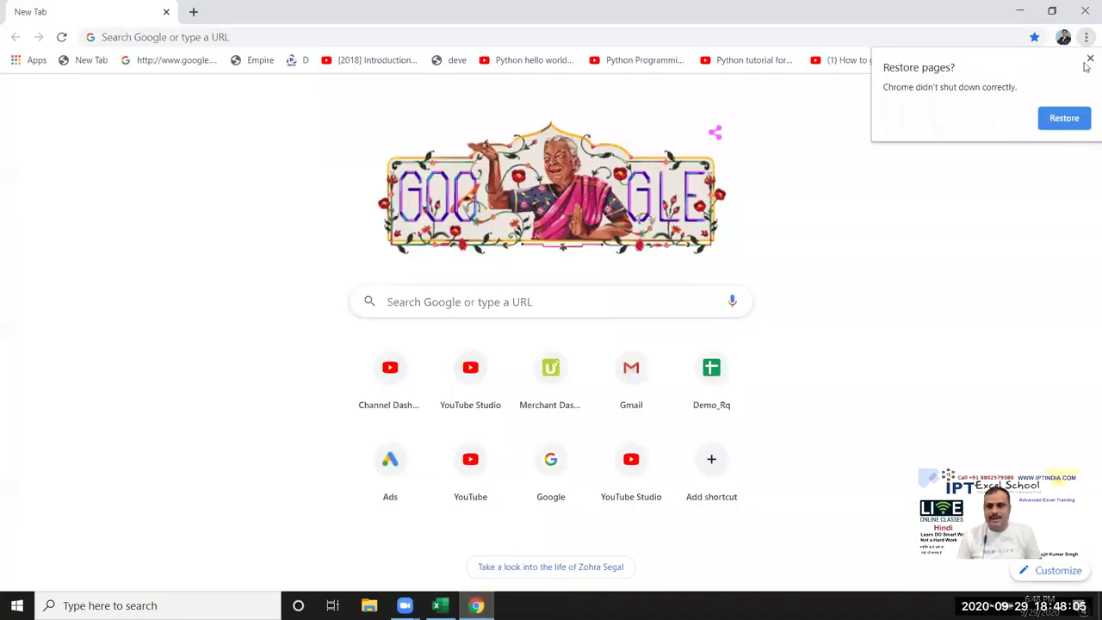
left_click(209, 35)
type("gm")
key("Return")
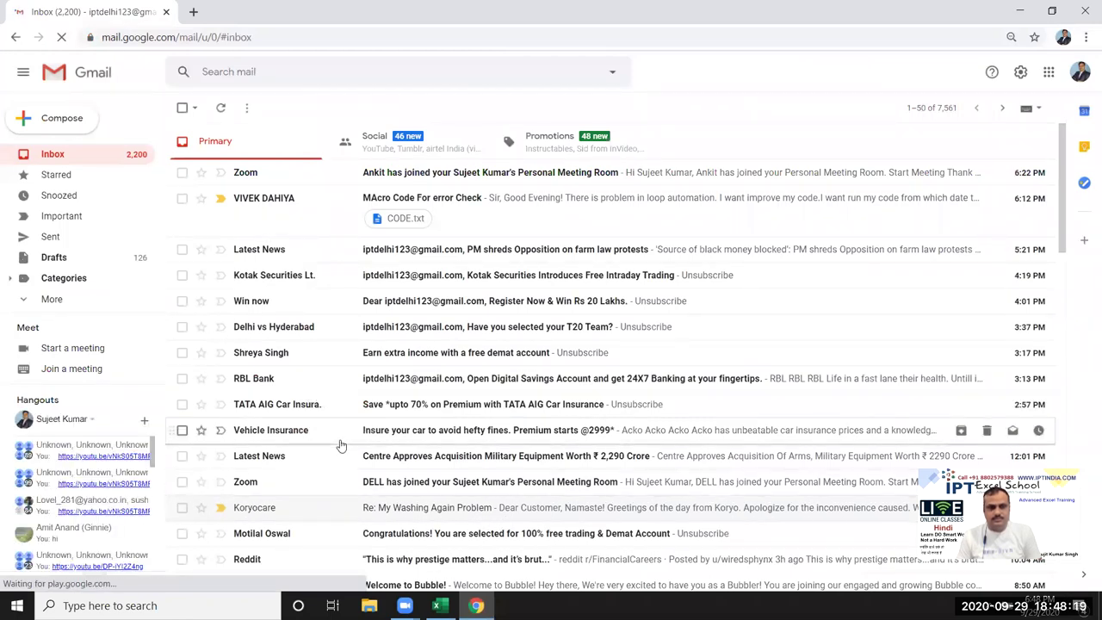
key("alt+Tab")
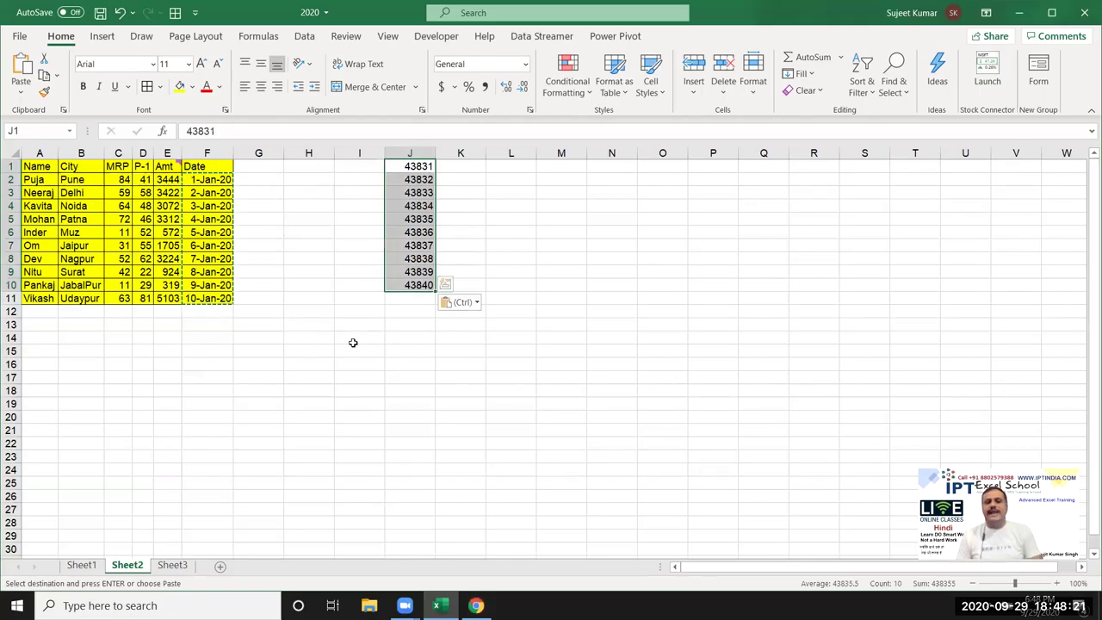
Enter 9/29 in I14 and display it in General format as serial 44103
key("Escape")
left_click(354, 342)
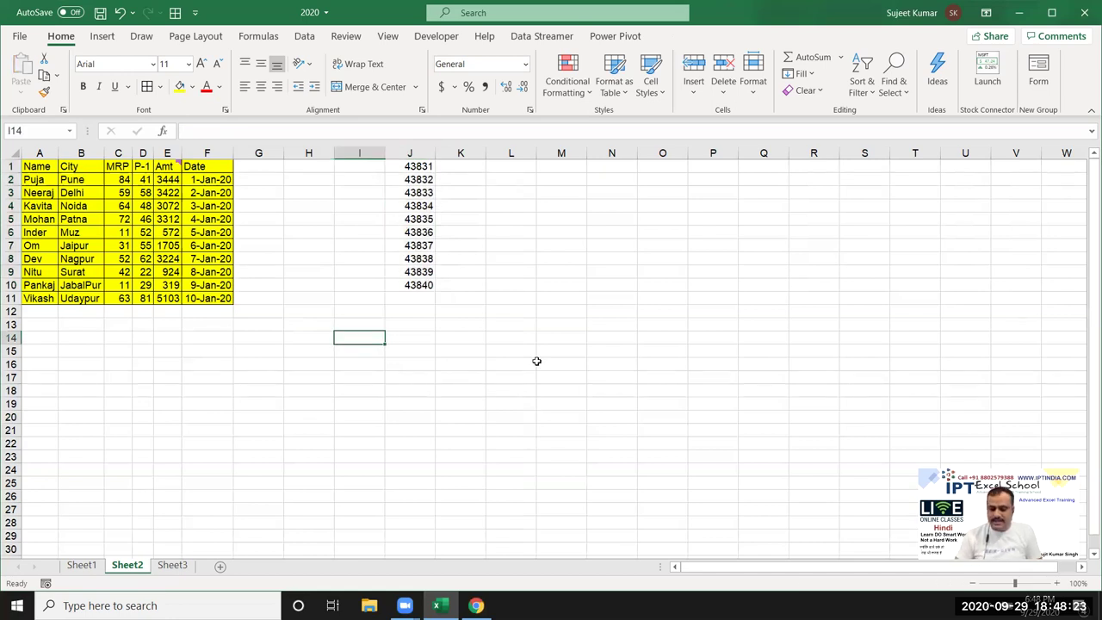
type("9/29")
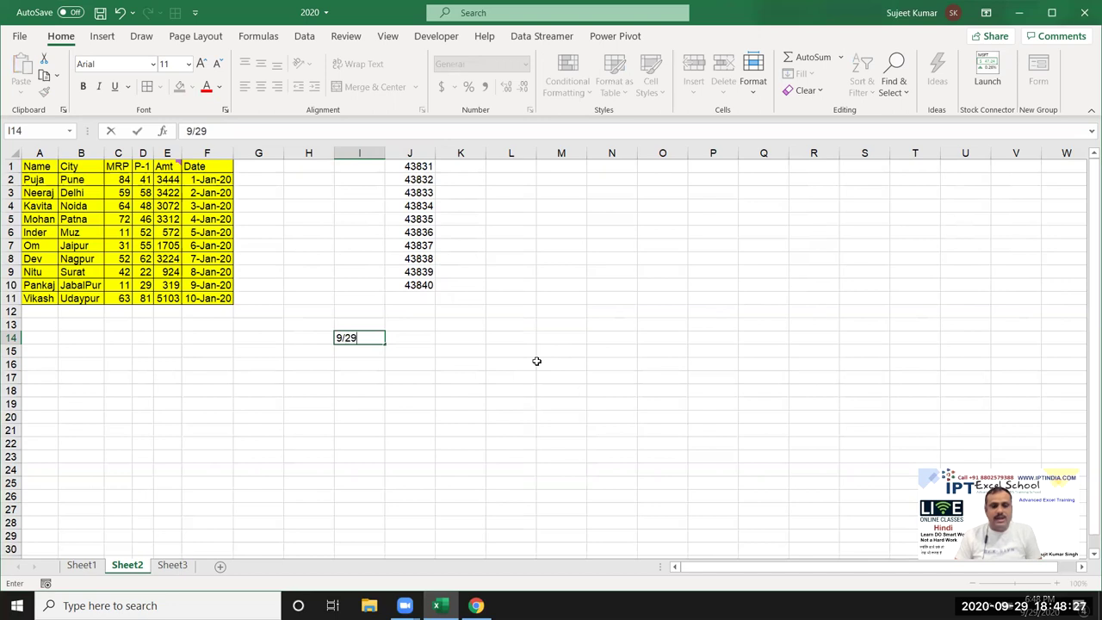
key("Return")
key("Up")
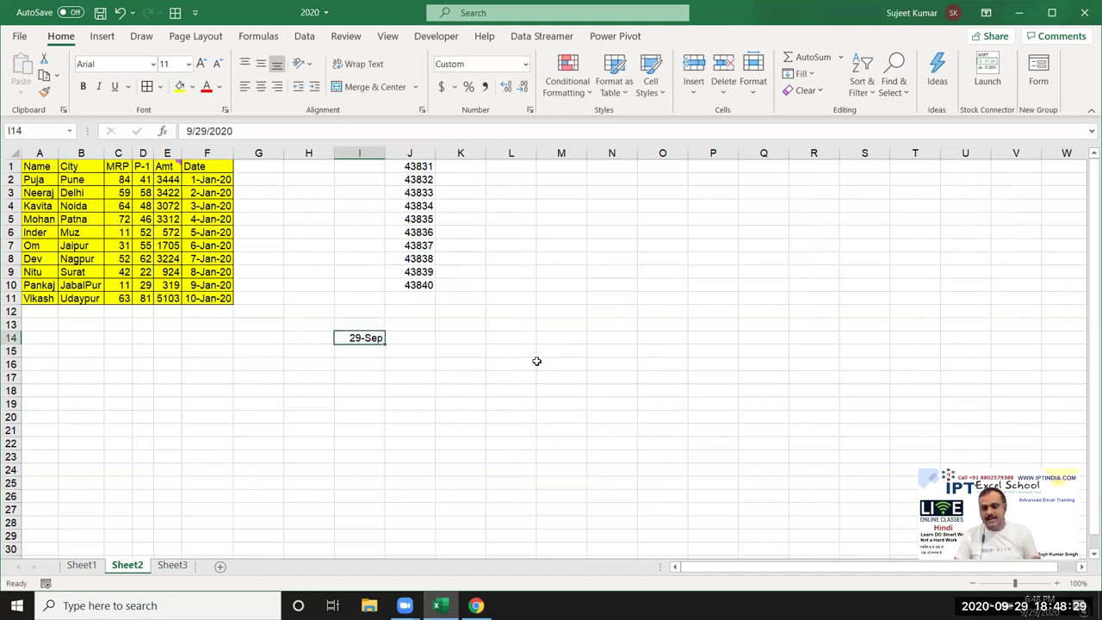
left_click(525, 64)
left_click(492, 90)
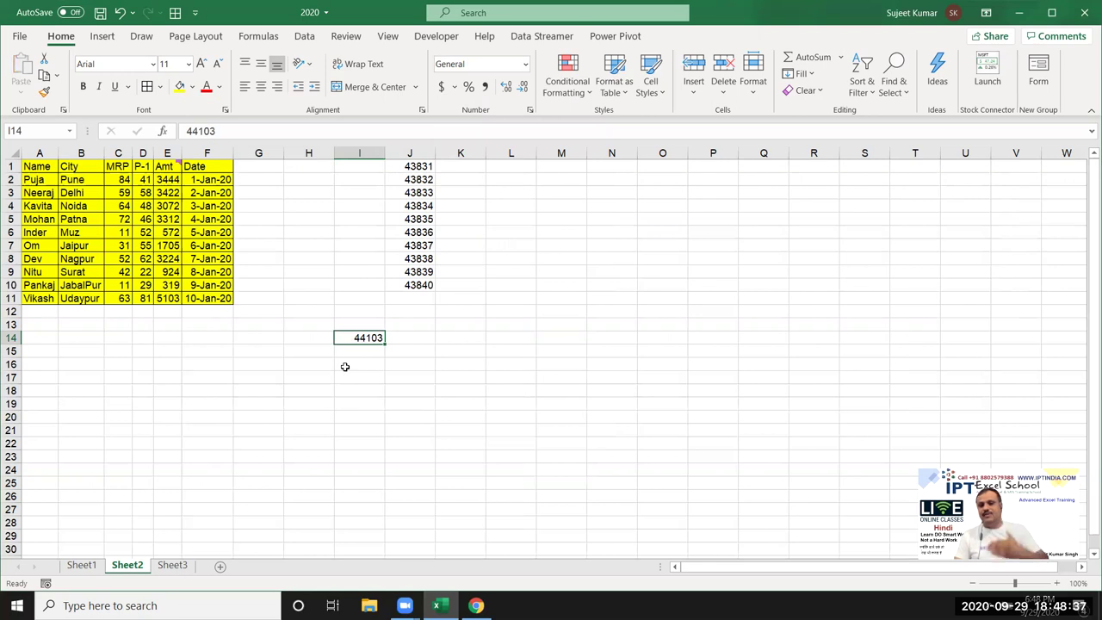
Enter 1 in H15, try 1/1/1900 in H16, then clear H16
left_click(301, 351)
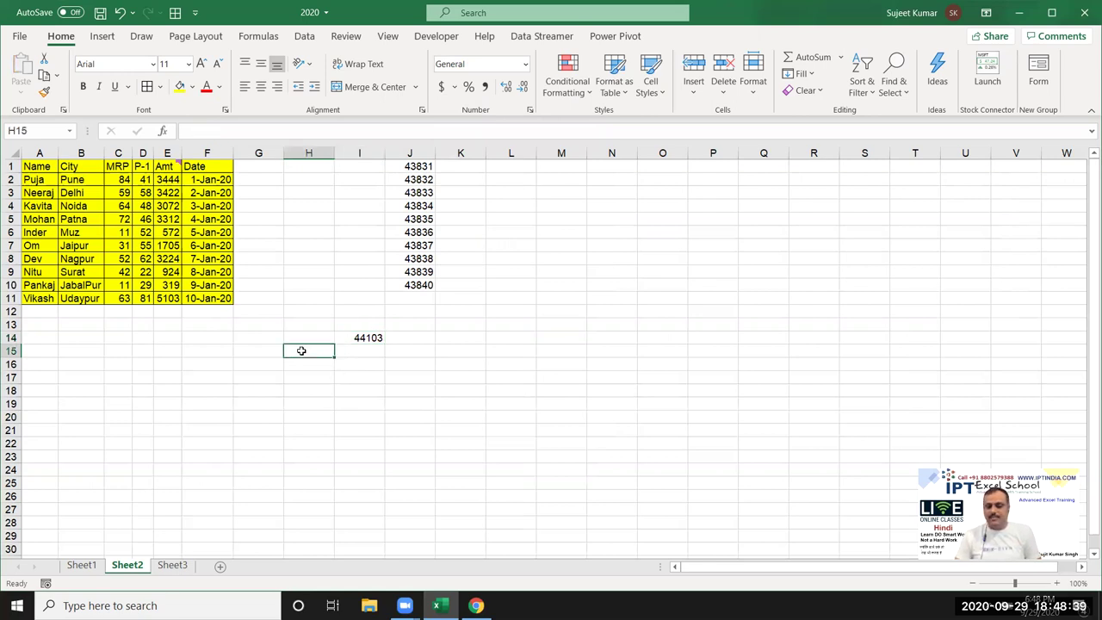
type("1")
key("Return")
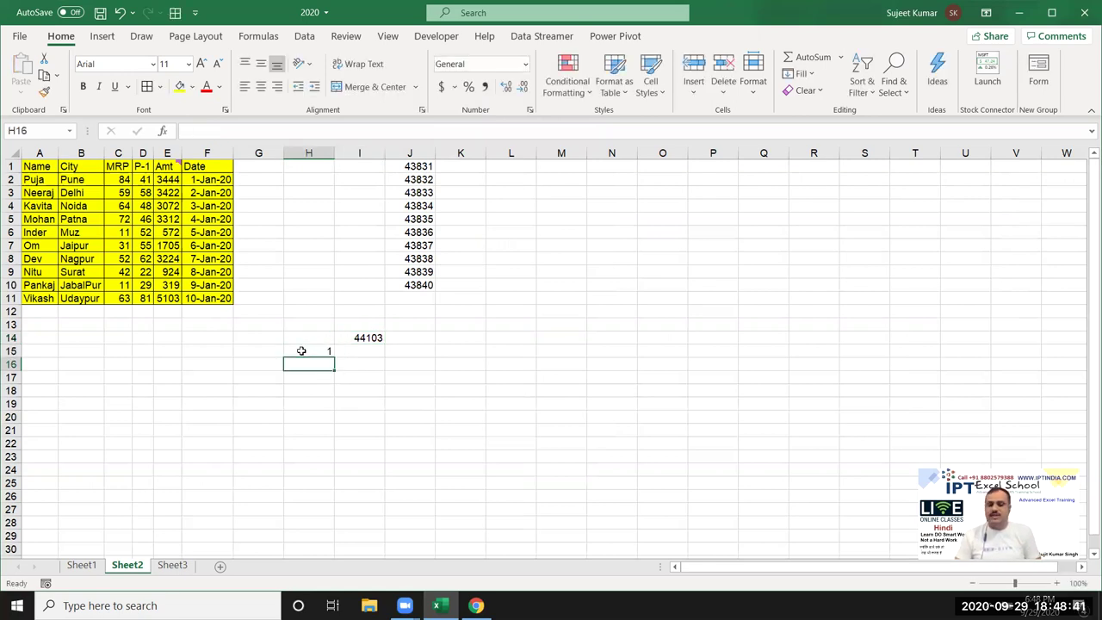
type("1/1/1900")
key("Return")
key("Up")
key("Delete")
Format H15 as a short date, then enter 32 and then 367 to see 1/1/1901
left_click(299, 351)
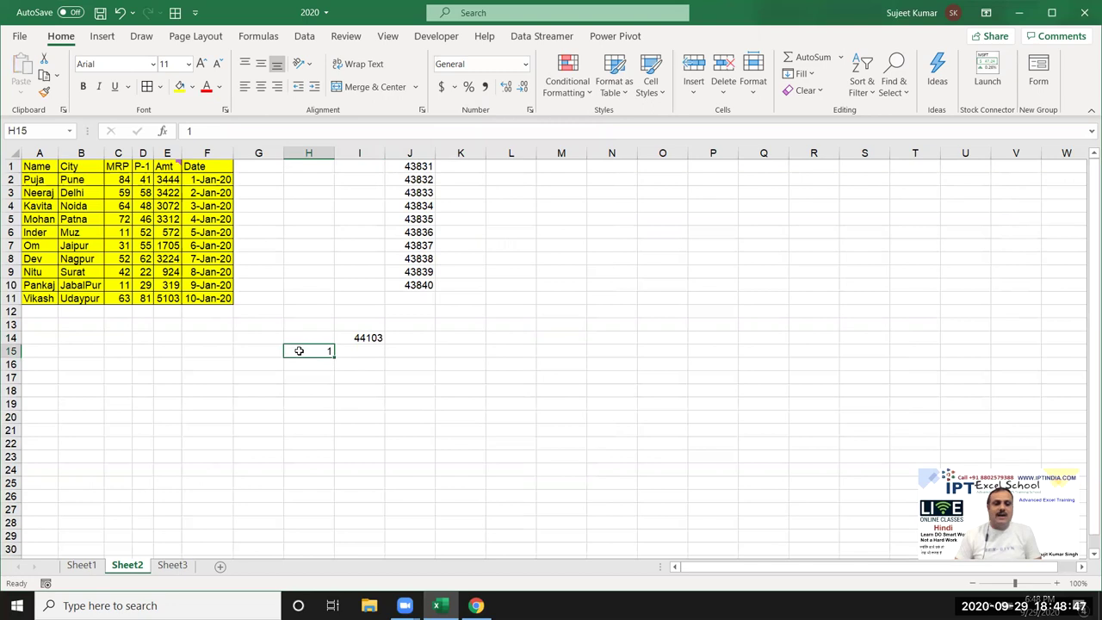
left_click(524, 63)
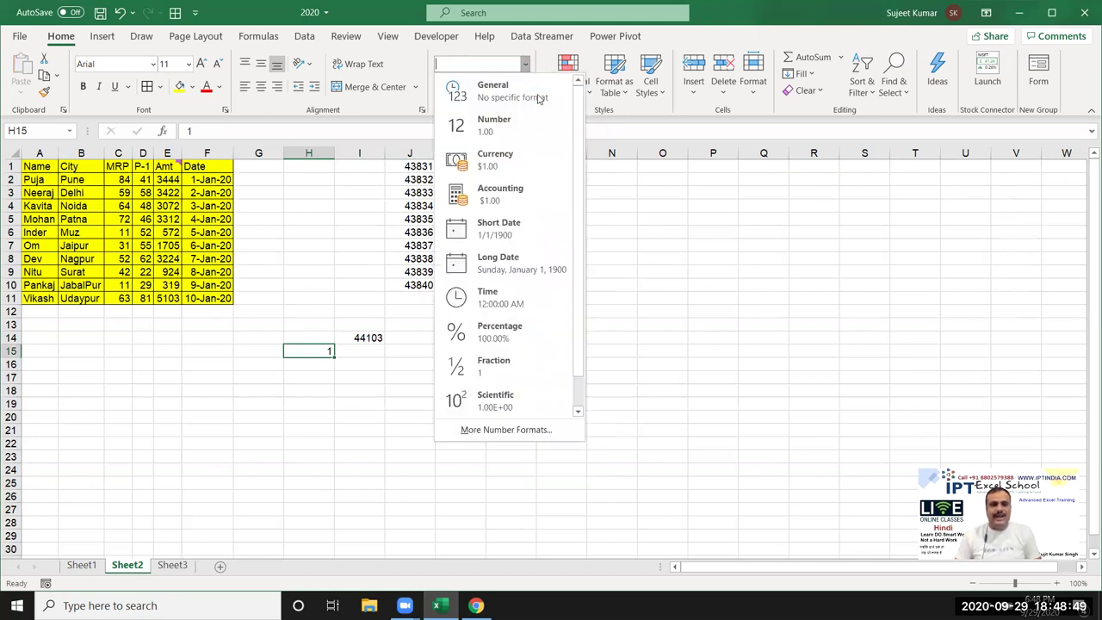
left_click(499, 228)
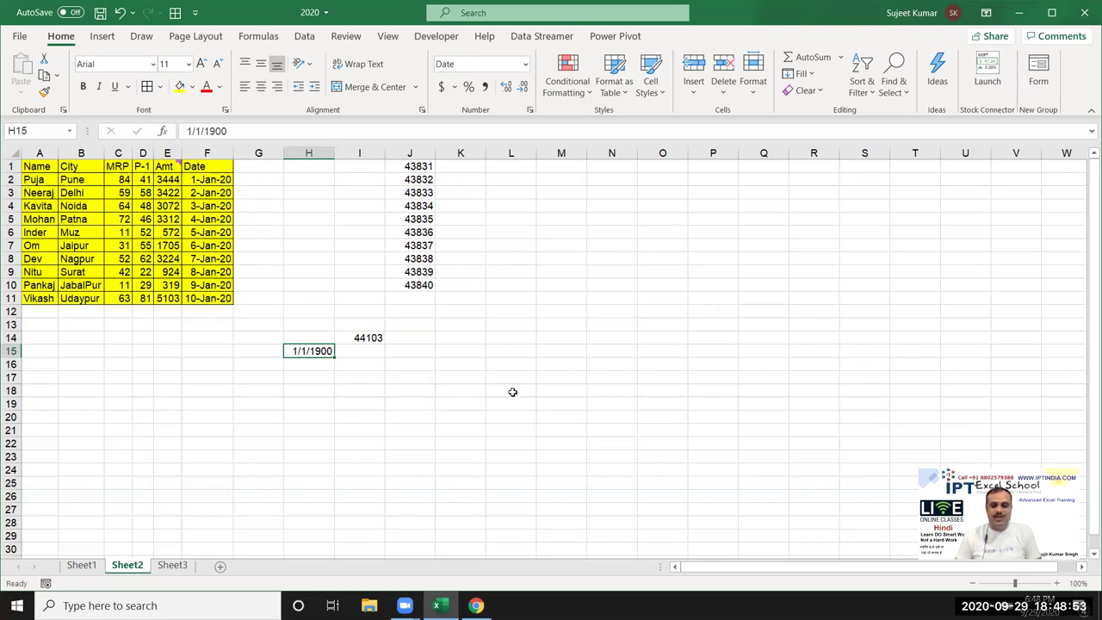
type("32")
key("Return")
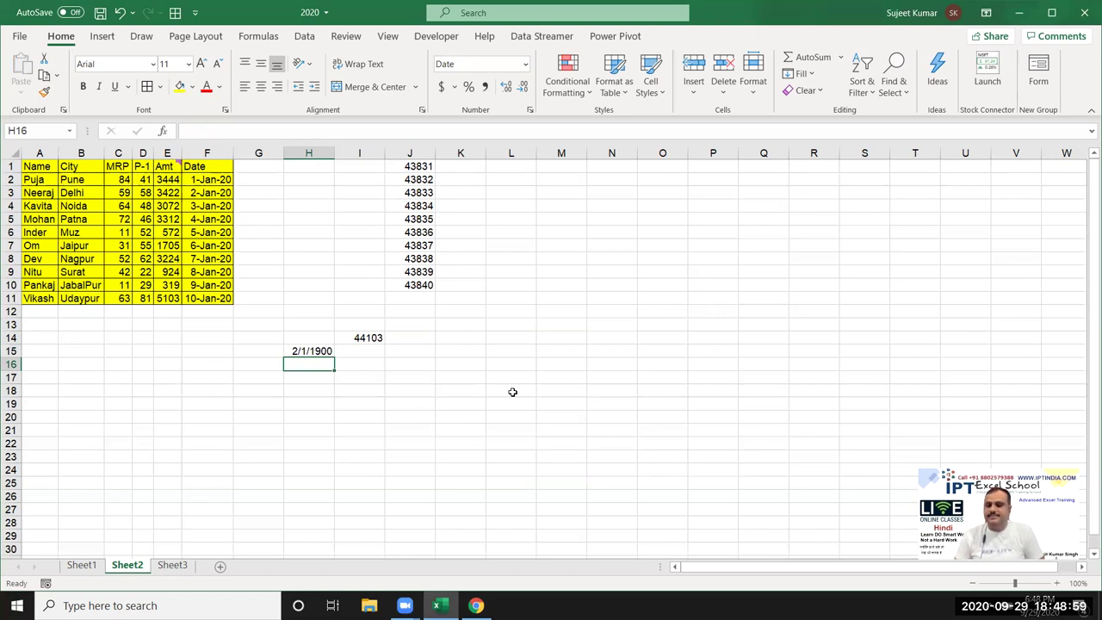
key("Up")
type("3")
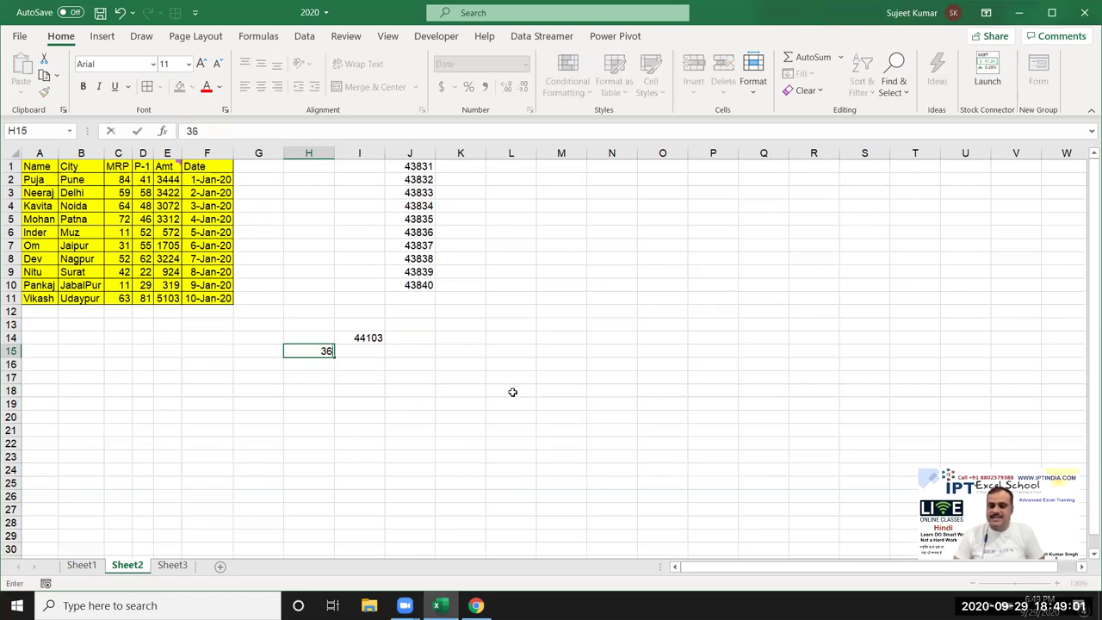
key("Return")
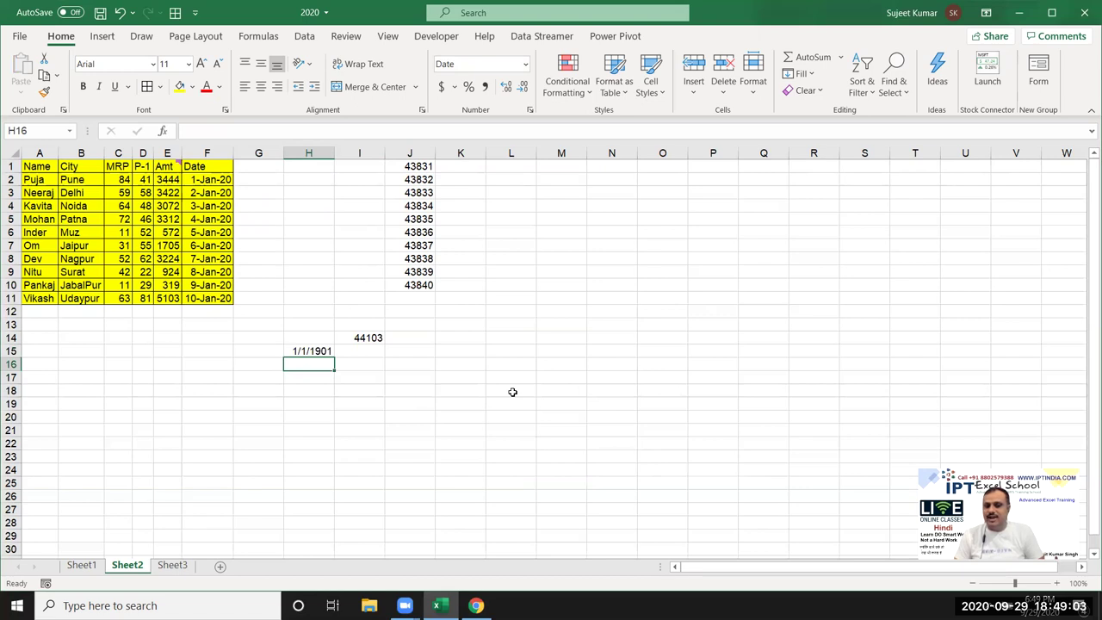
key("Up")
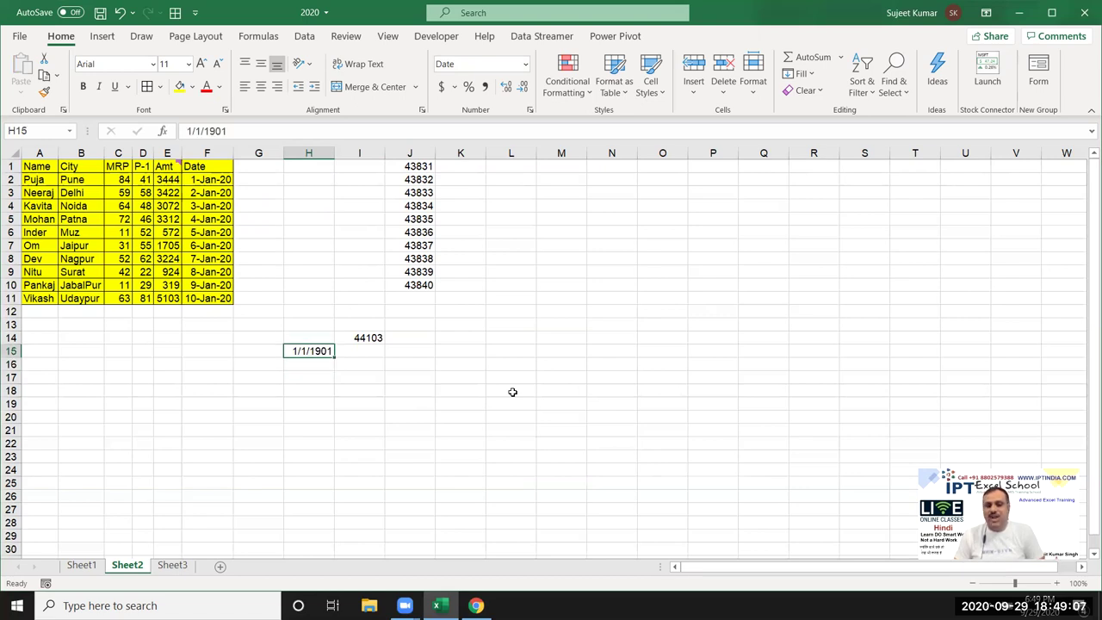
Enter 44103 in H15 so it shows 9/29/2020
type("44103")
key("Return")
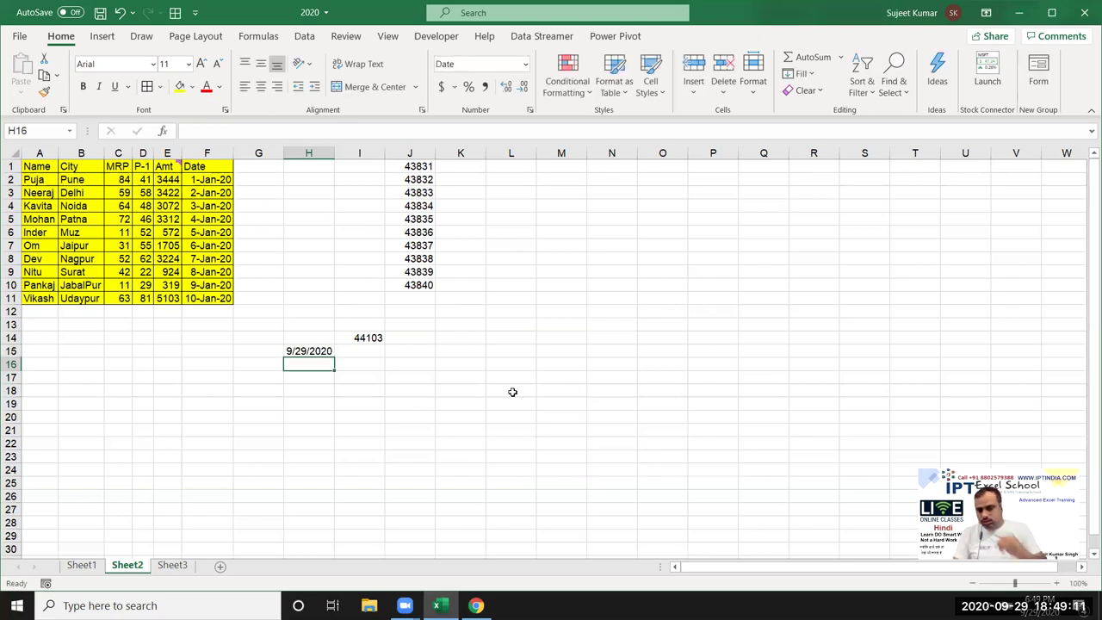
key("Up")
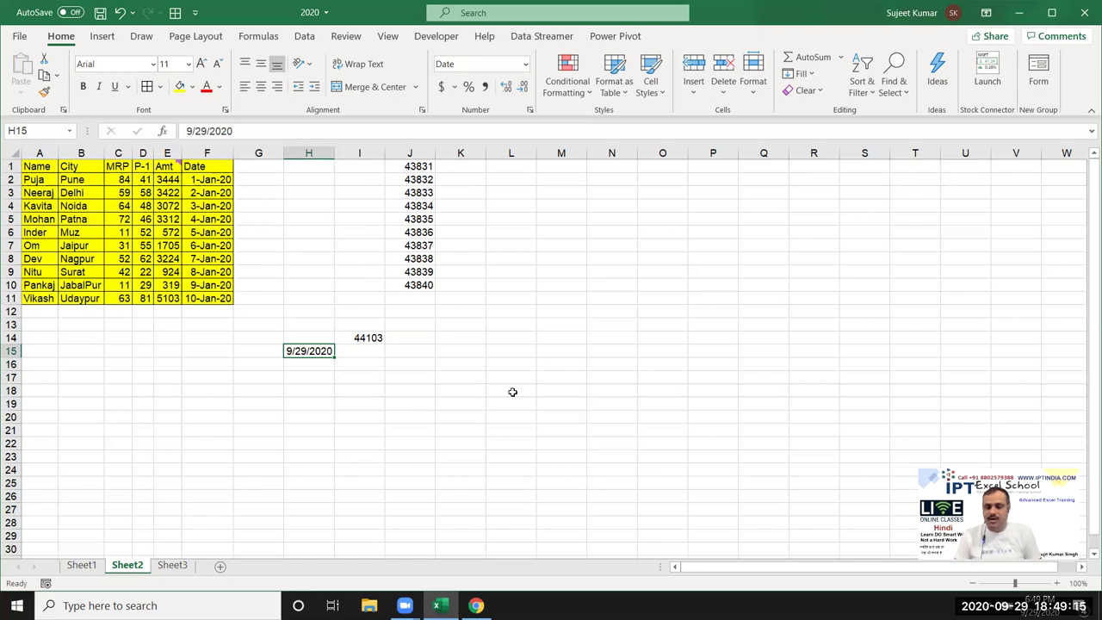
Type 10-oct-856 in J16, correct it to 10-oct-1856, then clear J16
key("Right")
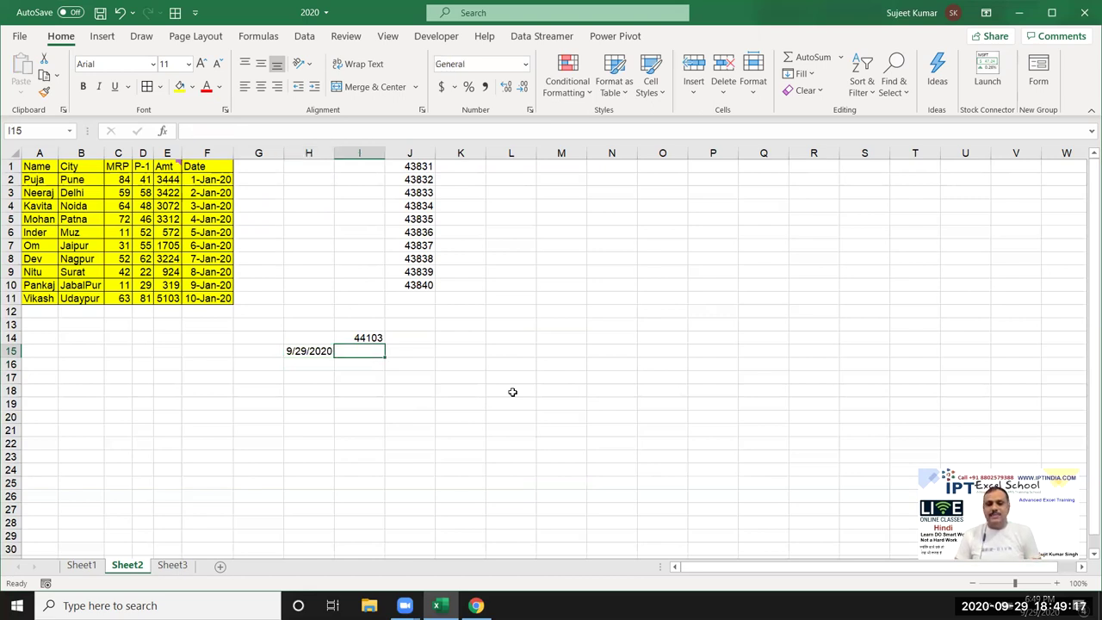
key("Right")
key("Down")
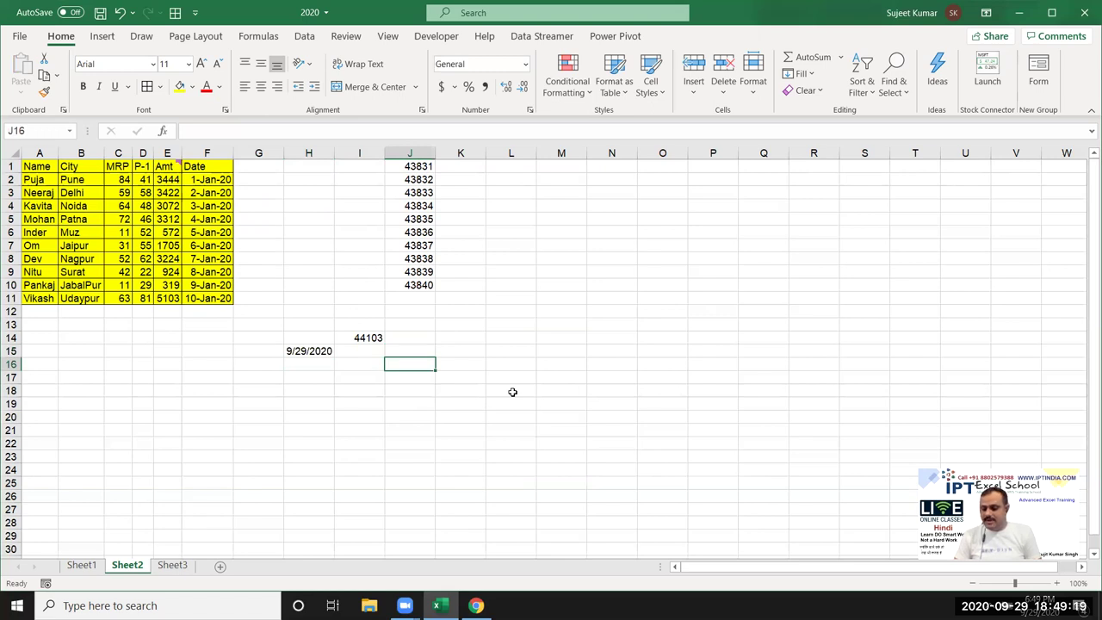
type("10-")
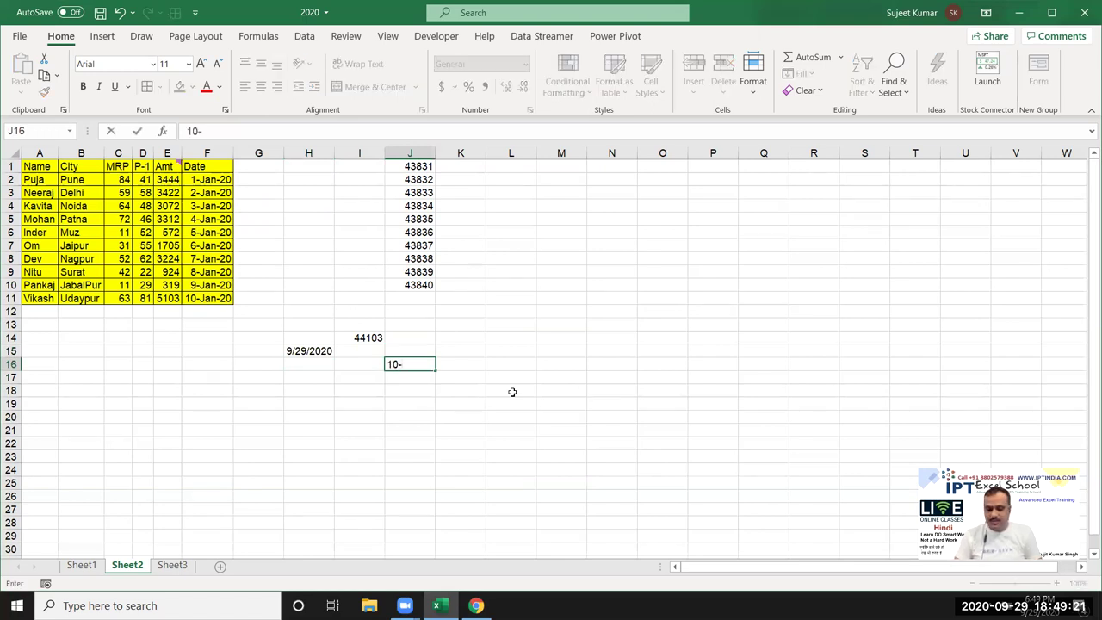
type("oct")
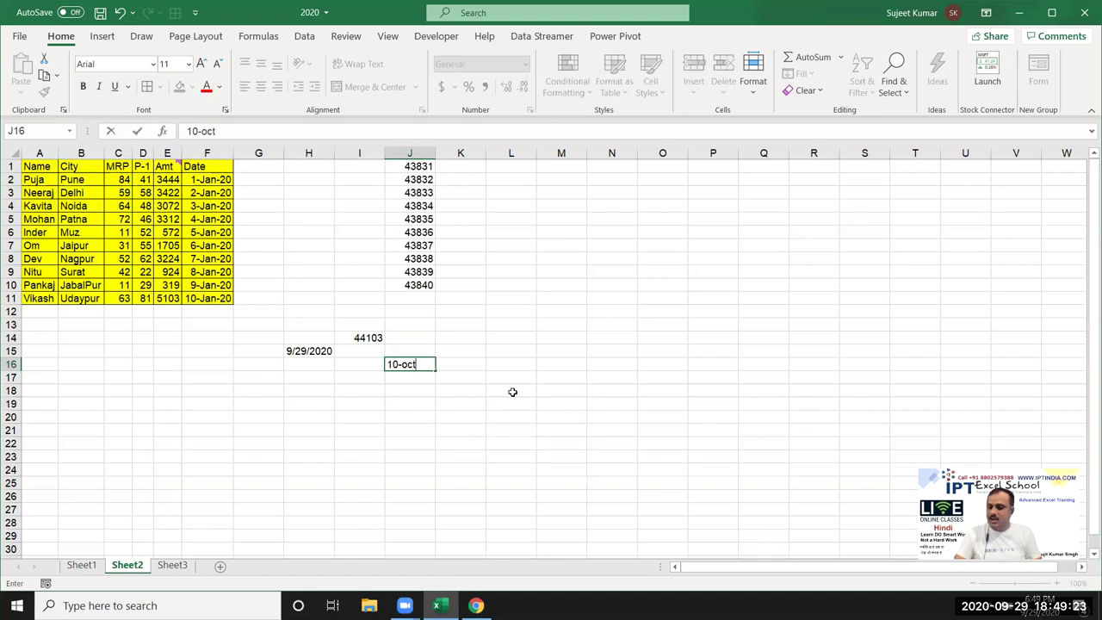
type("-856")
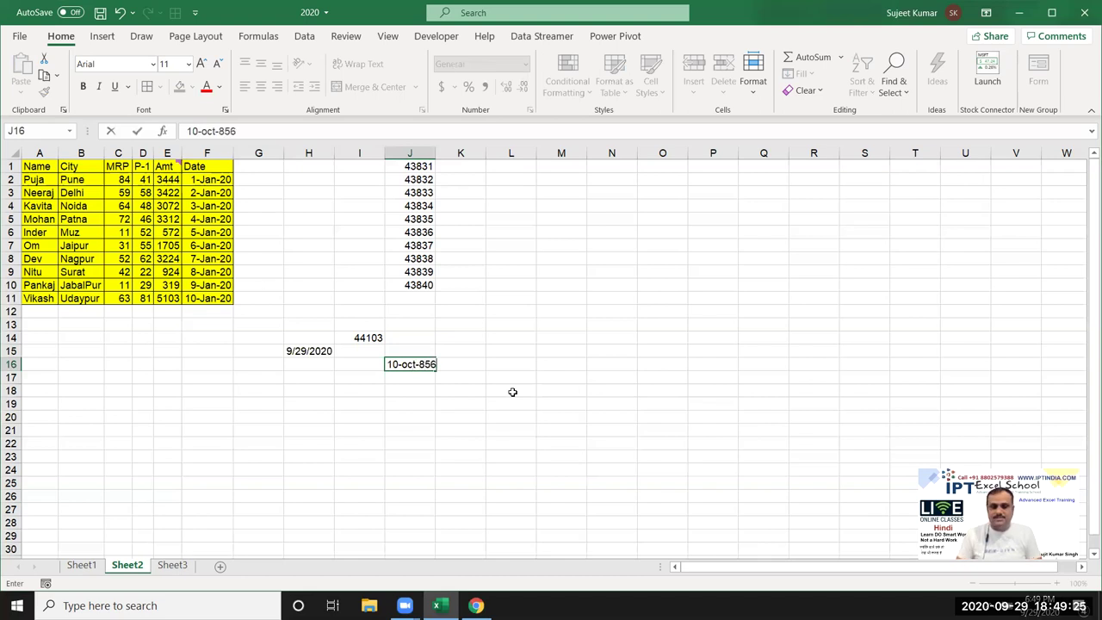
key("Return")
key("Up")
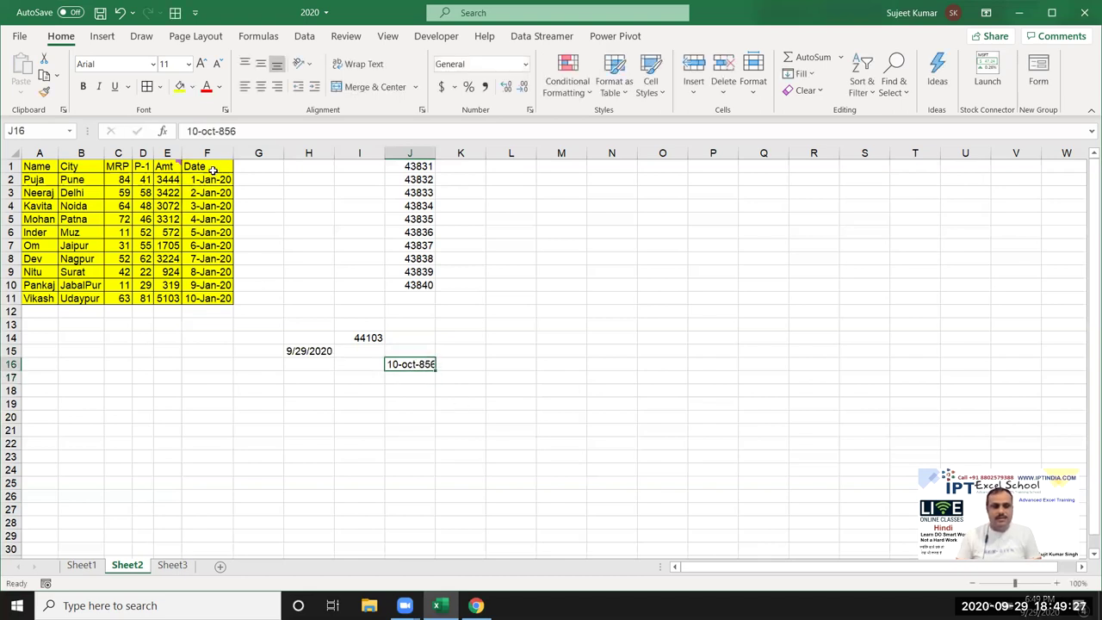
left_click(220, 131)
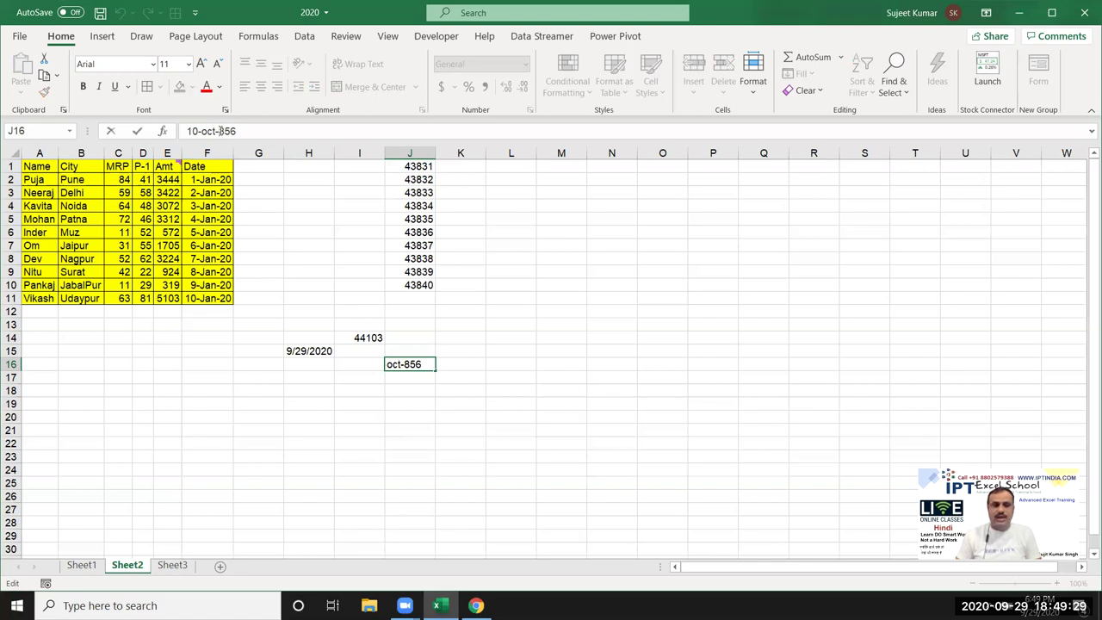
type("1")
key("Return")
left_click(405, 364)
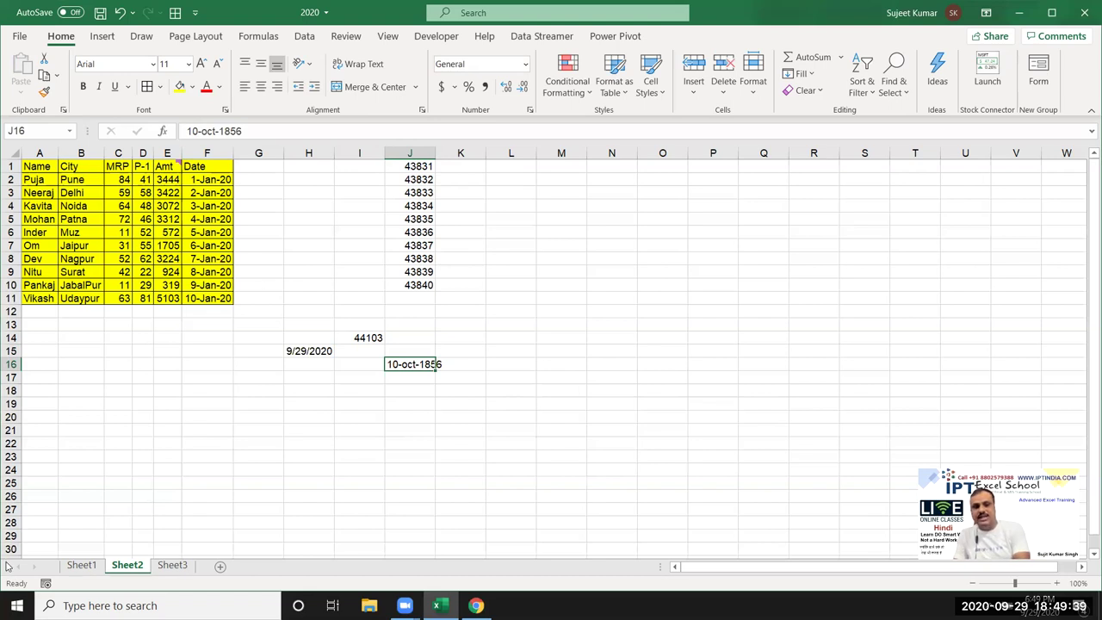
key("Delete")
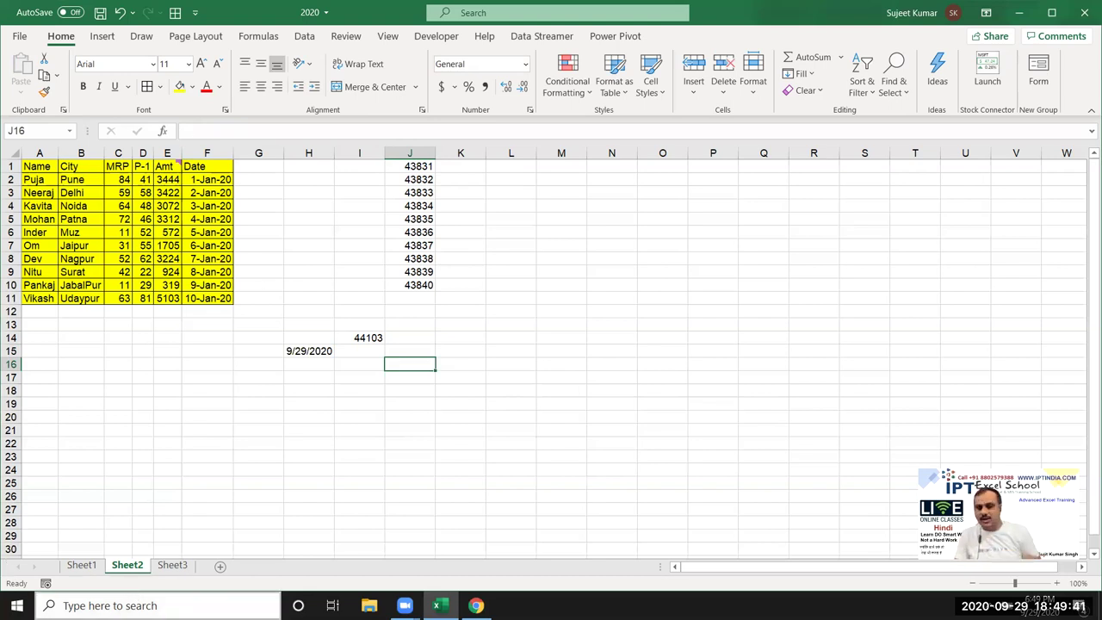
Apply the day-month-year date format to H15 and type 123asd in H19
left_click(302, 351)
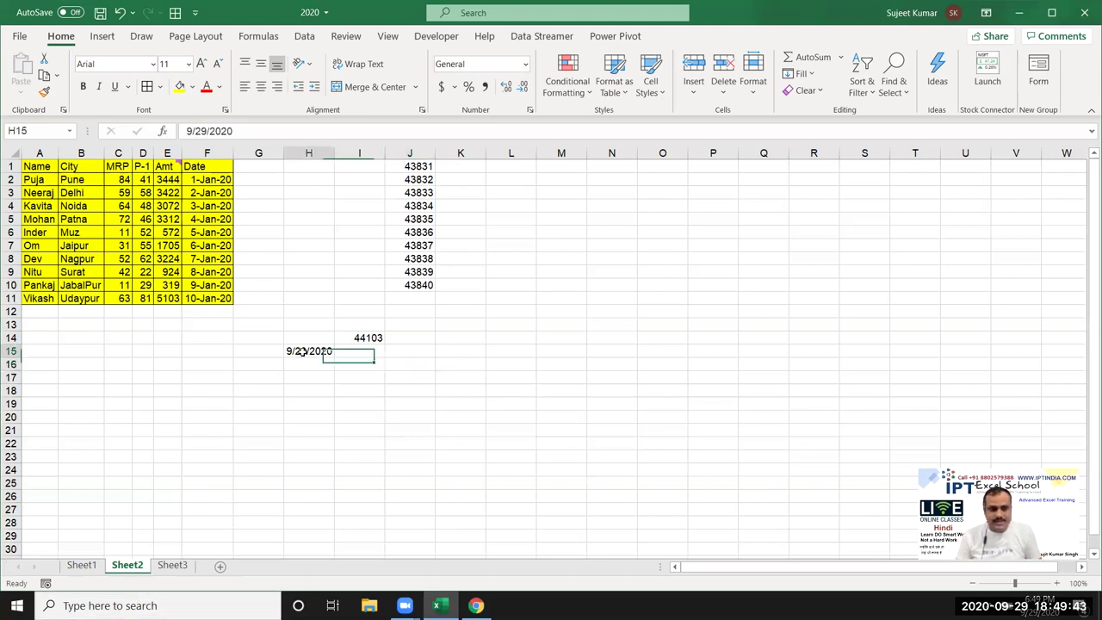
key("ctrl+shift+3")
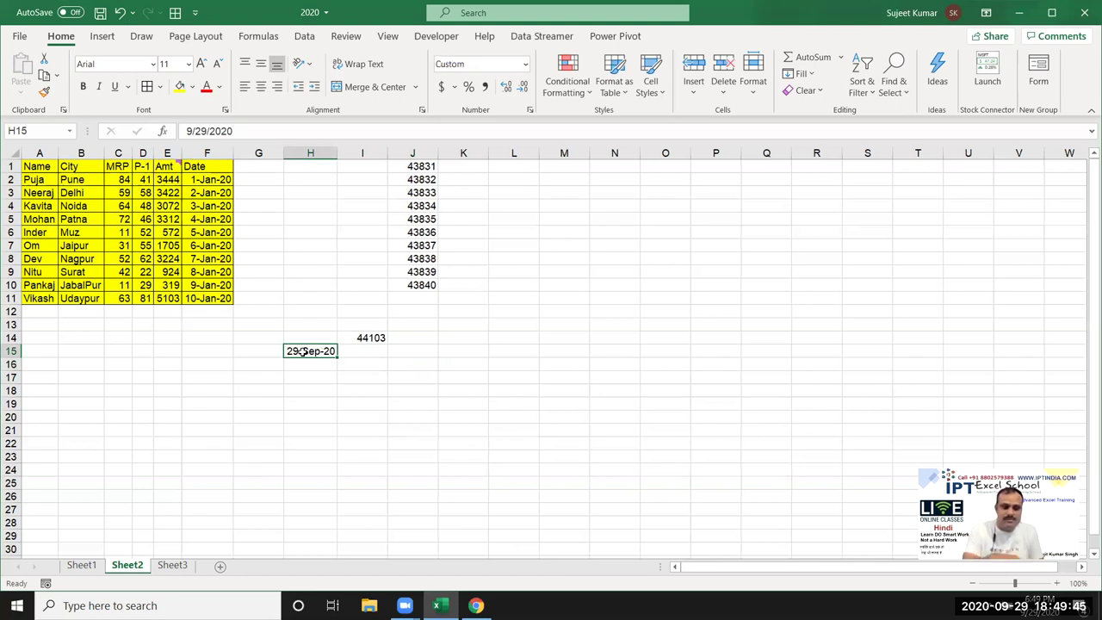
left_click(309, 404)
type("123")
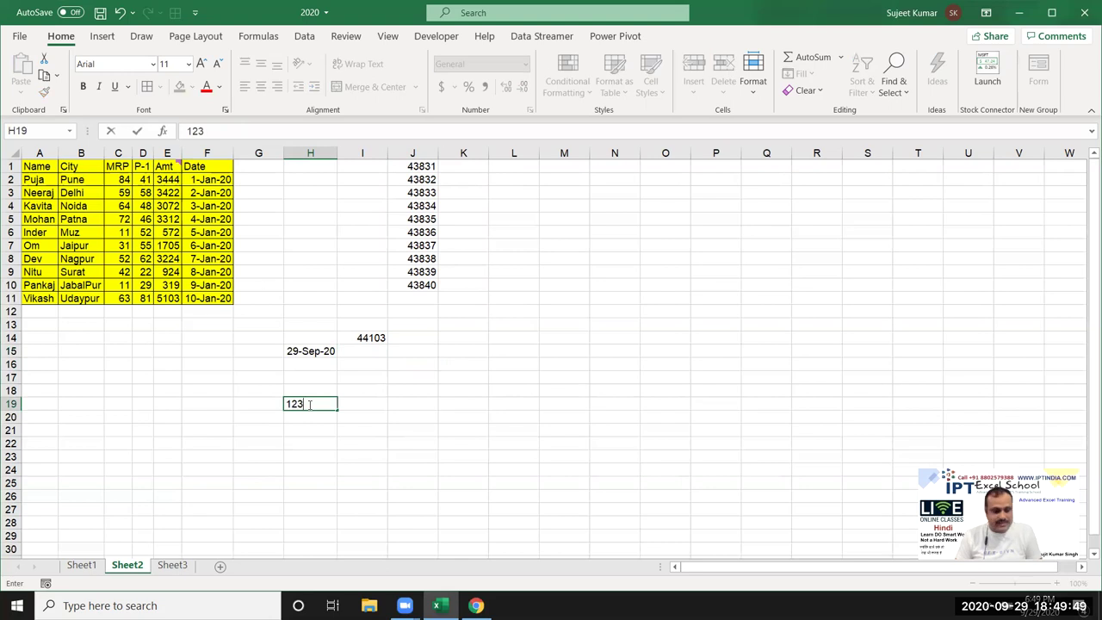
type("asd")
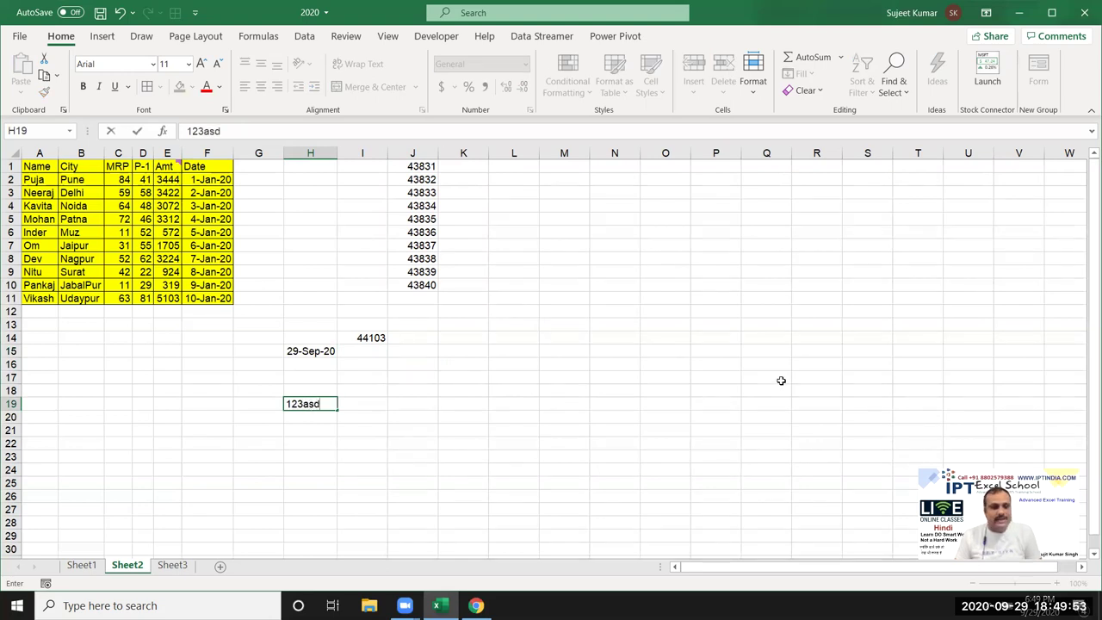
key("Return")
Enter =H19+20 in H20, which returns #VALUE!
type("=")
key("Up")
type("+")
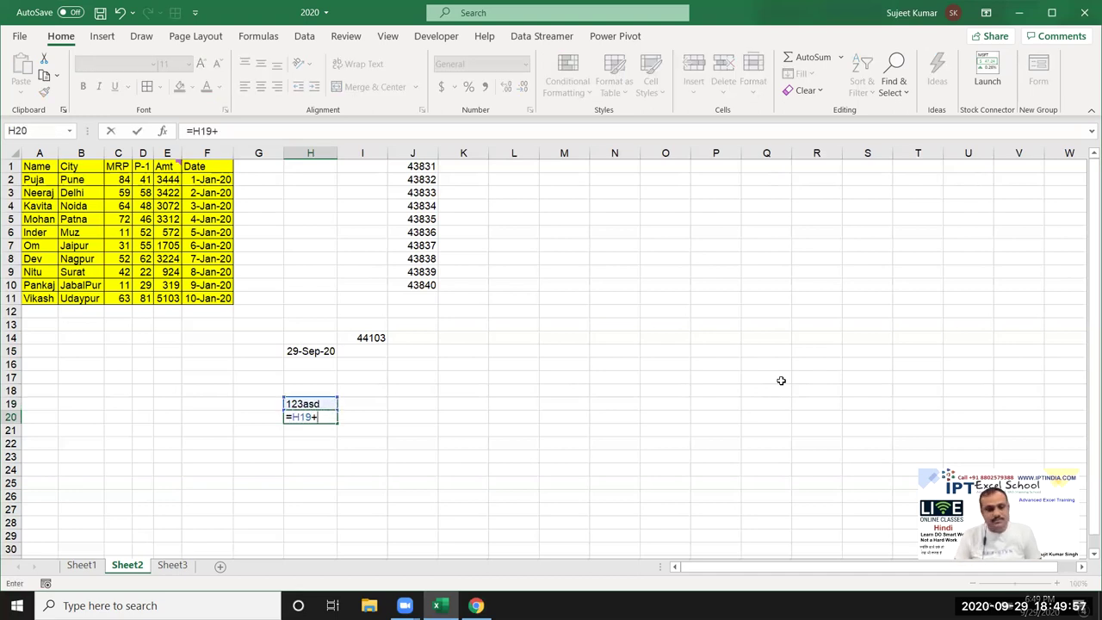
type("20")
key("Return")
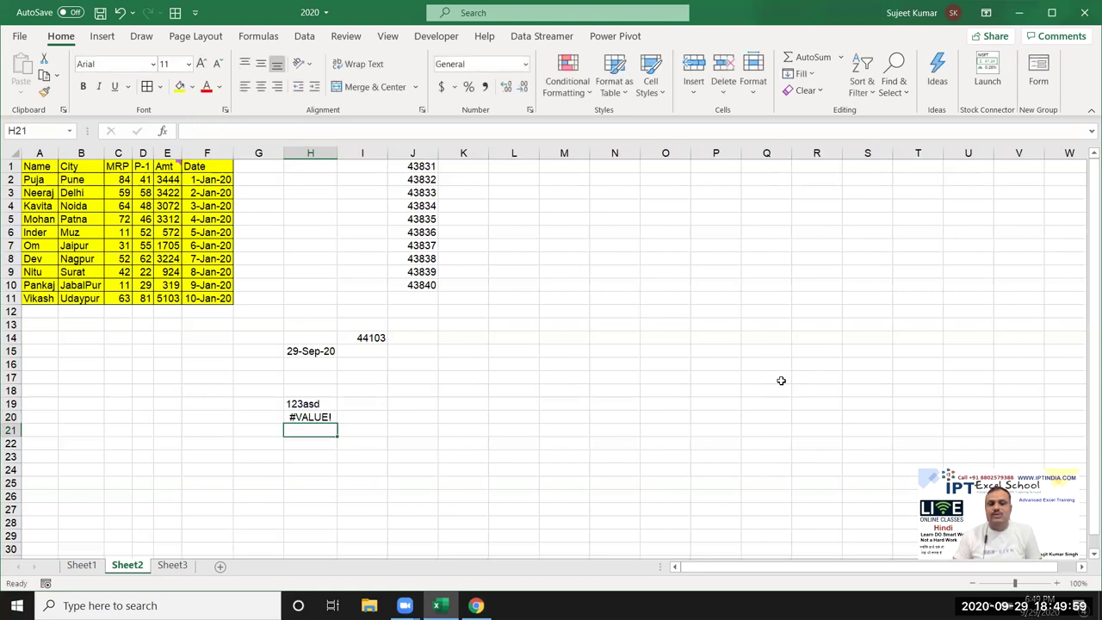
key("Up")
key("Up")
key("Up")
key("Up")
key("Up")
key("Up")
Enter the formula =H15+20 in I15
key("Right")
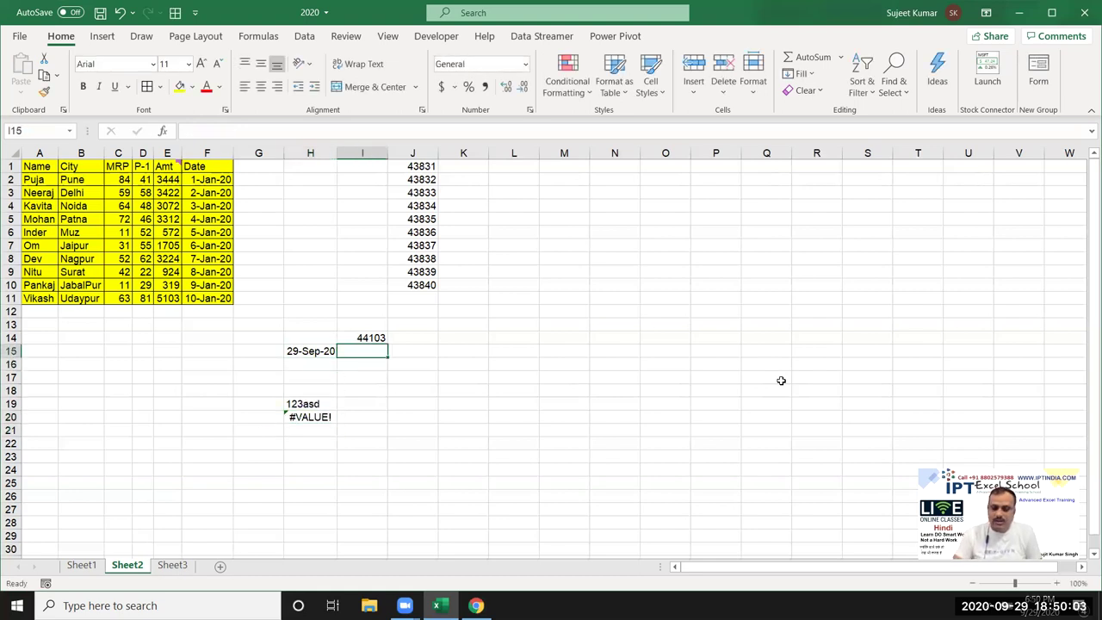
type("=")
key("Left")
type("+20")
key("Return")
key("Up")
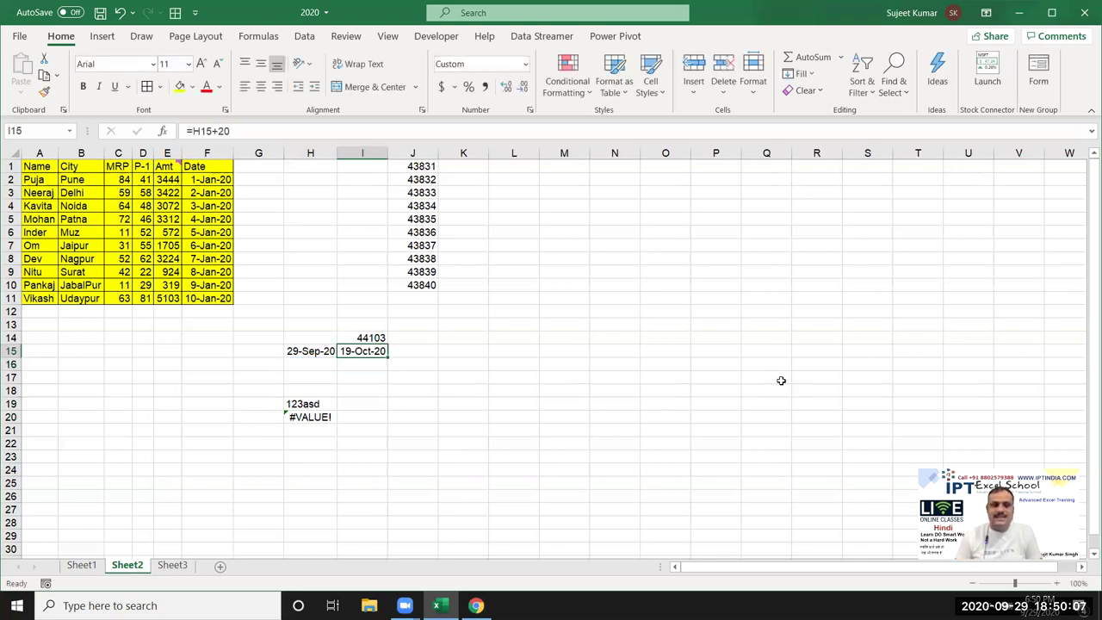
Show H15 and I15 as General serial numbers
key("Left")
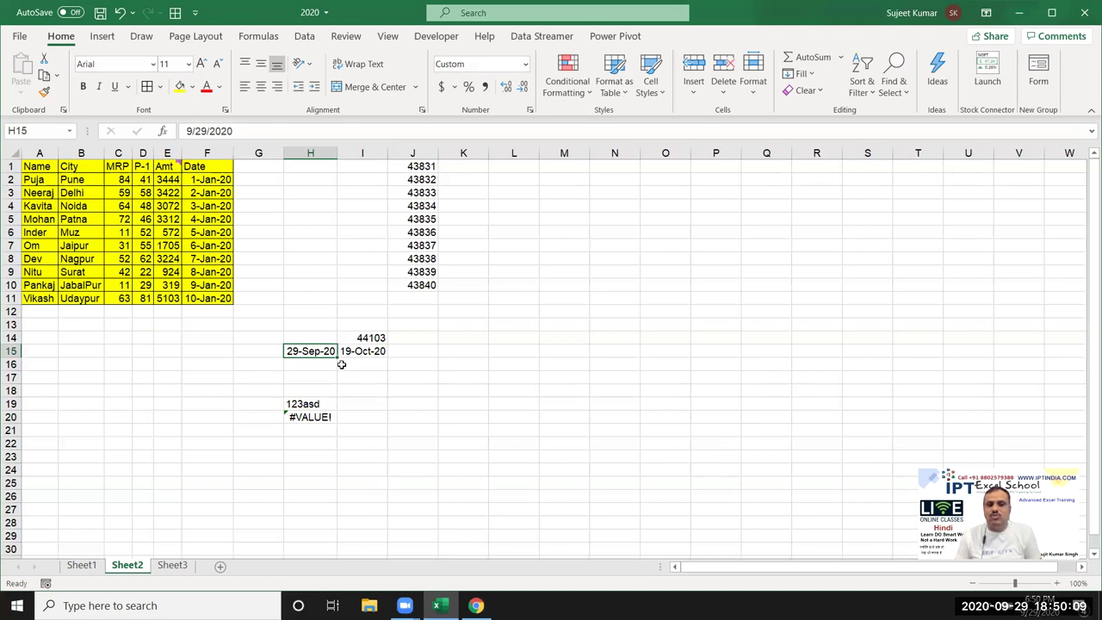
left_click(525, 64)
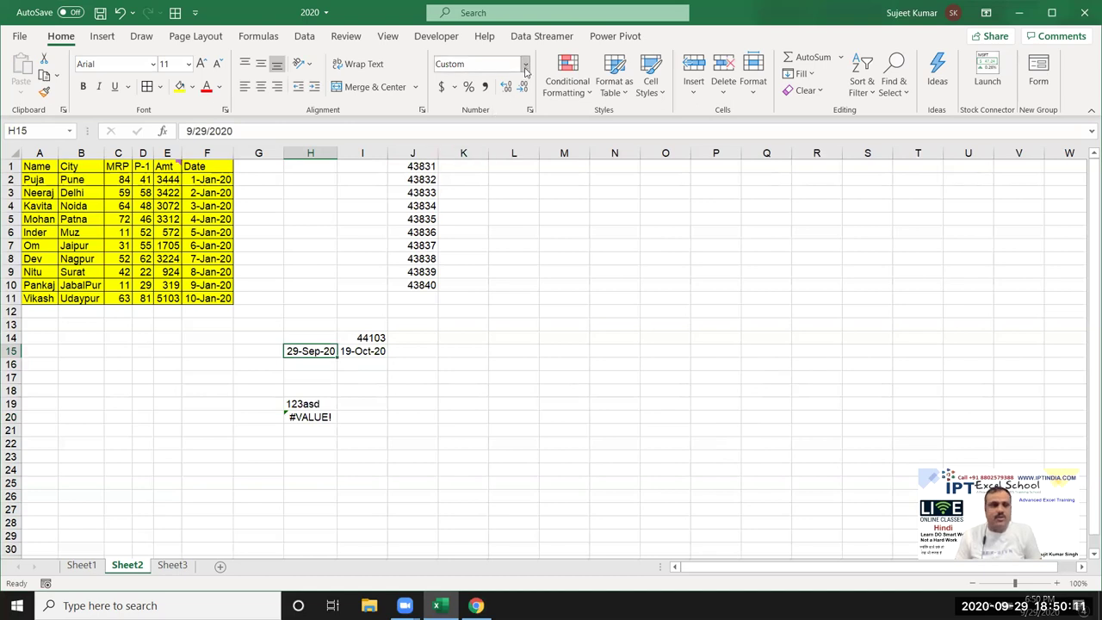
left_click(511, 91)
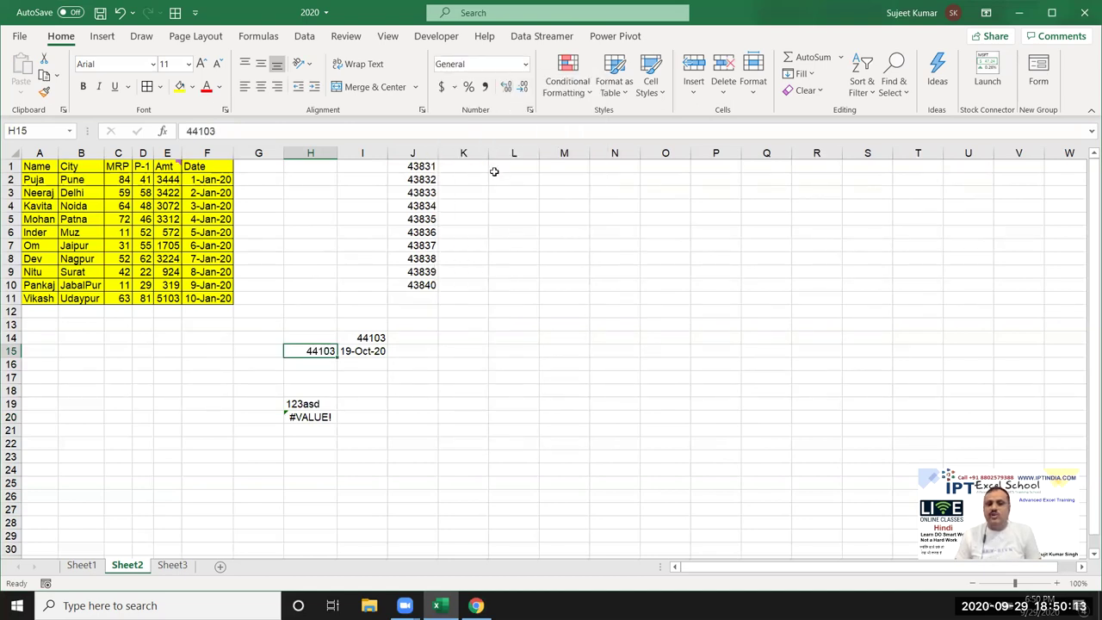
left_click(369, 350)
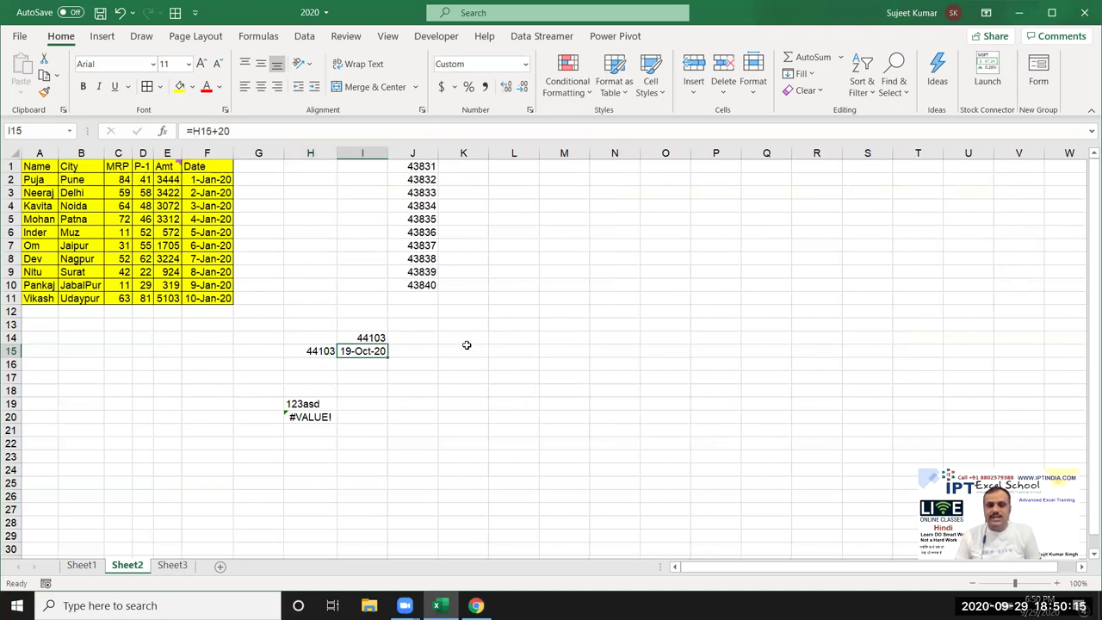
left_click(525, 63)
left_click(498, 92)
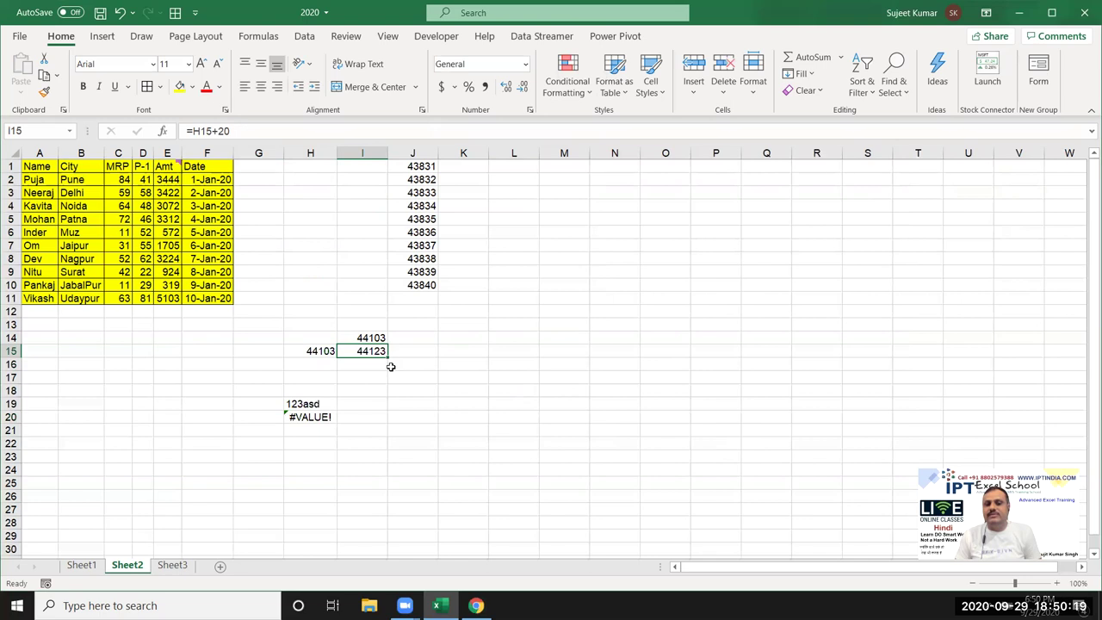
Format H15:I15 as Short Date, showing 9/29/2020 and 10/19/2020
left_click(384, 378)
left_click_drag(320, 351, 356, 351)
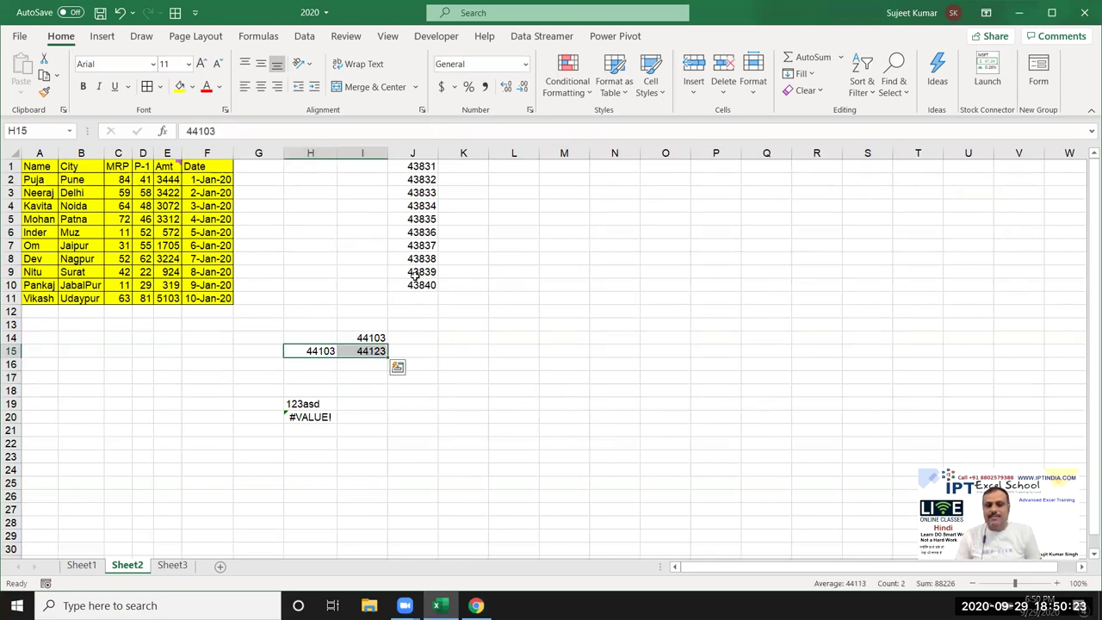
left_click(524, 64)
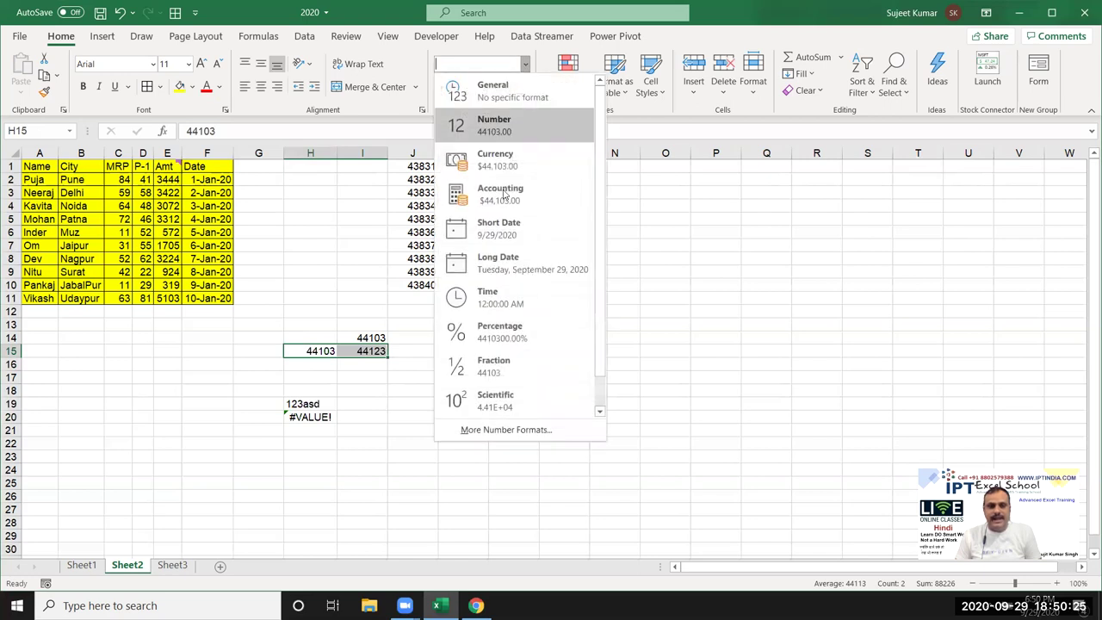
left_click(494, 243)
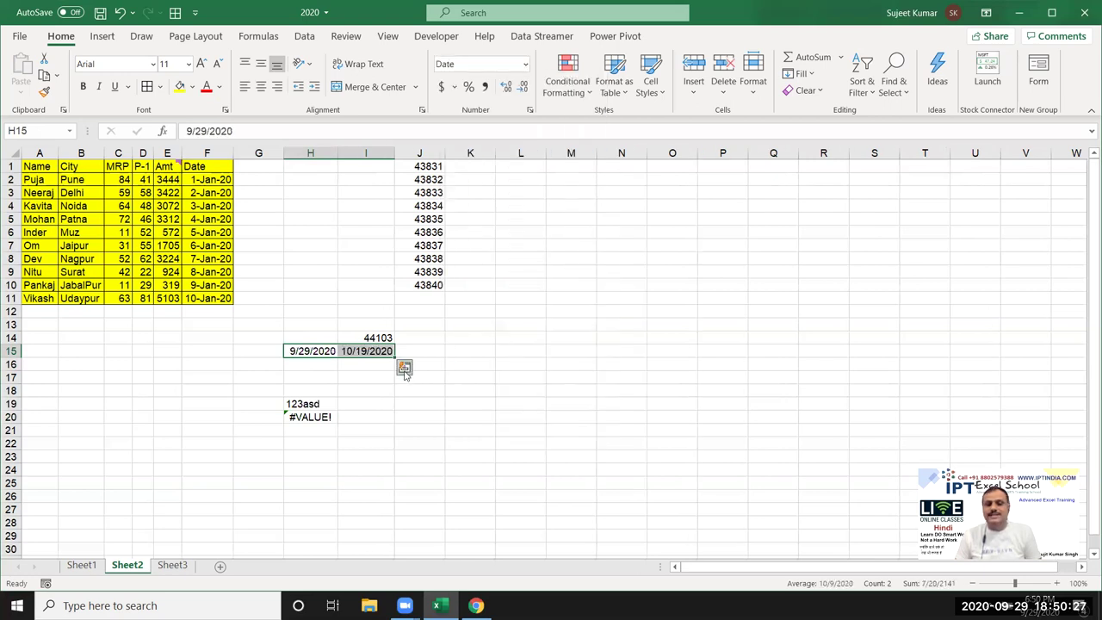
left_click(205, 206)
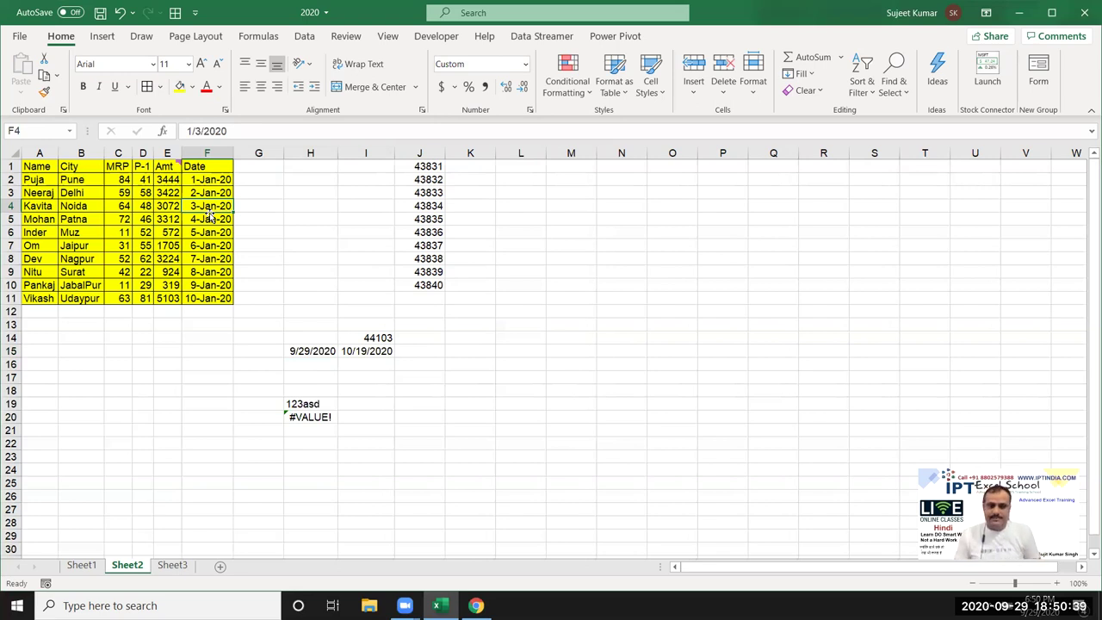
Format J1:J10 with the 14-Mar-12 date style, then select the Date column F1:F11
left_click(416, 283)
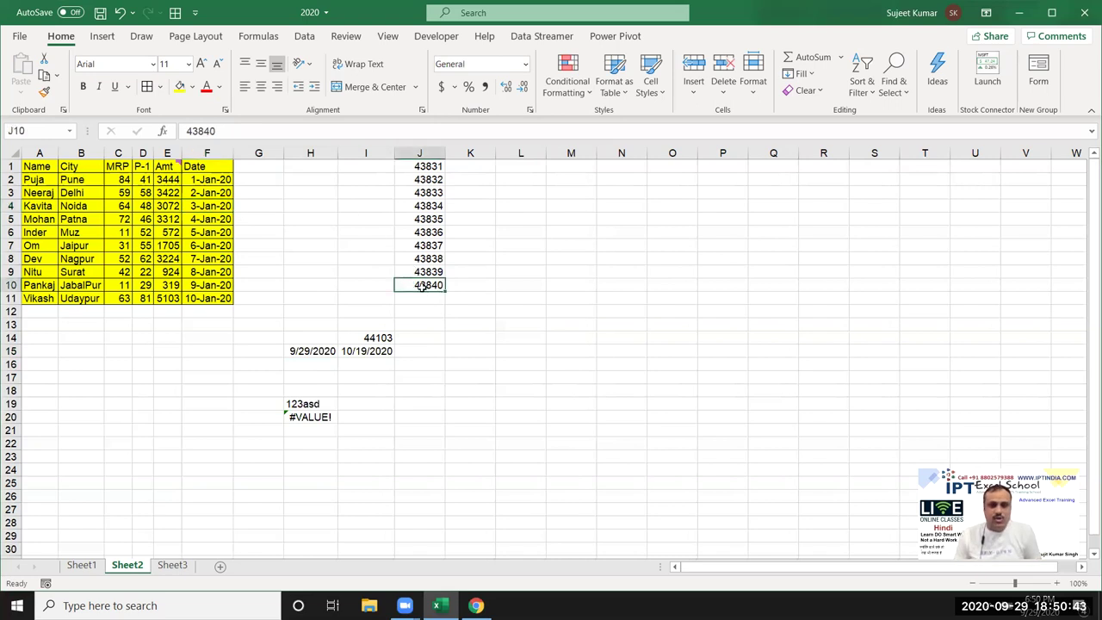
left_click_drag(419, 284, 415, 168)
left_click(530, 113)
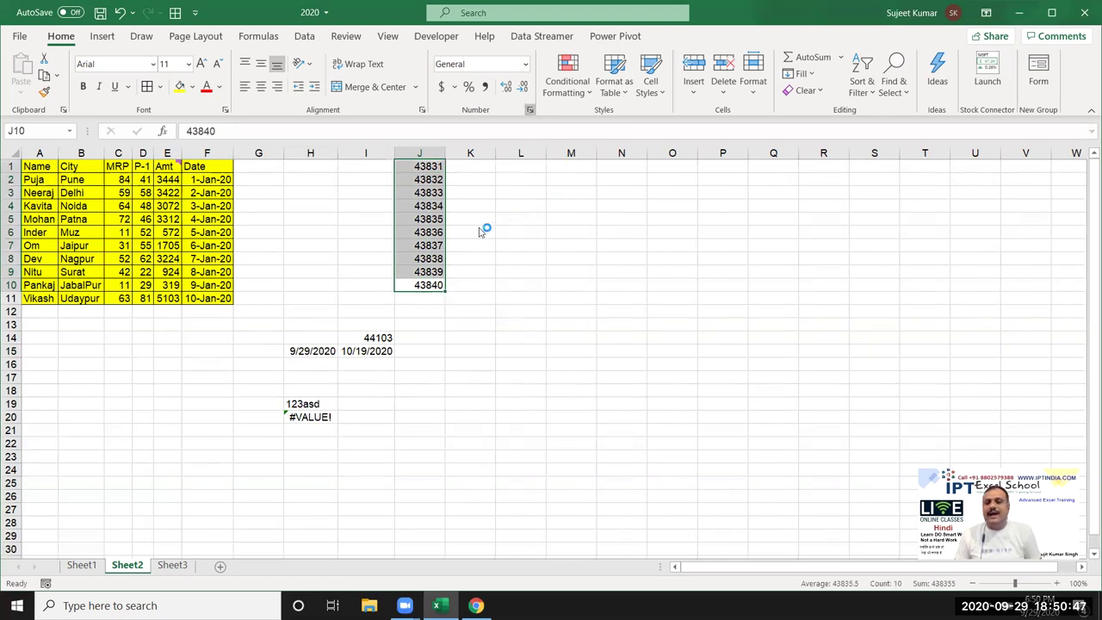
left_click(555, 390)
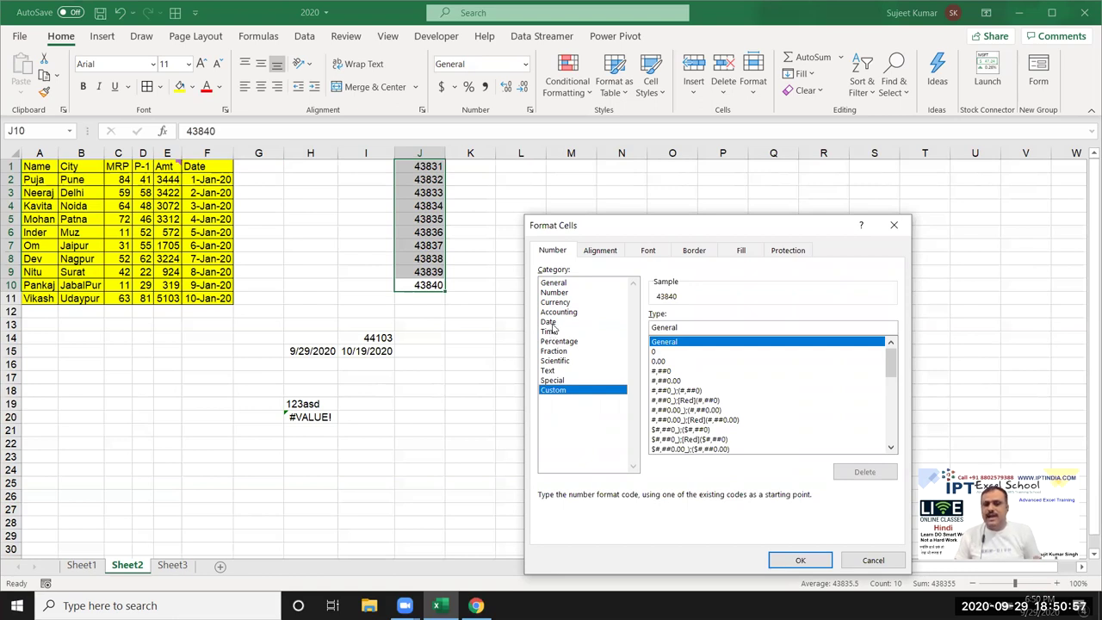
left_click(551, 324)
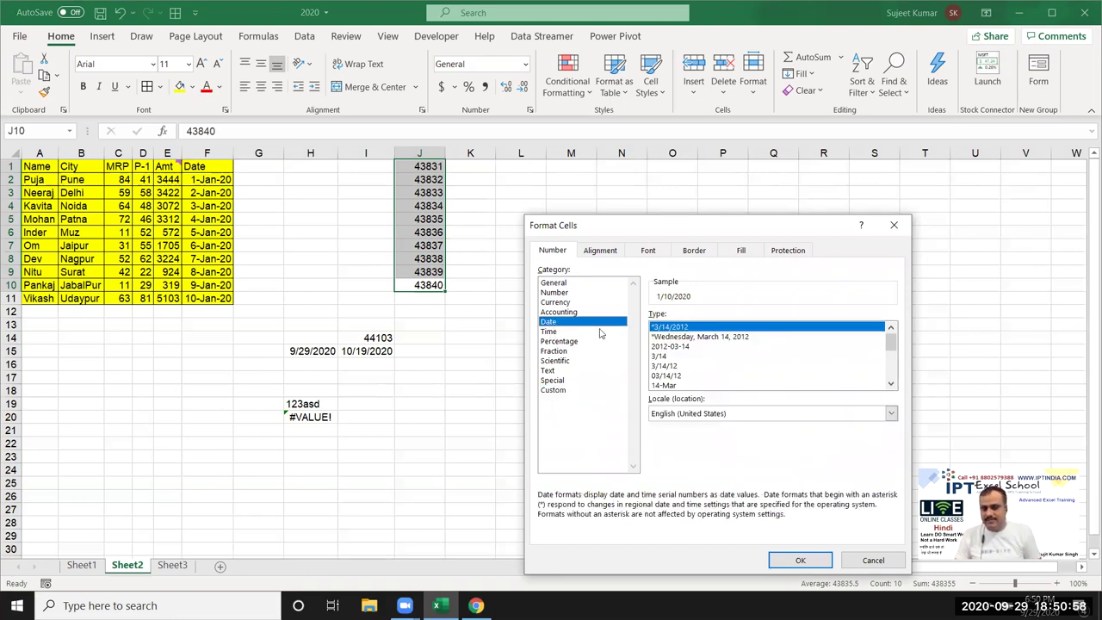
left_click(665, 375)
scroll(664, 377, "down", 2)
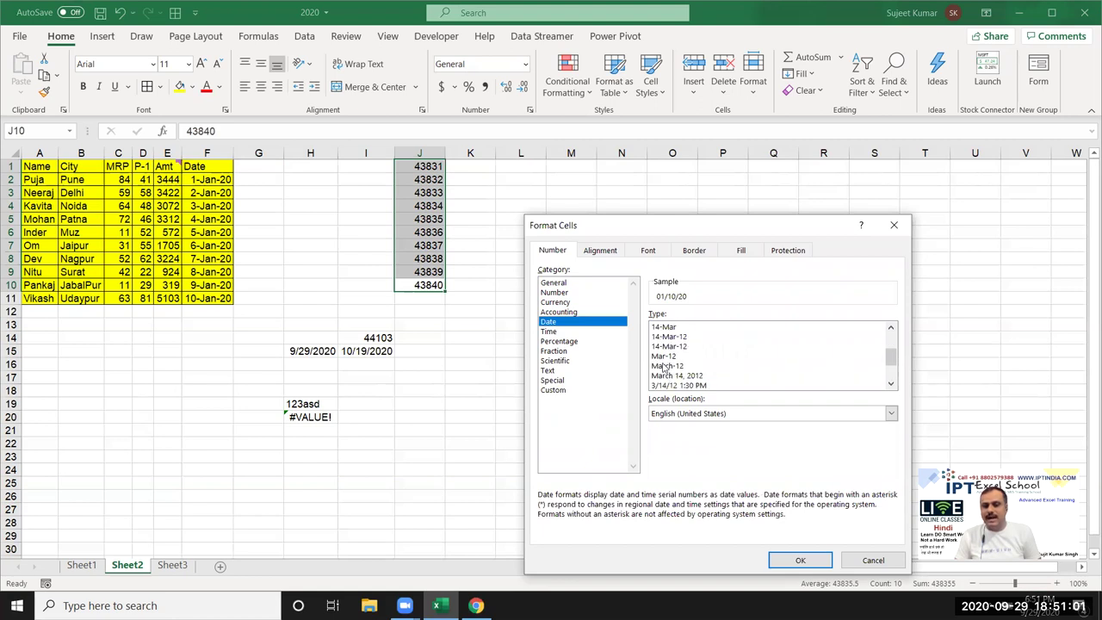
left_click(660, 347)
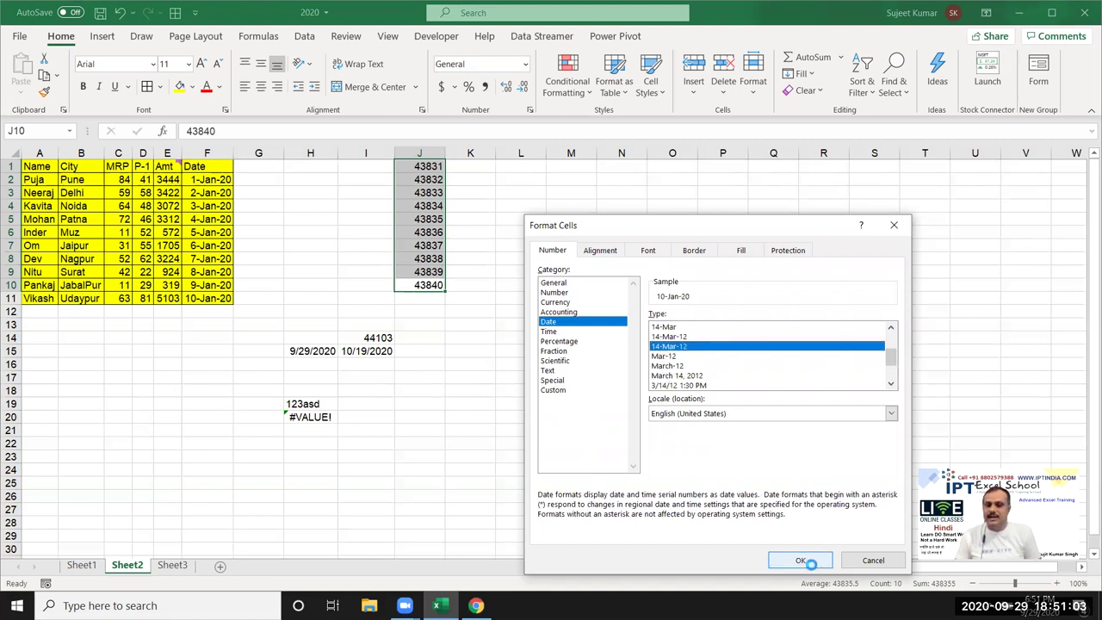
left_click(810, 561)
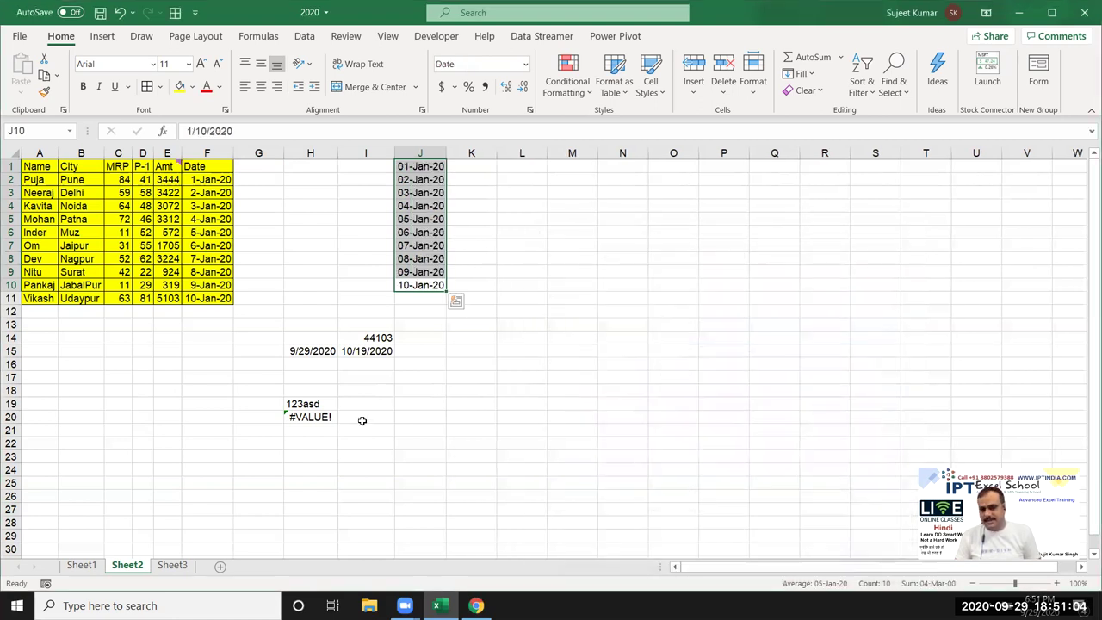
left_click(303, 313)
left_click_drag(205, 166, 210, 301)
Copy the Date column F1:F11 and pick L1 as the destination
key("ctrl+c")
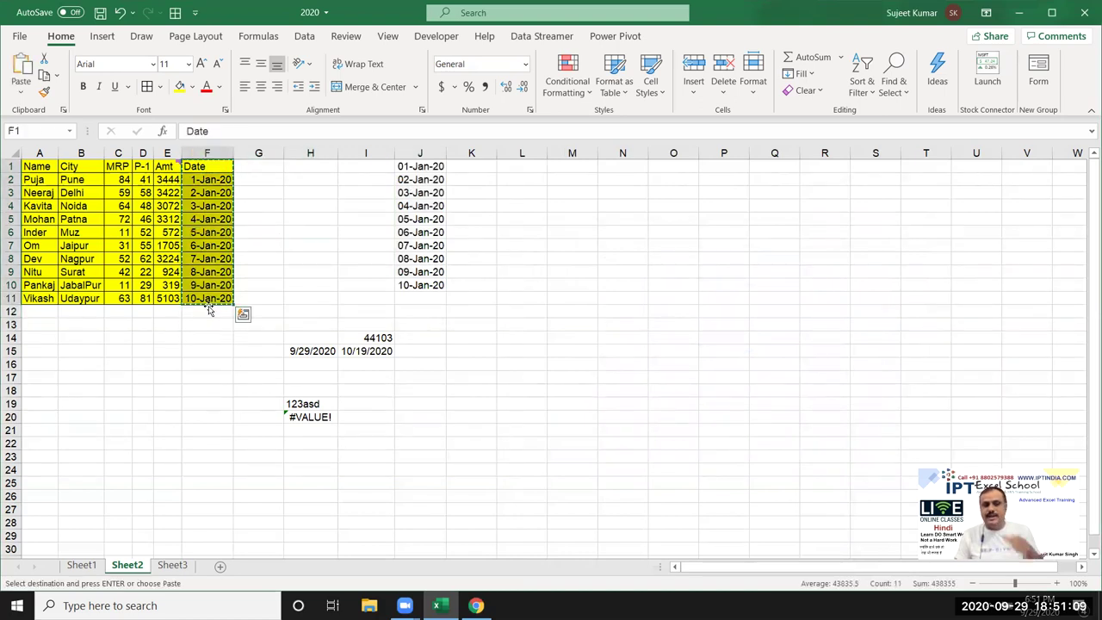
left_click(524, 169)
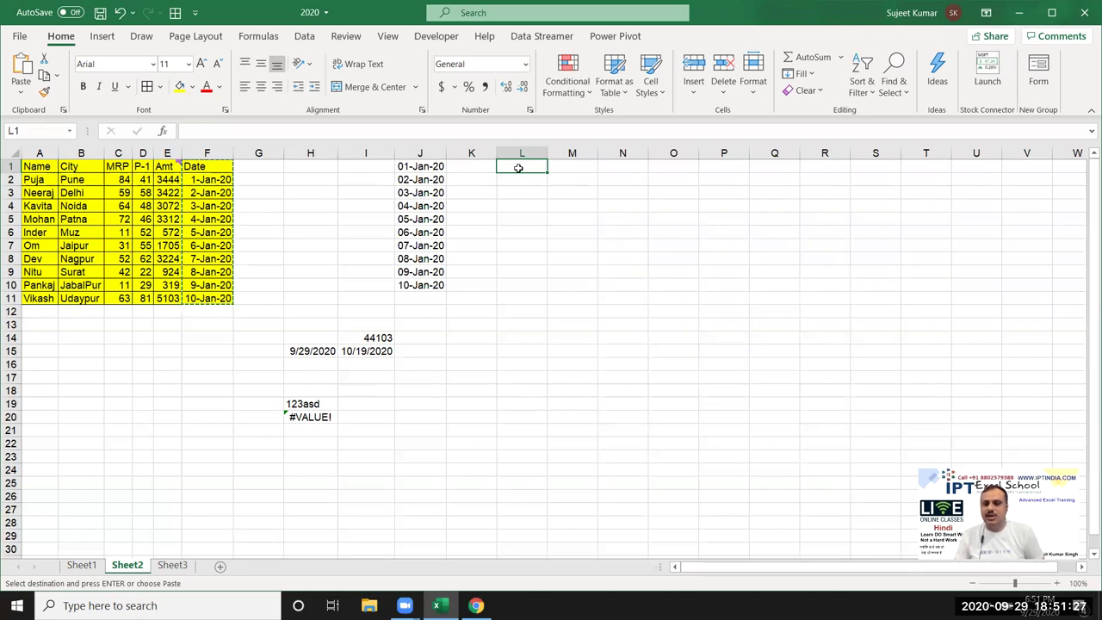
Paste Special the dates into L1 as values and number formats
right_click(521, 166)
left_click(548, 254)
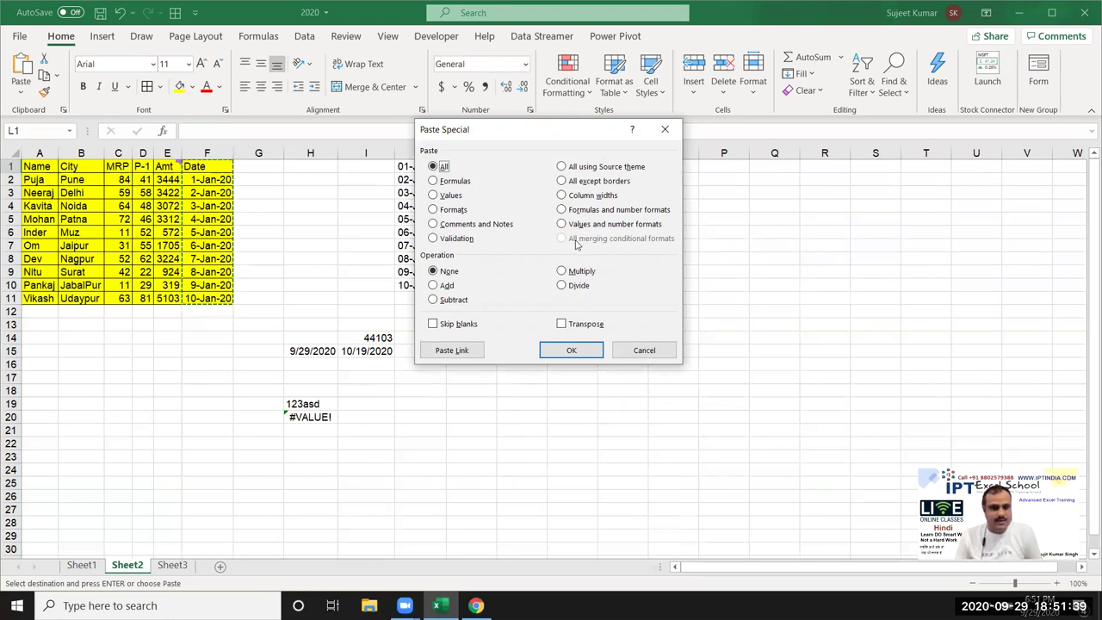
left_click(576, 225)
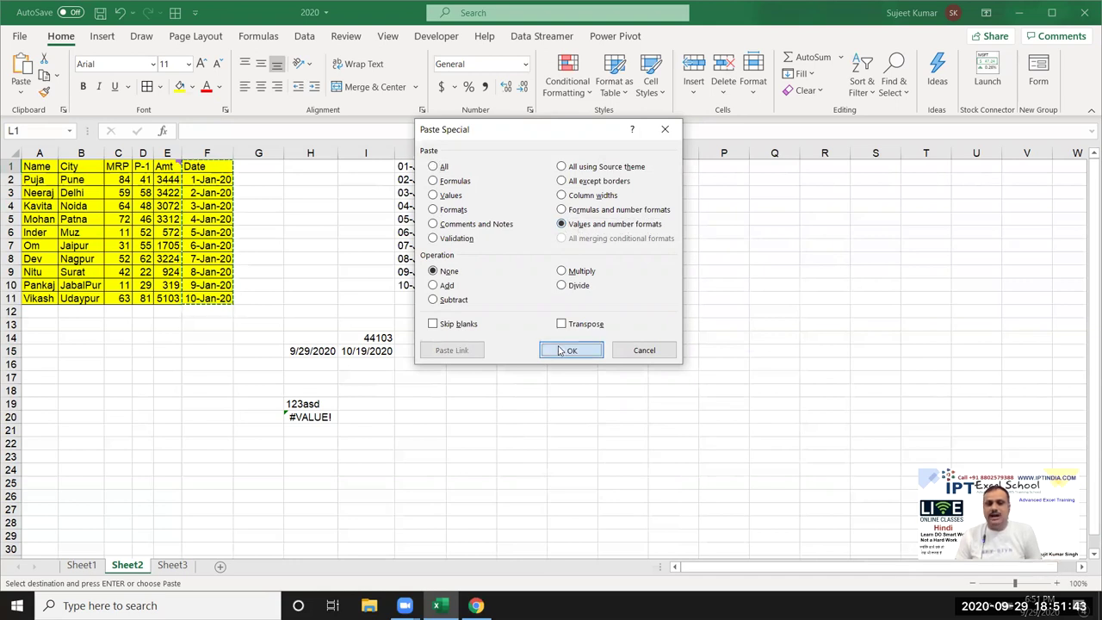
left_click(570, 351)
left_click(527, 234)
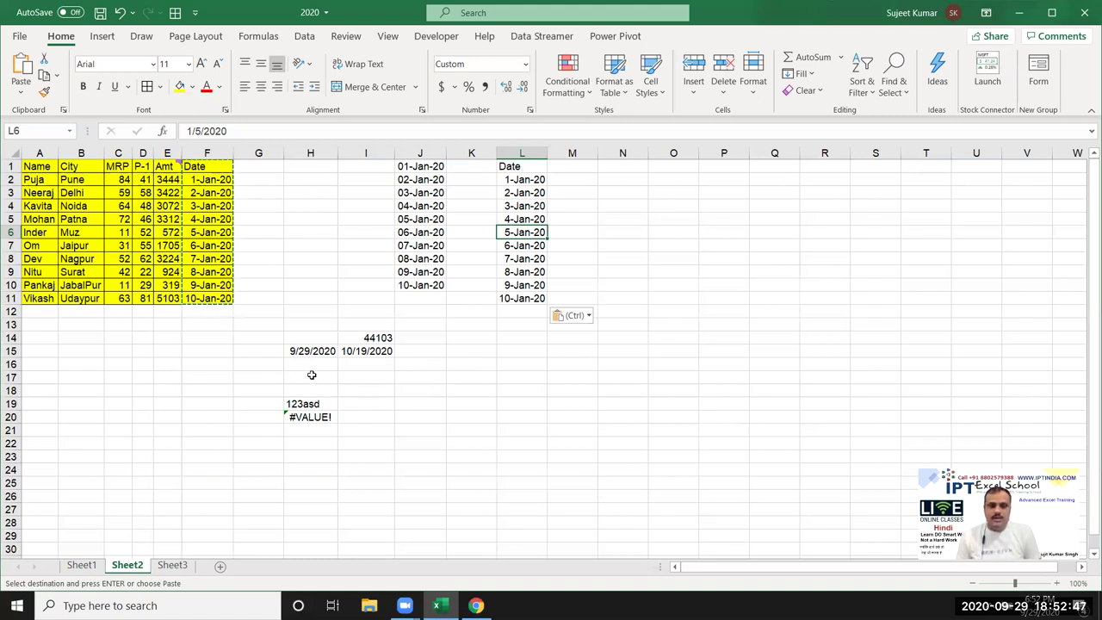
Cancel the pending copy and go to Sheet3
left_click(423, 366)
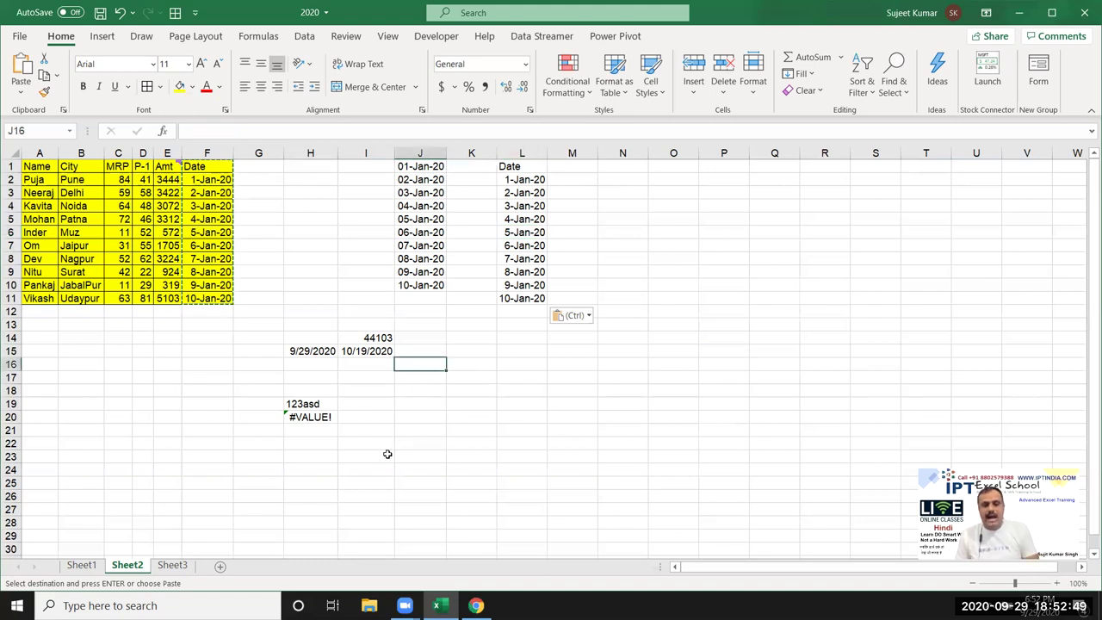
key("Escape")
left_click(172, 565)
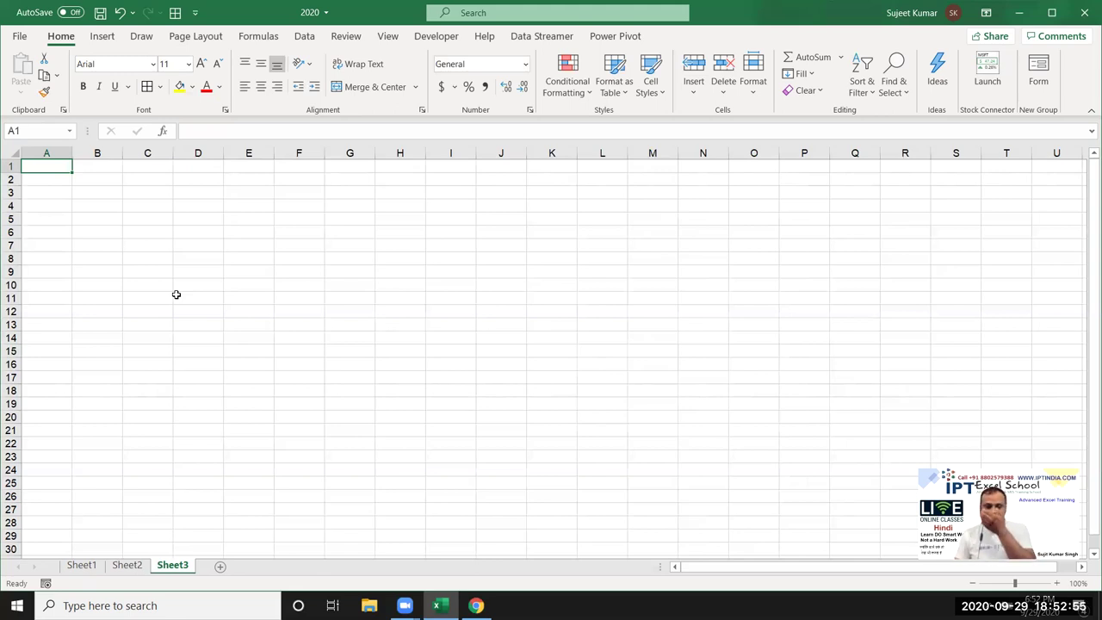
Enter 20 in C7 and 30 in D7
left_click(127, 247)
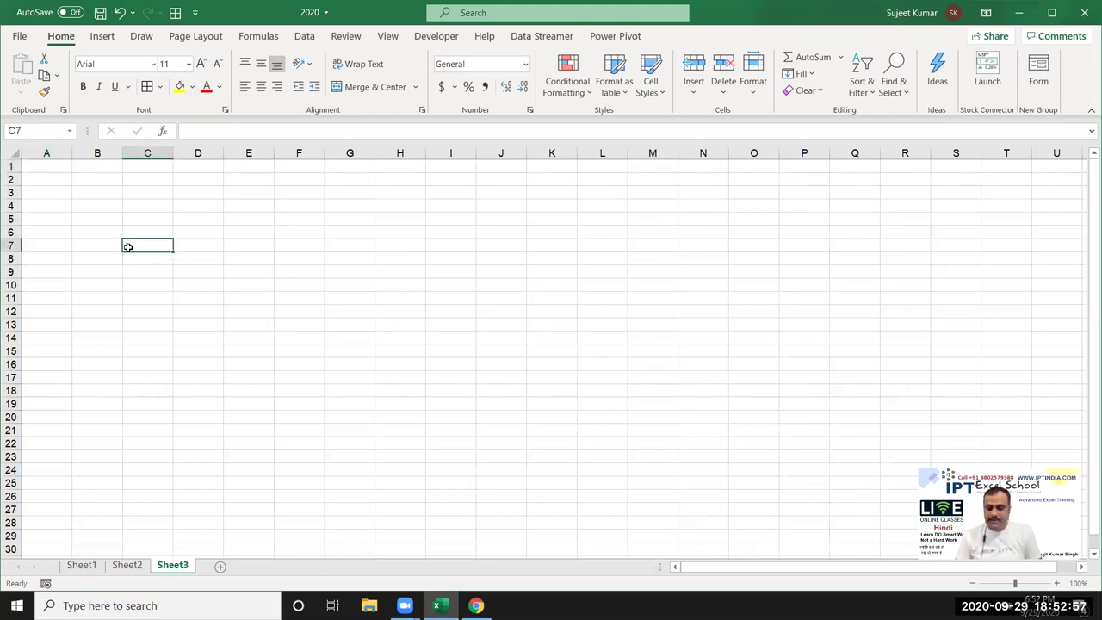
type("2")
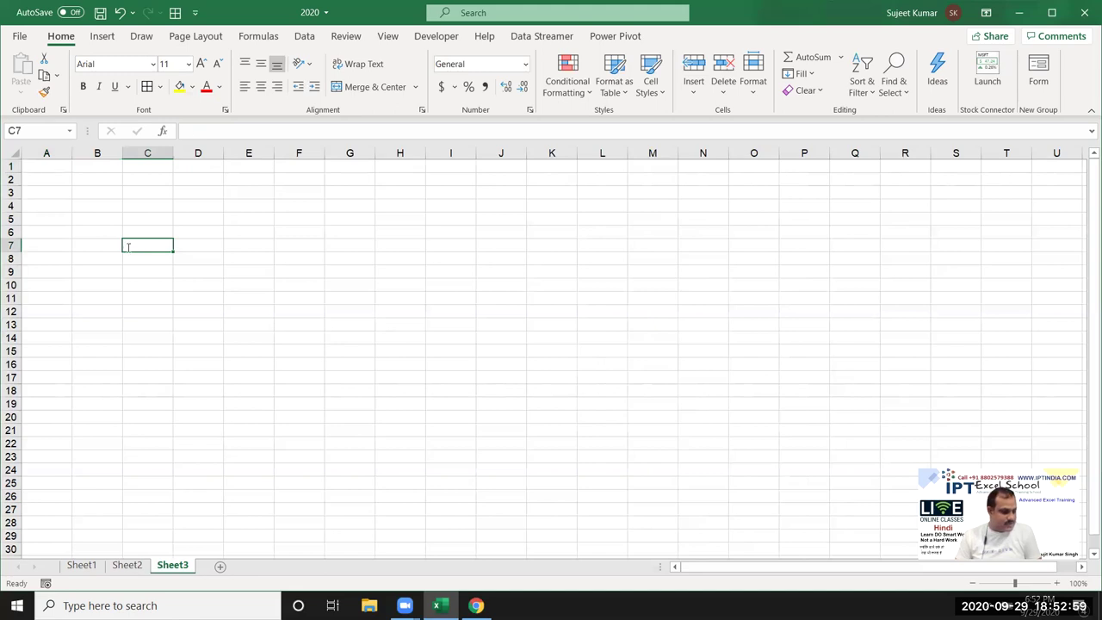
type("0")
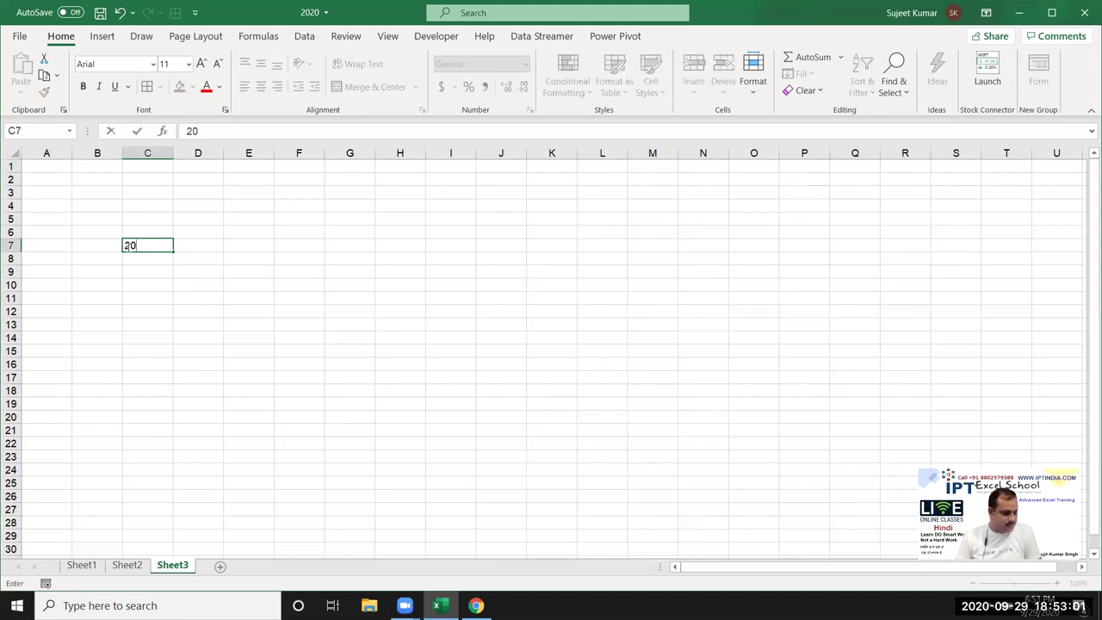
key("Tab")
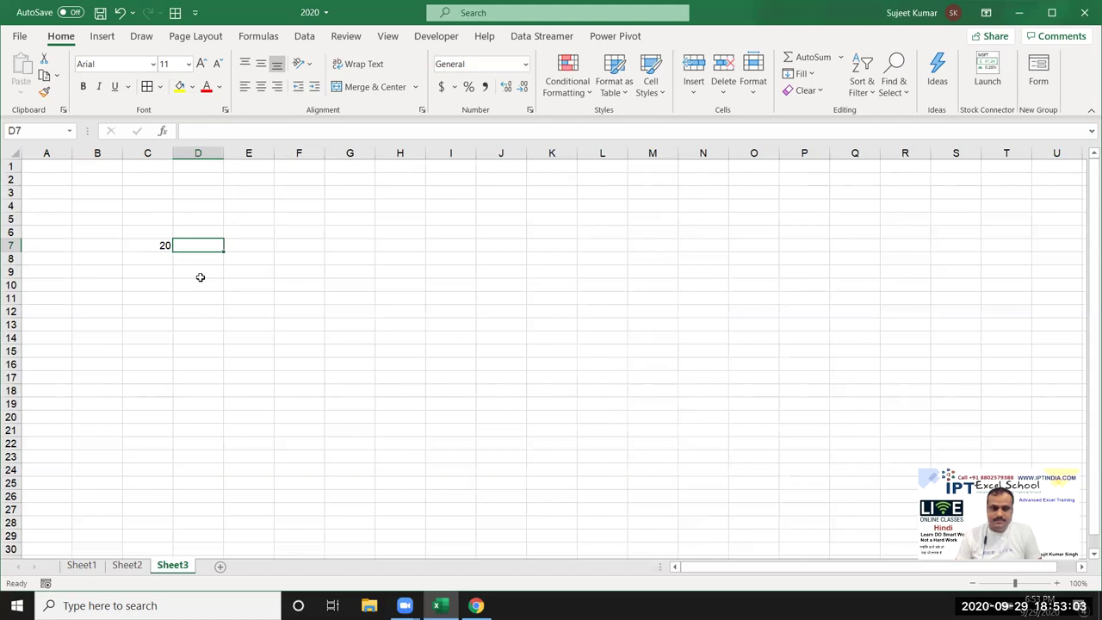
type("30")
key("Tab")
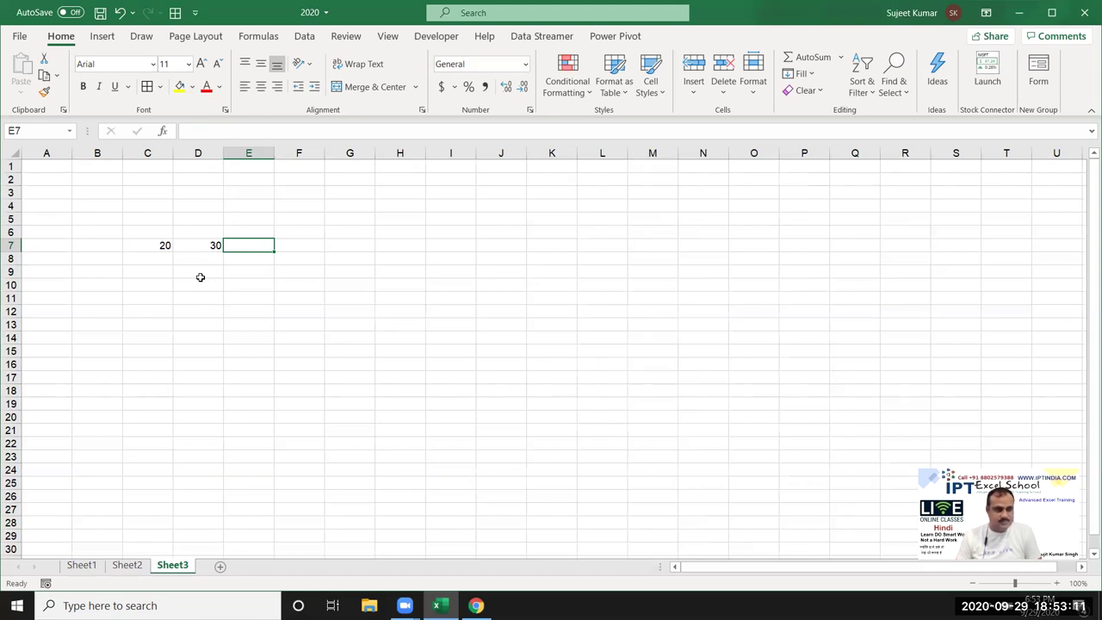
Copy C7, trial-paste it over D7, then undo so D7 stays 30
type("=")
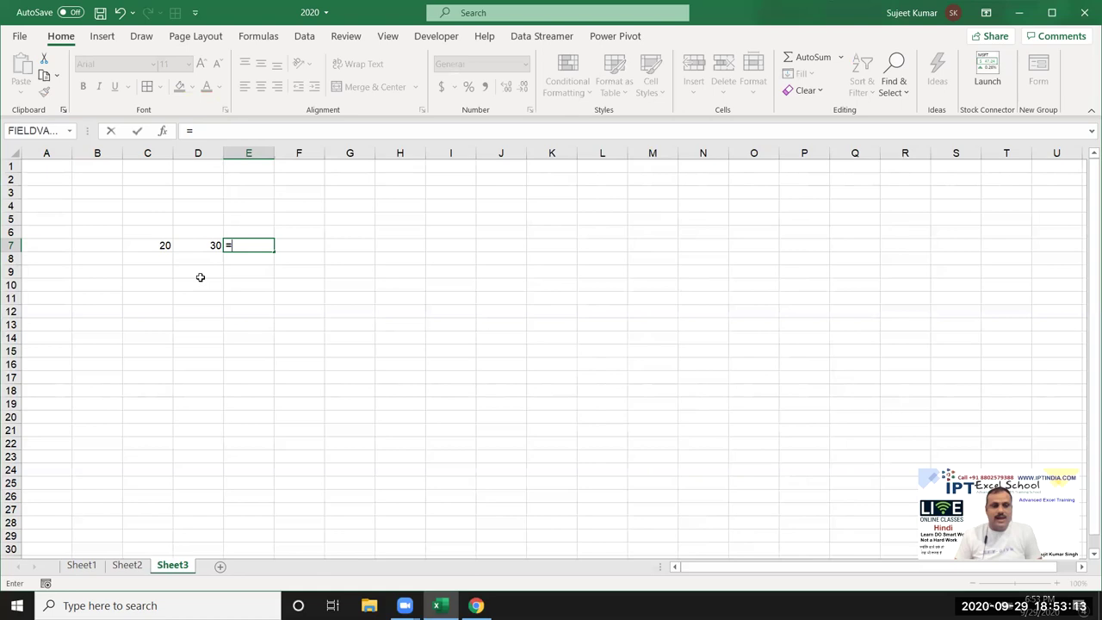
key("Escape")
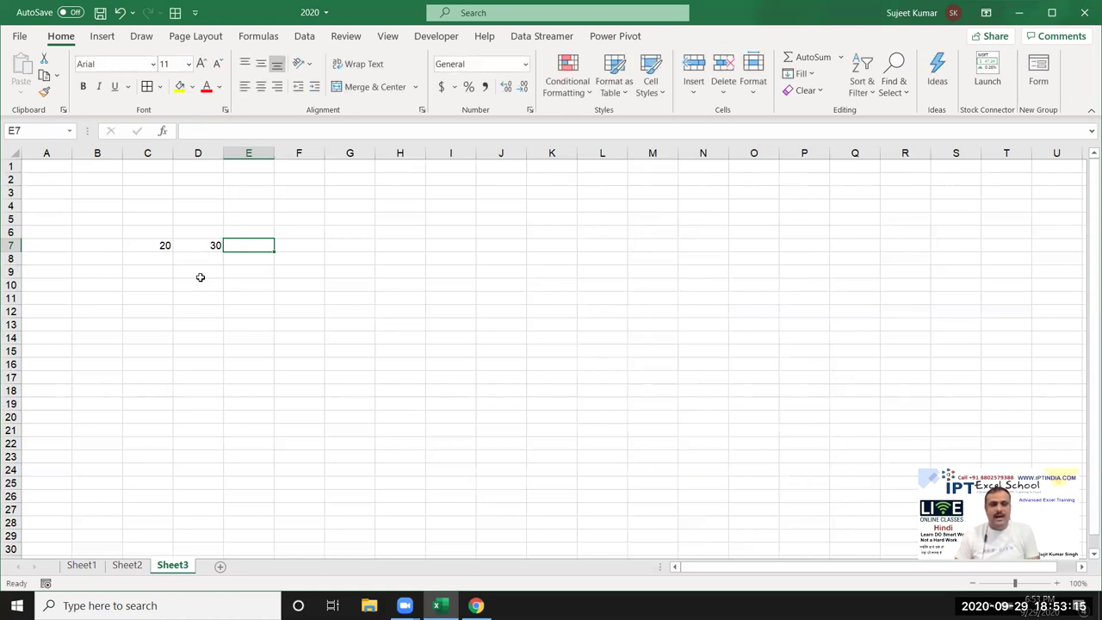
key("Left")
key("Left")
key("ctrl+c")
key("Right")
key("ctrl+v")
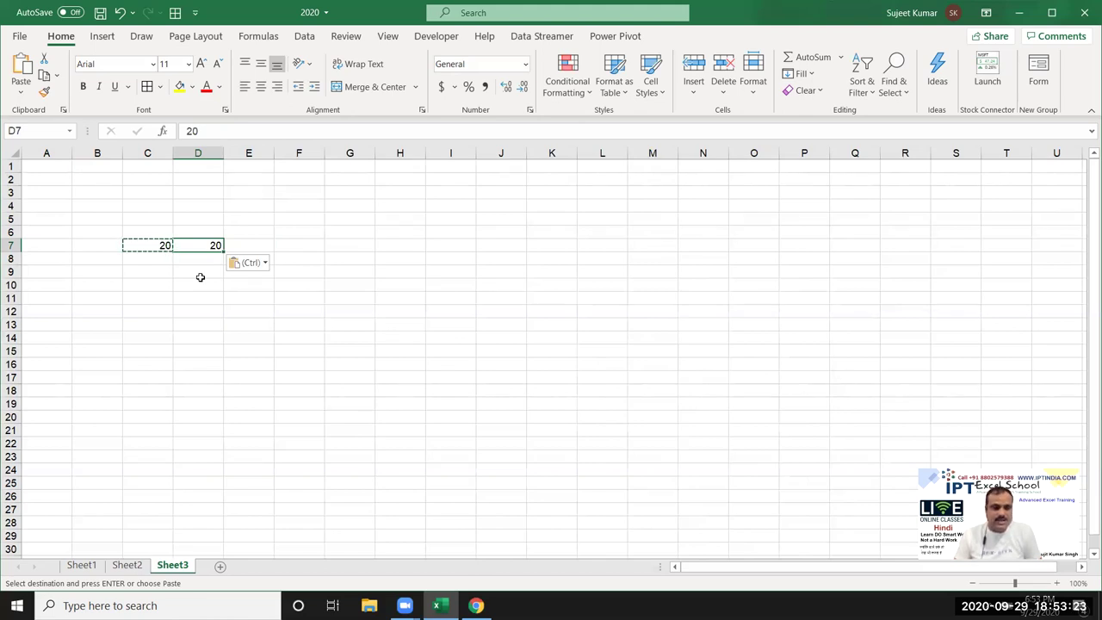
key("ctrl+z")
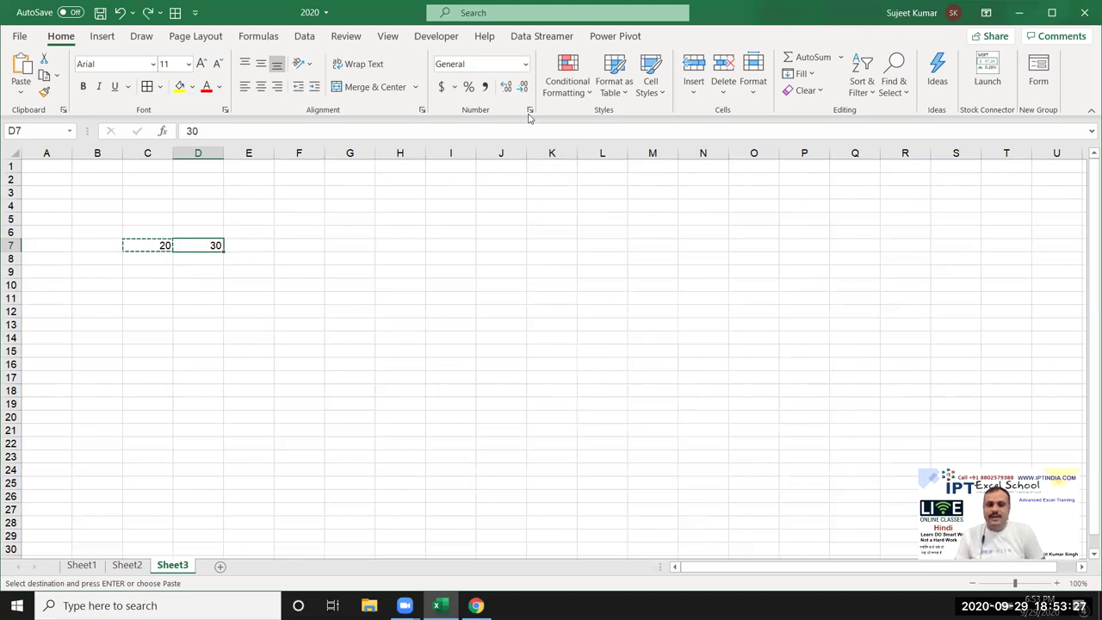
Paste Special C7's 20 onto D7 with the Add operation, making 50, then select G6
right_click(194, 246)
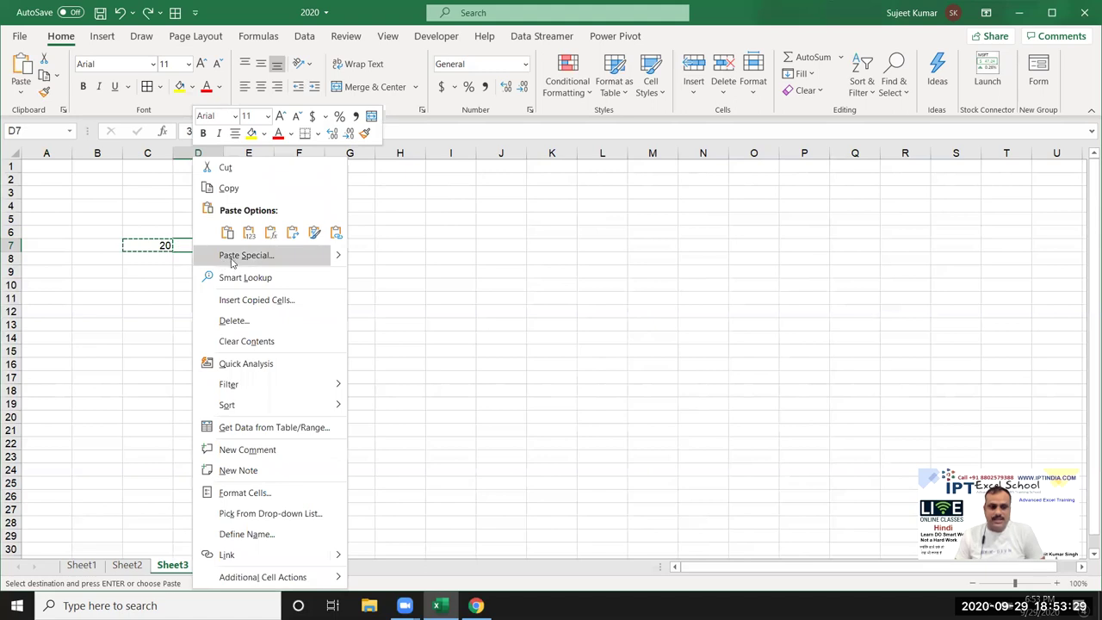
left_click(231, 256)
left_click_drag(222, 135, 509, 124)
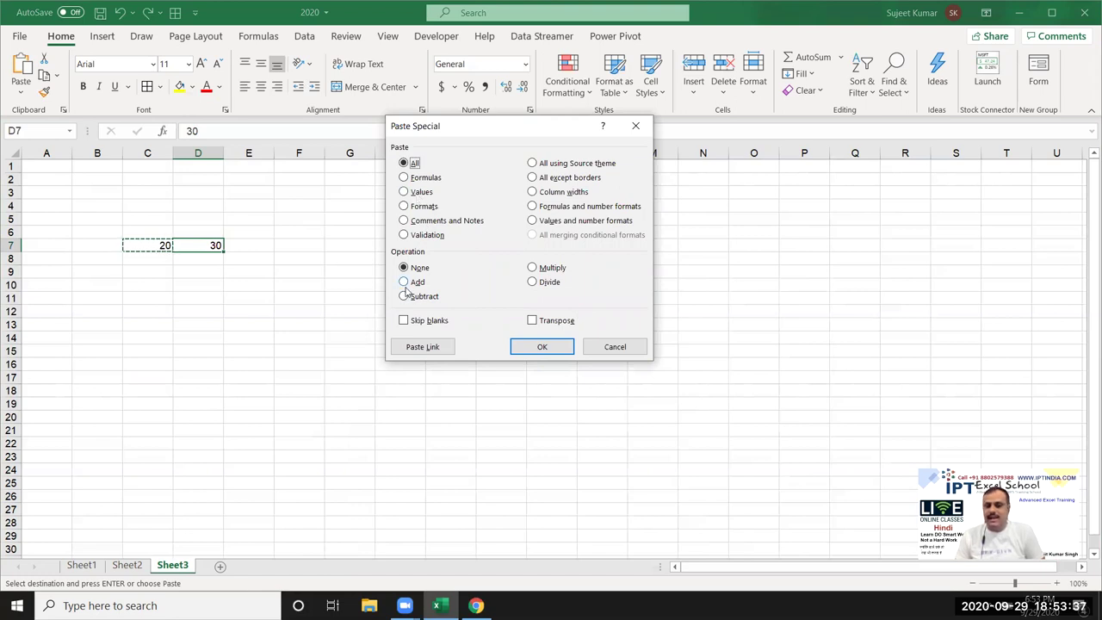
left_click_drag(530, 284, 507, 298)
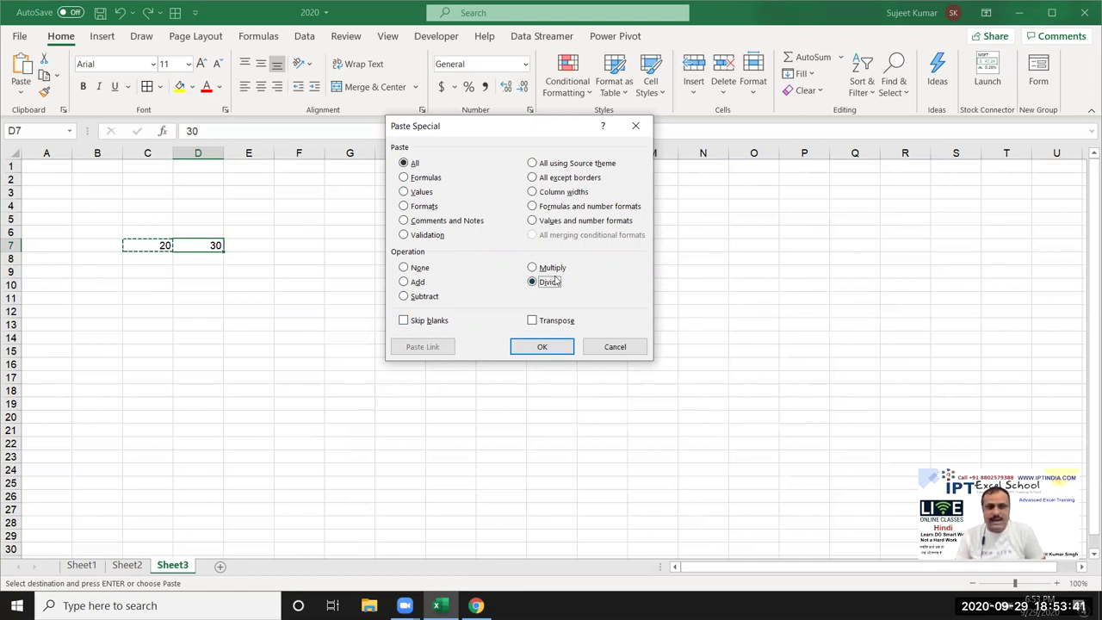
left_click(403, 281)
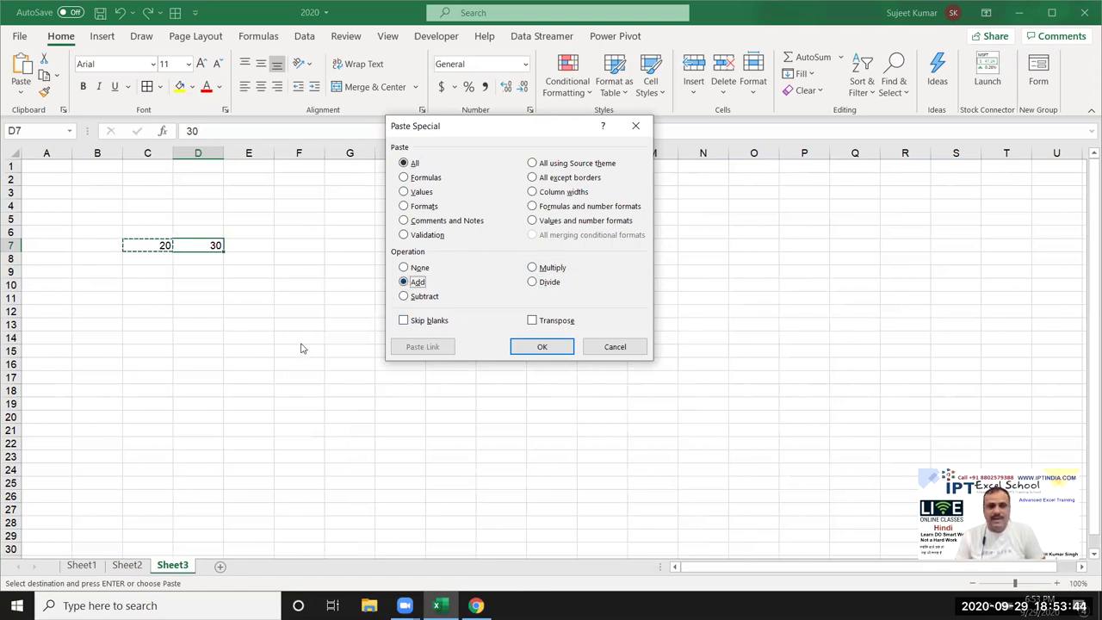
left_click(529, 350)
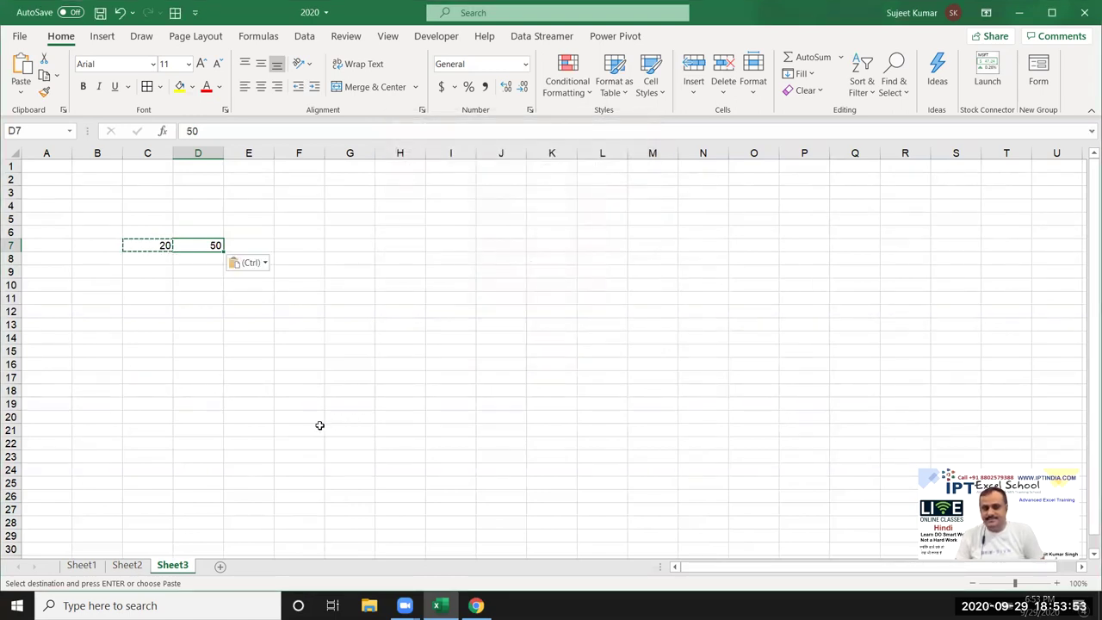
left_click(361, 234)
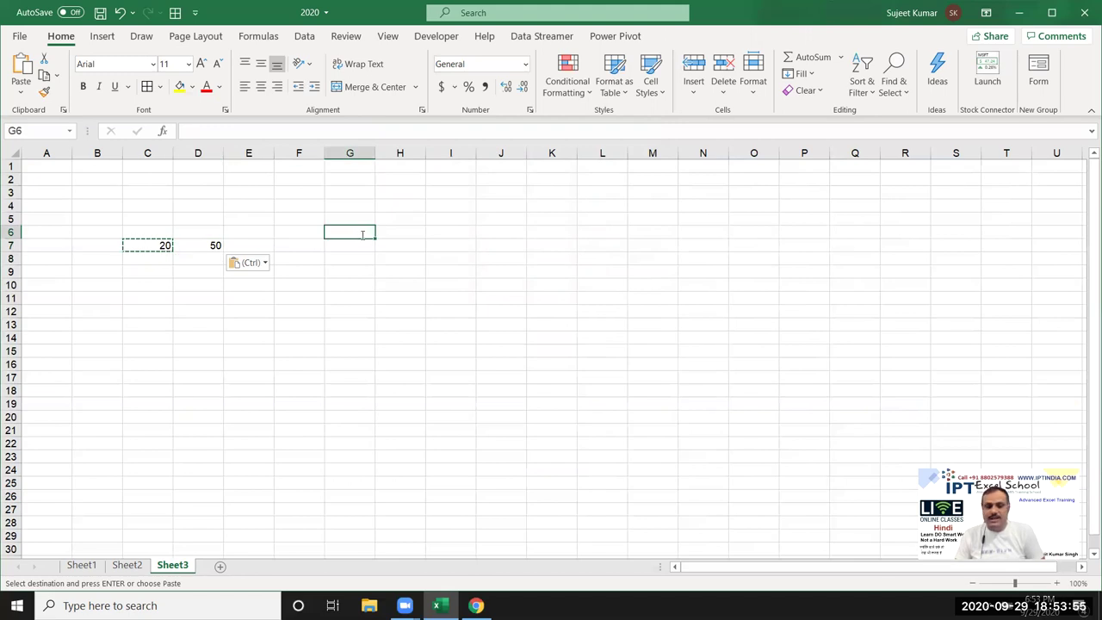
Enter 30 in G6 and 40 in H6
type("30")
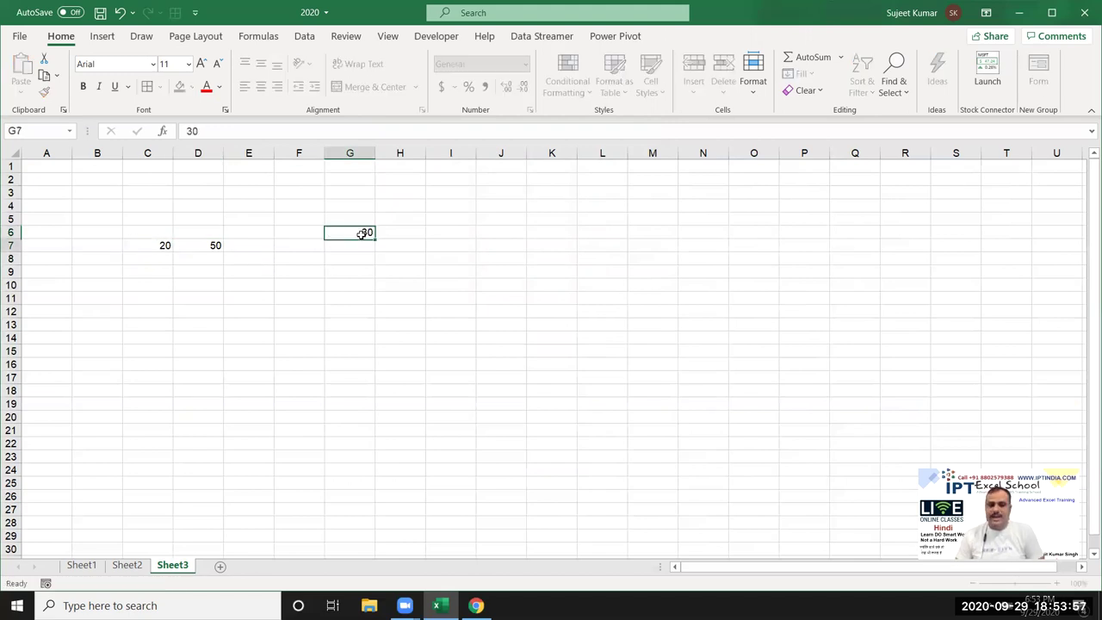
key("Return")
key("Right")
key("Up")
type("40")
left_click(367, 279)
Copy H6's 40 and Paste Special it onto G6 with Multiply, giving 1200
left_click(398, 243)
left_click(403, 233)
key("ctrl+c")
left_click(356, 229)
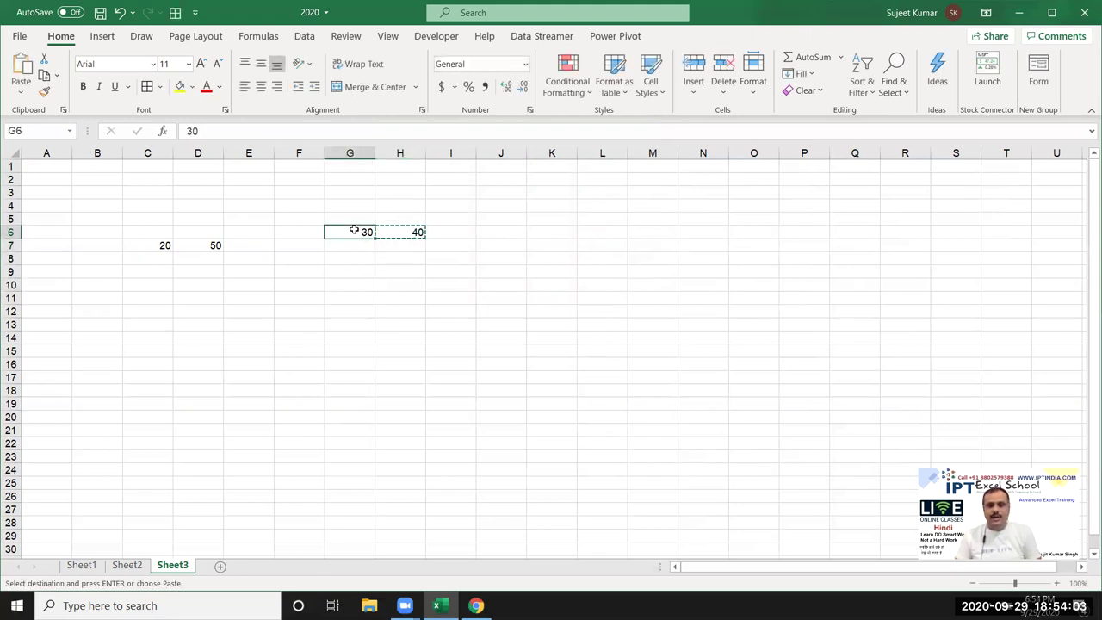
right_click(356, 229)
left_click(405, 255)
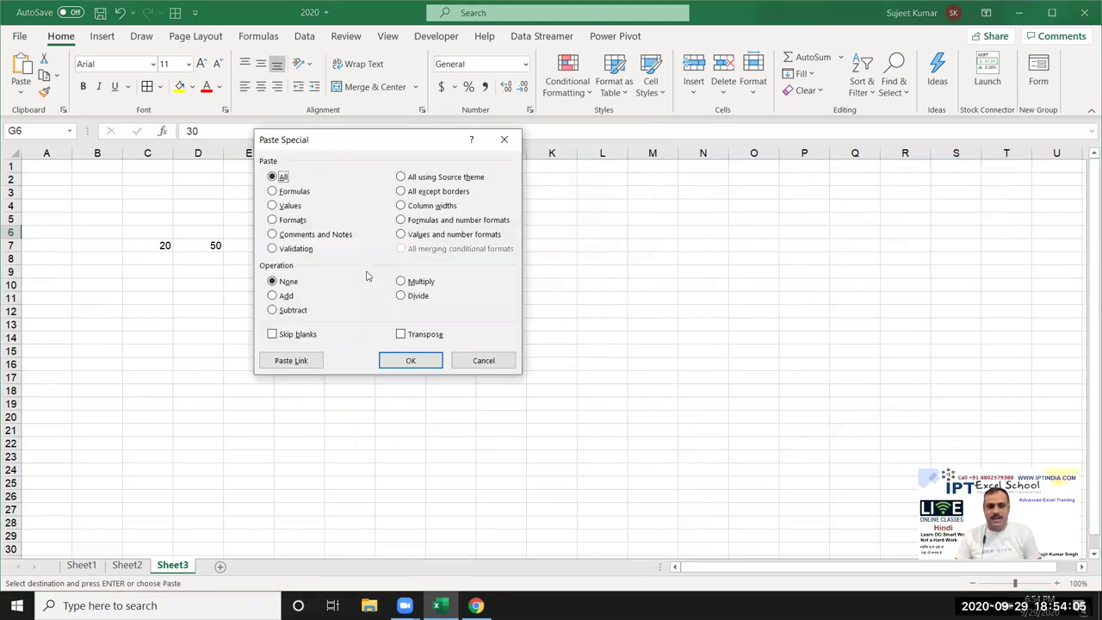
left_click(418, 282)
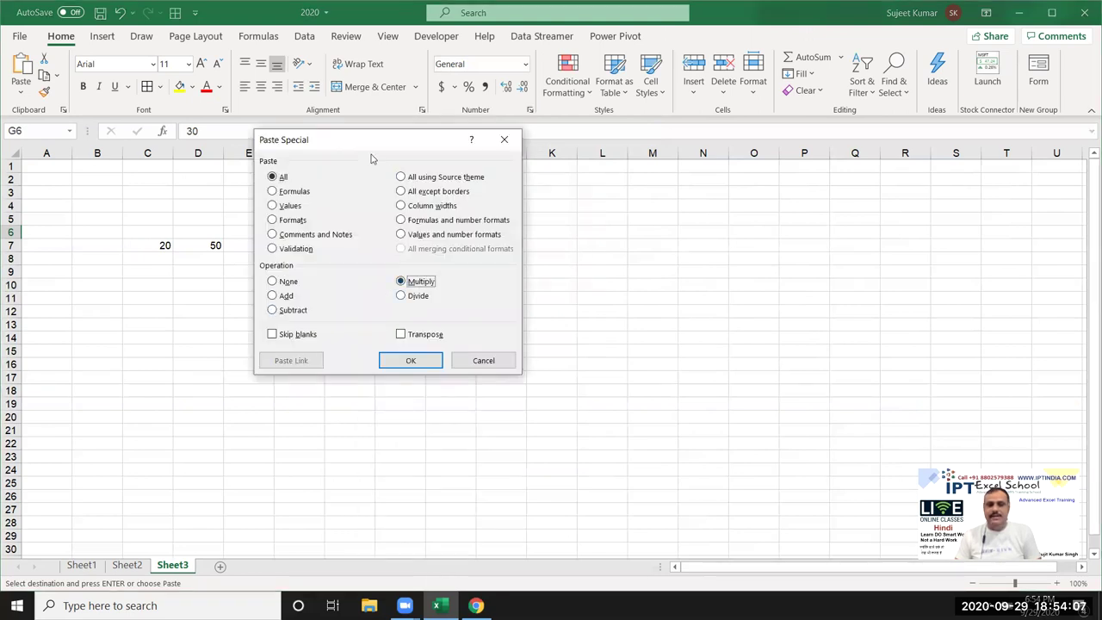
left_click_drag(362, 144, 616, 144)
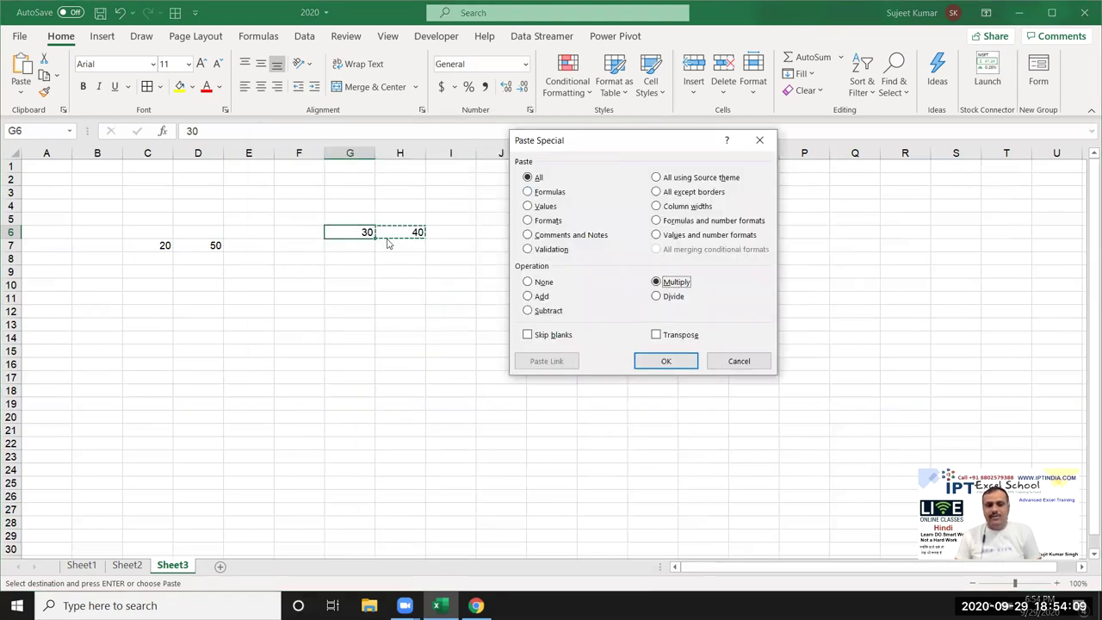
left_click(663, 362)
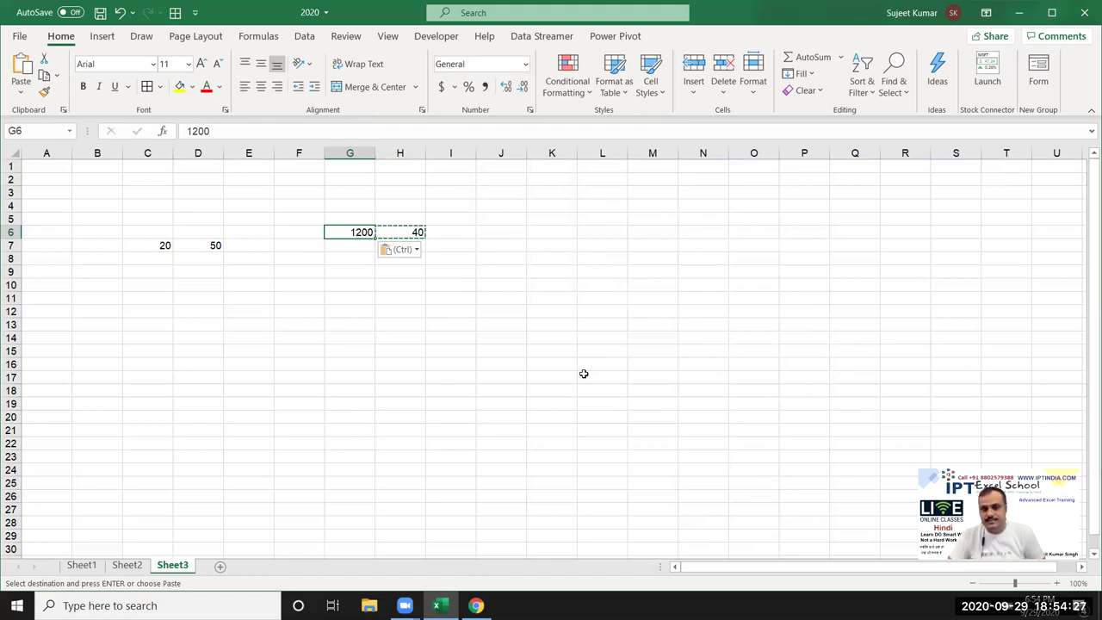
Enter 25 in D13 and the text 'as' in E13
left_click(174, 324)
type("2")
key("Tab")
type("a")
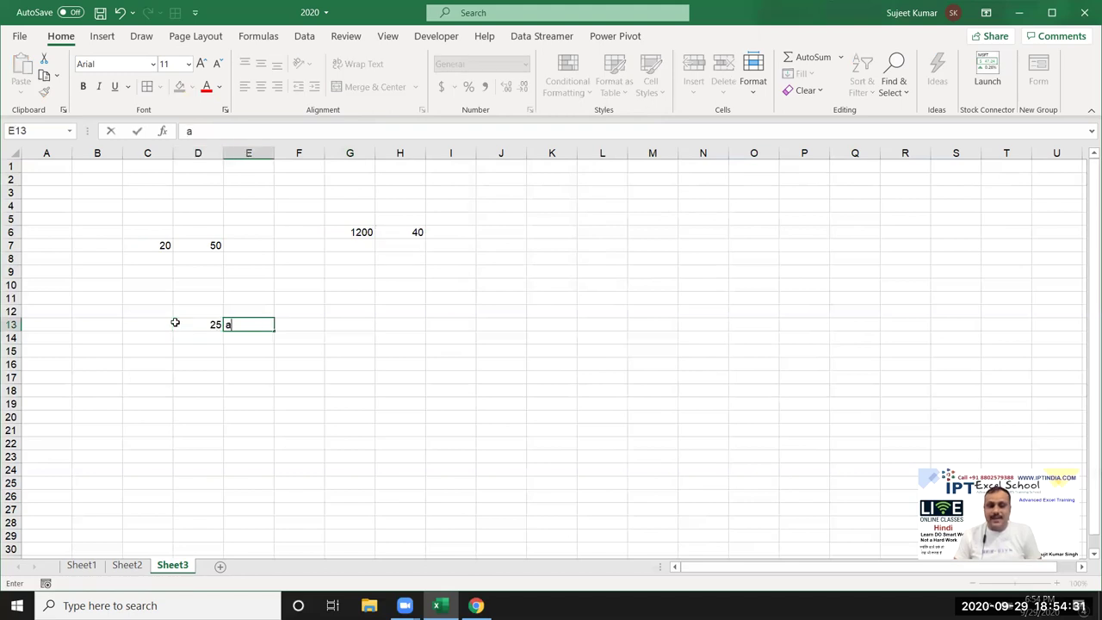
type("s")
key("Tab")
Paste Special E13's text onto D13 with Multiply, leaving 25, then select C7:D7
left_click(243, 323)
key("ctrl+c")
left_click(213, 325)
right_click(213, 324)
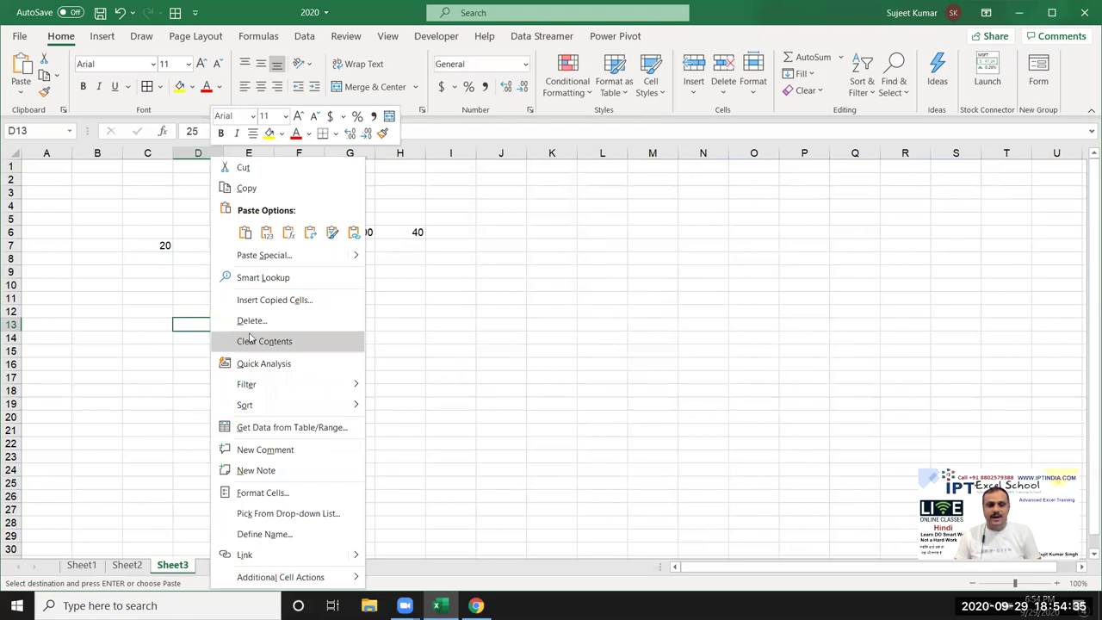
left_click(263, 253)
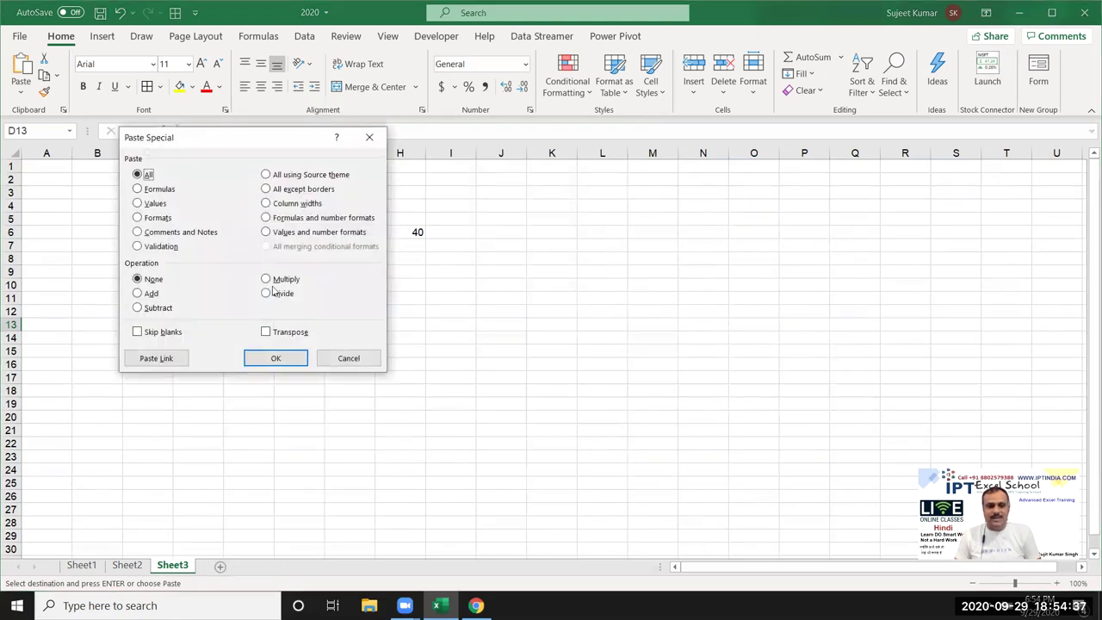
left_click(267, 279)
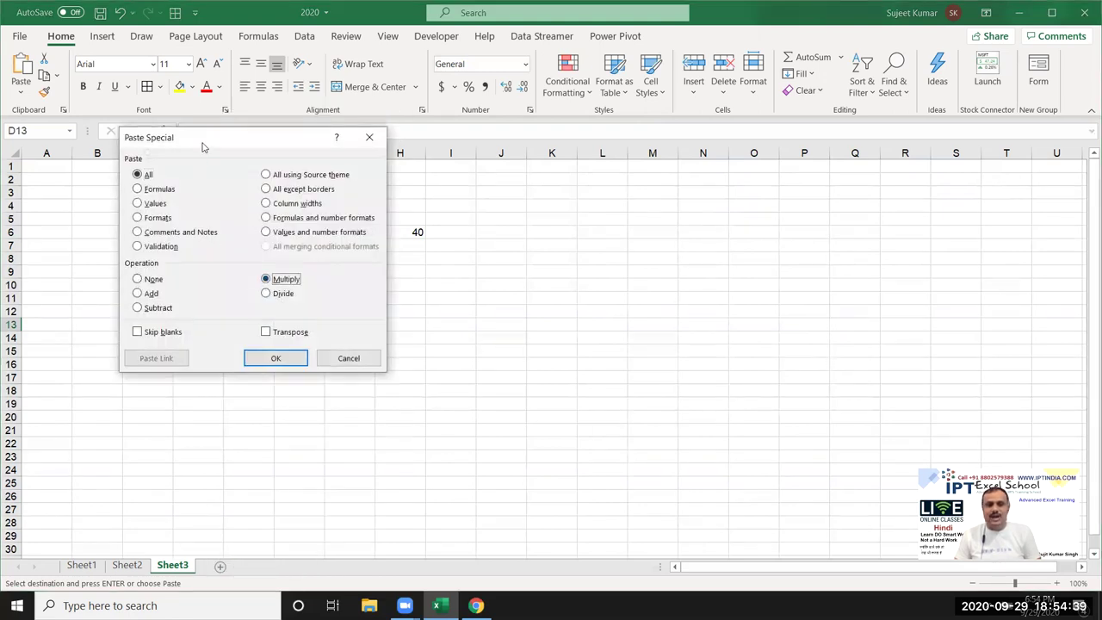
left_click_drag(203, 146, 625, 81)
left_click(679, 295)
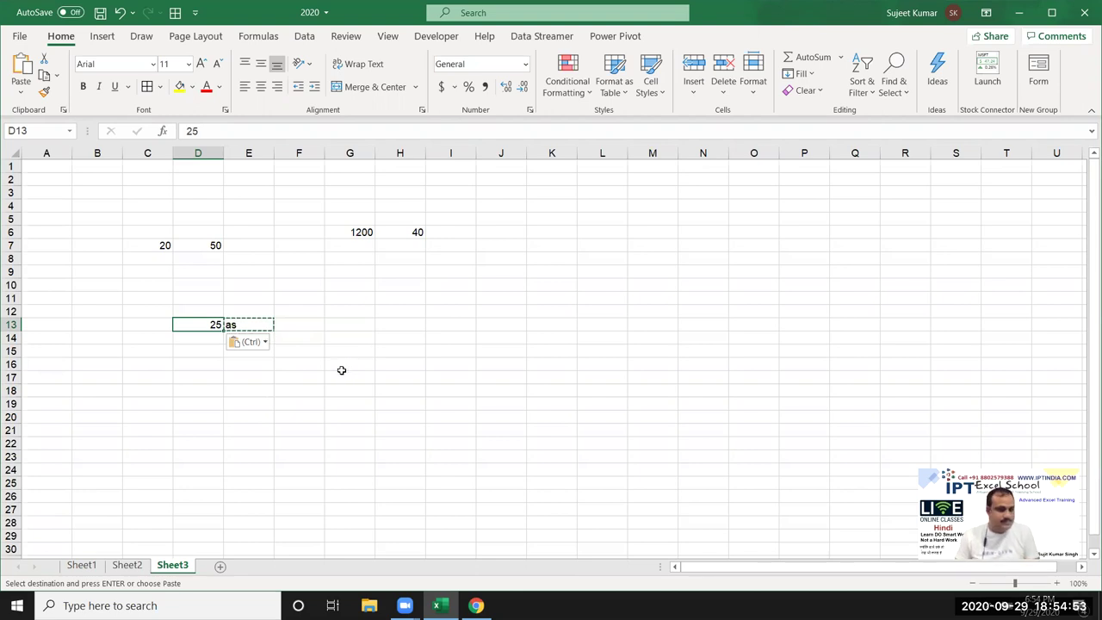
key("Escape")
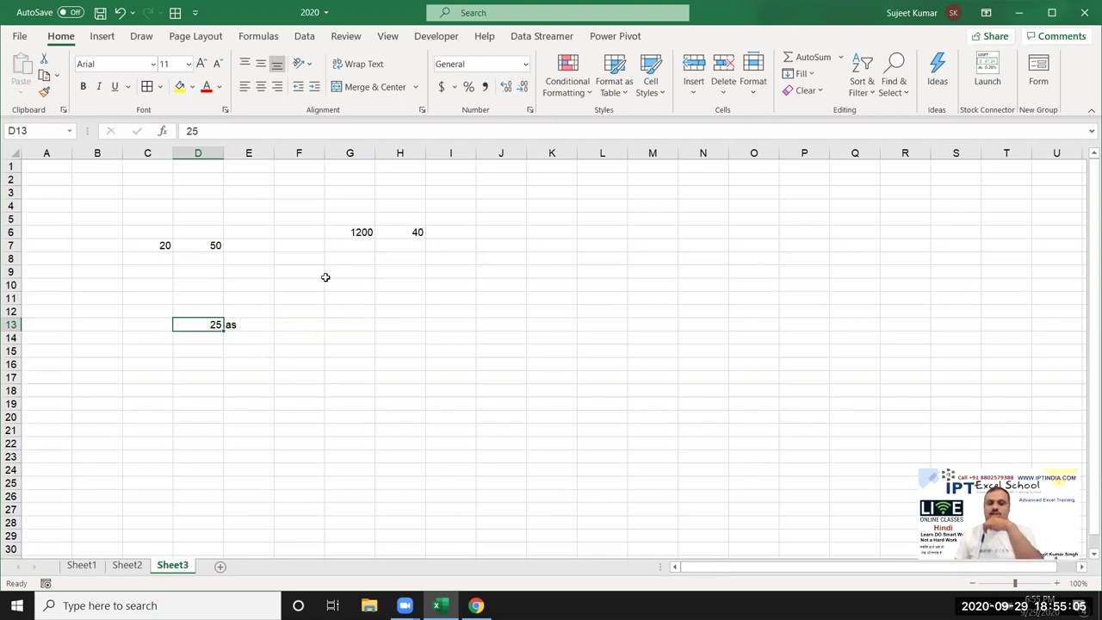
left_click_drag(150, 242, 193, 249)
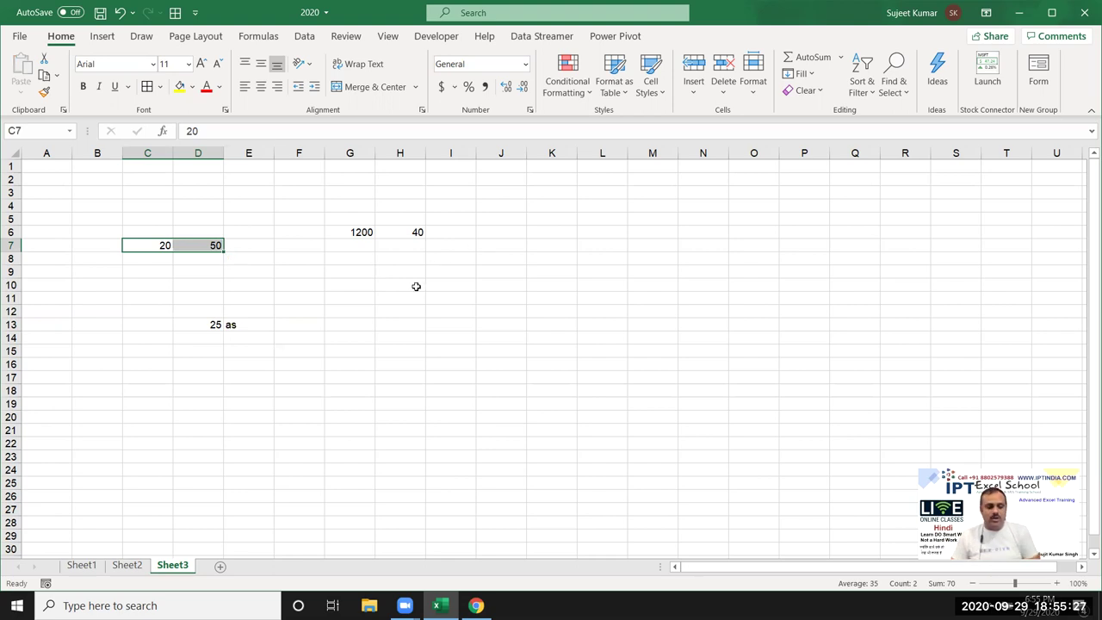
Copy H6's 40 and open Paste Special on H9, cancelling without pasting
left_click(407, 294)
left_click(406, 245)
left_click(407, 232)
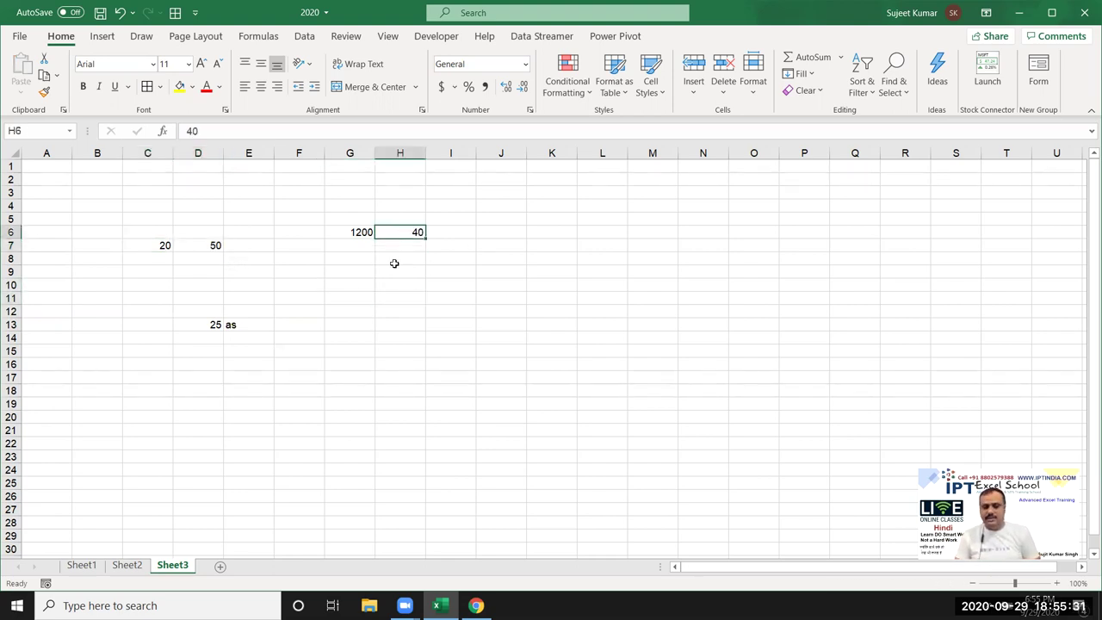
key("ctrl+c")
right_click(394, 271)
left_click(436, 255)
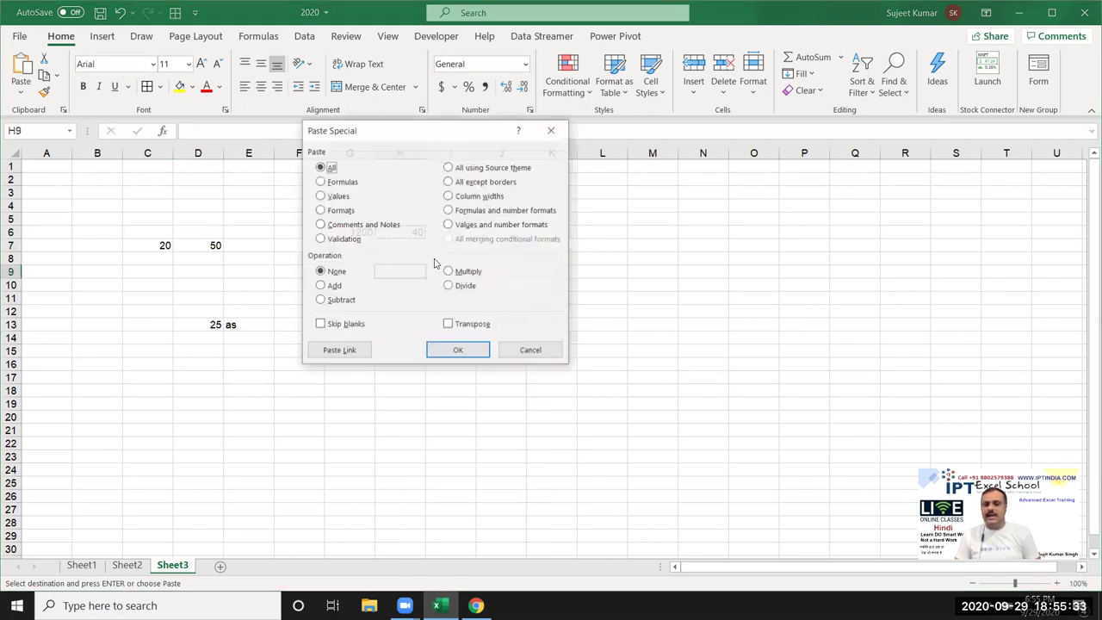
key("Escape")
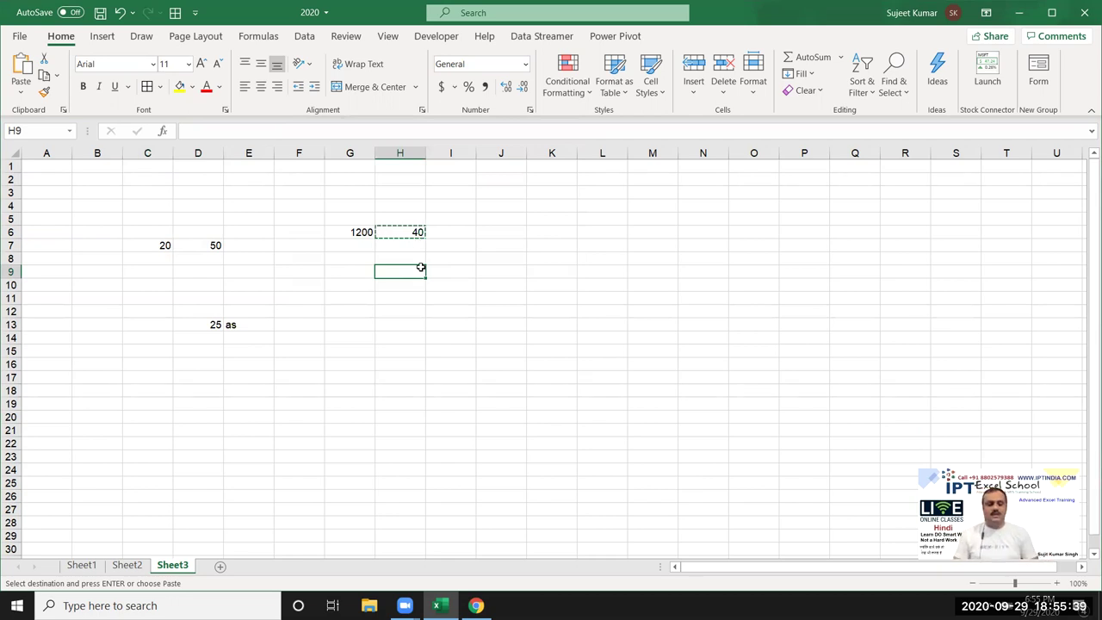
Show the desktop, return to Excel, and bring up D7's context menu
key("super+d")
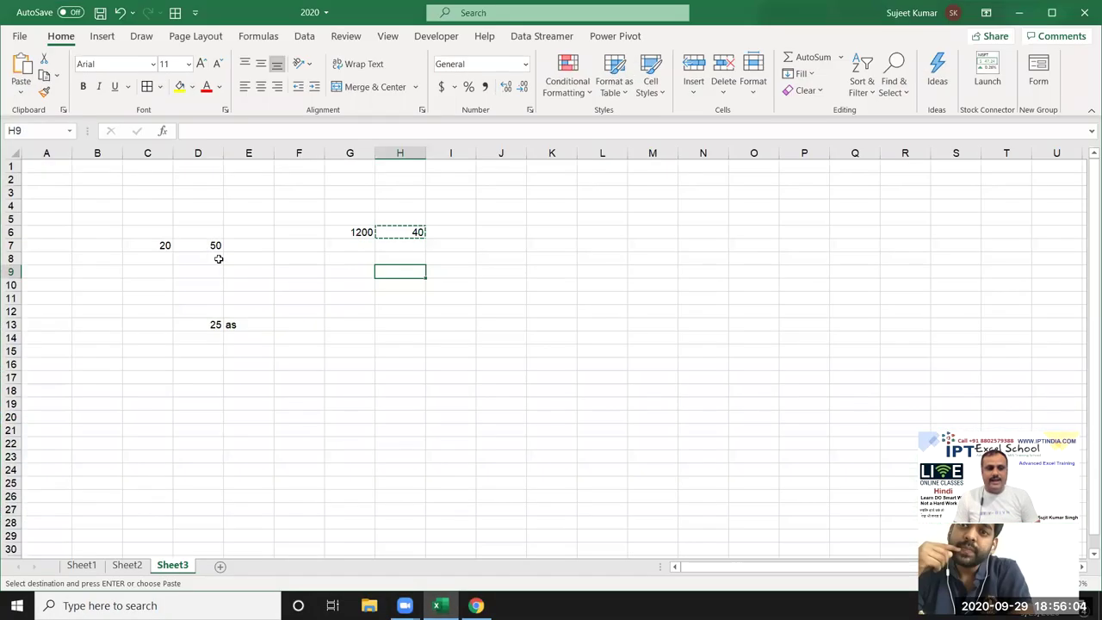
left_click(210, 245)
right_click(210, 245)
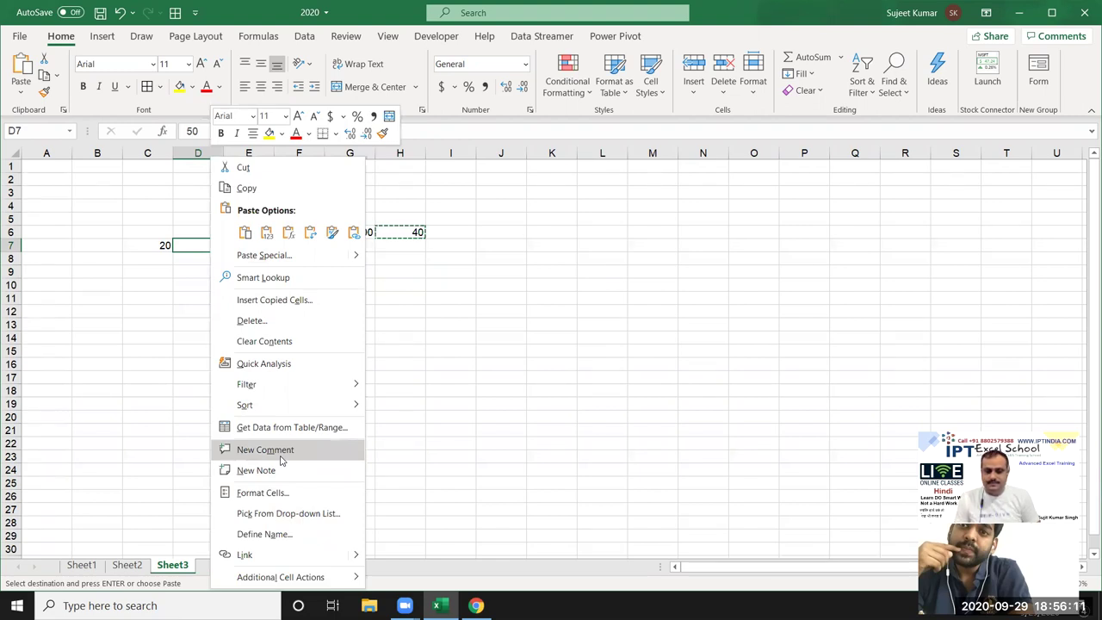
Post a new comment on D7 reading 'This is a Final'
left_click(281, 452)
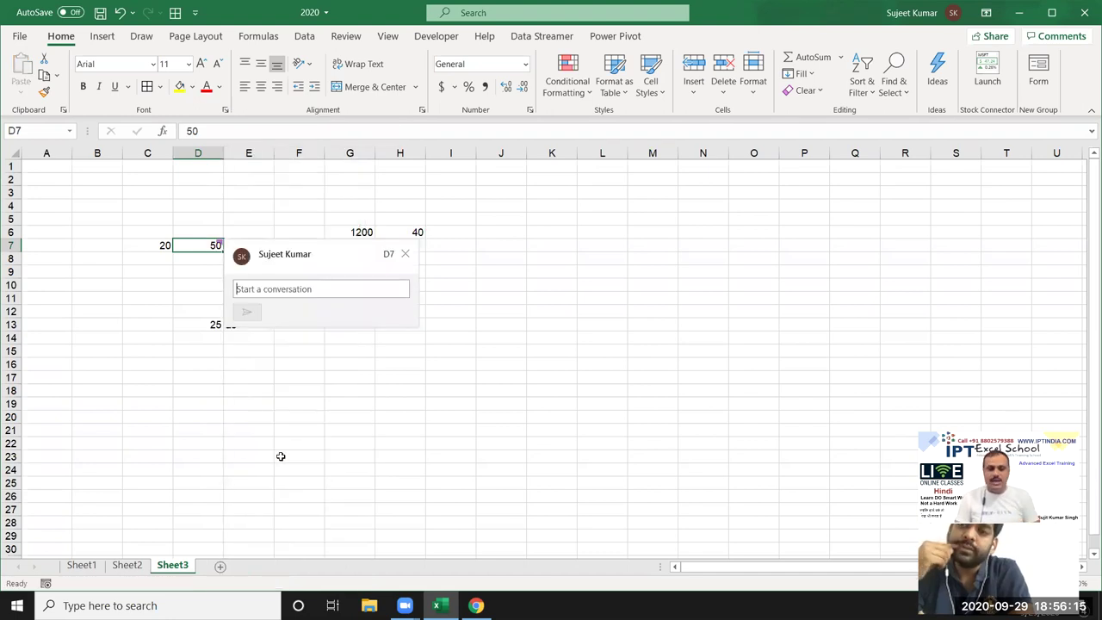
type("This ")
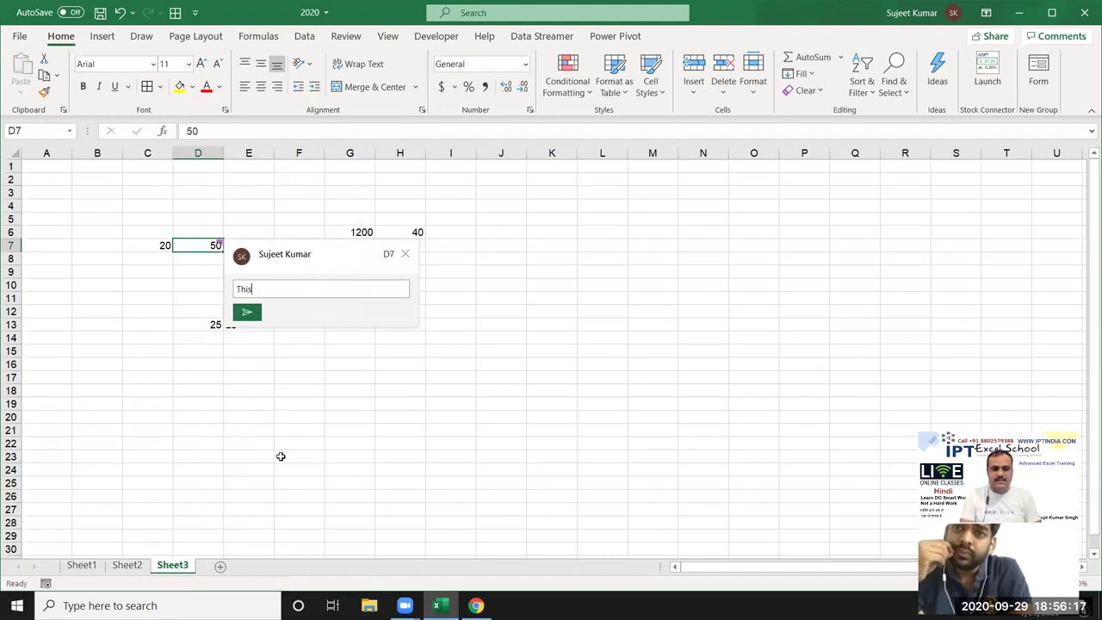
type("is a Final")
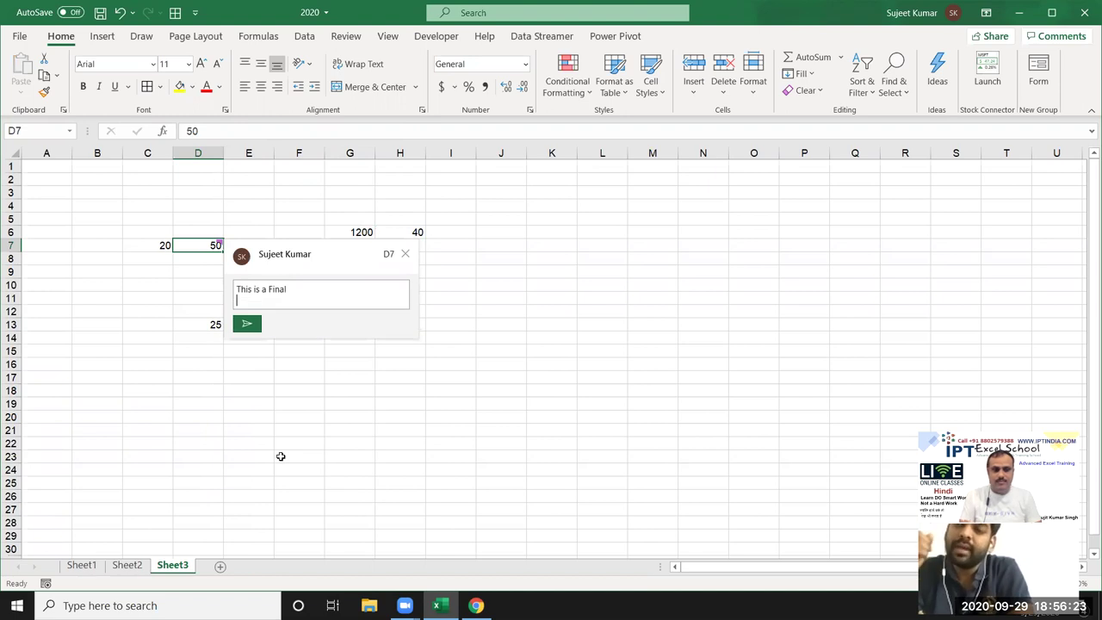
left_click(249, 325)
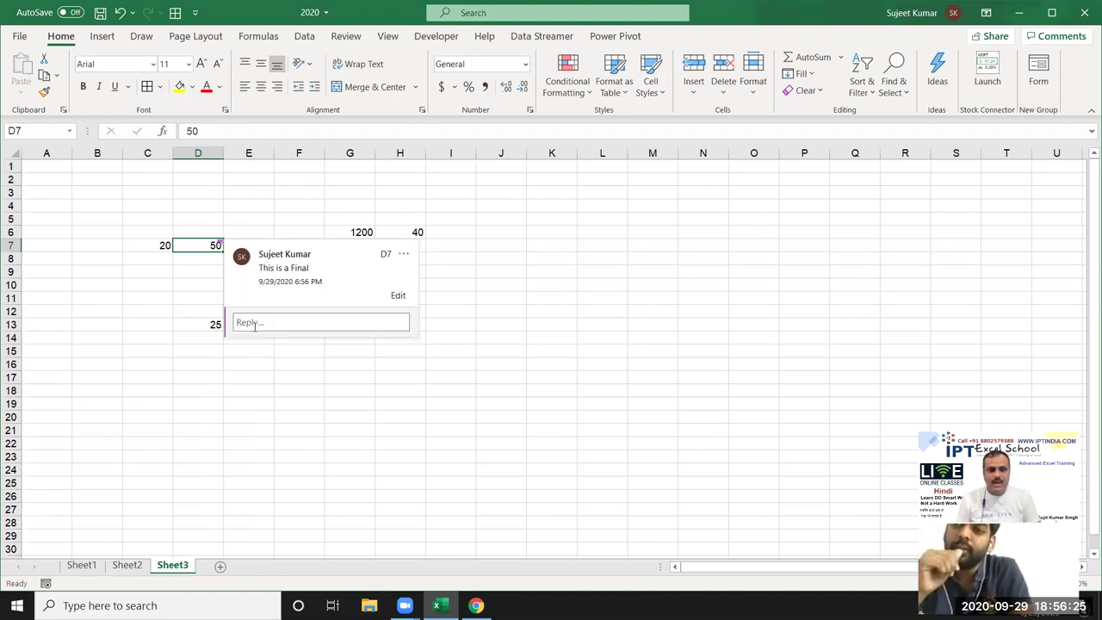
left_click(300, 405)
Reselect D7 to view its comment, open the thread's more-actions menu, then close it
mouse_move(217, 241)
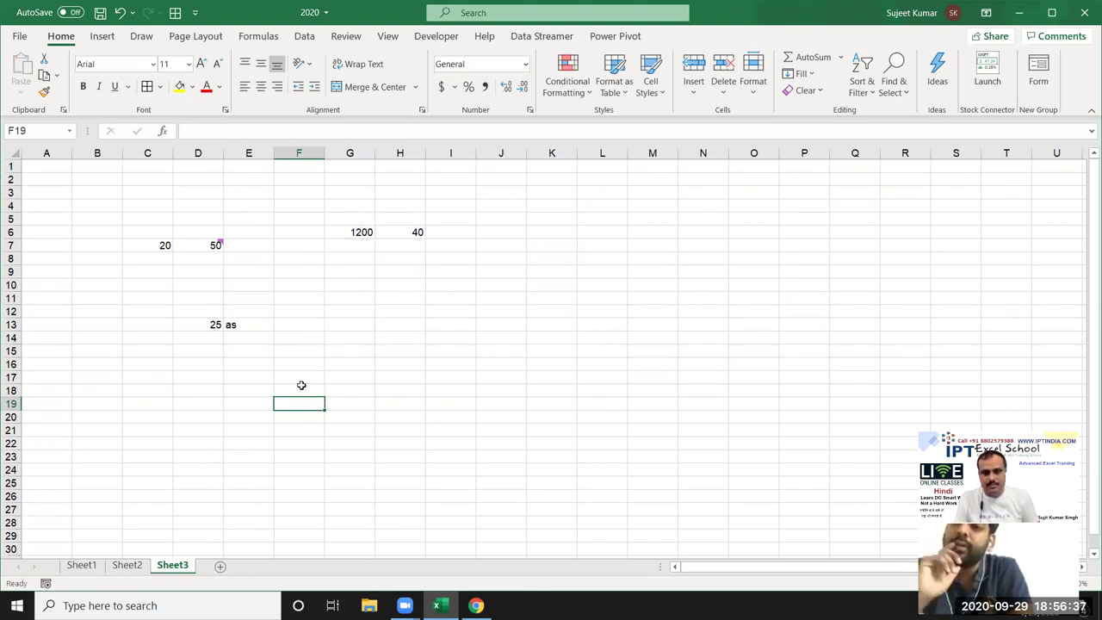
left_click(215, 246)
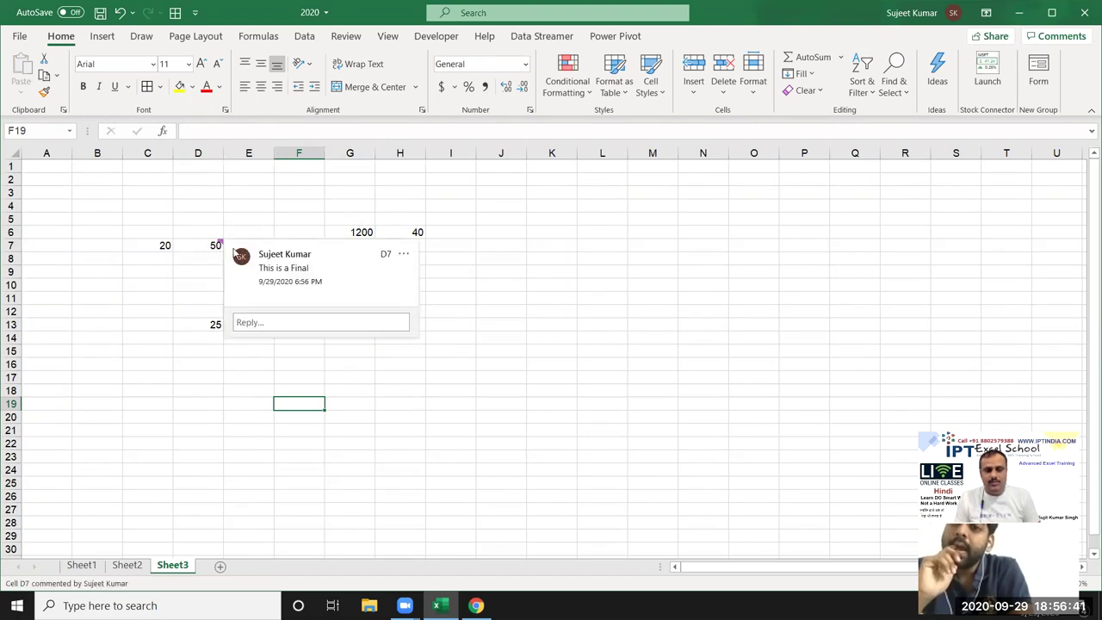
left_click(403, 255)
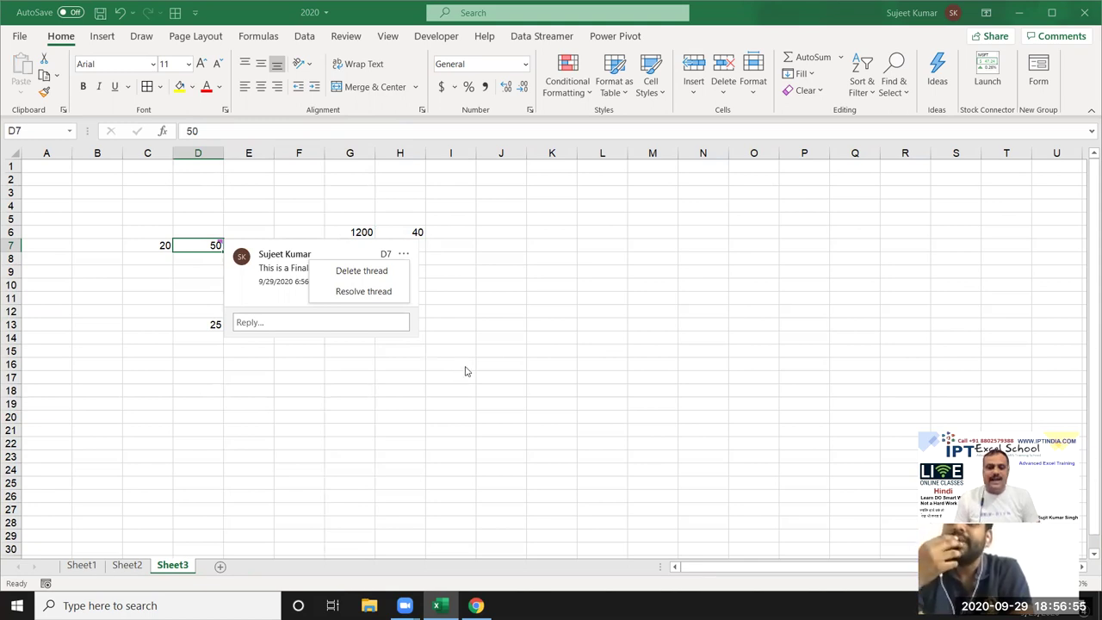
key("Escape")
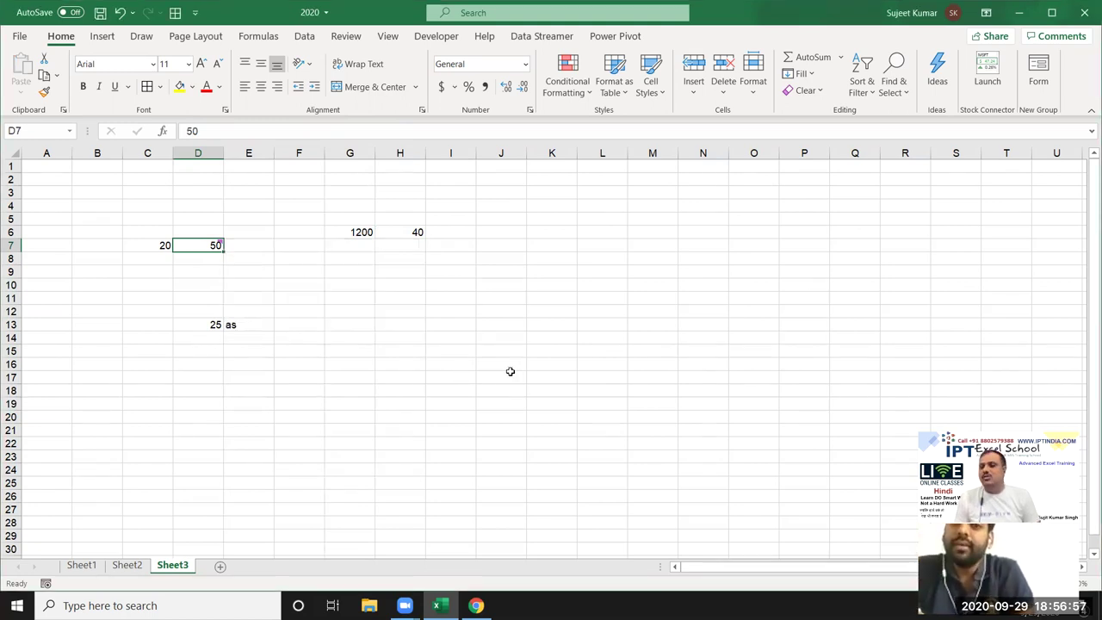
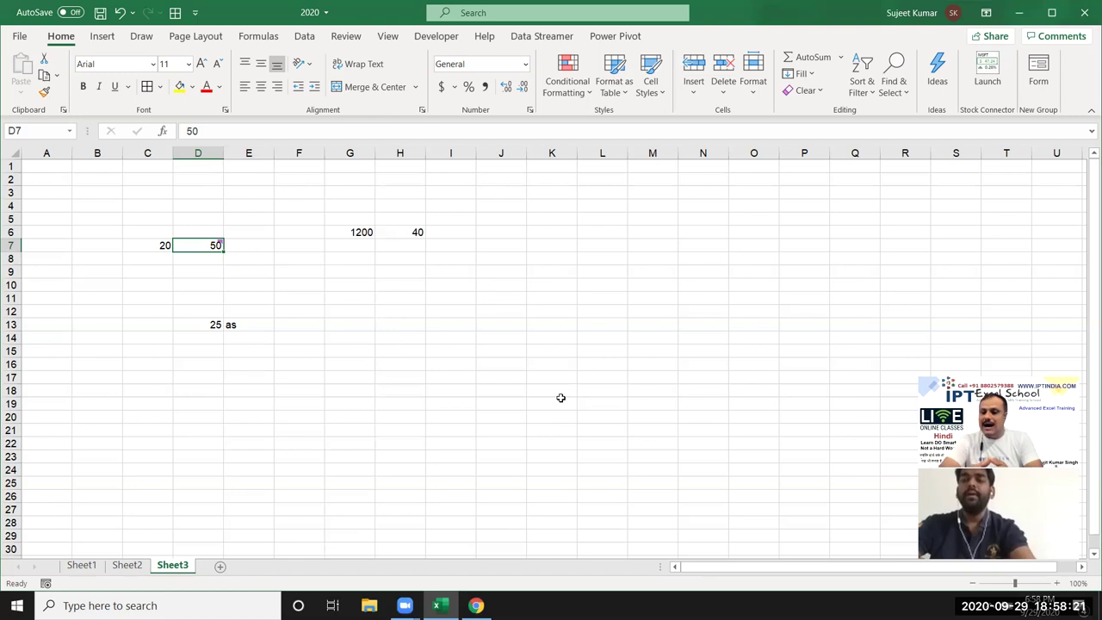
Enter 10 October 2010 in I11 so it shows as 10-Oct-10, then copy I11
left_click(457, 298)
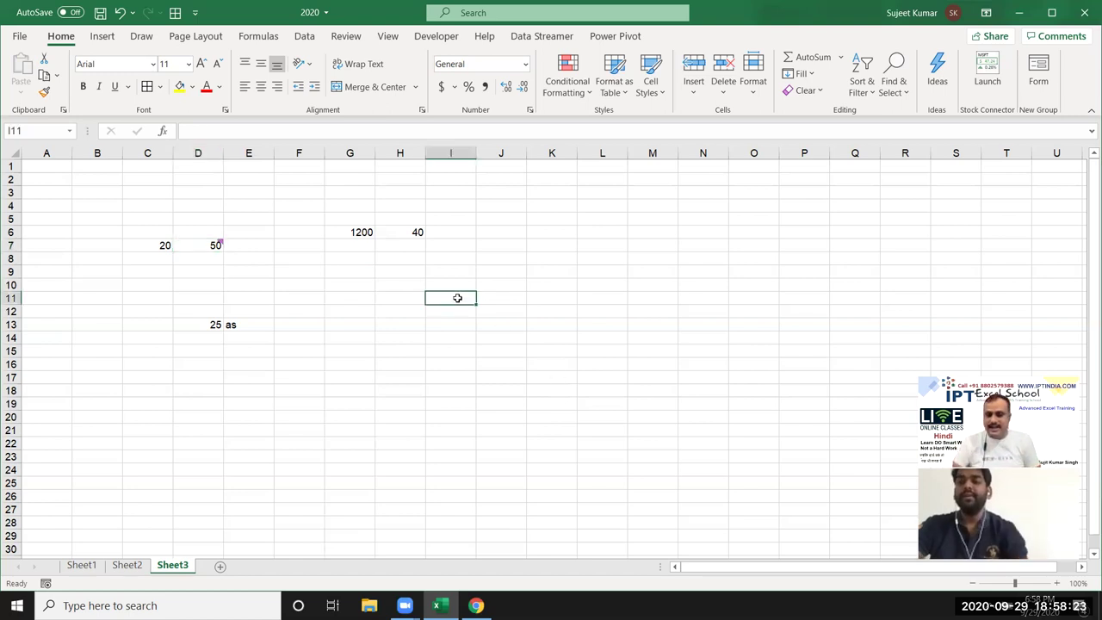
type("10-oct")
type("2010")
key("Return")
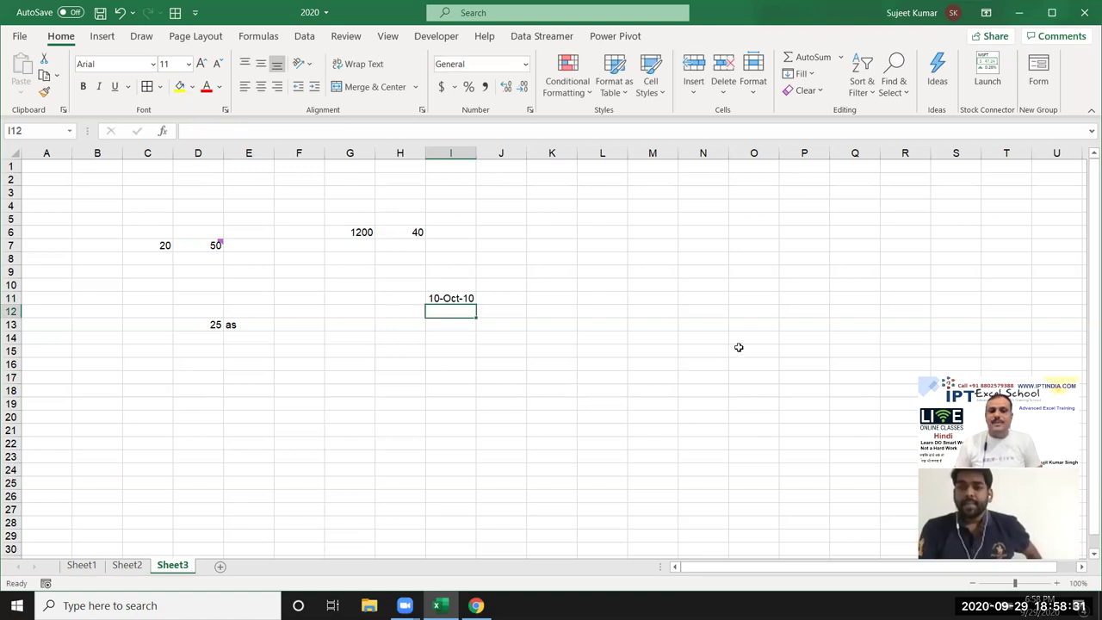
left_click(452, 298)
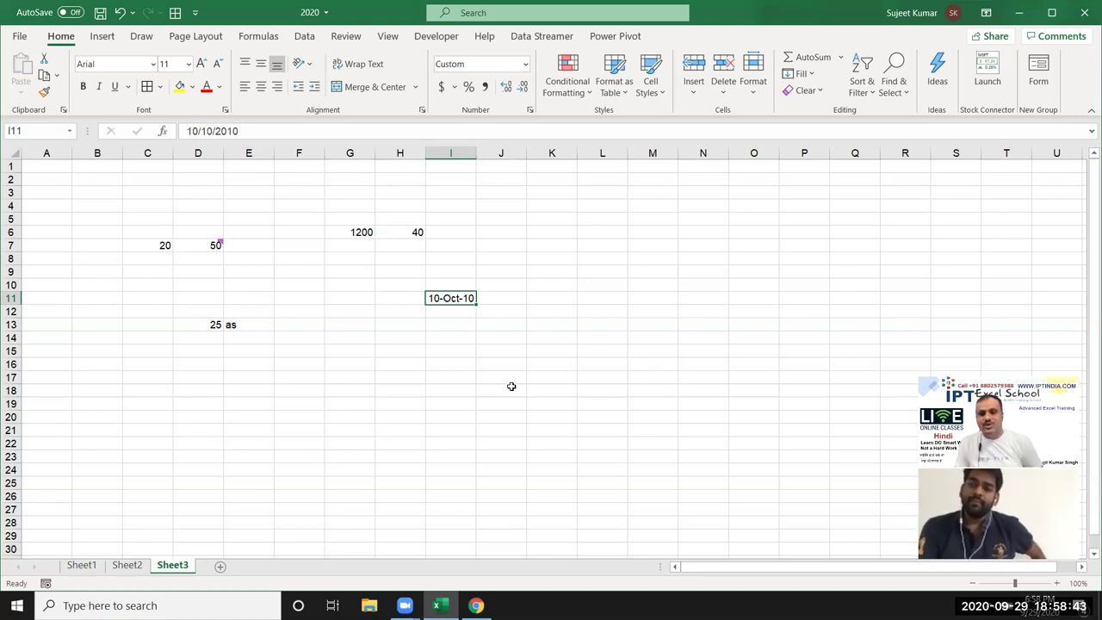
key("ctrl+c")
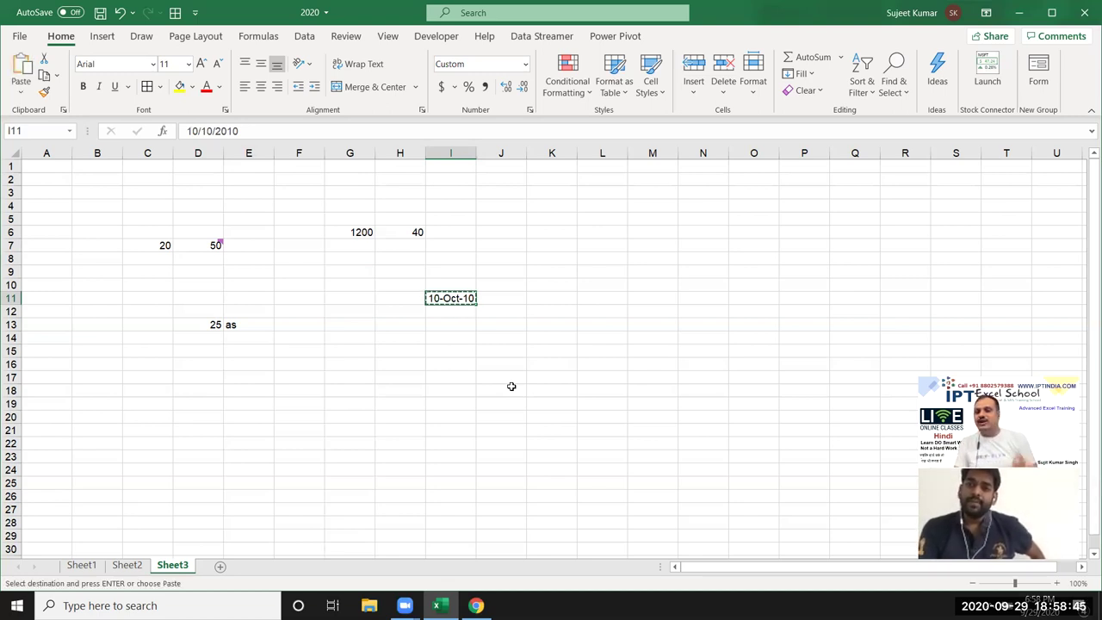